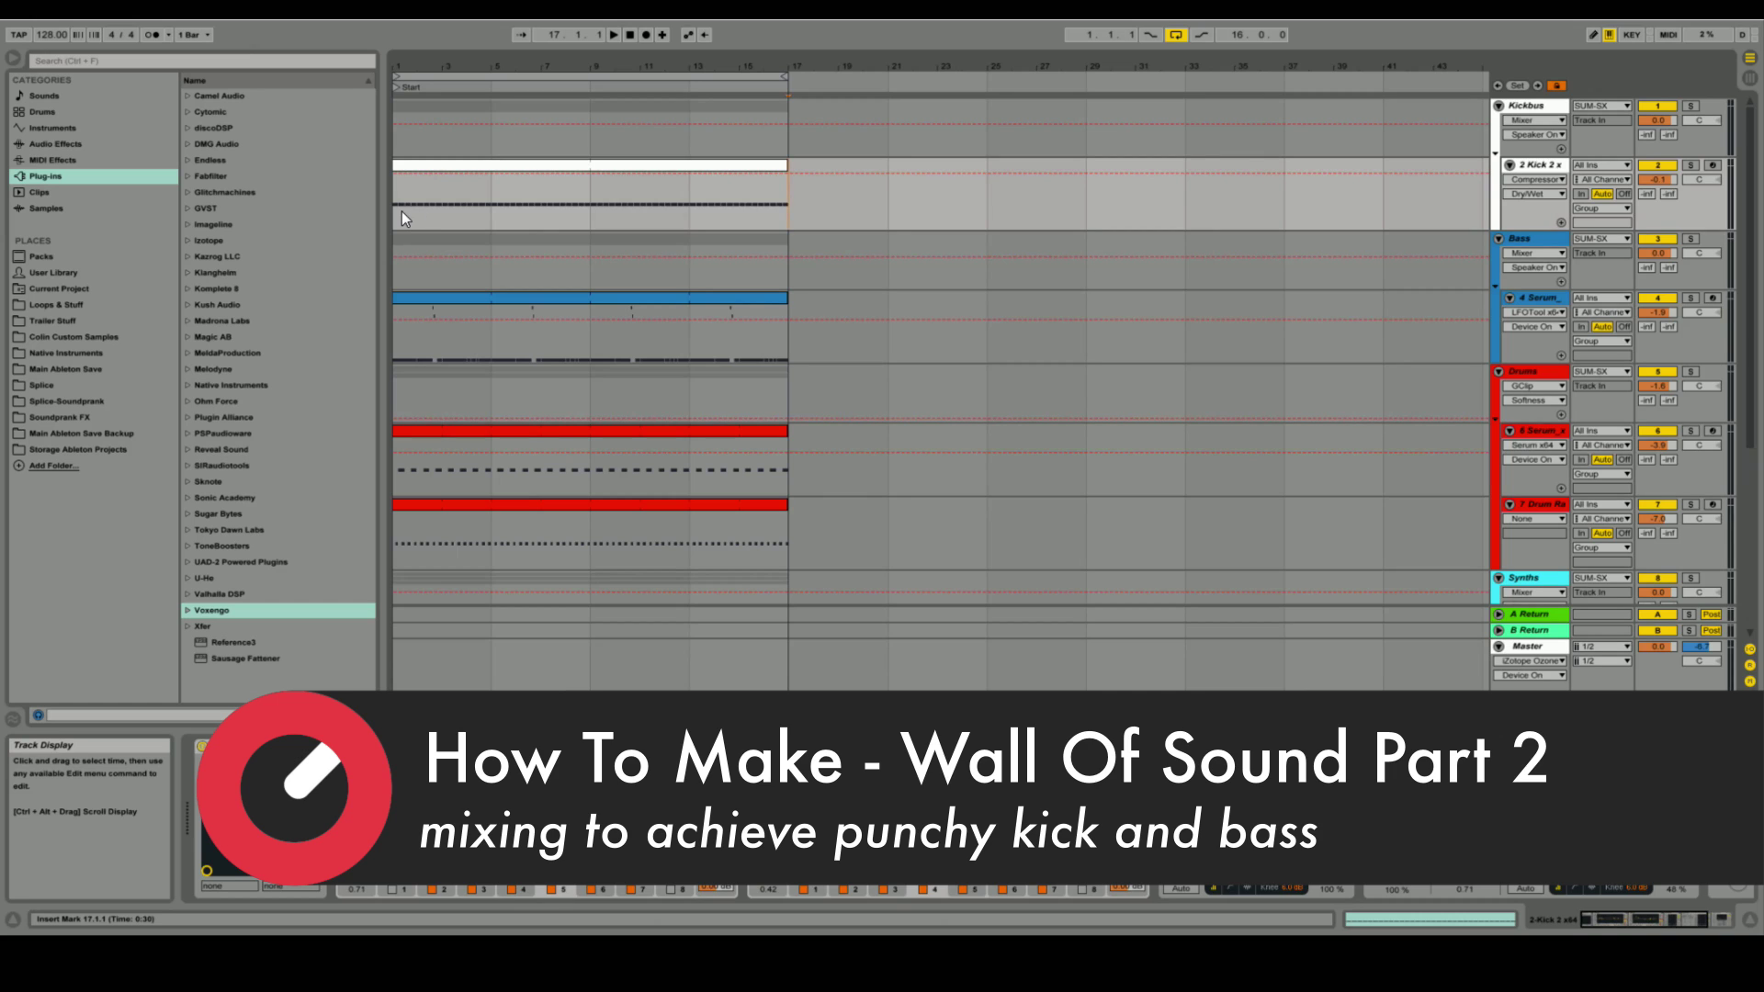
Step: Play the arrangement from bar 1 and look over the kick, bass, drum, synth and noise tracks
{"action": "left_click", "coordinate": [408, 212]}
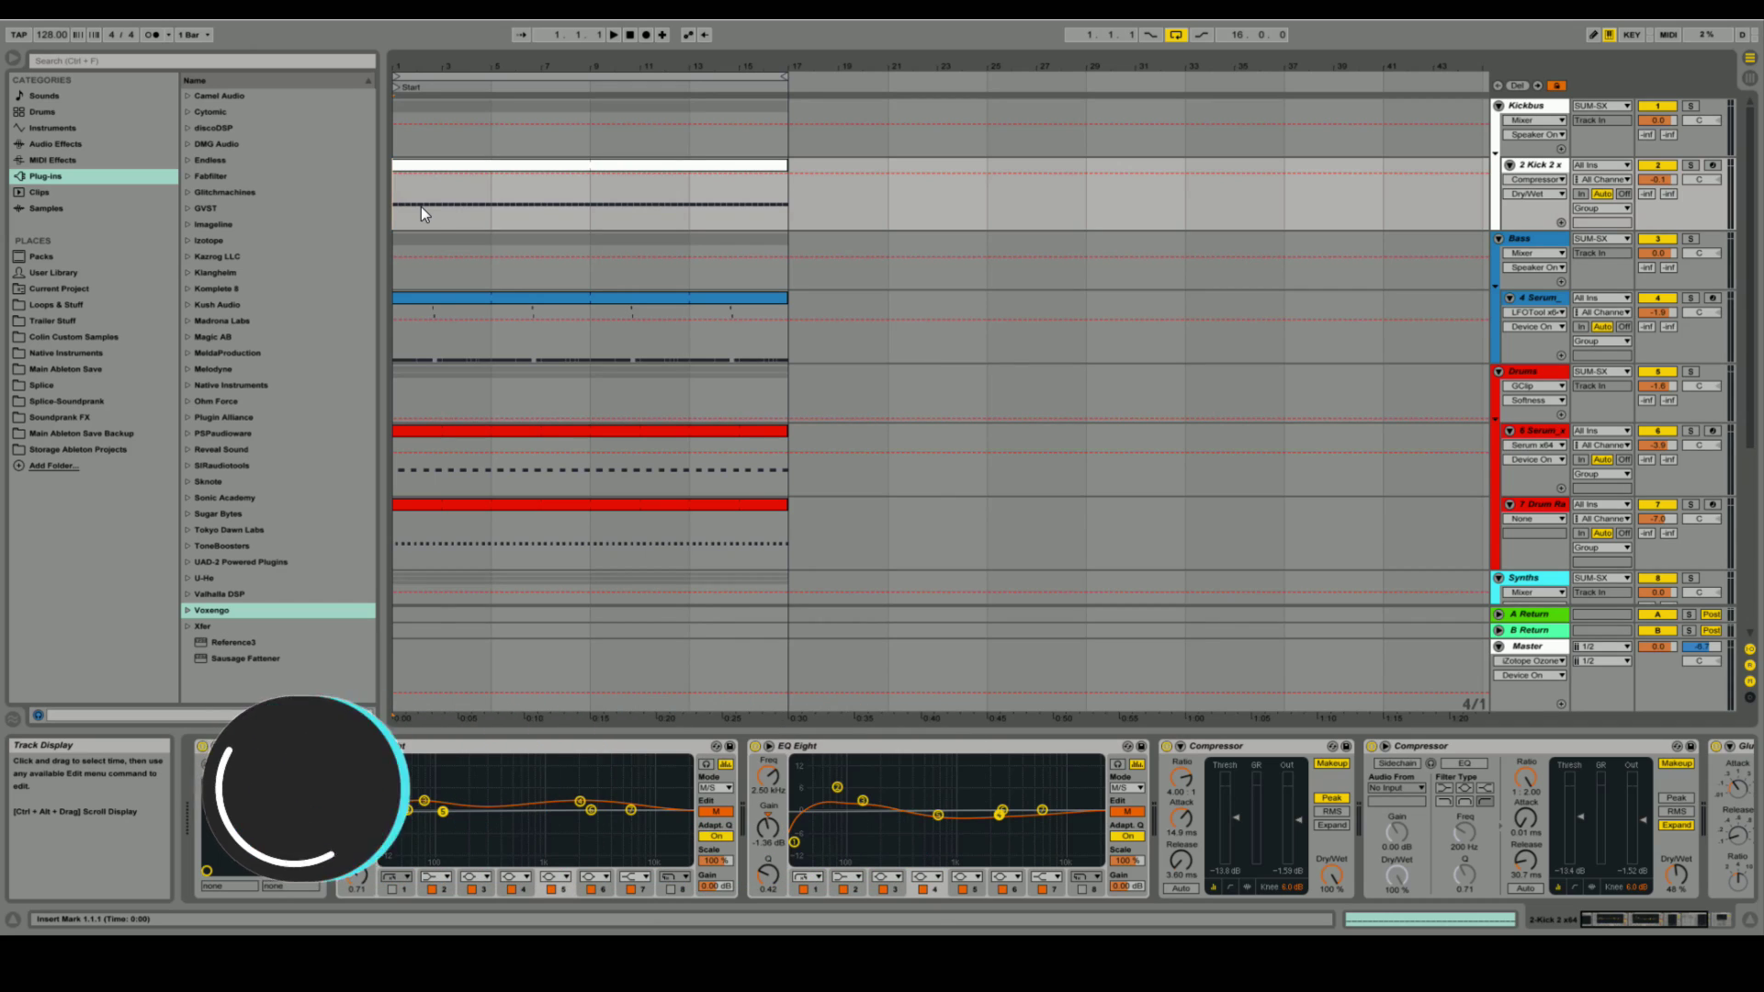
{"action": "left_click", "coordinate": [494, 346]}
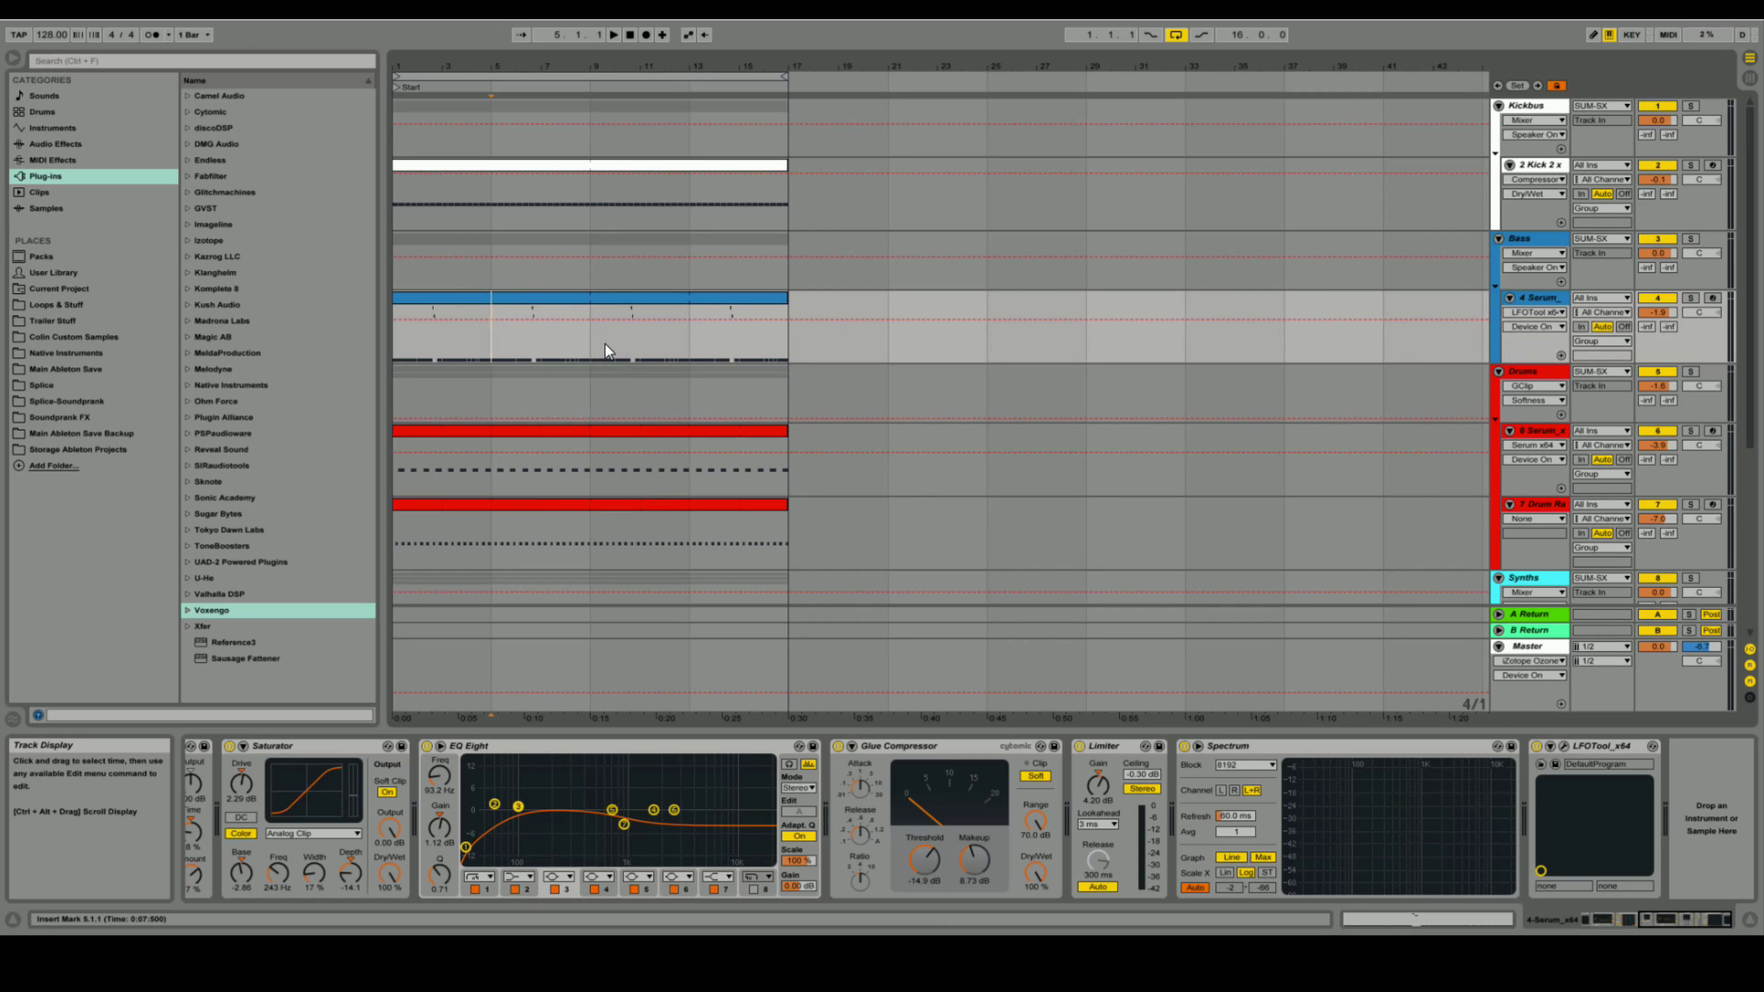
{"action": "left_click", "coordinate": [396, 345]}
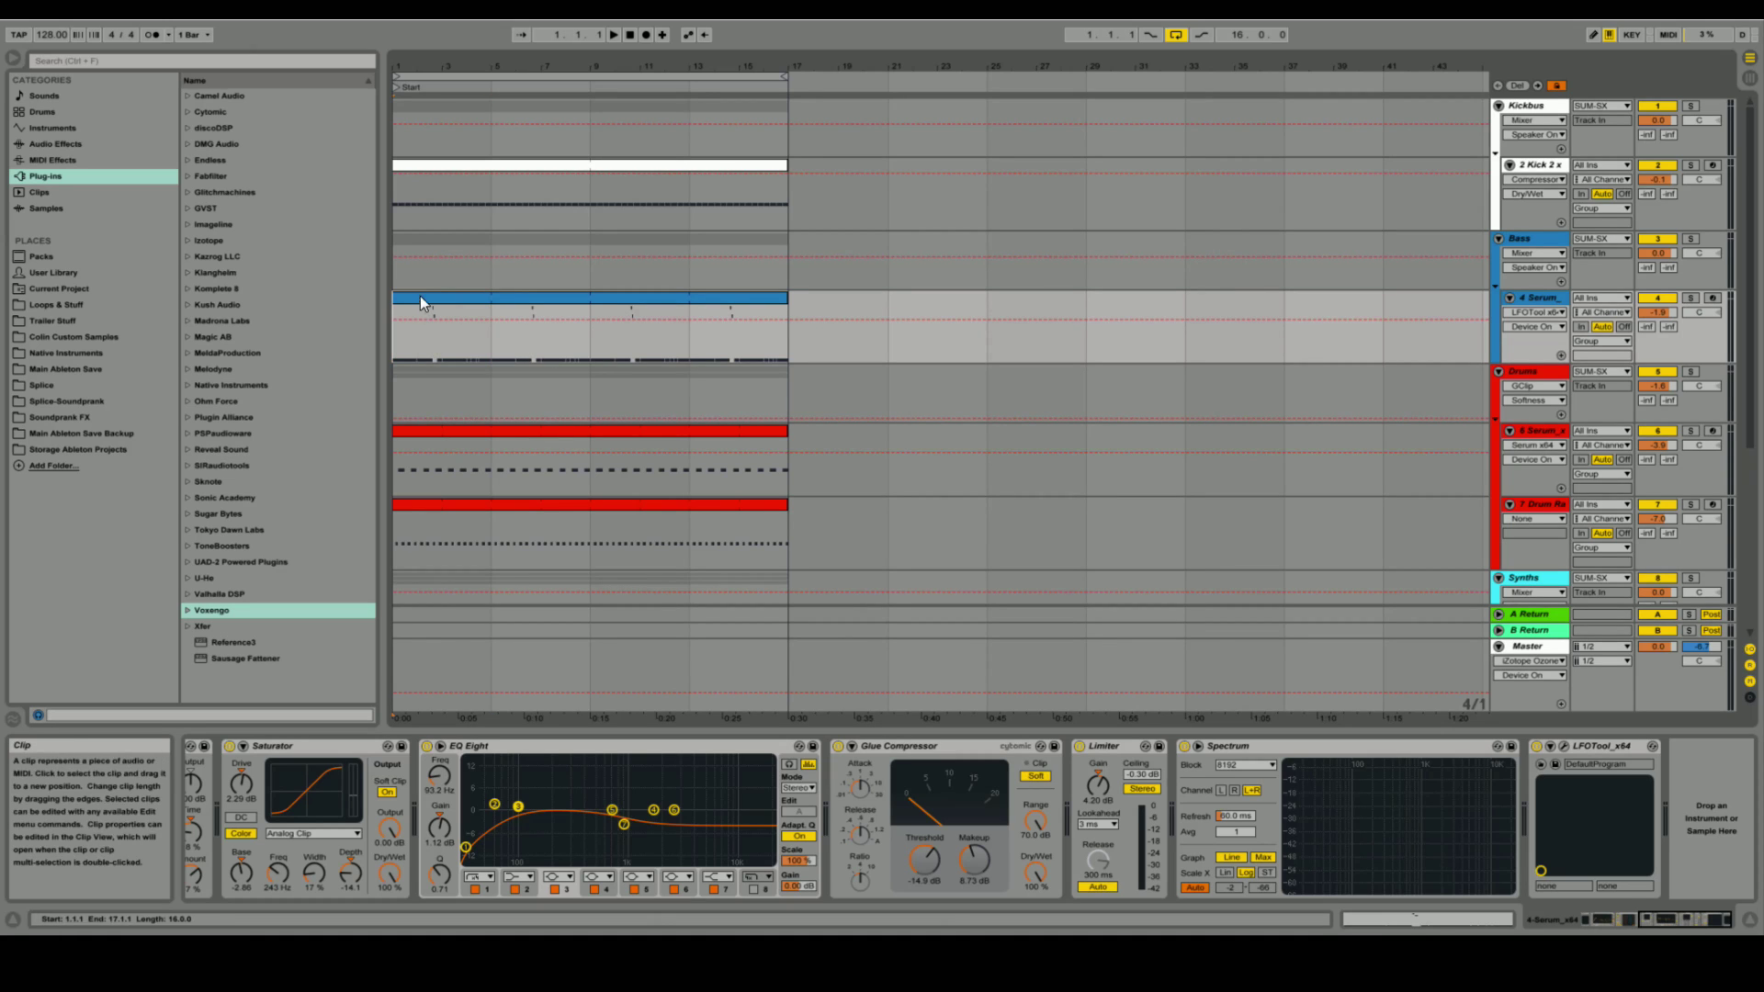
{"action": "left_click", "coordinate": [411, 213]}
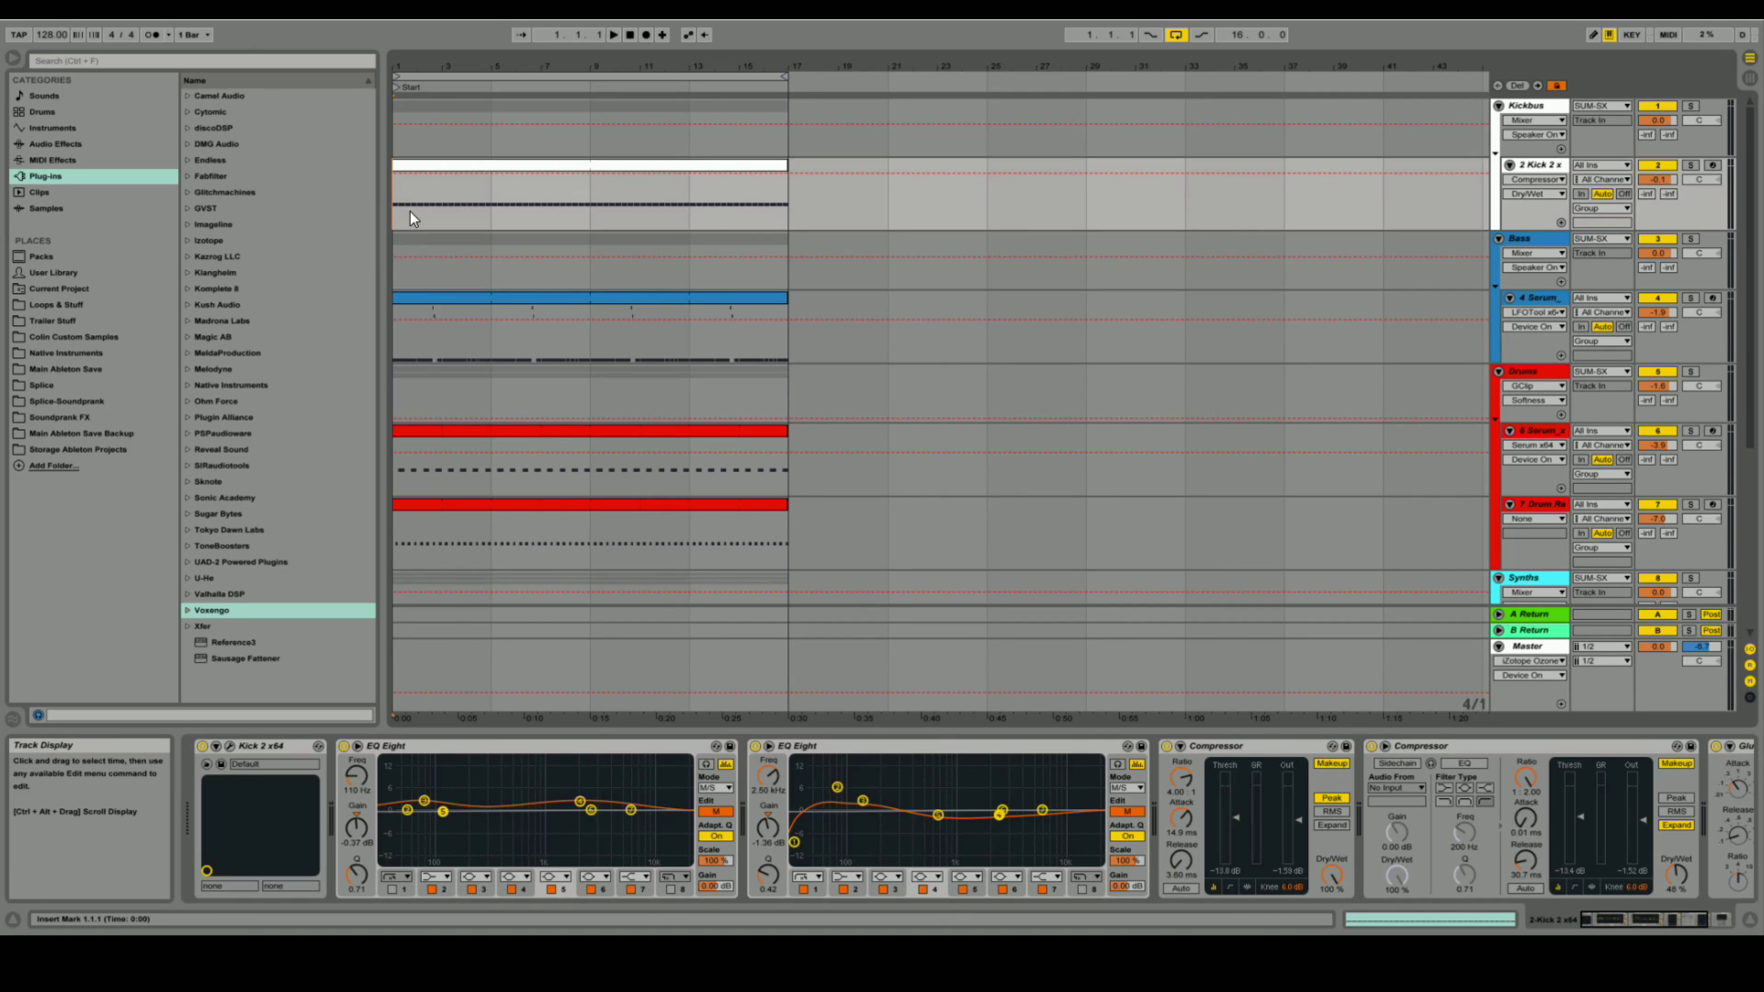
{"action": "key", "text": "space"}
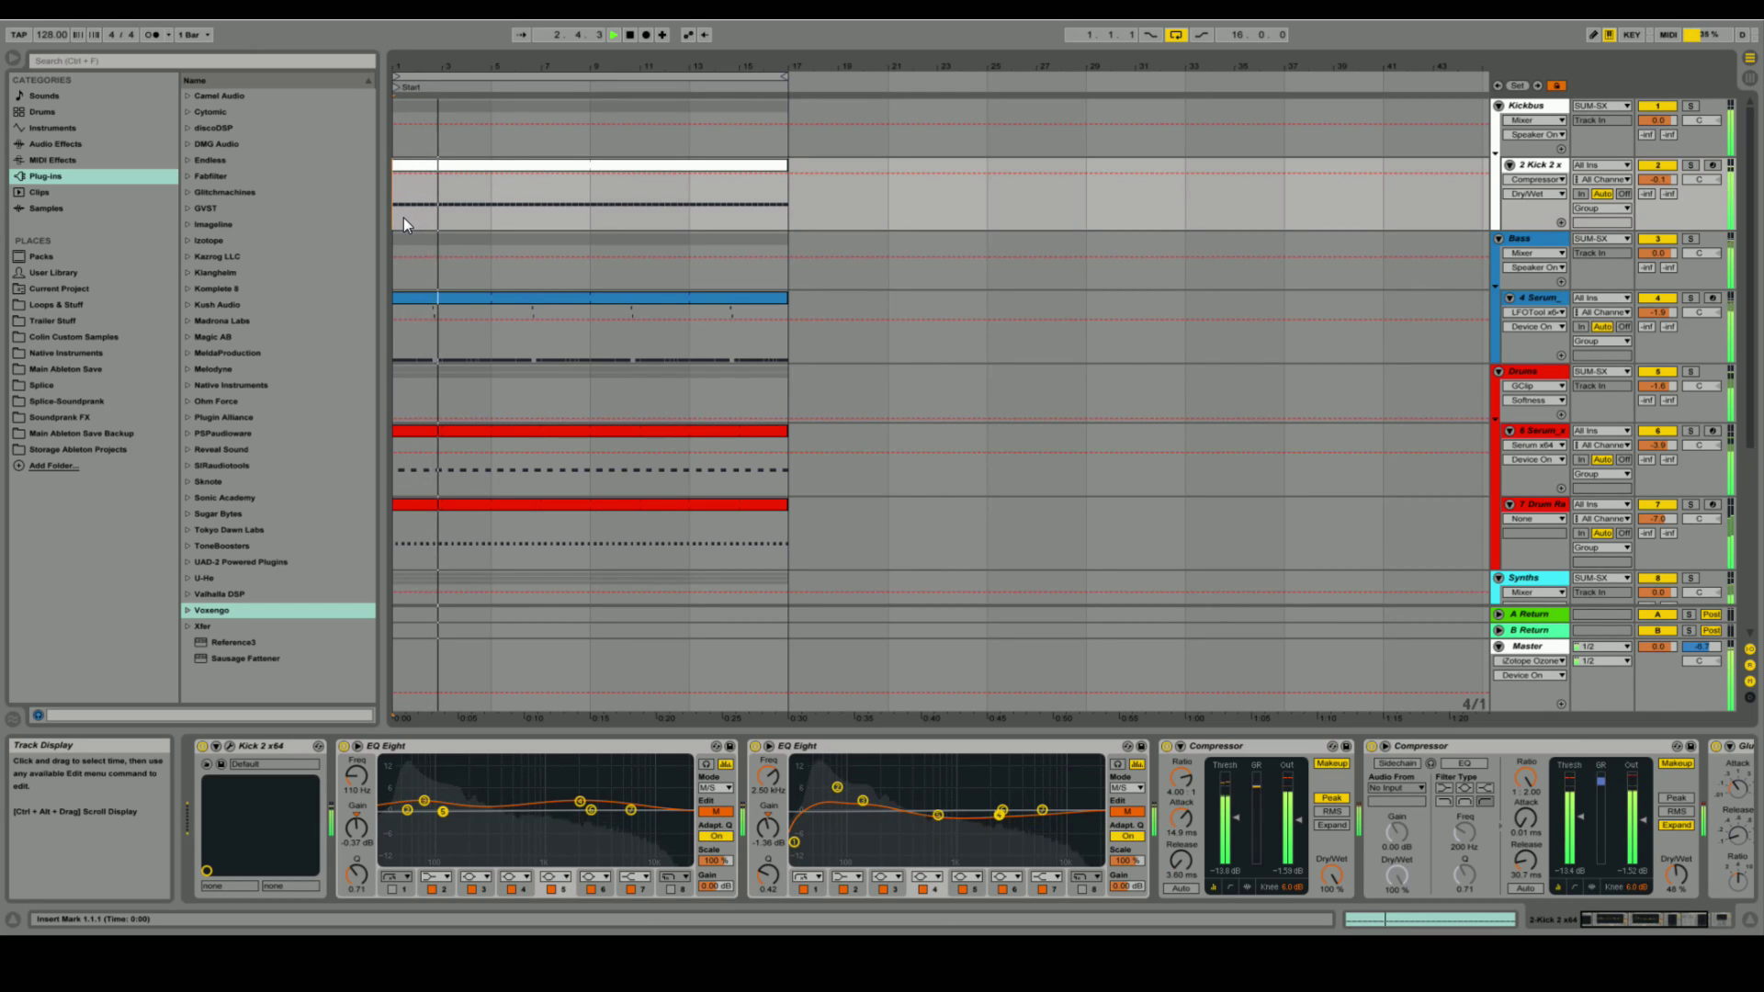
{"action": "scroll", "coordinate": [716, 283], "scroll_direction": "down", "scroll_amount": 5}
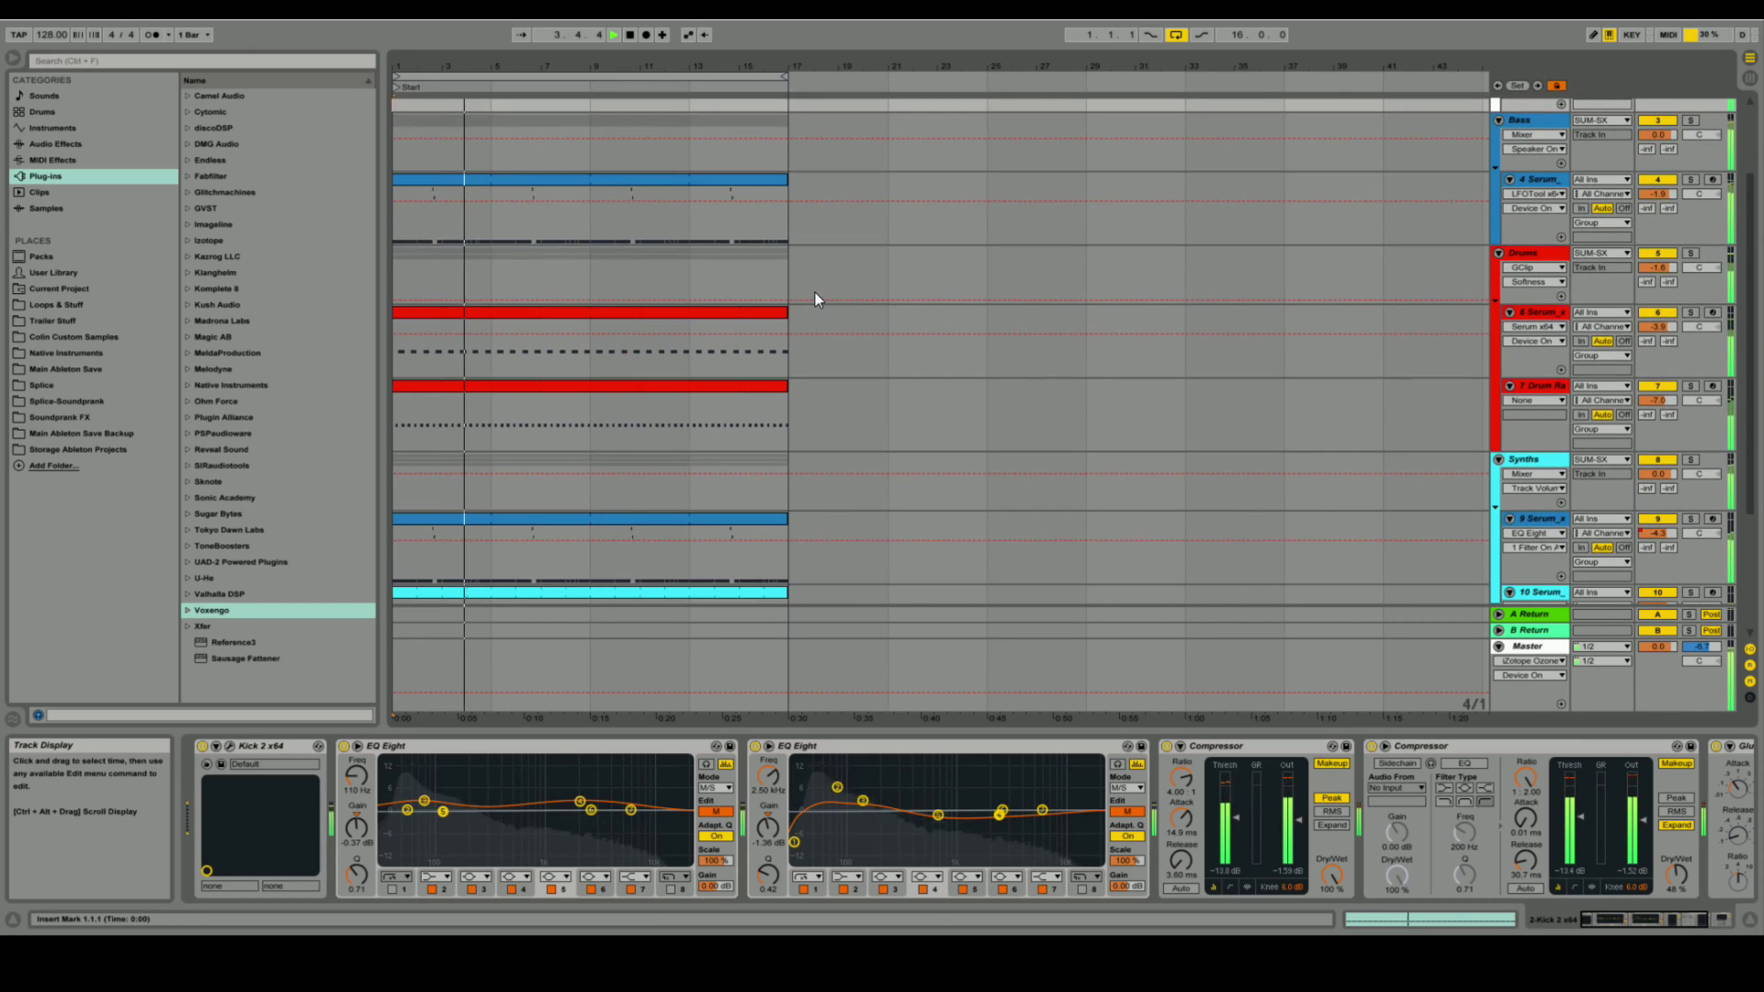
{"action": "scroll", "coordinate": [814, 292], "scroll_direction": "down", "scroll_amount": 3}
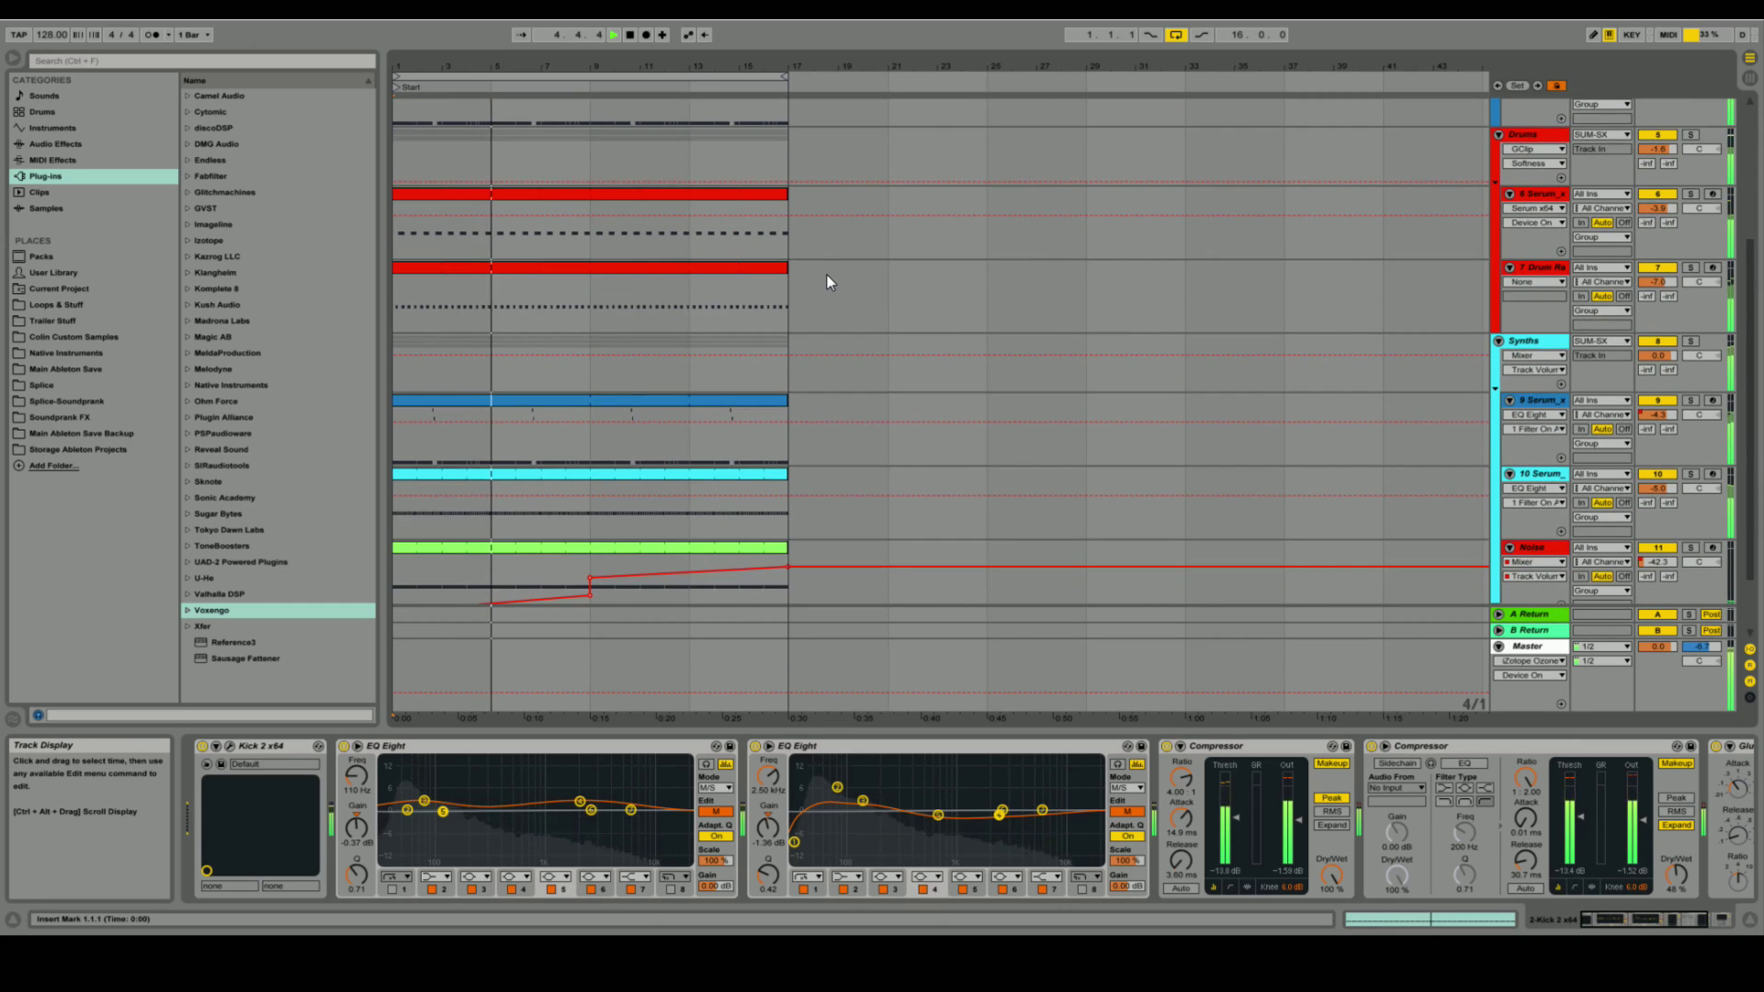
{"action": "scroll", "coordinate": [827, 276], "scroll_direction": "down", "scroll_amount": 3}
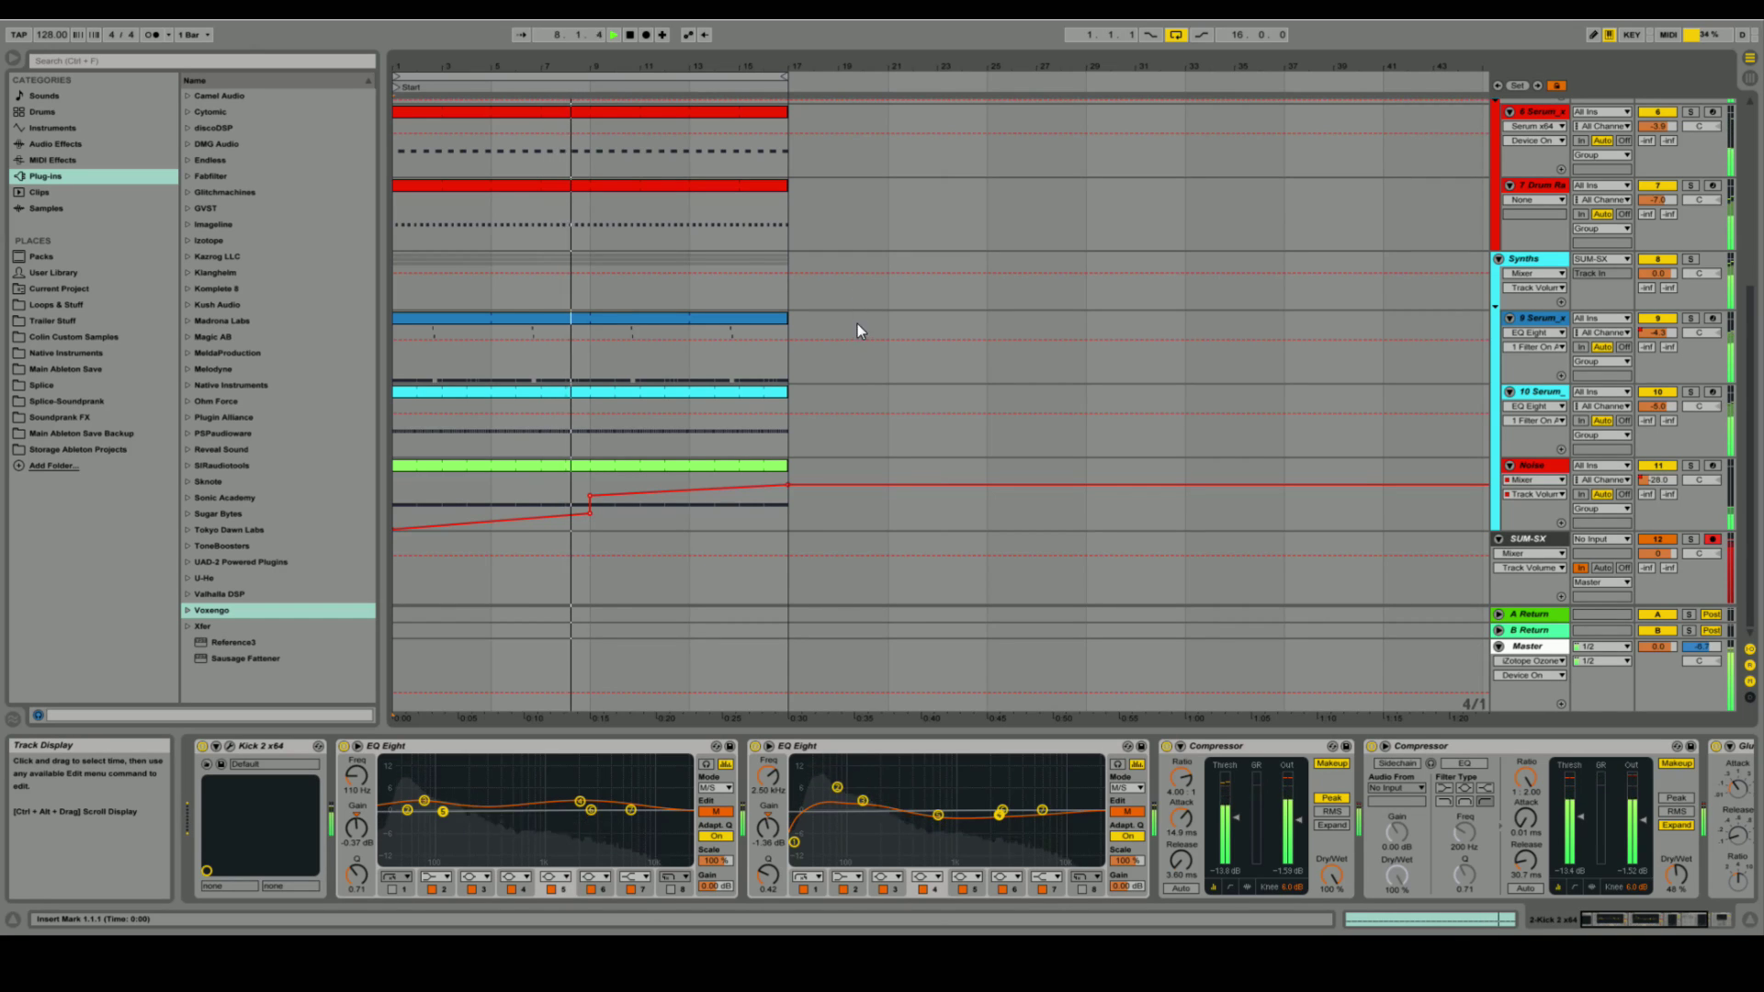
{"action": "scroll", "coordinate": [827, 395], "scroll_direction": "up", "scroll_amount": 3}
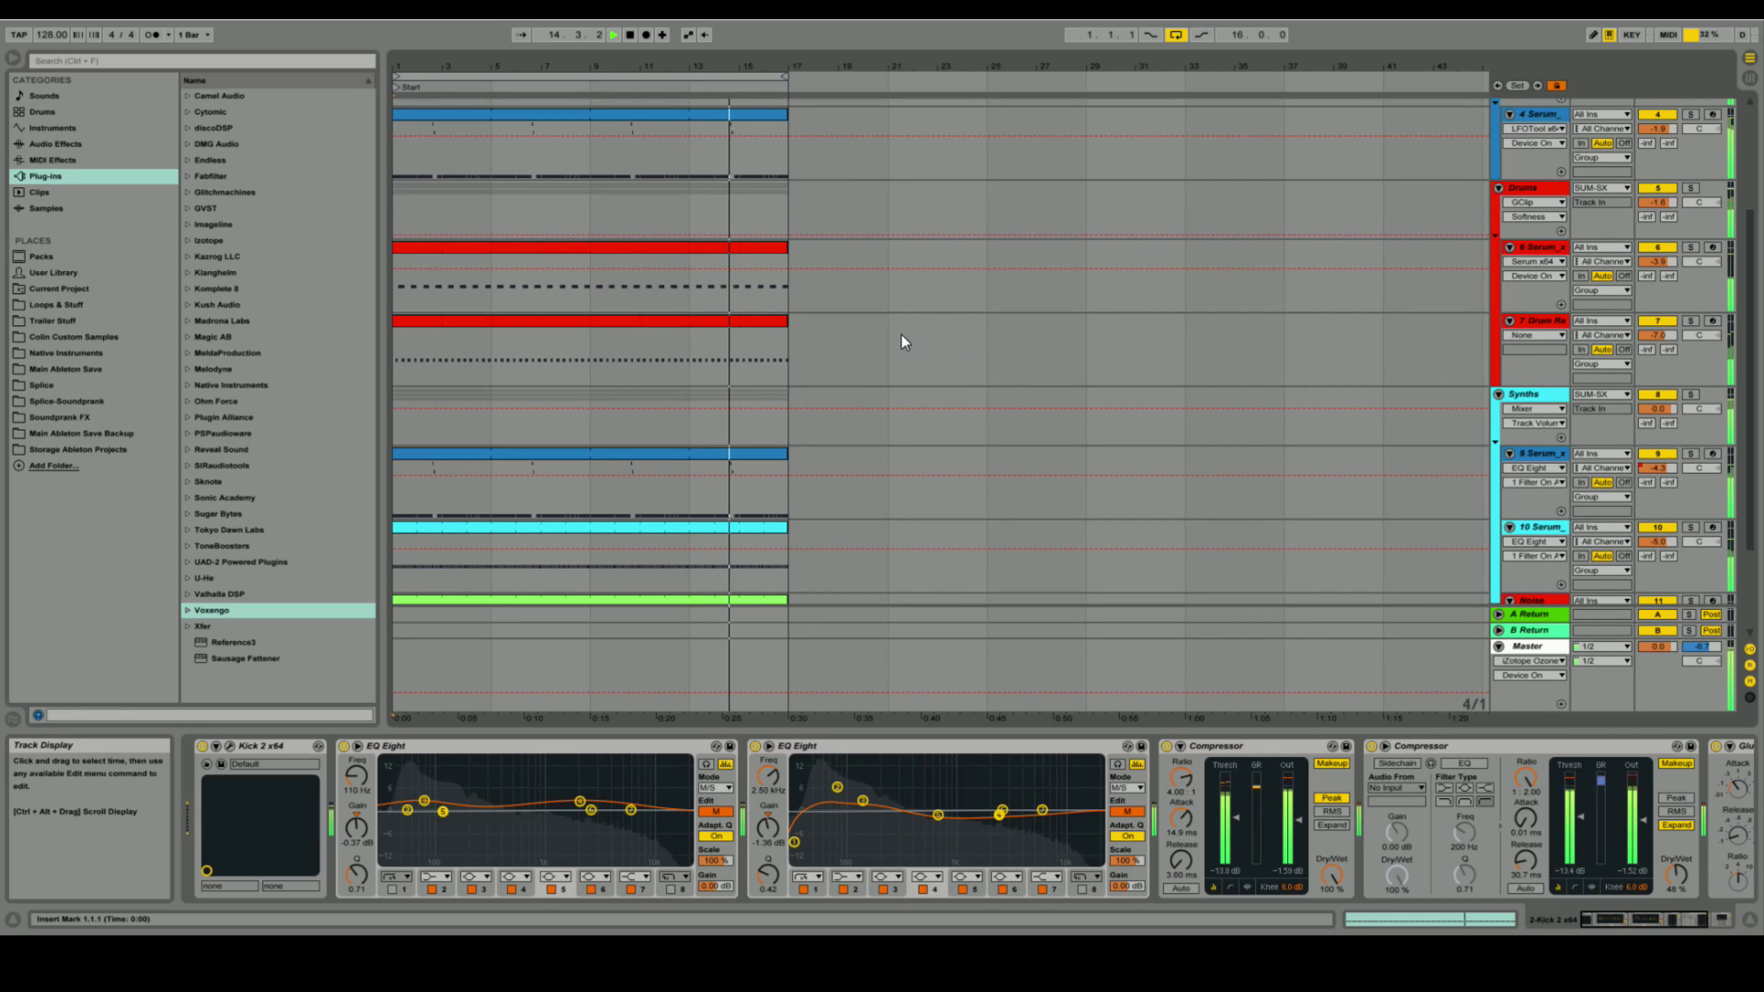
{"action": "scroll", "coordinate": [901, 334], "scroll_direction": "down", "scroll_amount": 2}
Step: Show the Reverb rack's Dry/Wet automation on the Master track
{"action": "left_click", "coordinate": [1529, 661]}
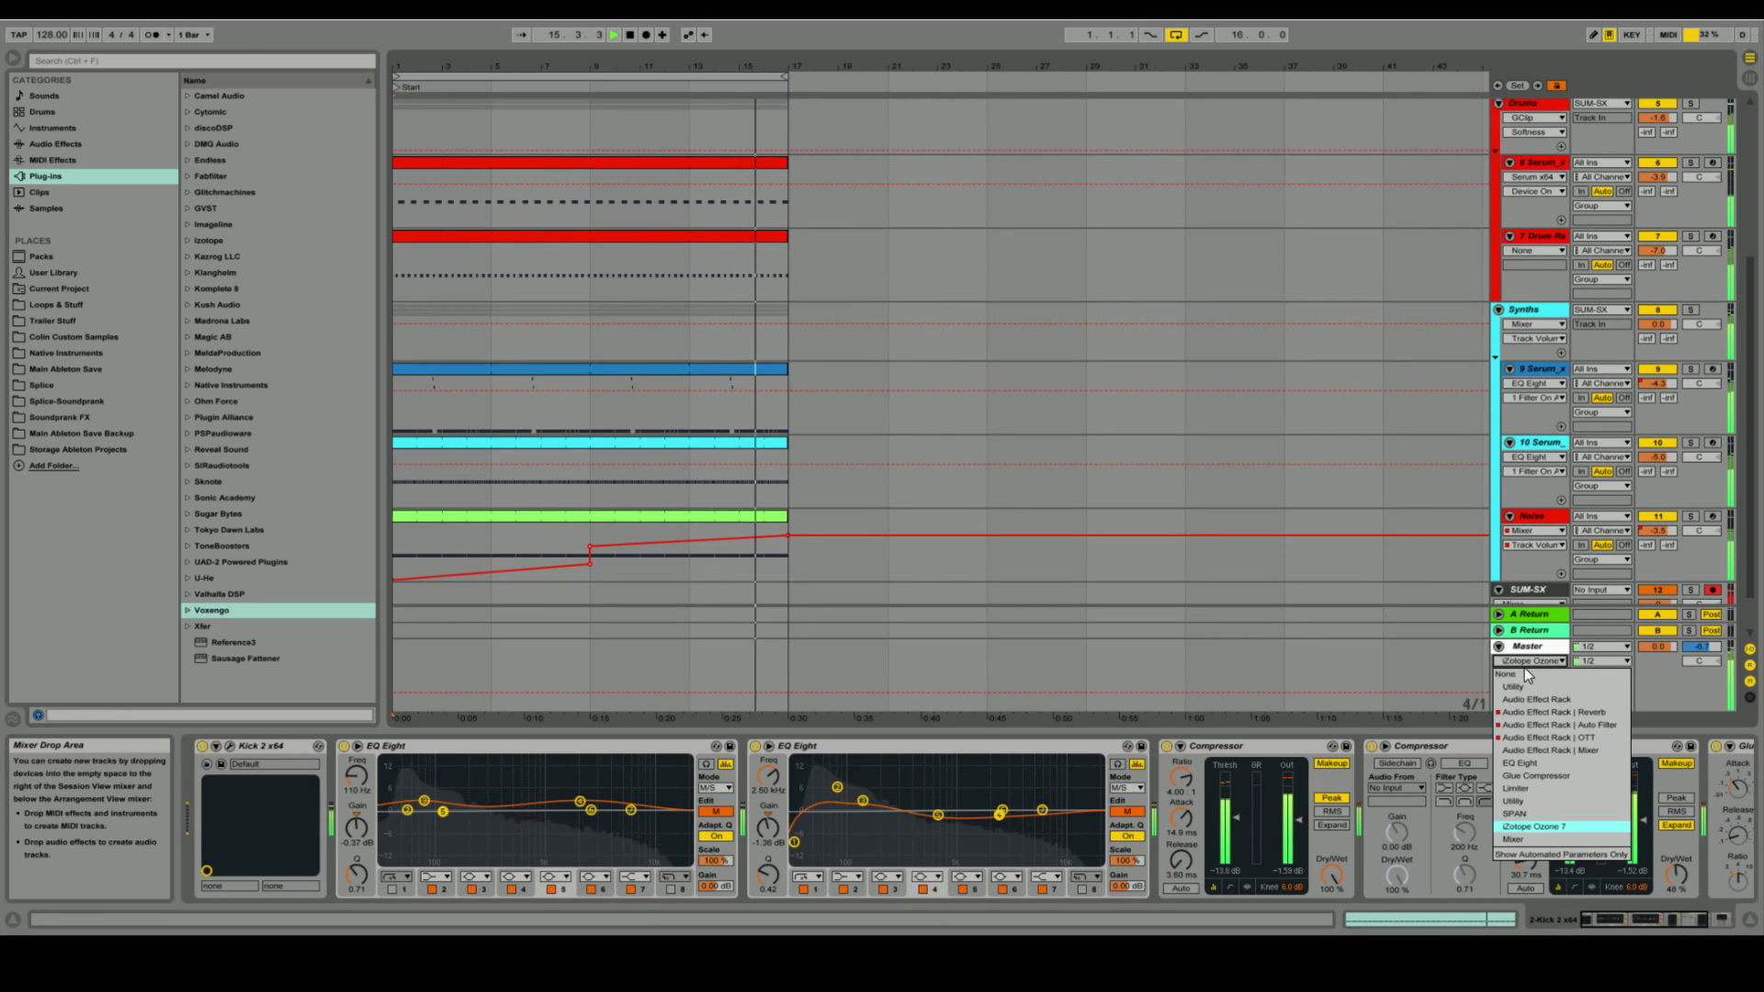
{"action": "left_click", "coordinate": [1545, 712]}
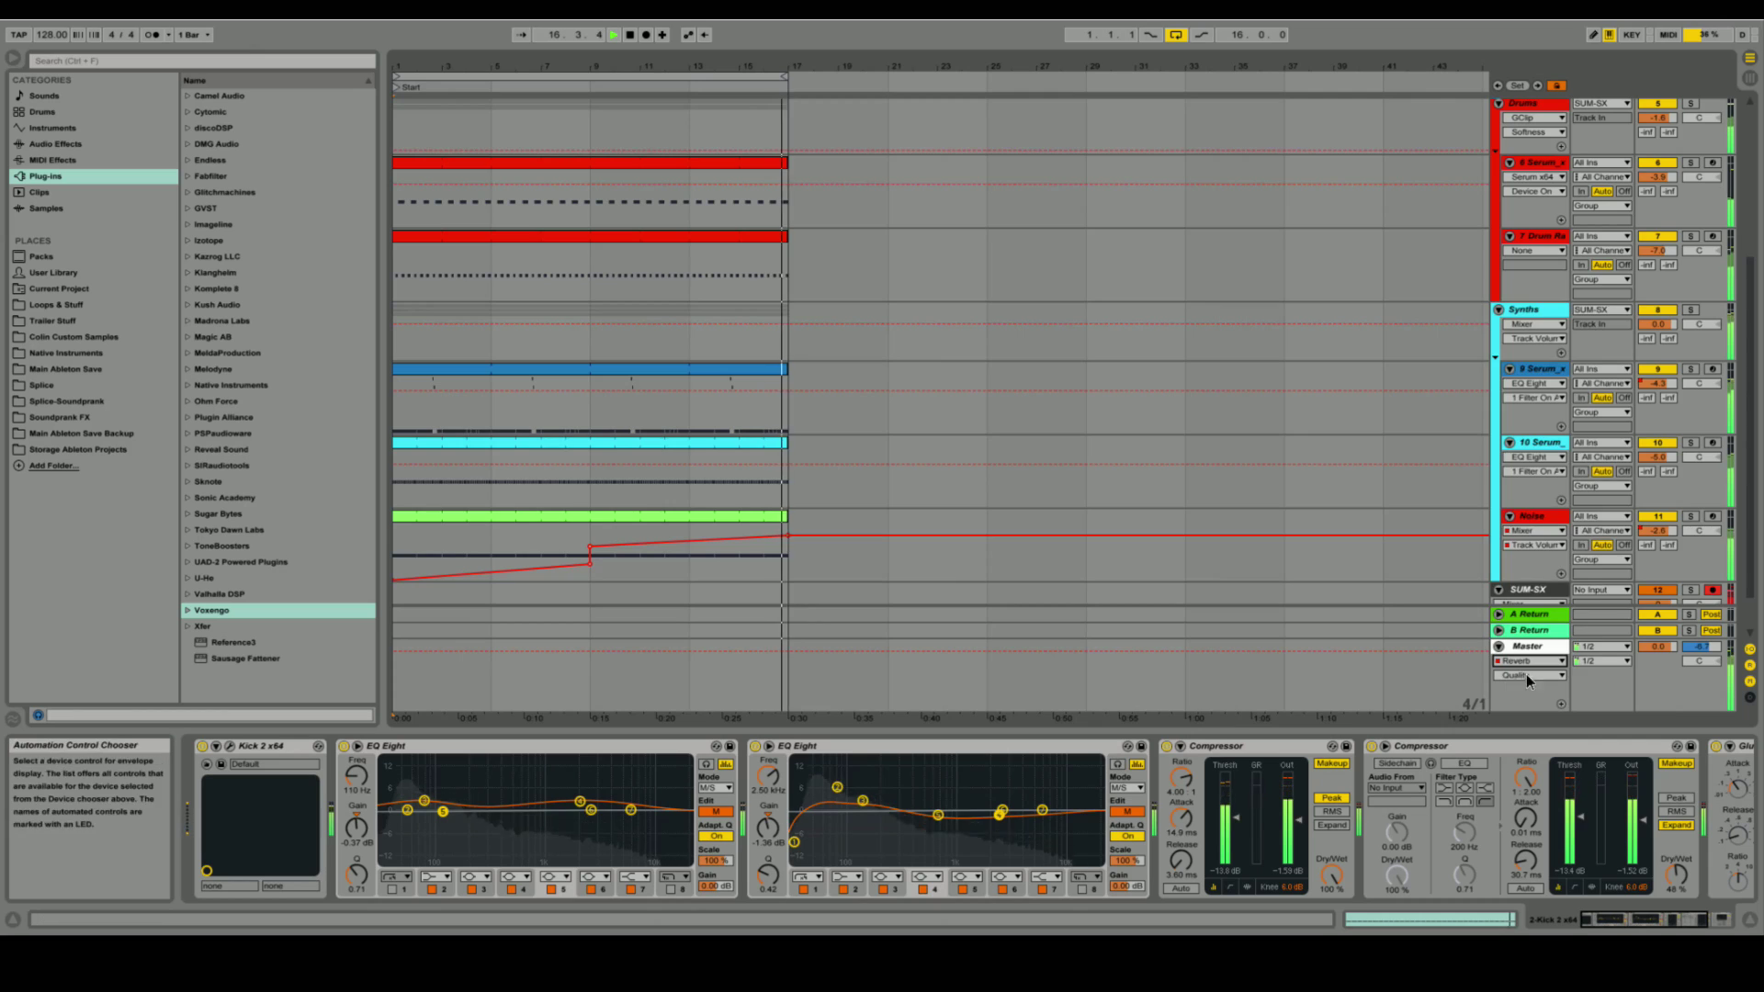
{"action": "left_click", "coordinate": [1525, 674]}
{"action": "left_click", "coordinate": [1530, 652]}
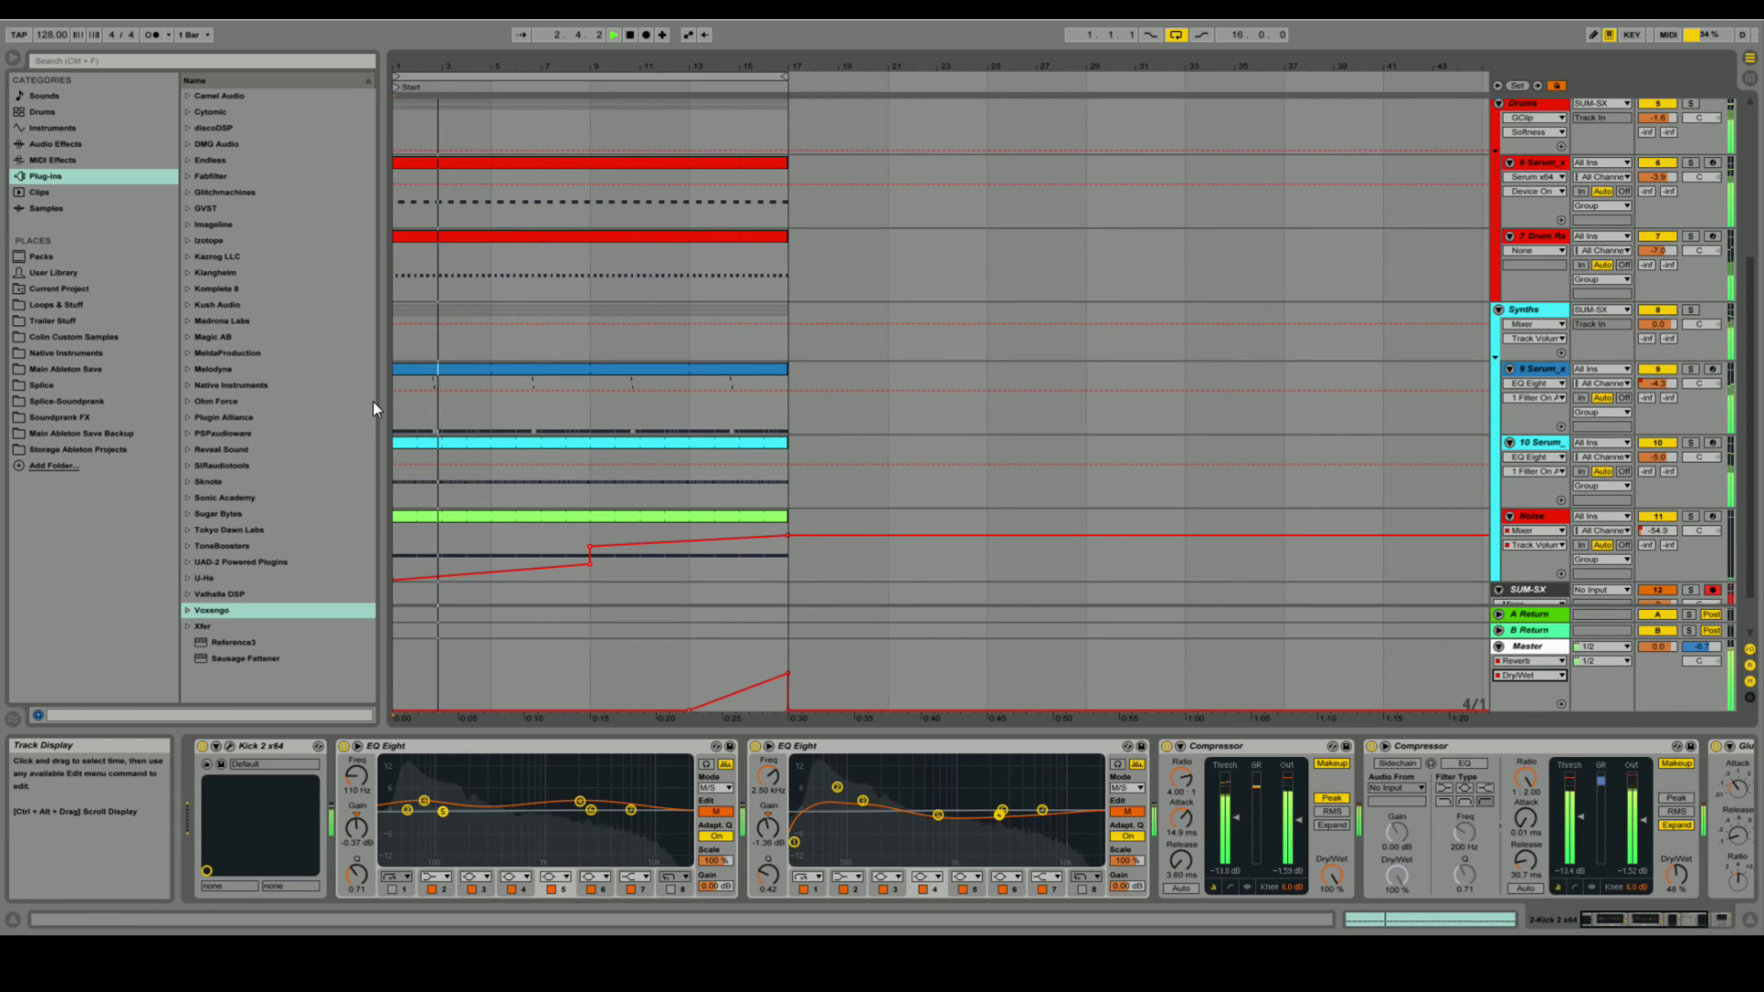
Step: Stop playback and look over the synth, bass and kick tracks with their device chains
{"action": "left_click", "coordinate": [411, 426]}
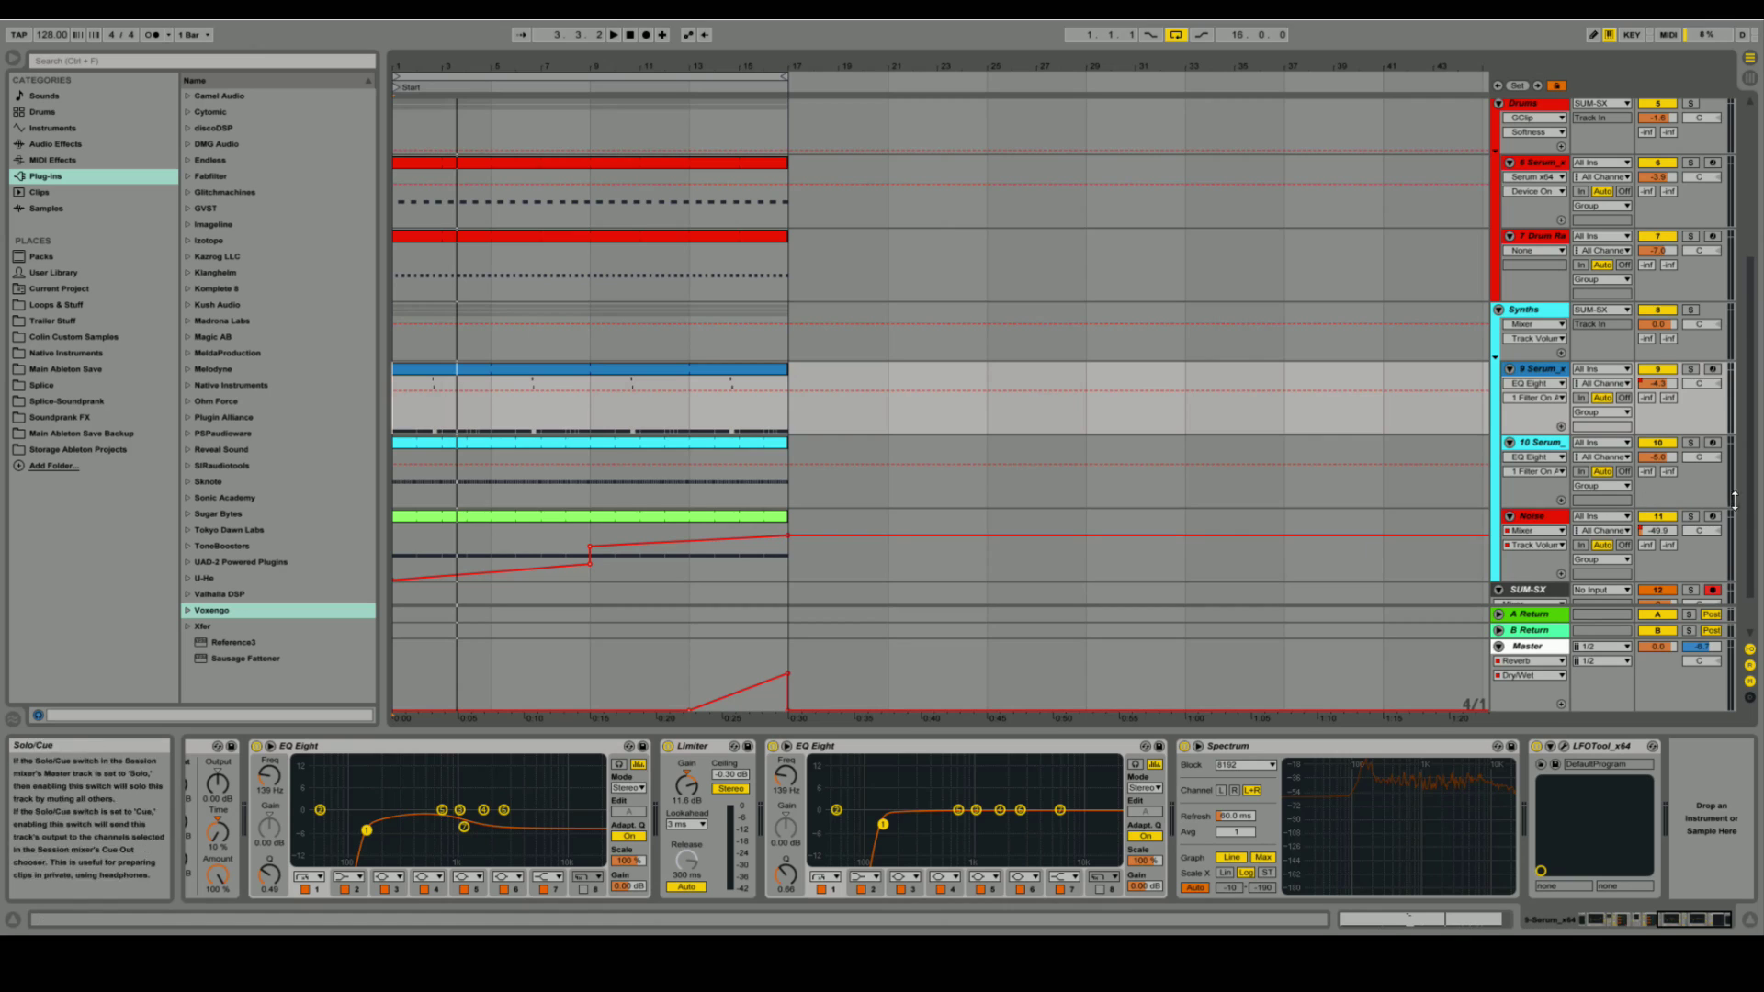
{"action": "scroll", "coordinate": [1745, 515], "scroll_direction": "down", "scroll_amount": 2}
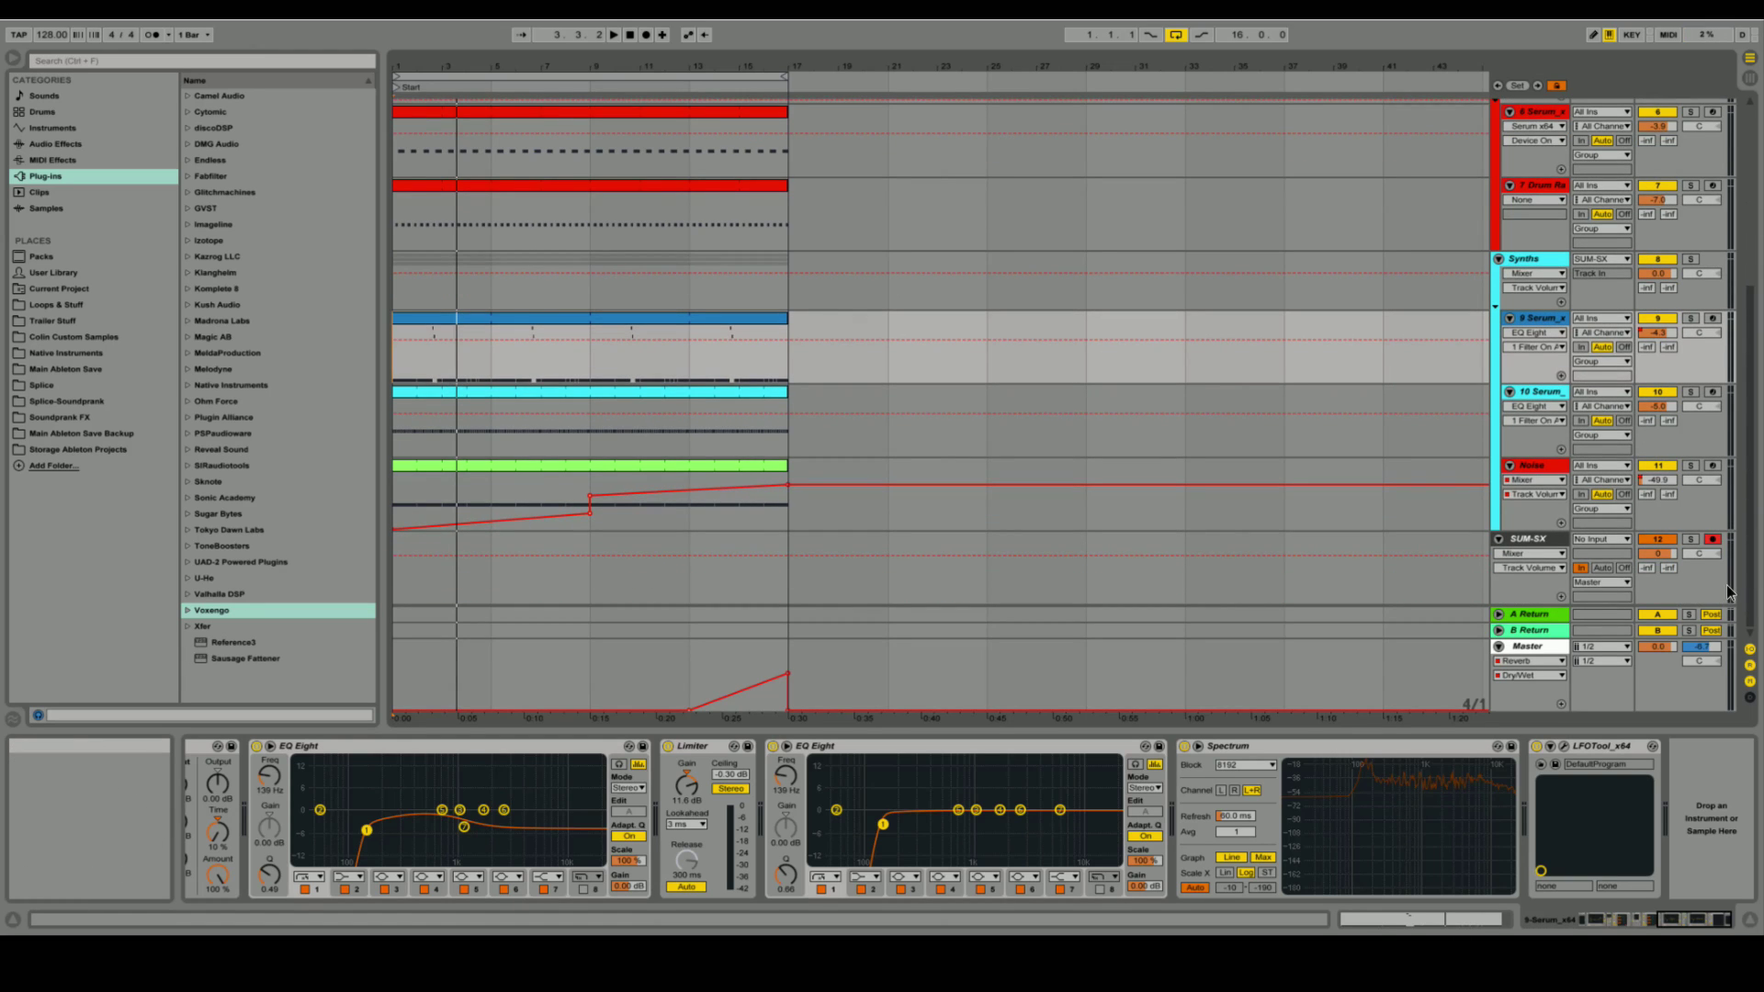
{"action": "left_click_drag", "start_coordinate": [1743, 579], "coordinate": [1749, 205]}
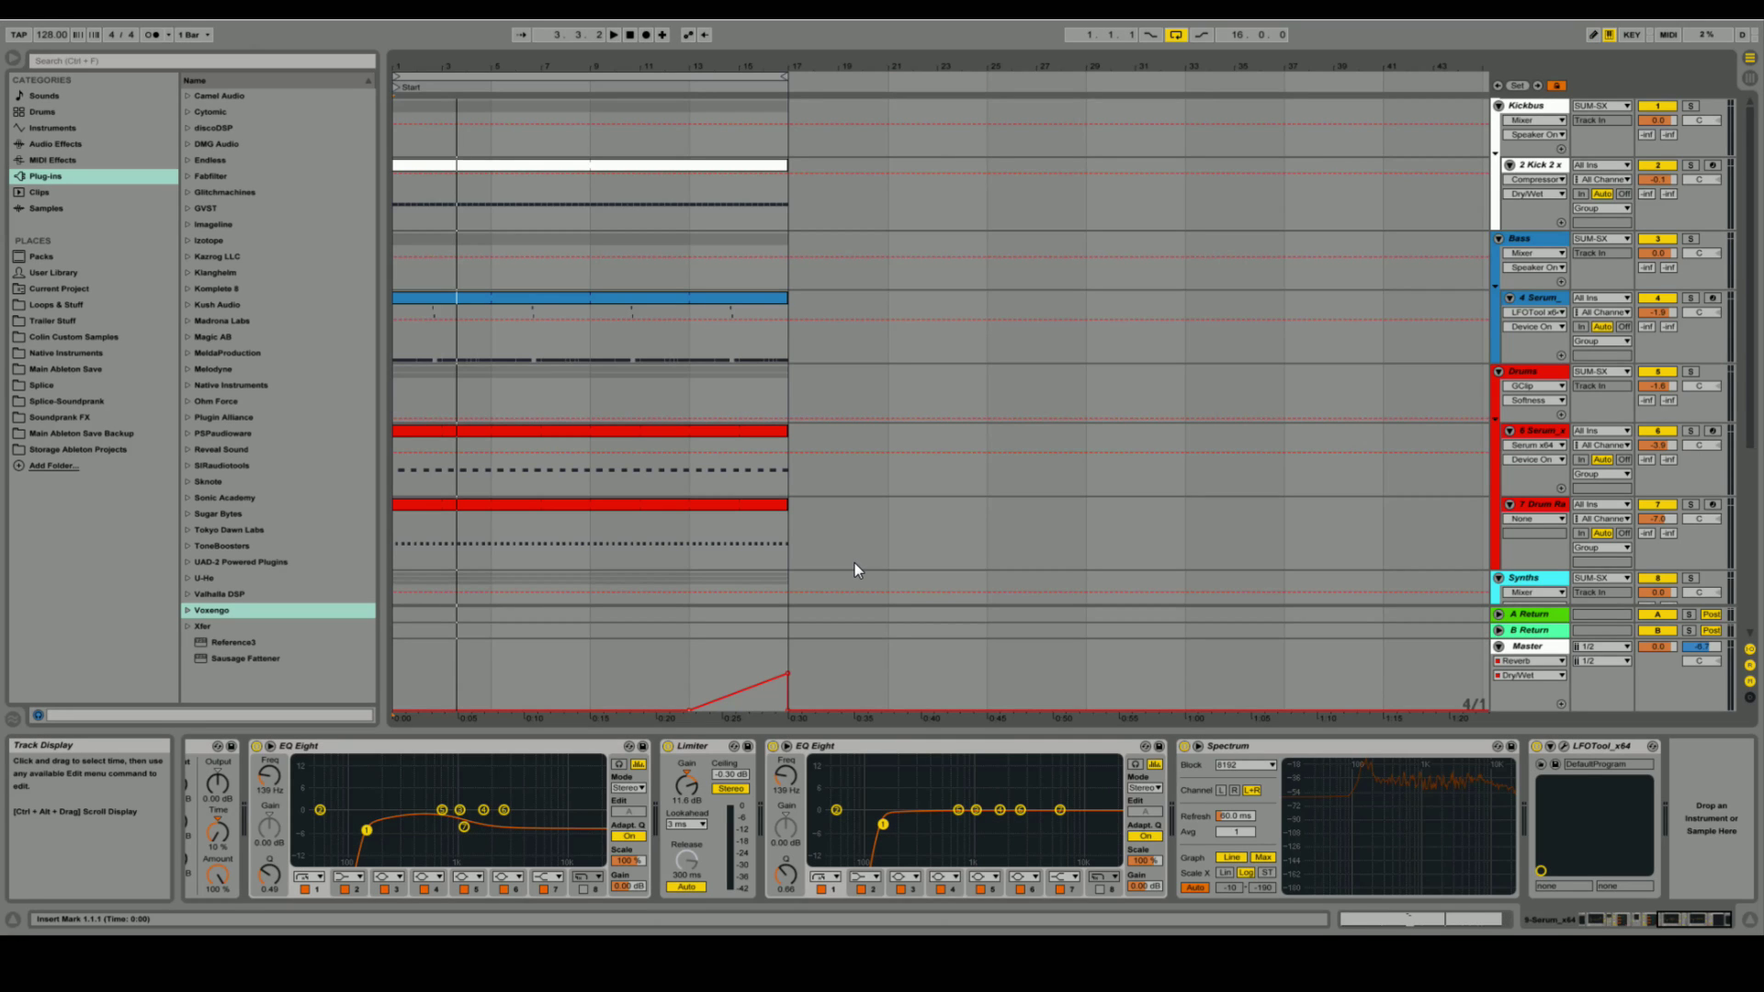
{"action": "left_click", "coordinate": [795, 360]}
{"action": "left_click", "coordinate": [604, 346]}
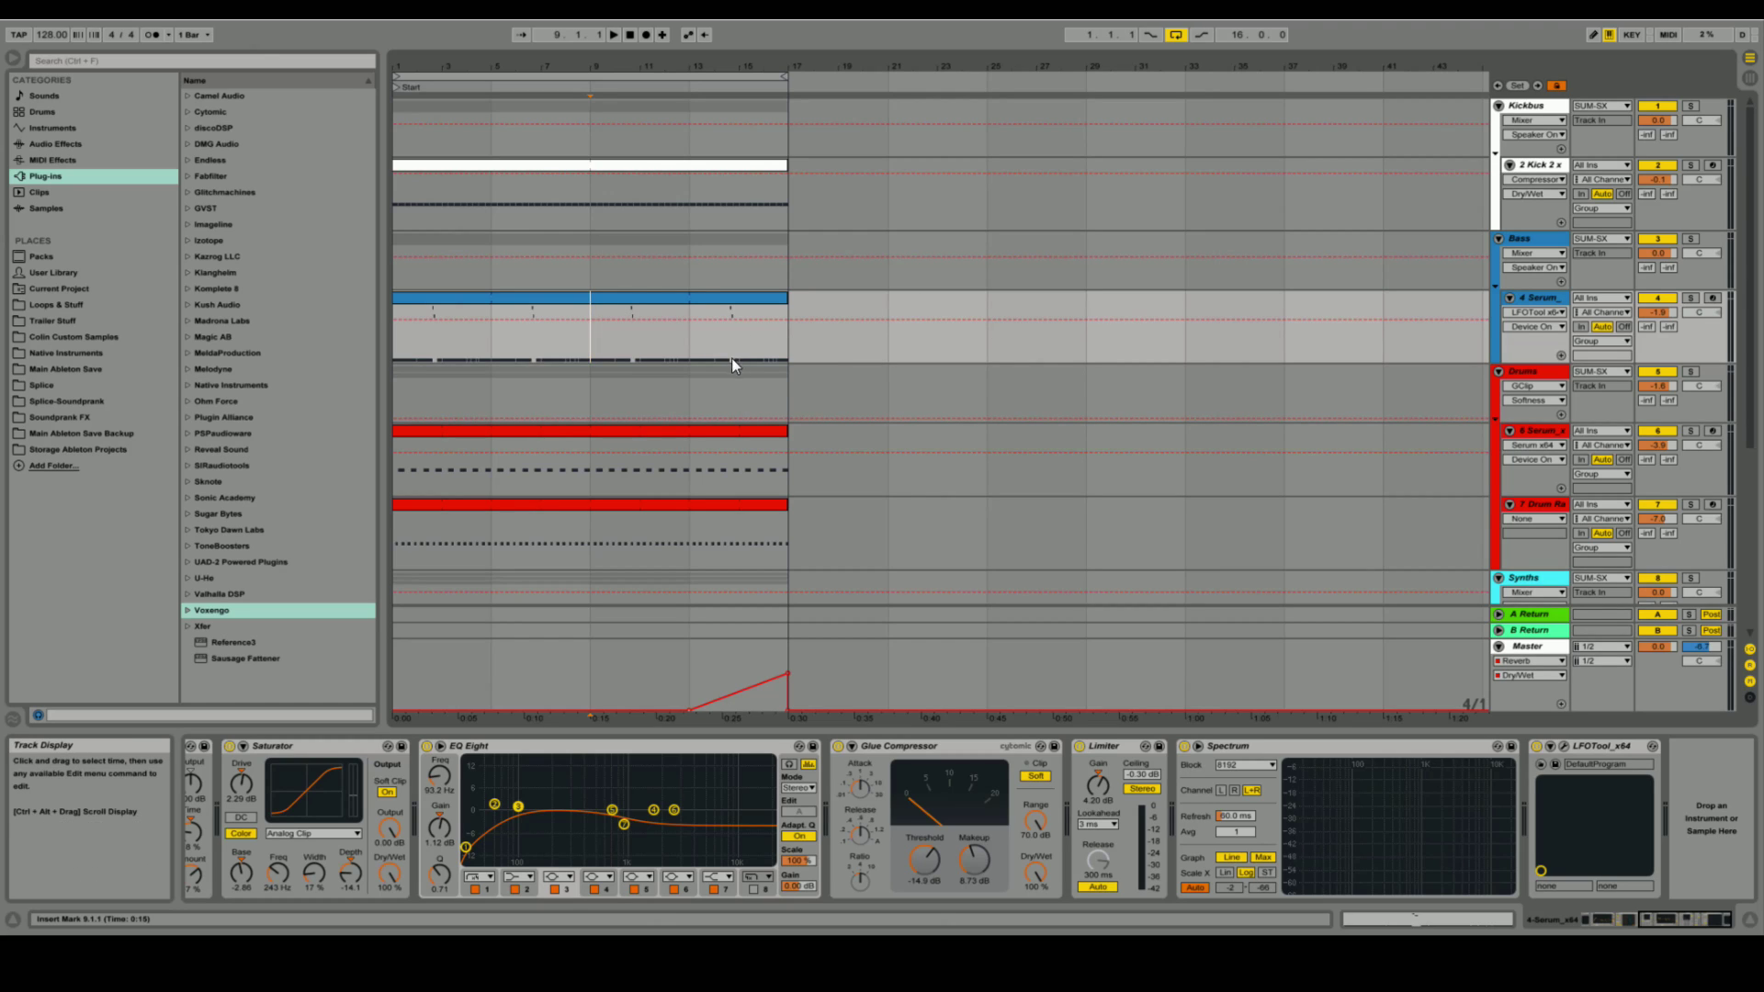
{"action": "left_click", "coordinate": [708, 208]}
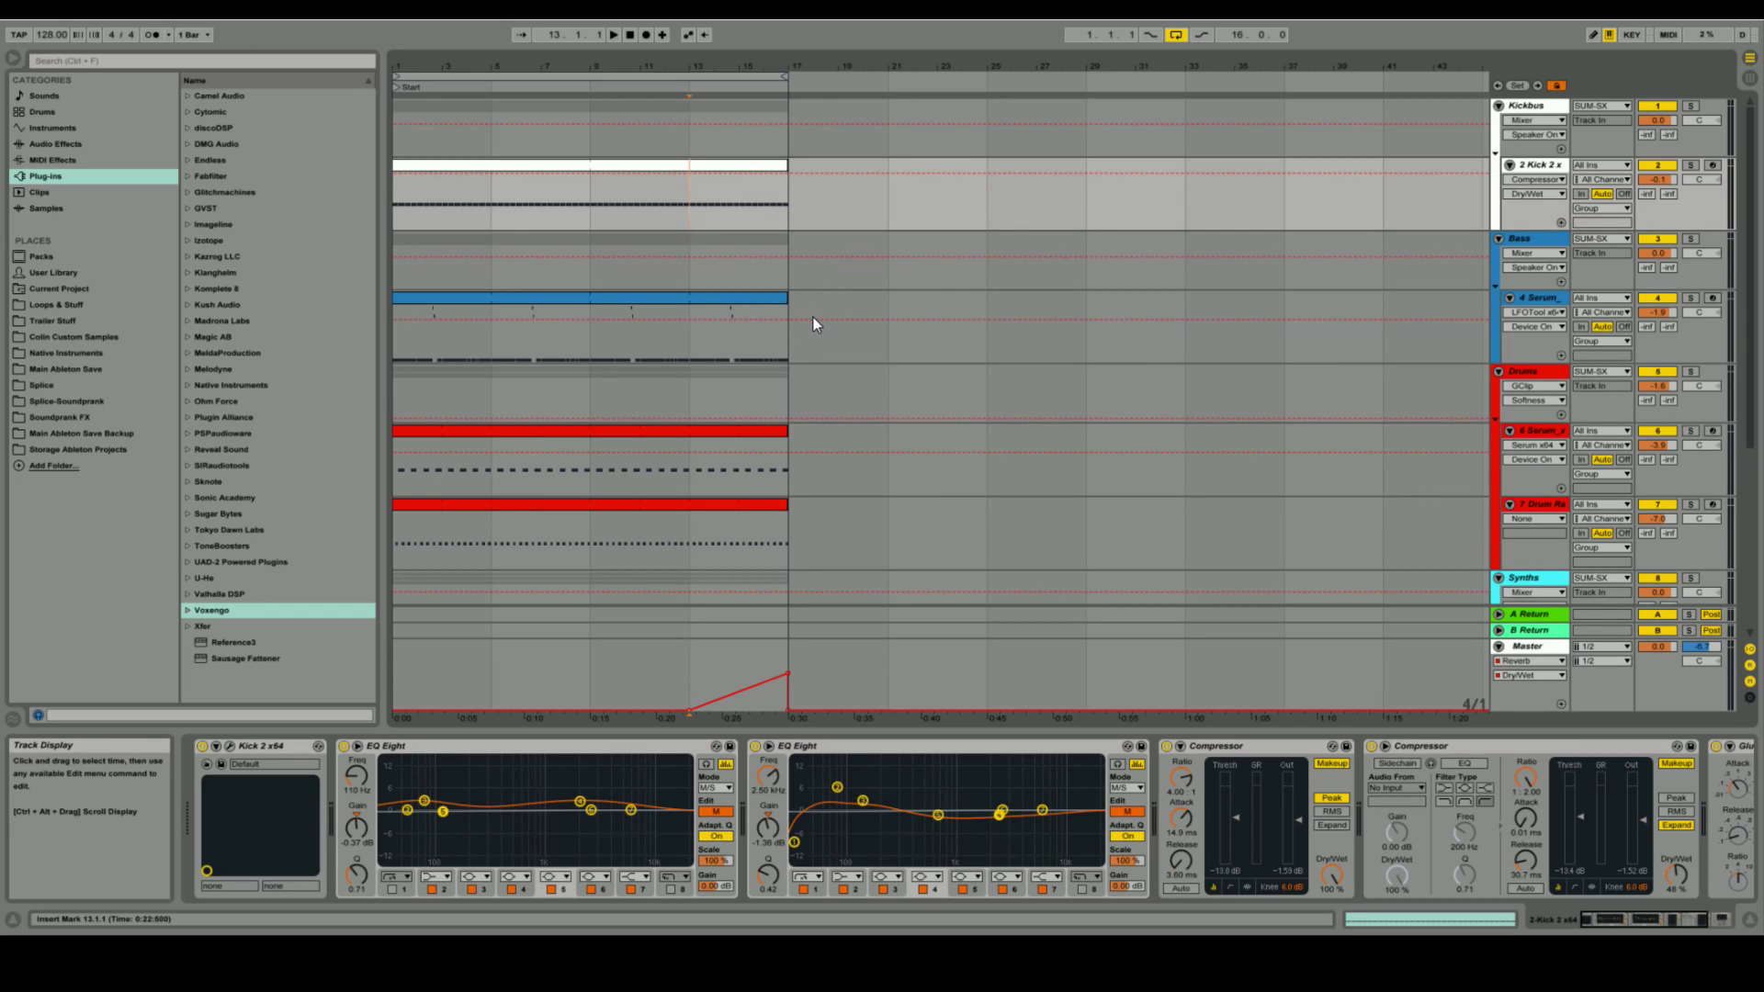
{"action": "scroll", "coordinate": [818, 317], "scroll_direction": "down", "scroll_amount": 2}
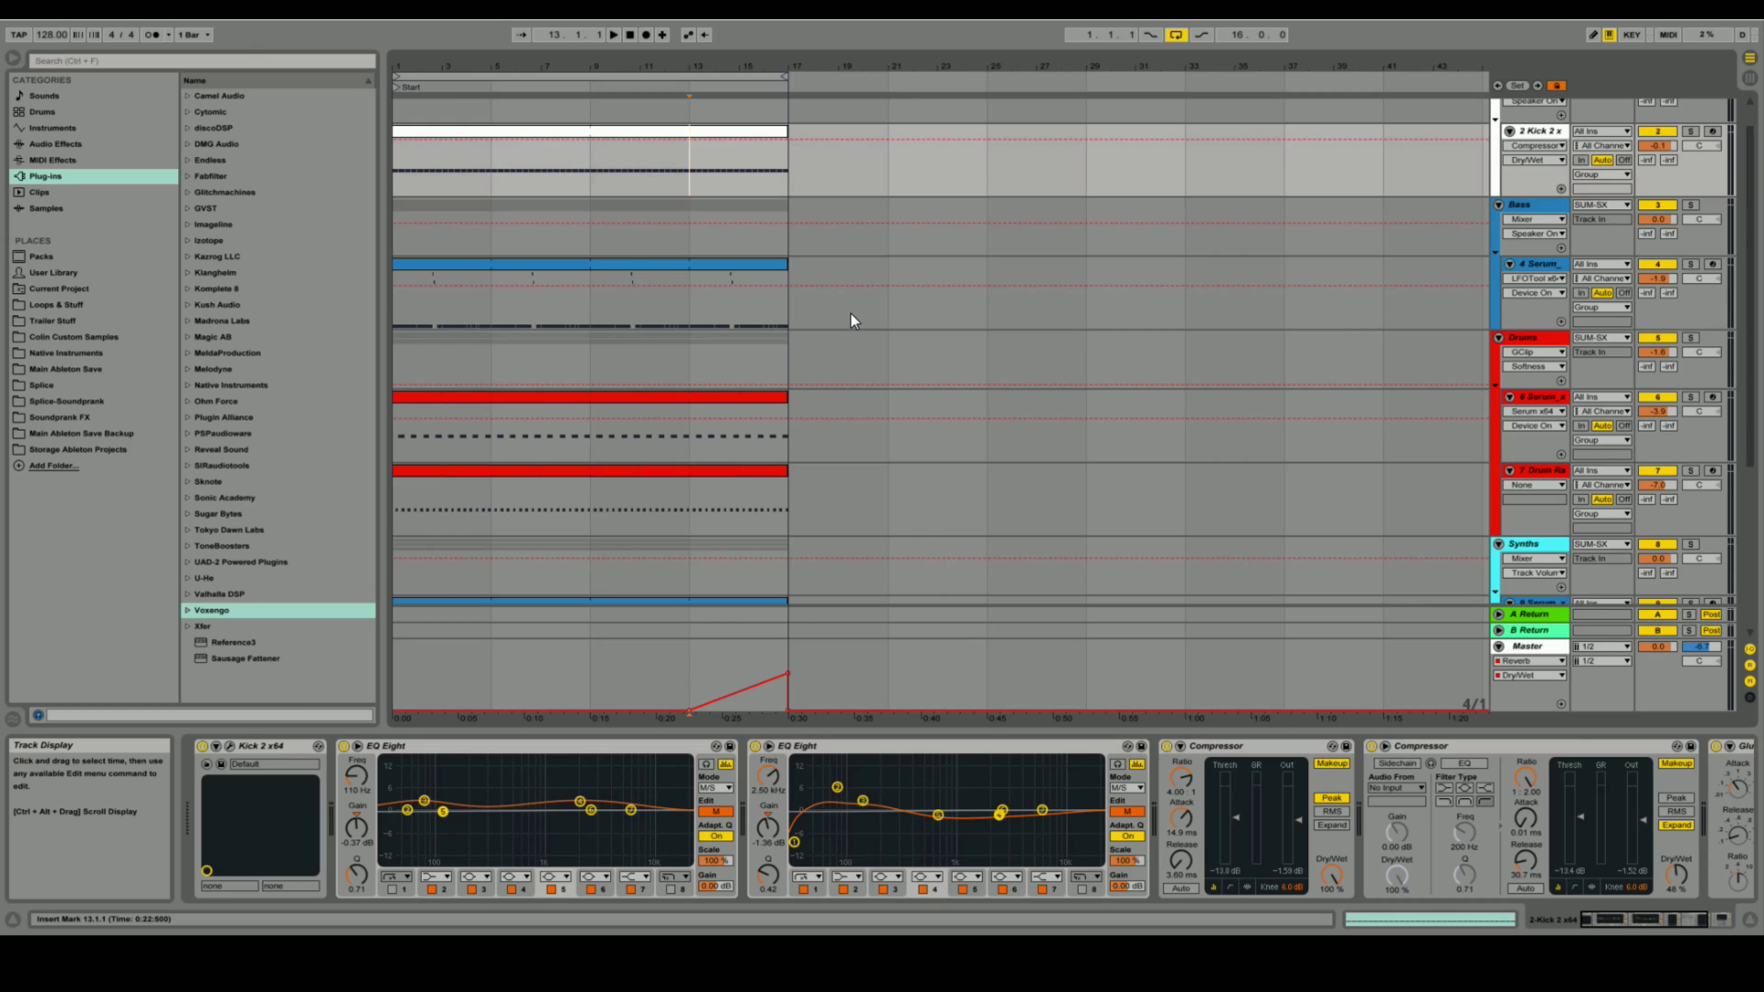
{"action": "scroll", "coordinate": [850, 320], "scroll_direction": "up", "scroll_amount": 1}
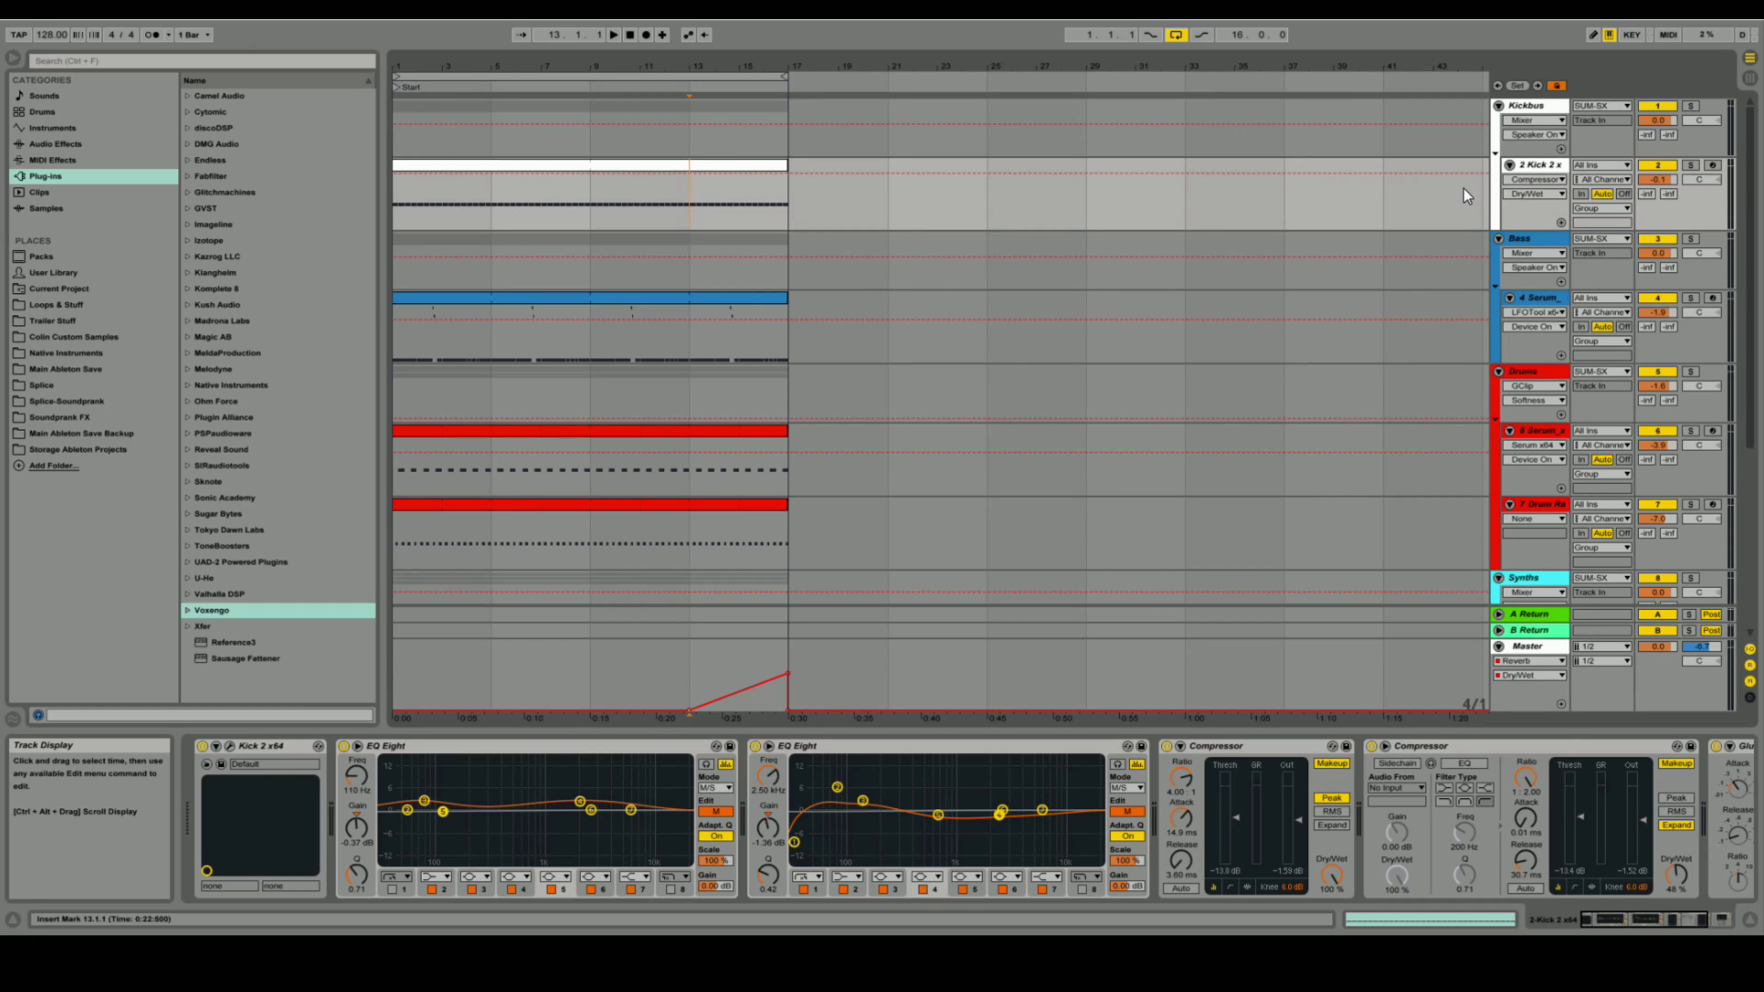
Step: Open the Kick 2 plug-in window from the kick track's device chain
{"action": "left_click", "coordinate": [1542, 164]}
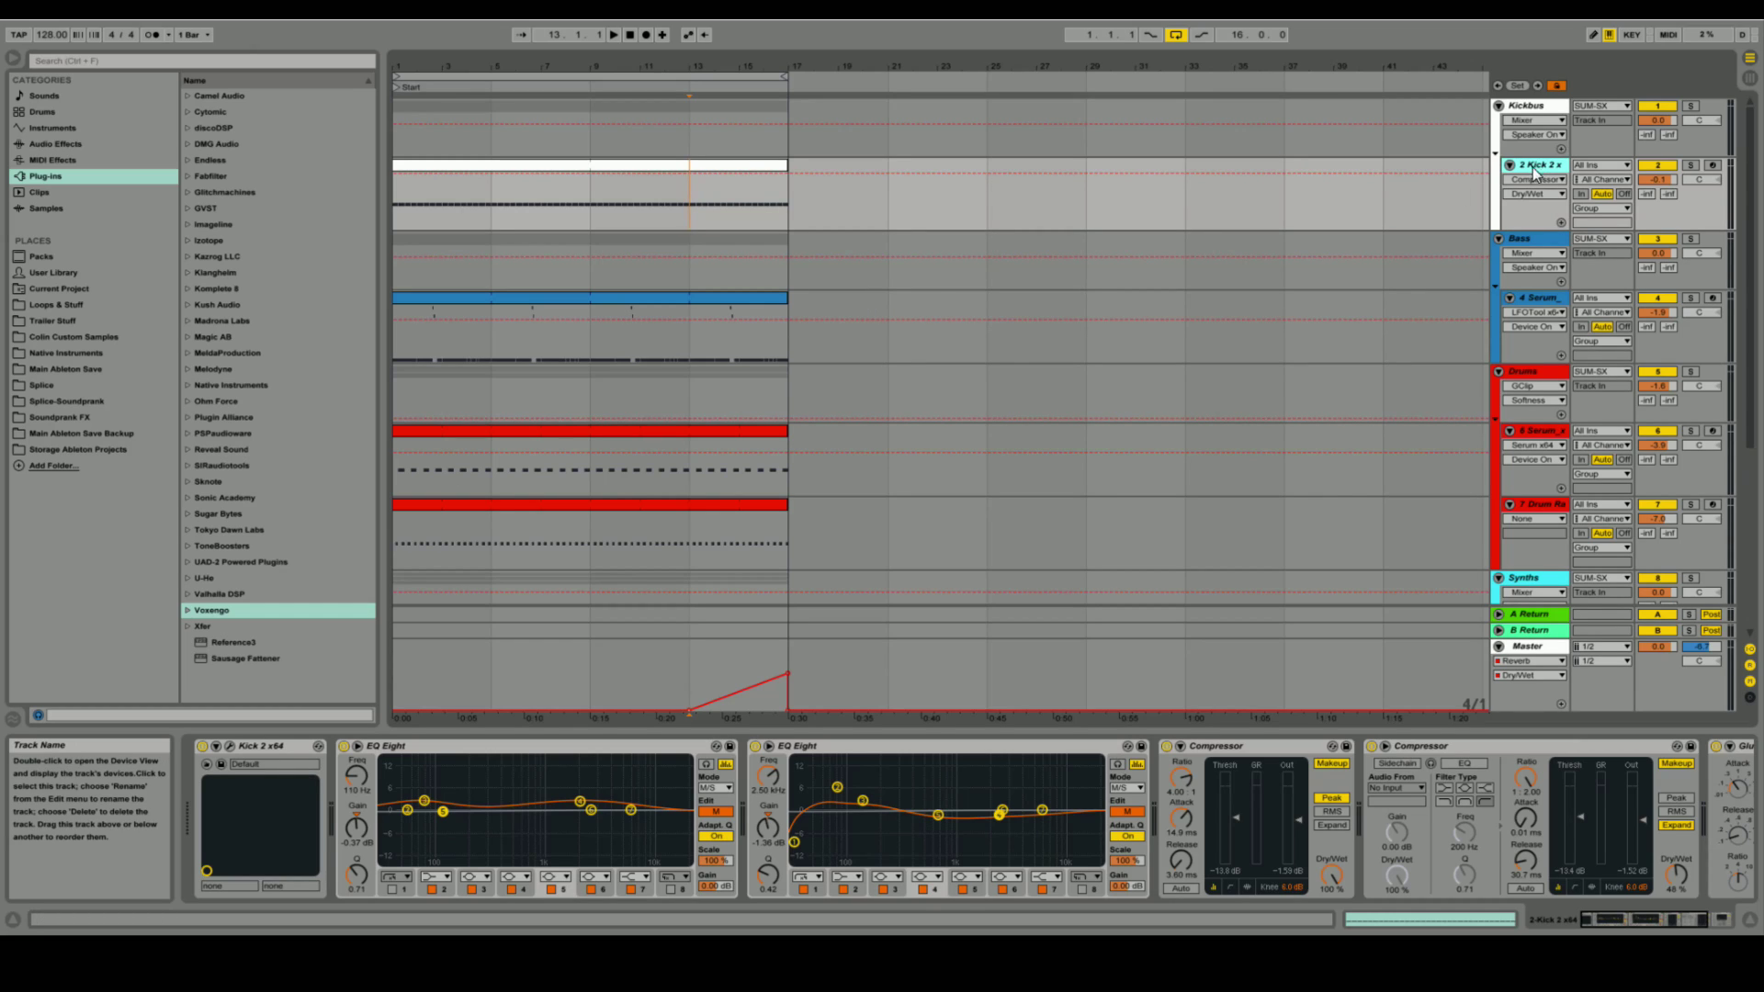
{"action": "left_click", "coordinate": [230, 746]}
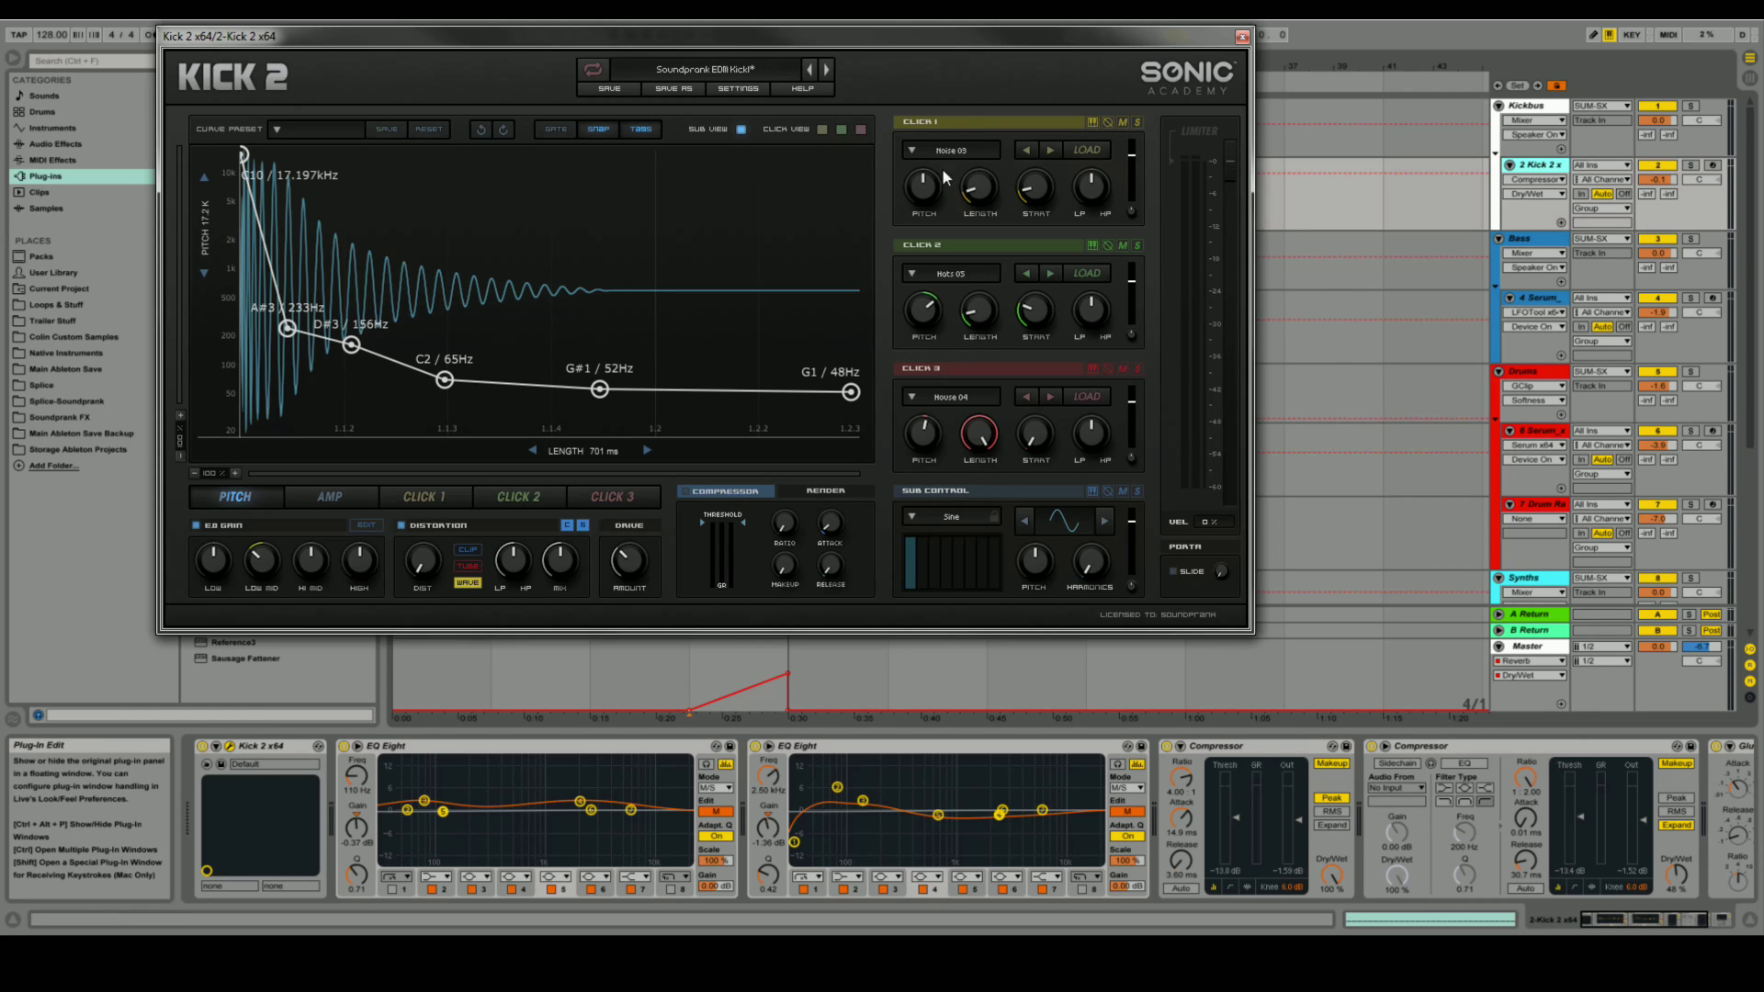
{"action": "left_click_drag", "start_coordinate": [937, 36], "coordinate": [1028, 112]}
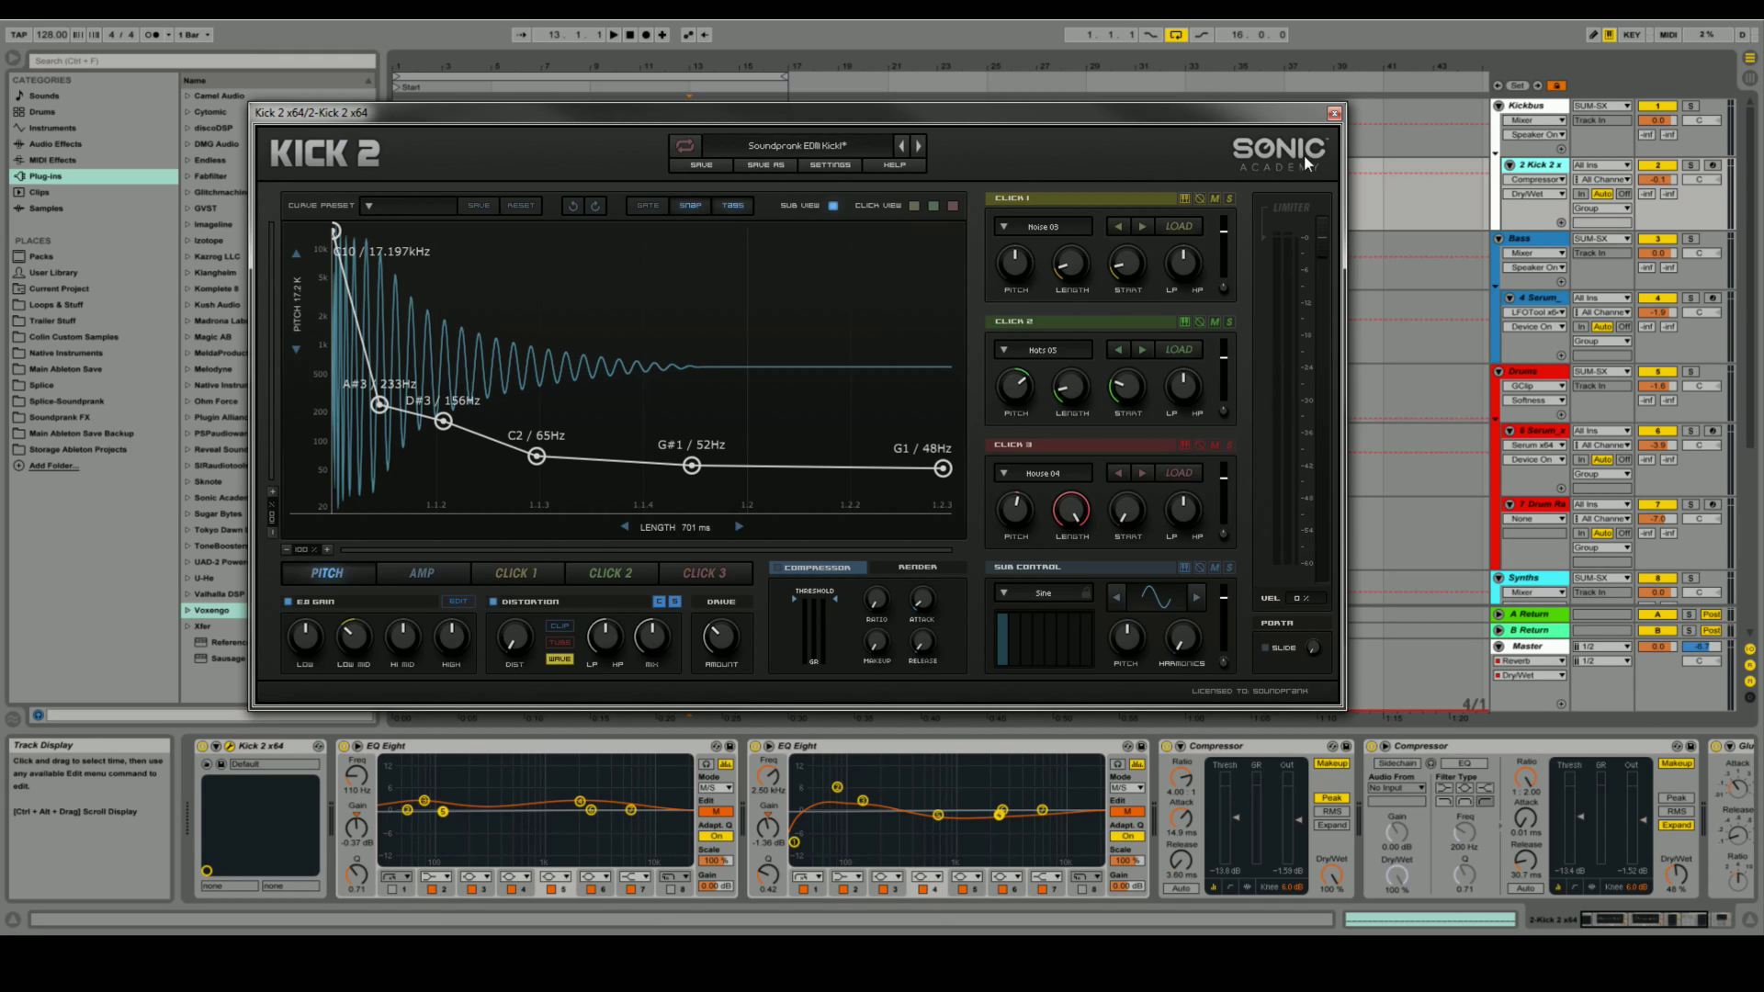
Step: Solo the kick track and audition its clip from bar 1 alongside the Kick 2 window
{"action": "left_click", "coordinate": [1690, 166]}
{"action": "left_click_drag", "start_coordinate": [1155, 124], "coordinate": [1284, 308]}
{"action": "left_click", "coordinate": [659, 171]}
{"action": "key", "text": "space"}
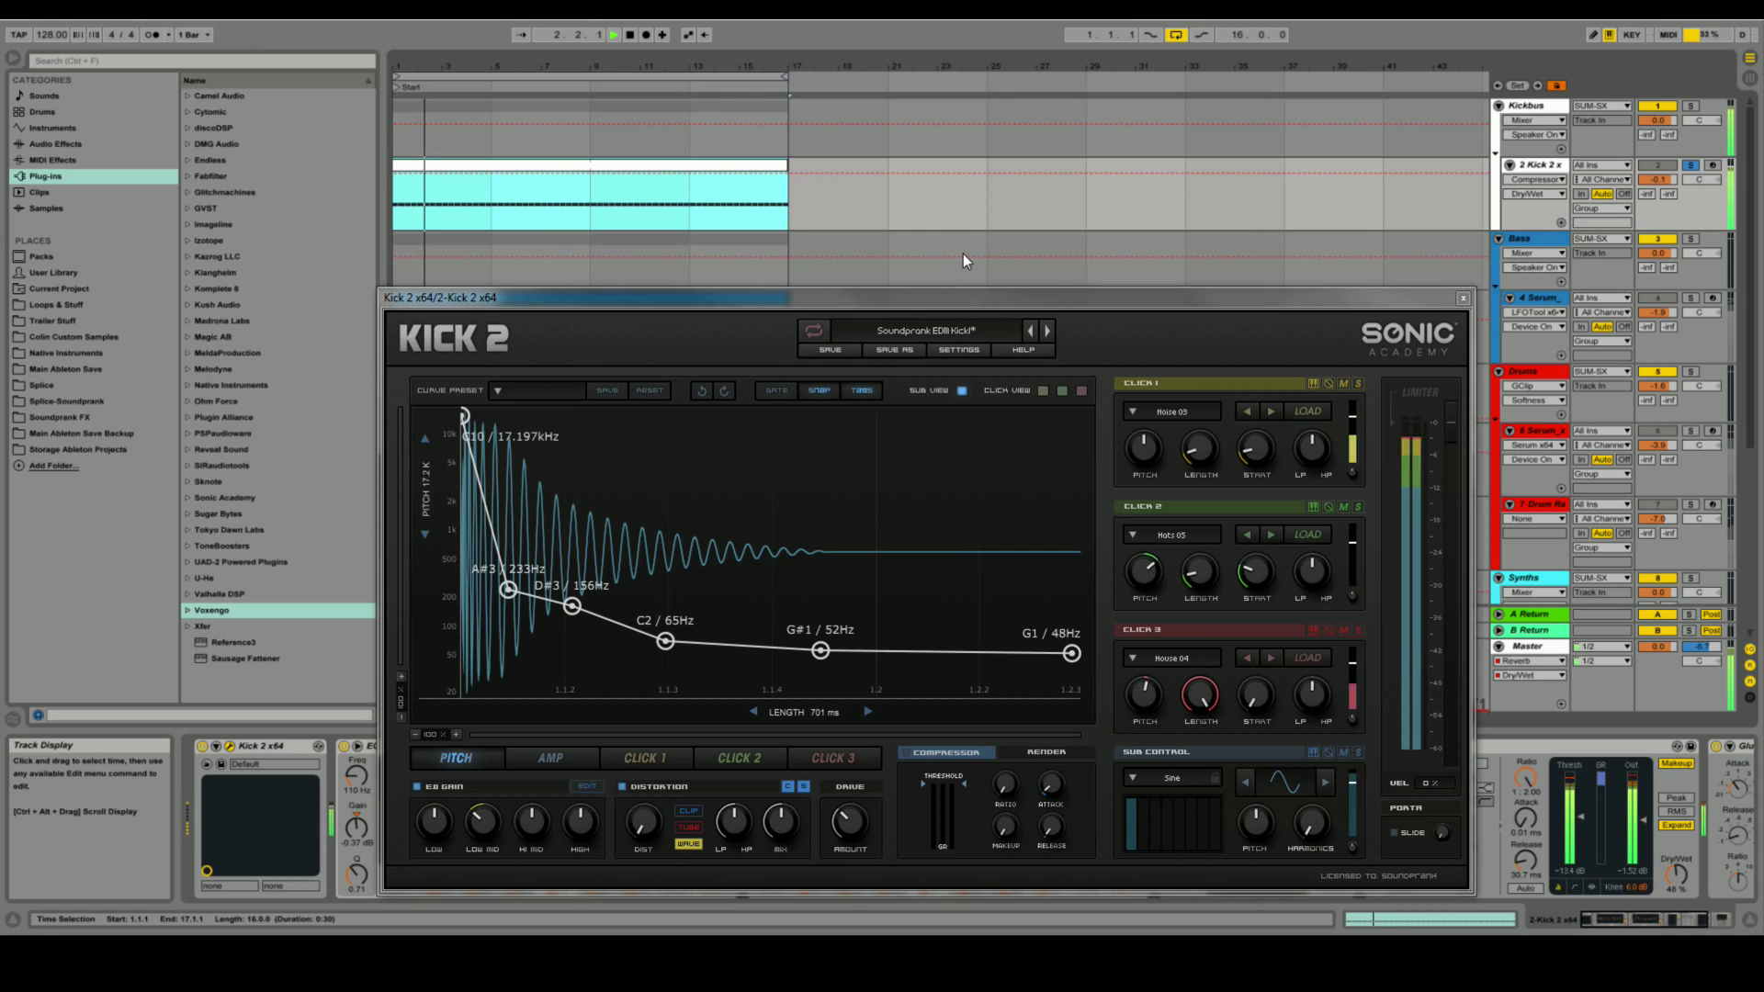
{"action": "key", "text": "space"}
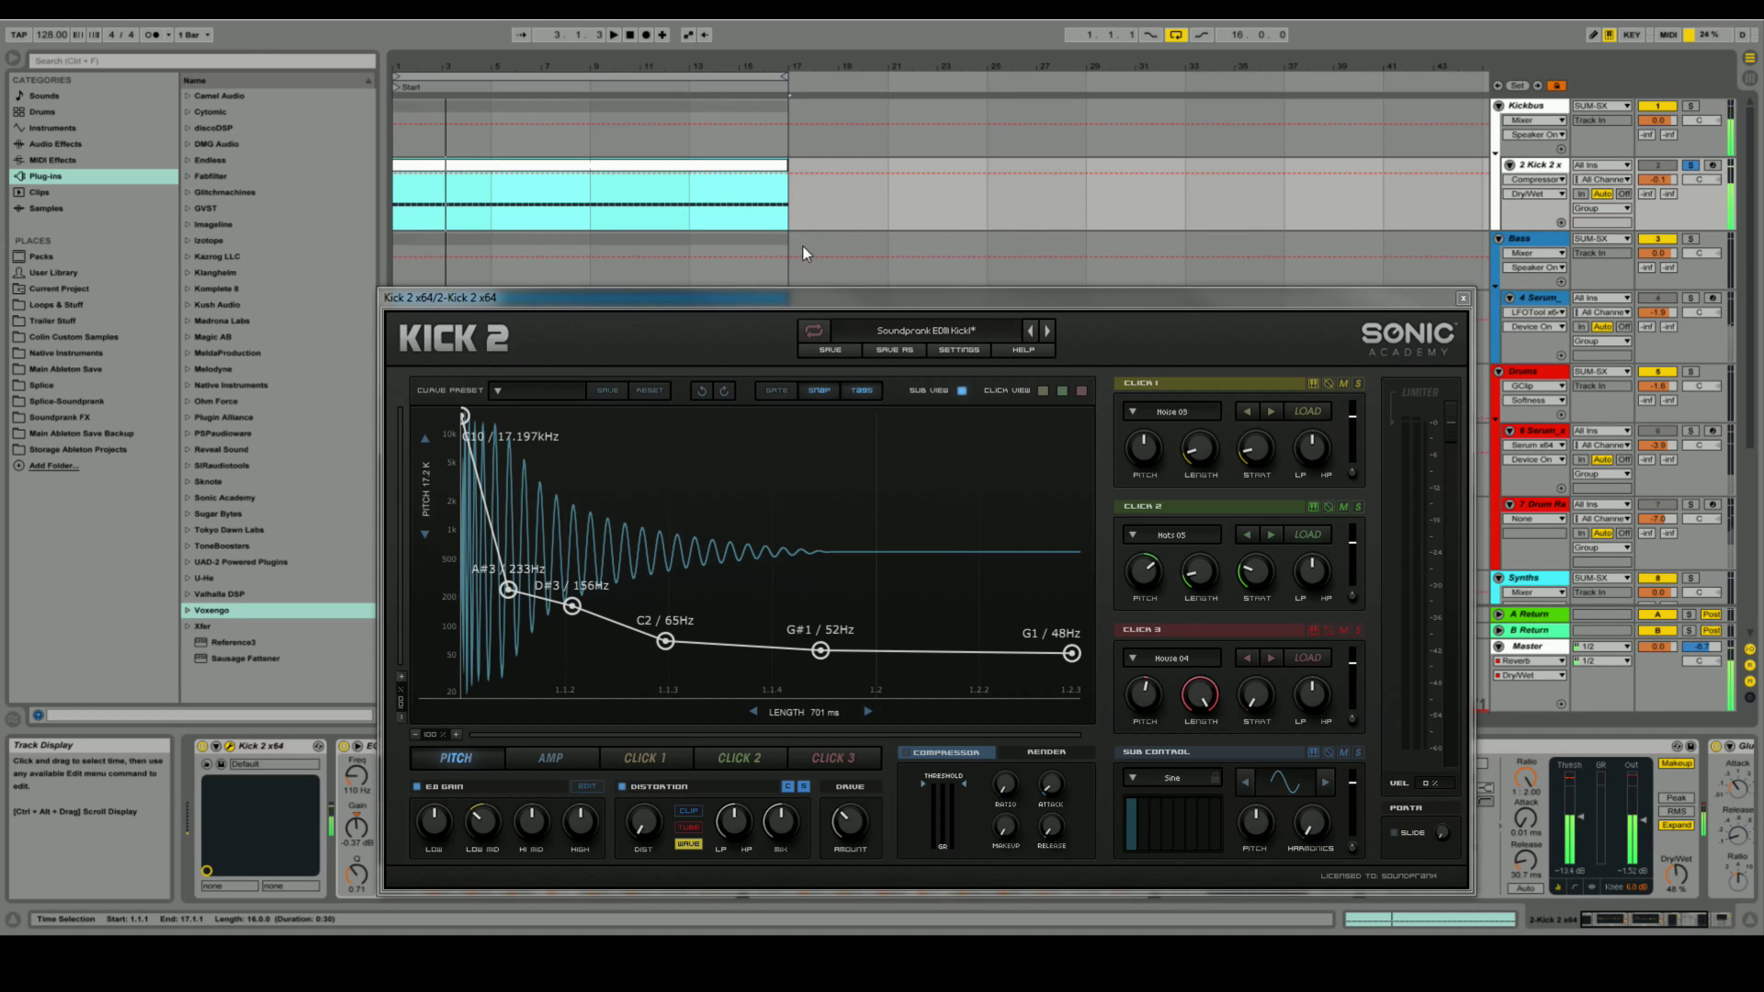
Step: Examine the amp and pitch envelopes in Kick 2 and close the plug-in window
{"action": "left_click_drag", "start_coordinate": [839, 306], "coordinate": [882, 211]}
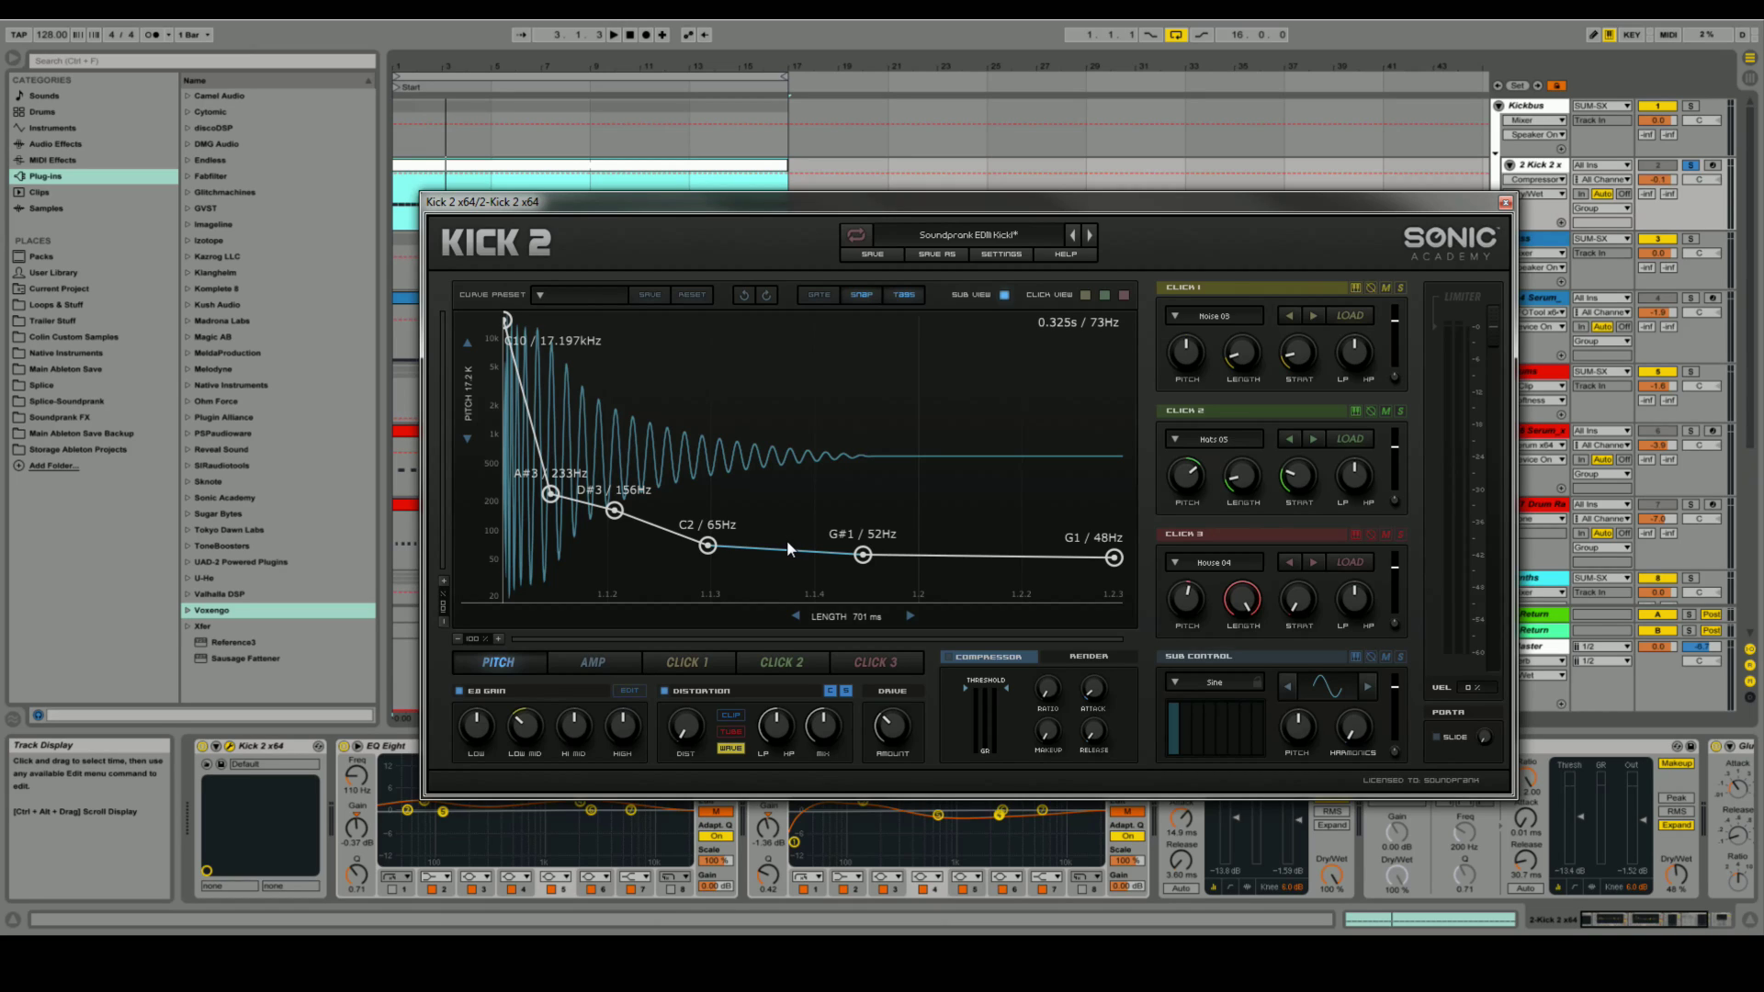
{"action": "left_click", "coordinate": [597, 659]}
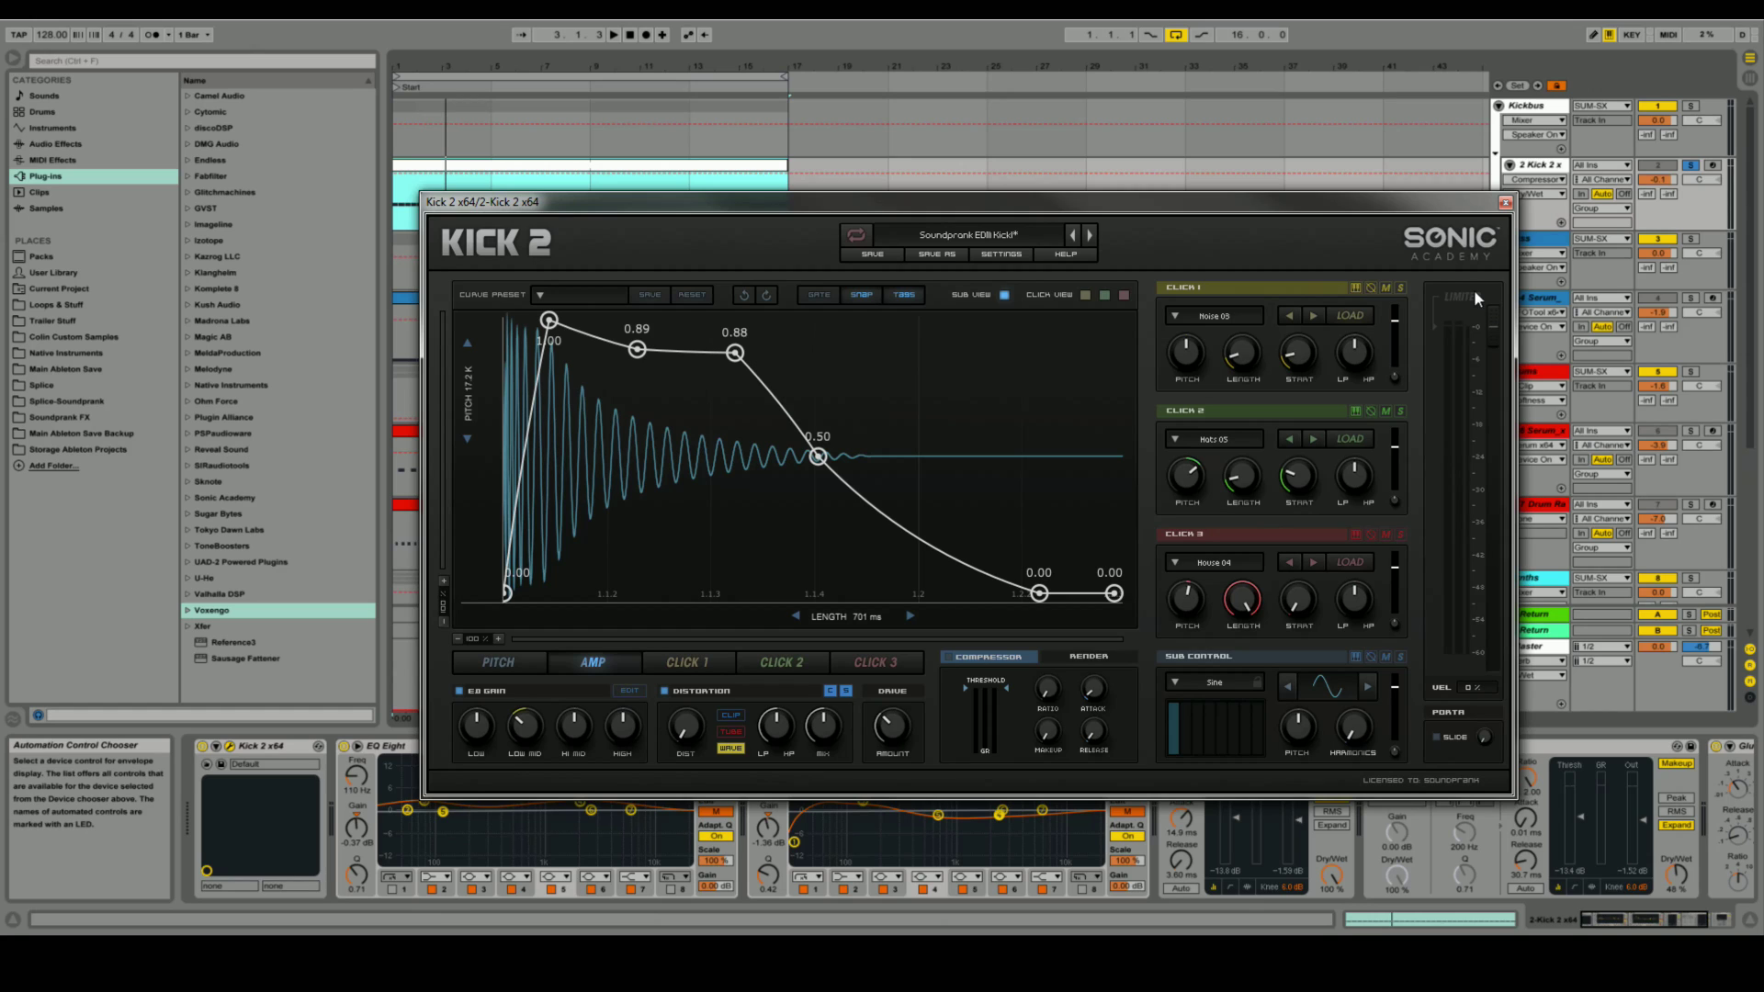
{"action": "left_click_drag", "start_coordinate": [1319, 206], "coordinate": [1323, 27]}
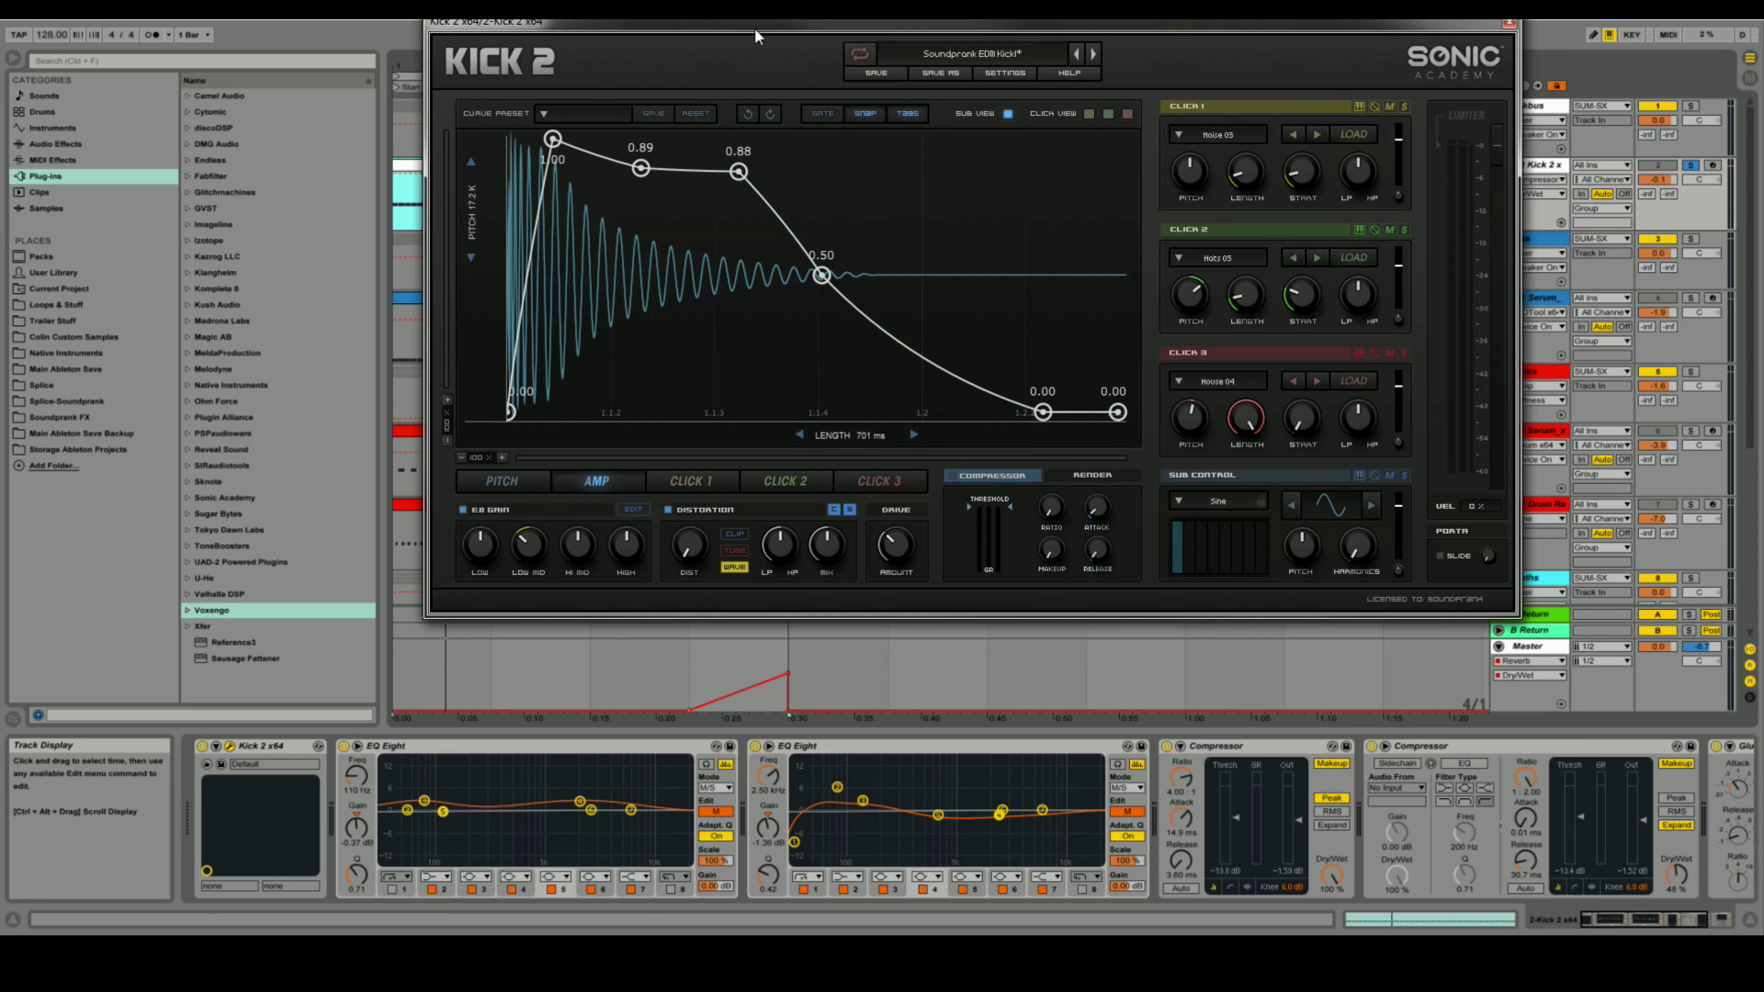
{"action": "left_click_drag", "start_coordinate": [756, 37], "coordinate": [798, 273]}
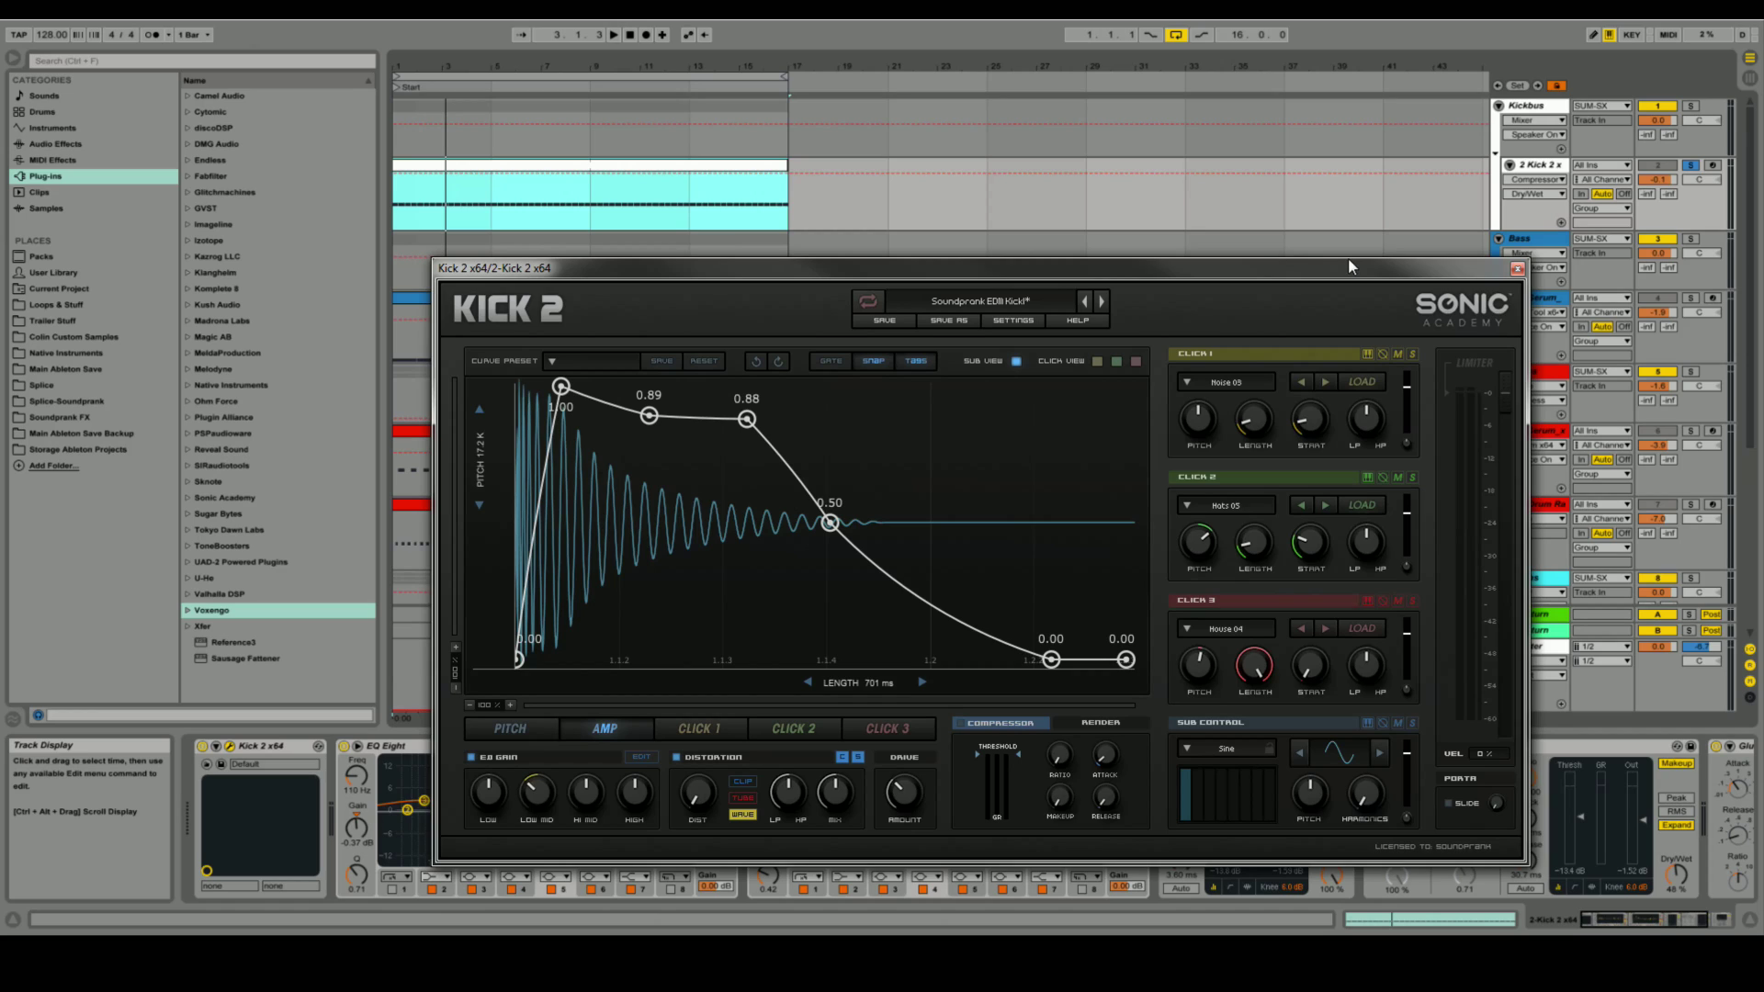
{"action": "left_click", "coordinate": [530, 724]}
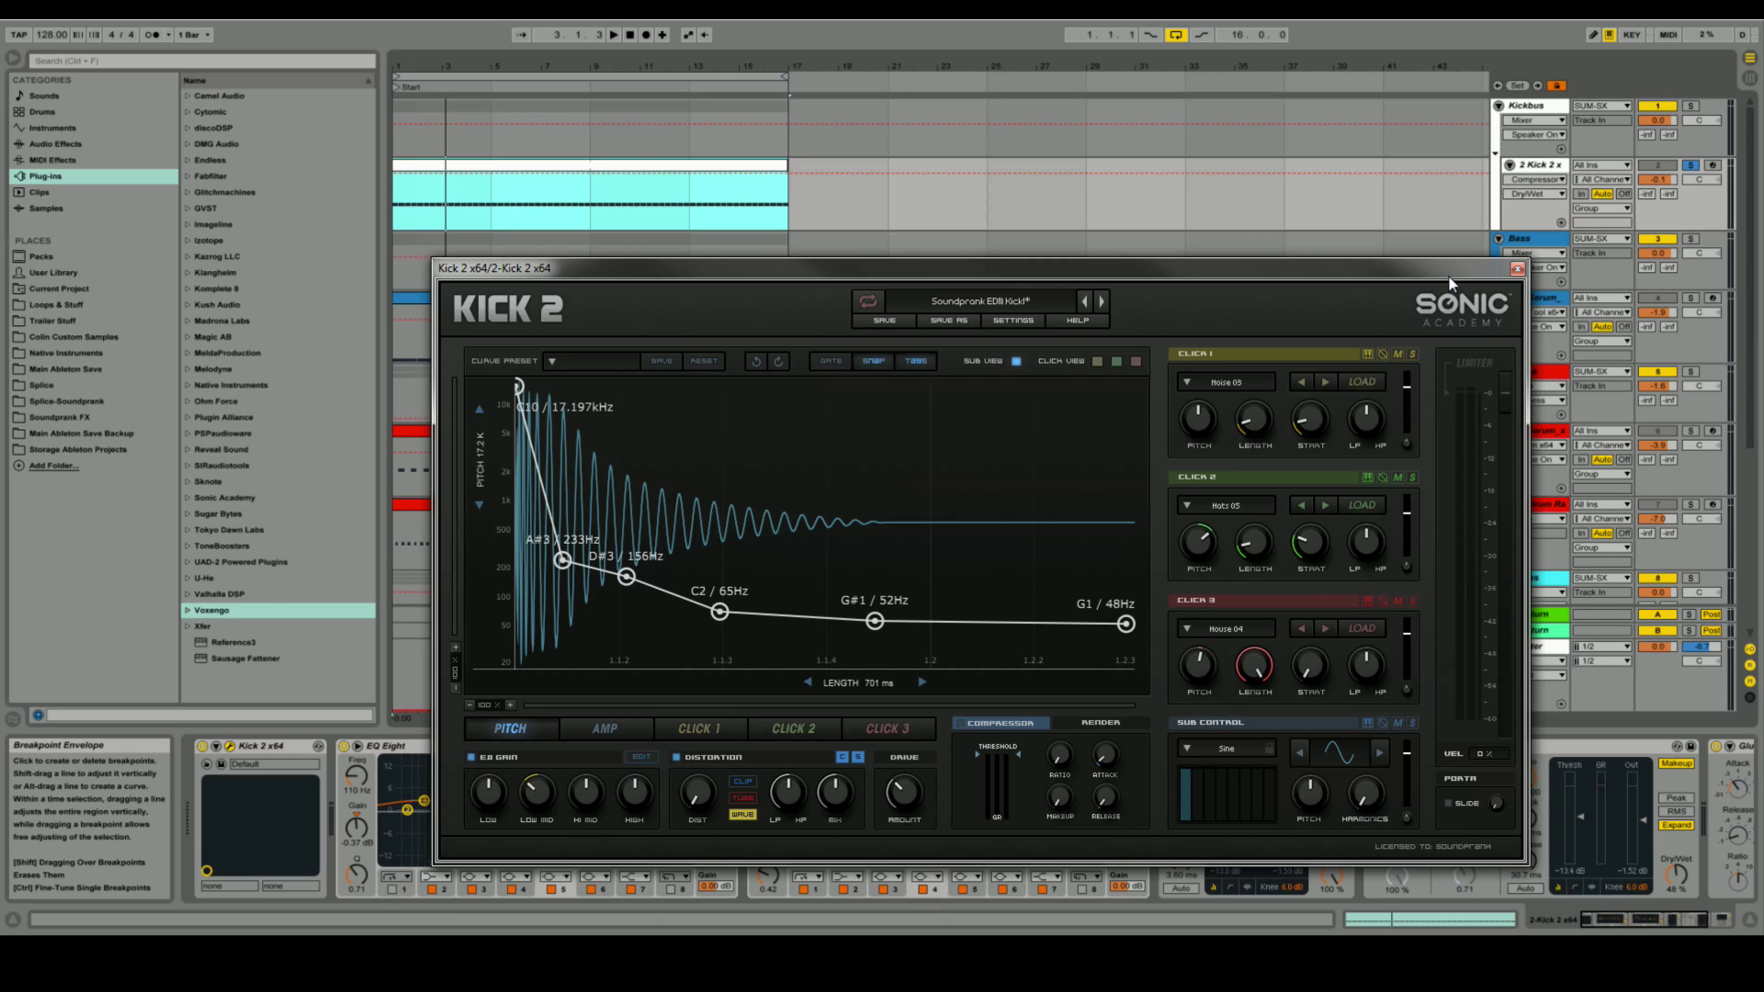
{"action": "mouse_move", "coordinate": [1446, 272]}
{"action": "left_mouse_down"}
{"action": "mouse_move", "coordinate": [1402, 278]}
{"action": "mouse_move", "coordinate": [1425, 290]}
{"action": "left_mouse_up"}
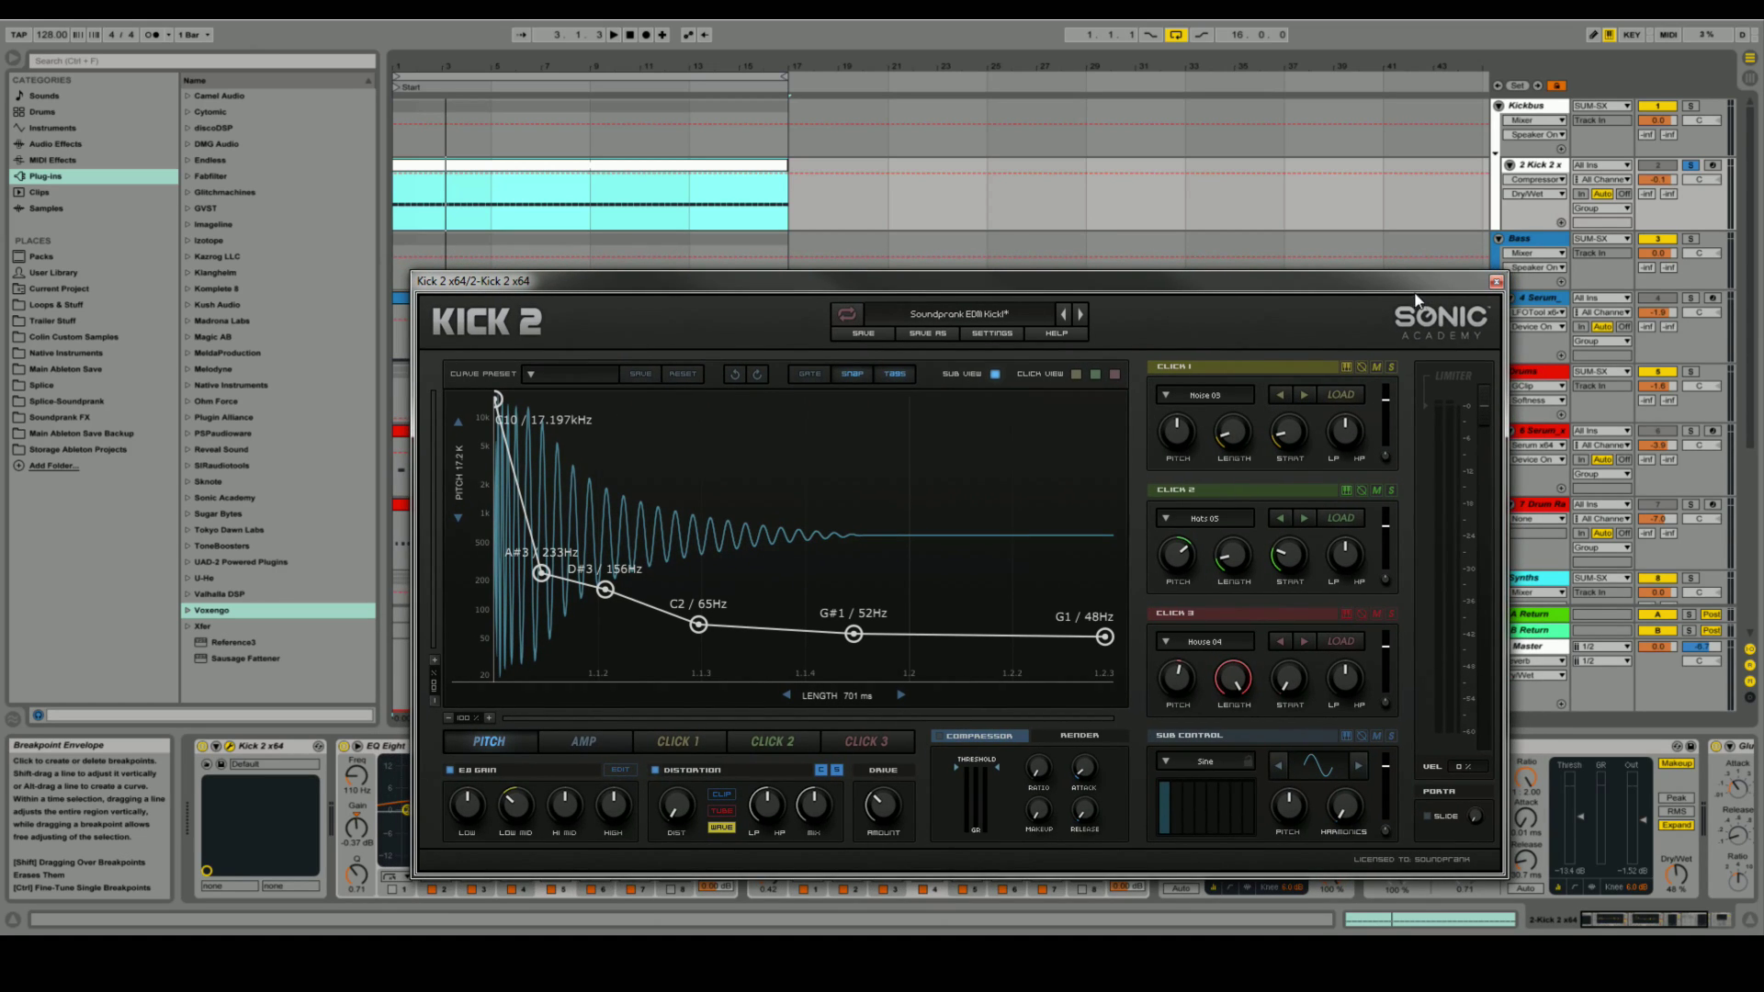
{"action": "left_click", "coordinate": [1496, 281]}
Step: Inspect the mode options of the first EQ Eight on the kick track and choose M/S
{"action": "left_click", "coordinate": [1644, 915]}
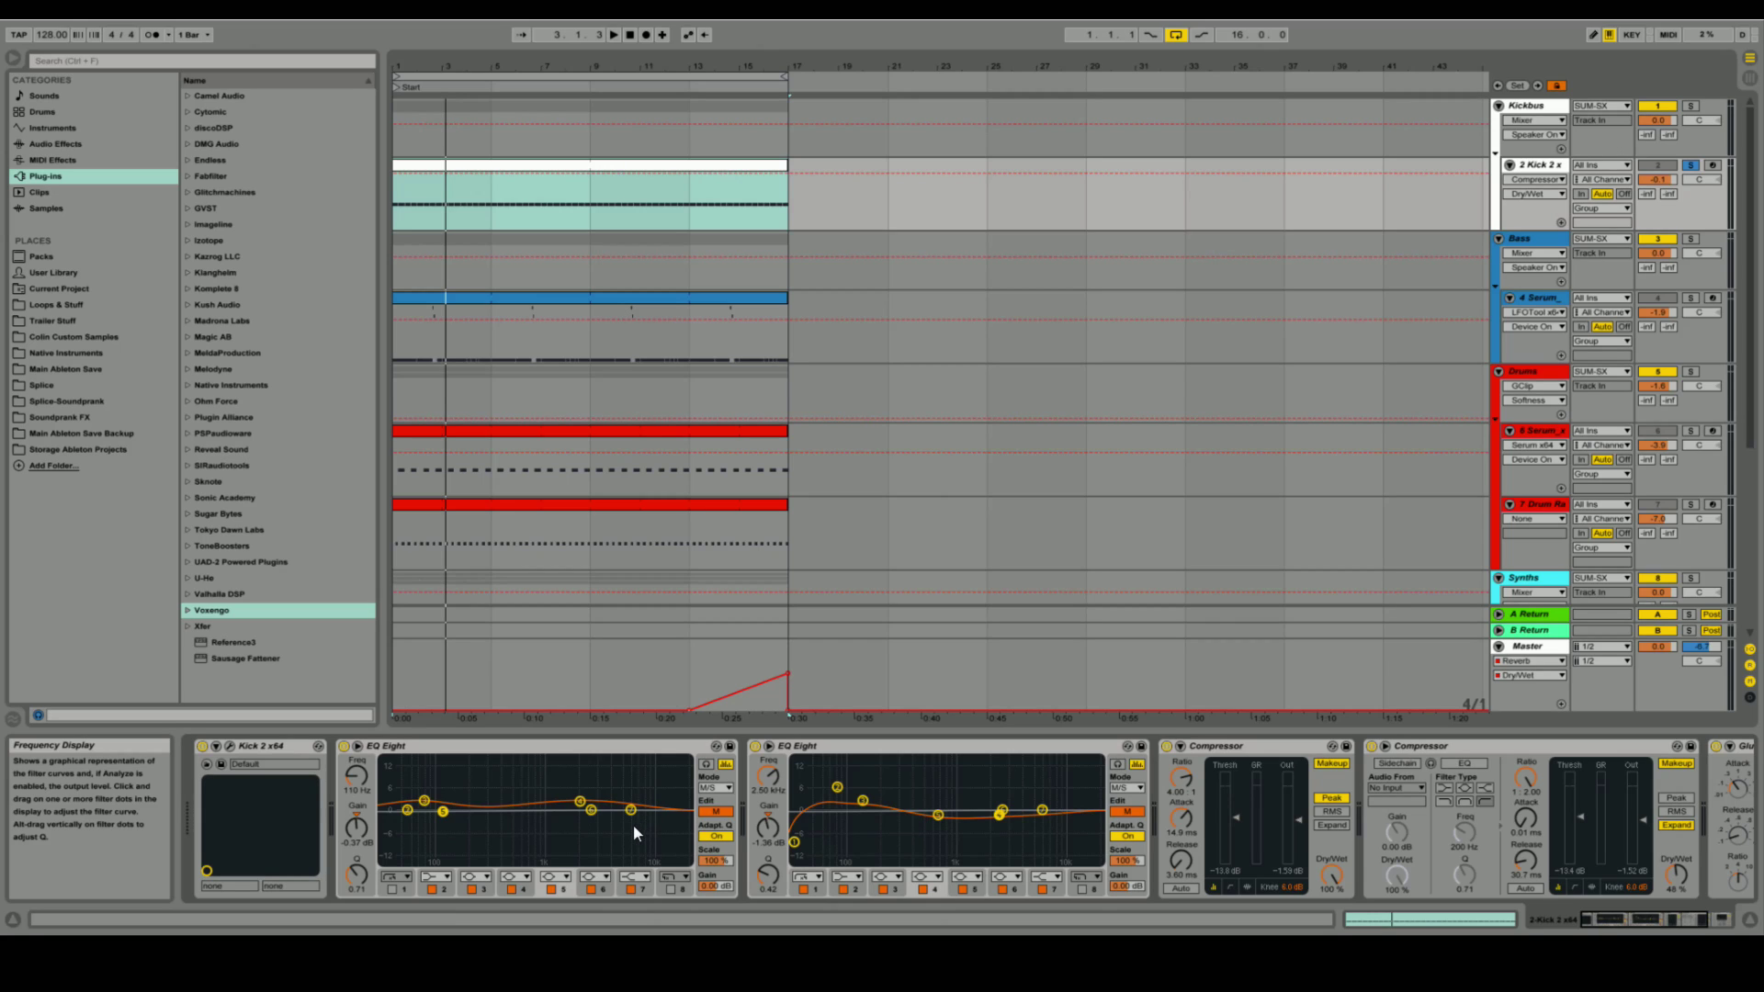
{"action": "left_click", "coordinate": [650, 753]}
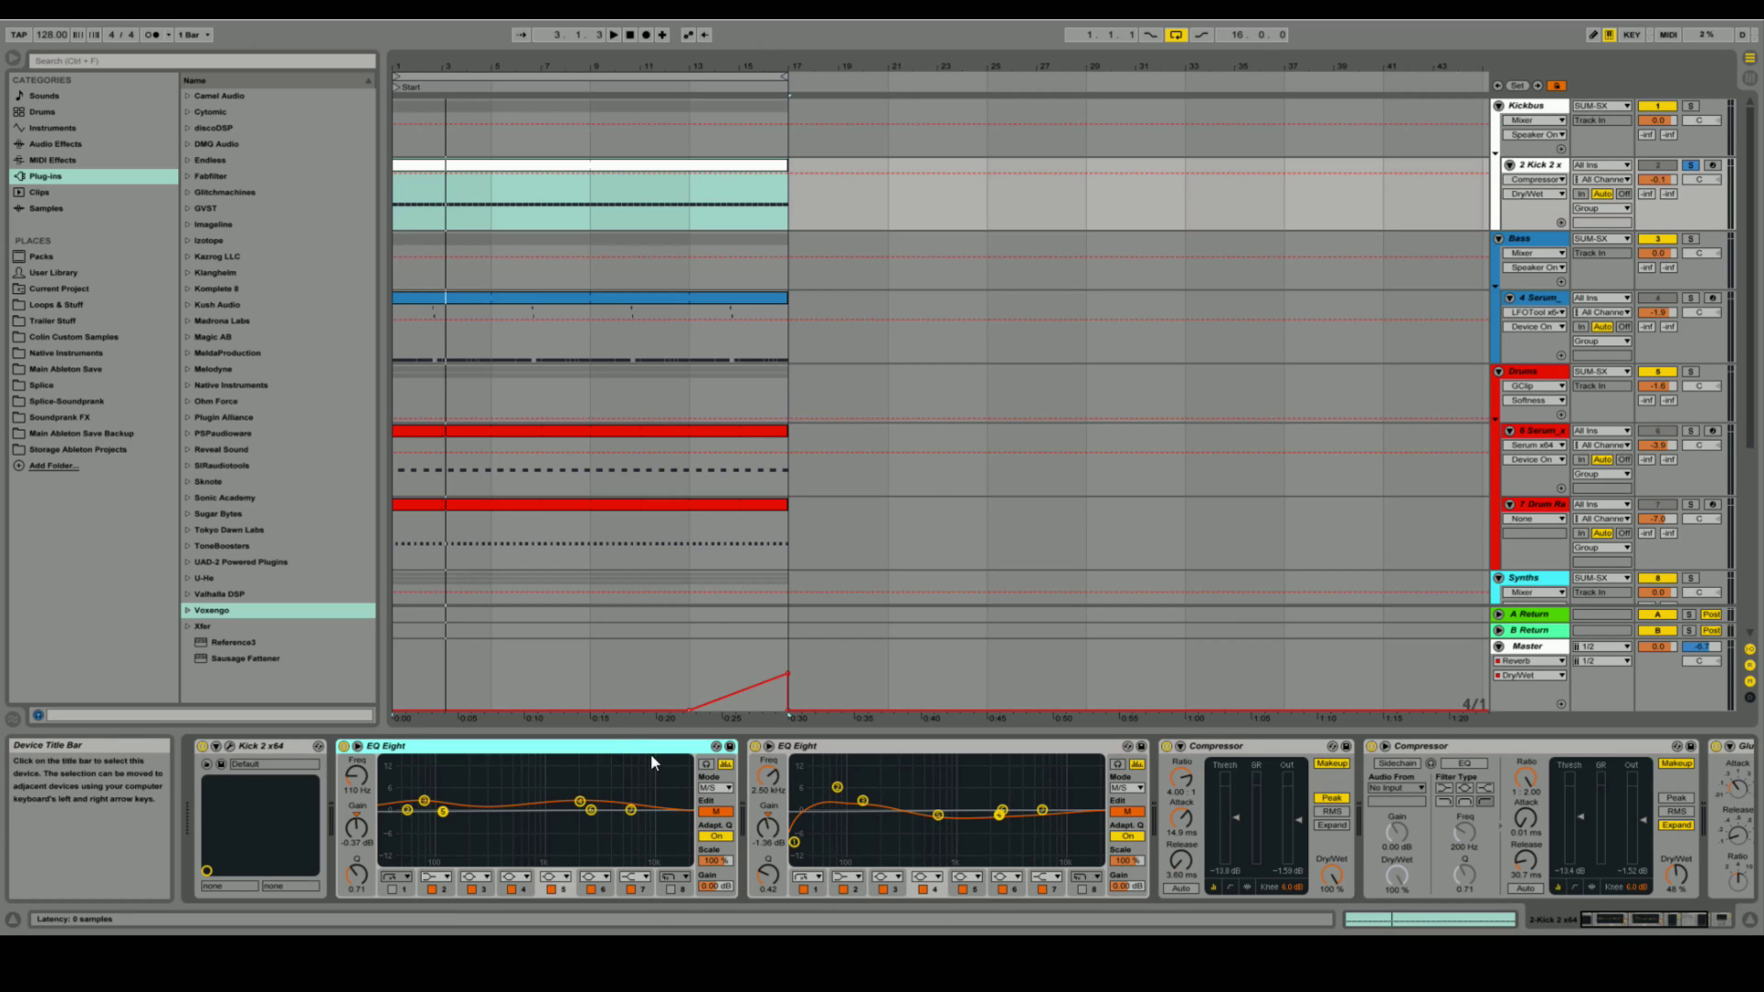
{"action": "left_click", "coordinate": [715, 789]}
{"action": "left_click", "coordinate": [716, 826]}
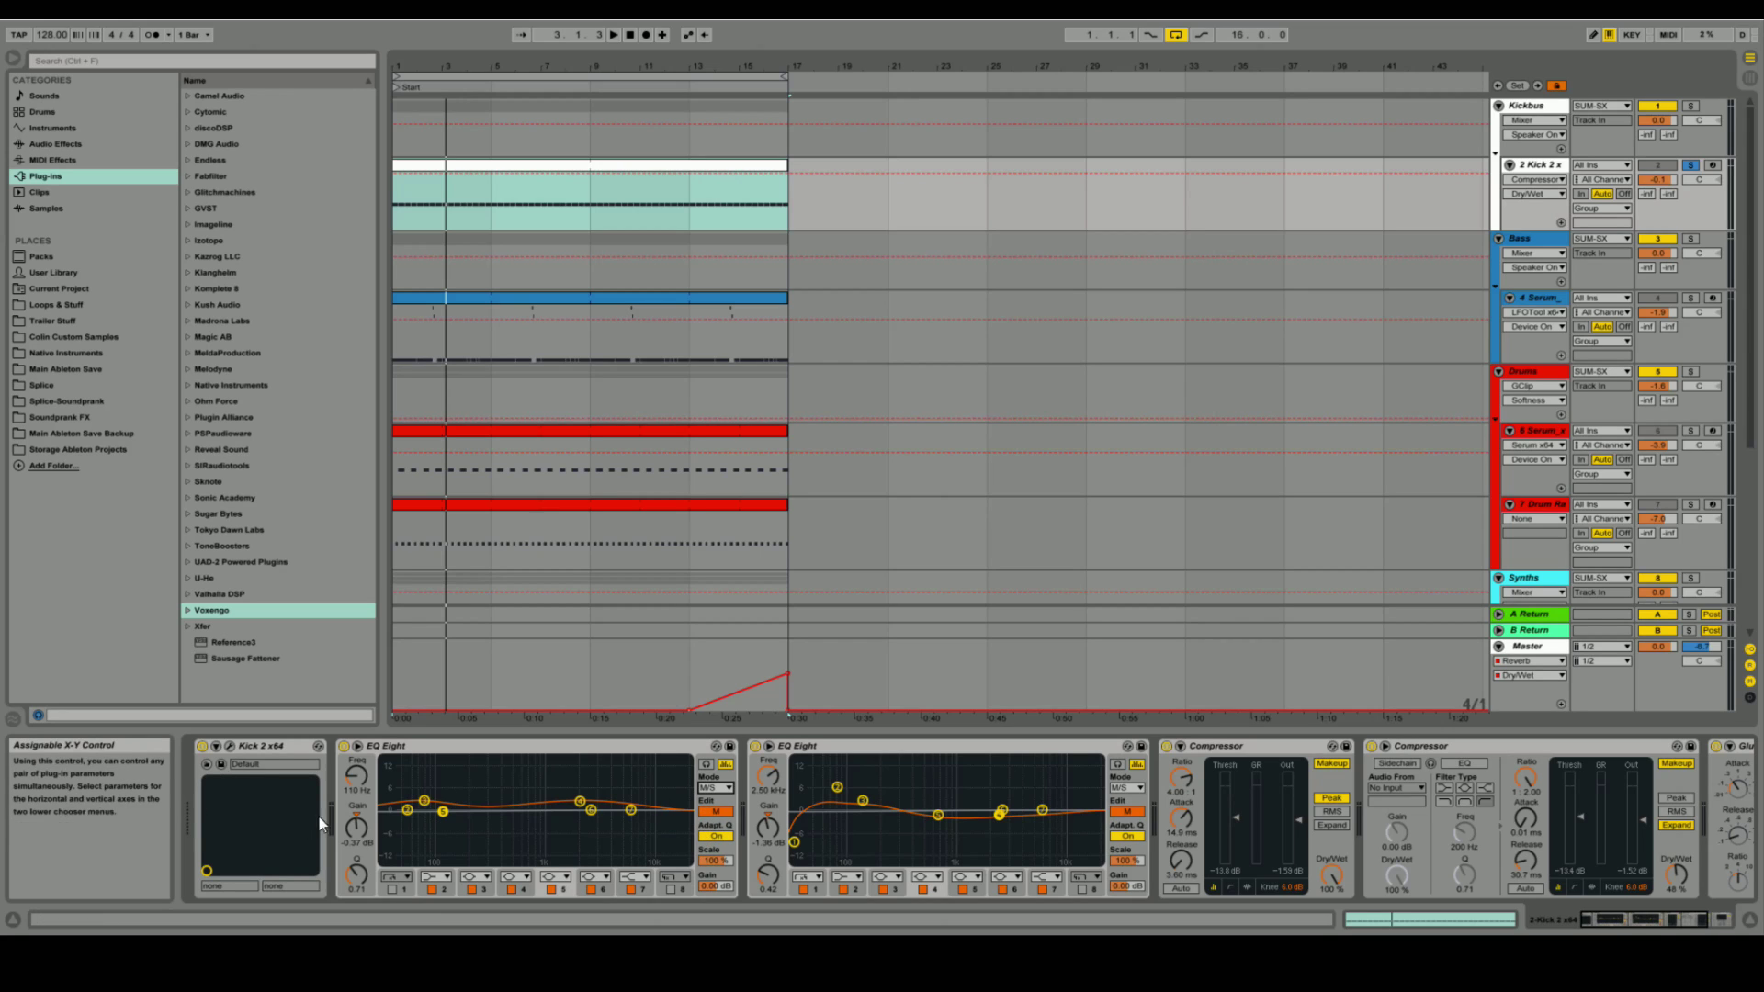
{"action": "left_click", "coordinate": [717, 788]}
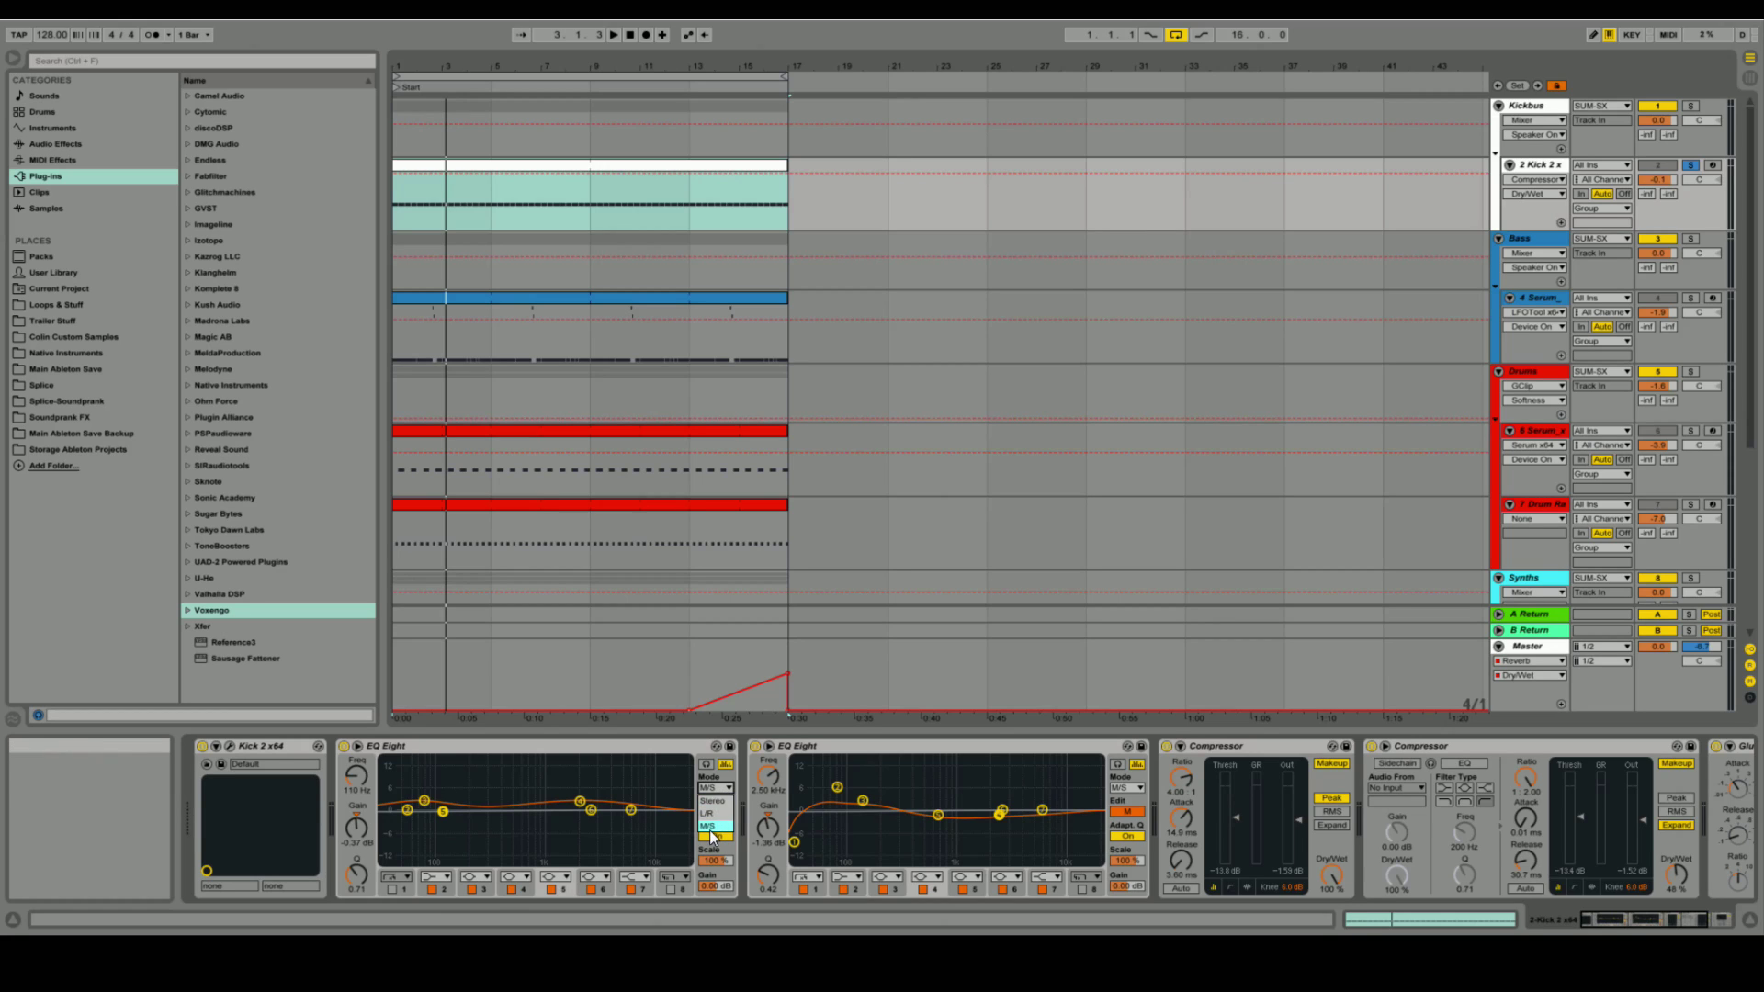
{"action": "left_click", "coordinate": [708, 826]}
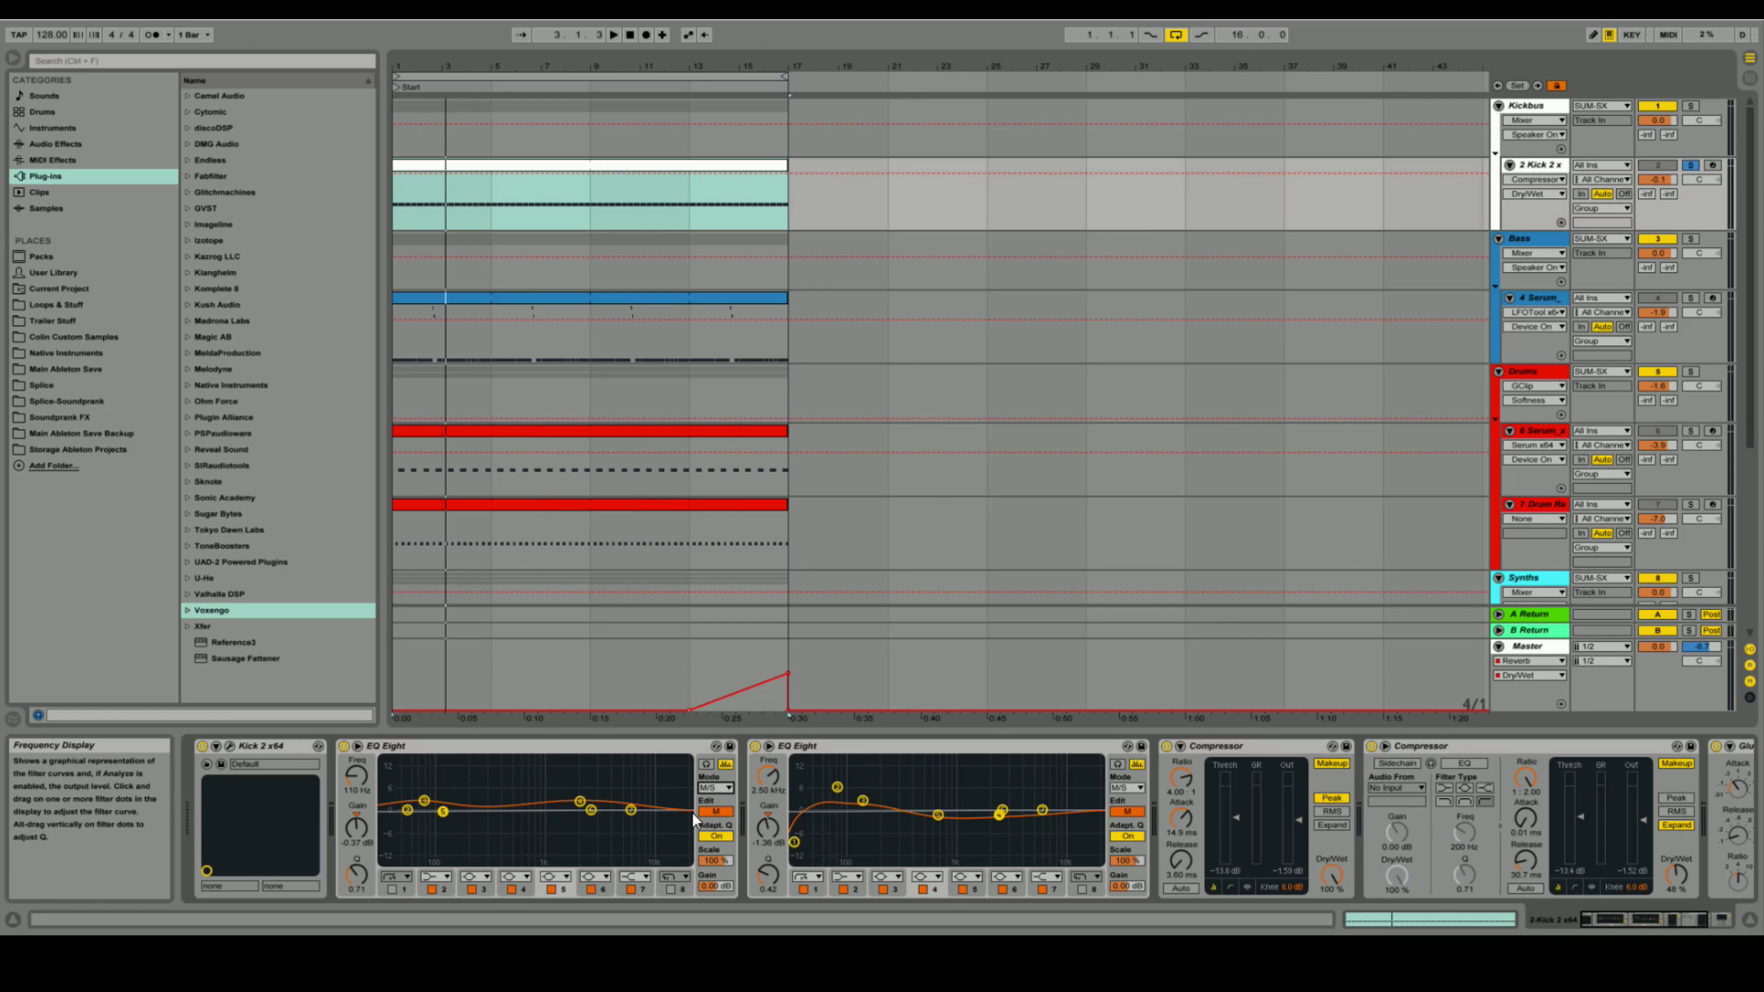
Step: Inspect bands 3 and 4 of the first EQ Eight, checking the pitch curve in the Kick 2 window in between
{"action": "left_click", "coordinate": [425, 801]}
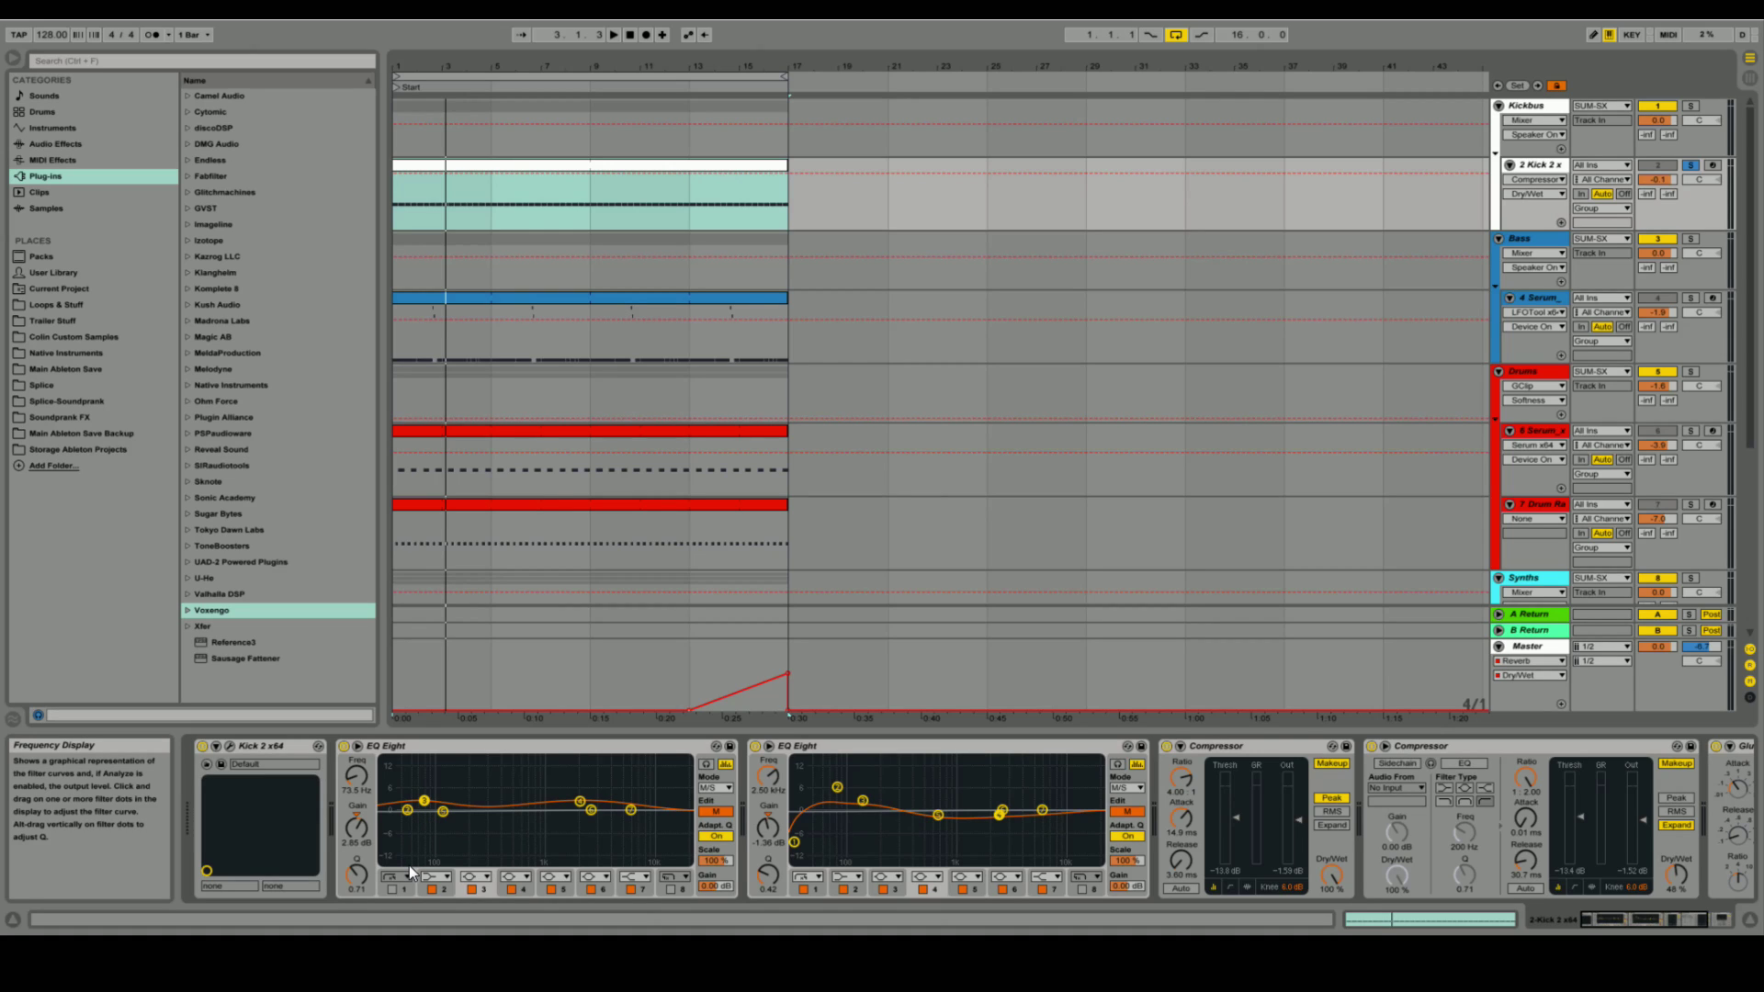
{"action": "left_click", "coordinate": [230, 746]}
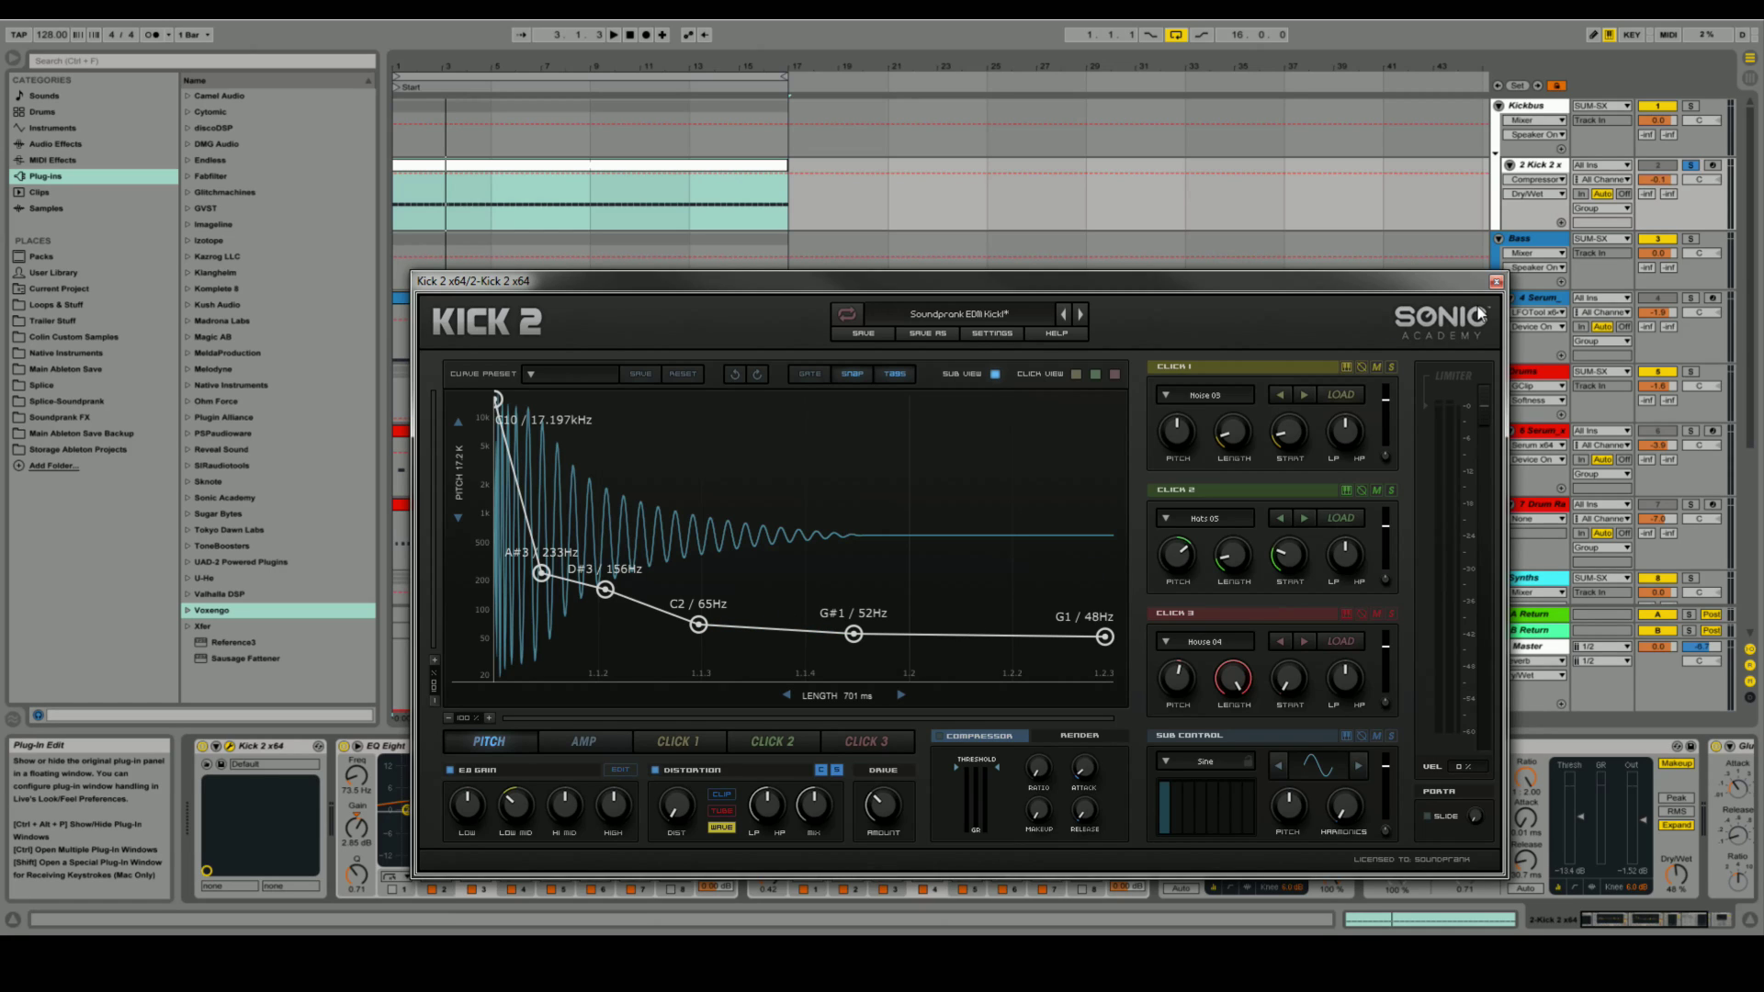
{"action": "left_click", "coordinate": [1495, 281]}
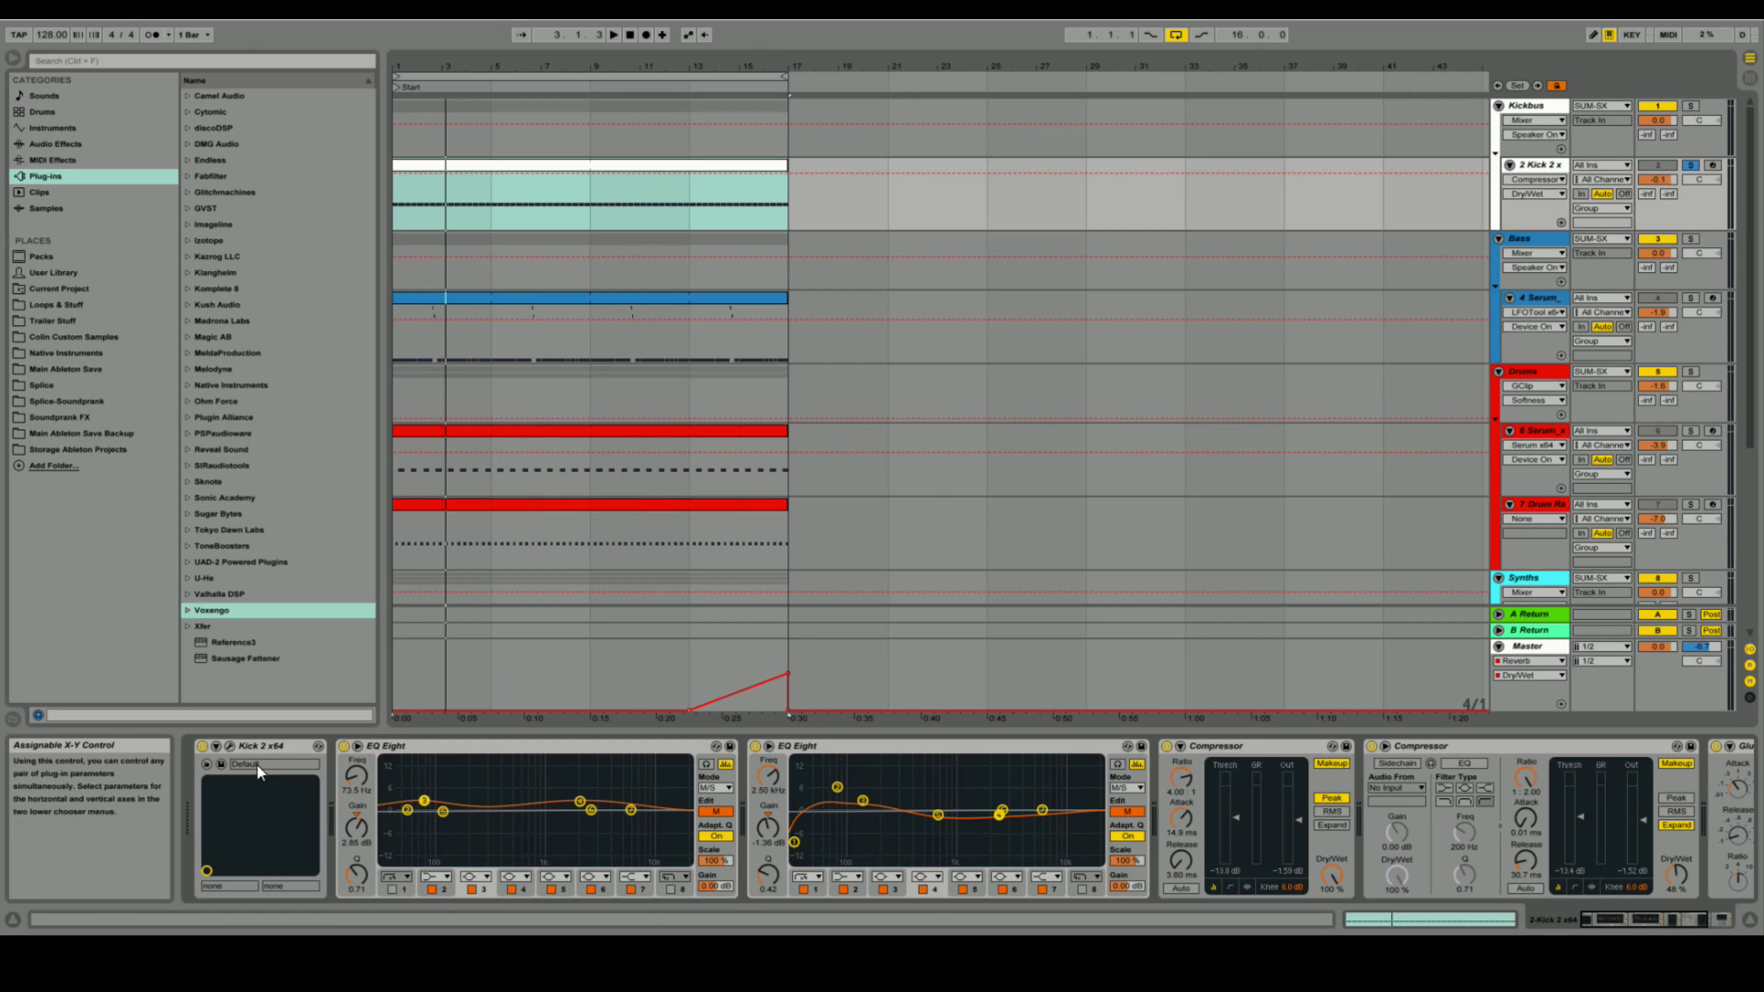
{"action": "key", "text": "ctrl+alt+p"}
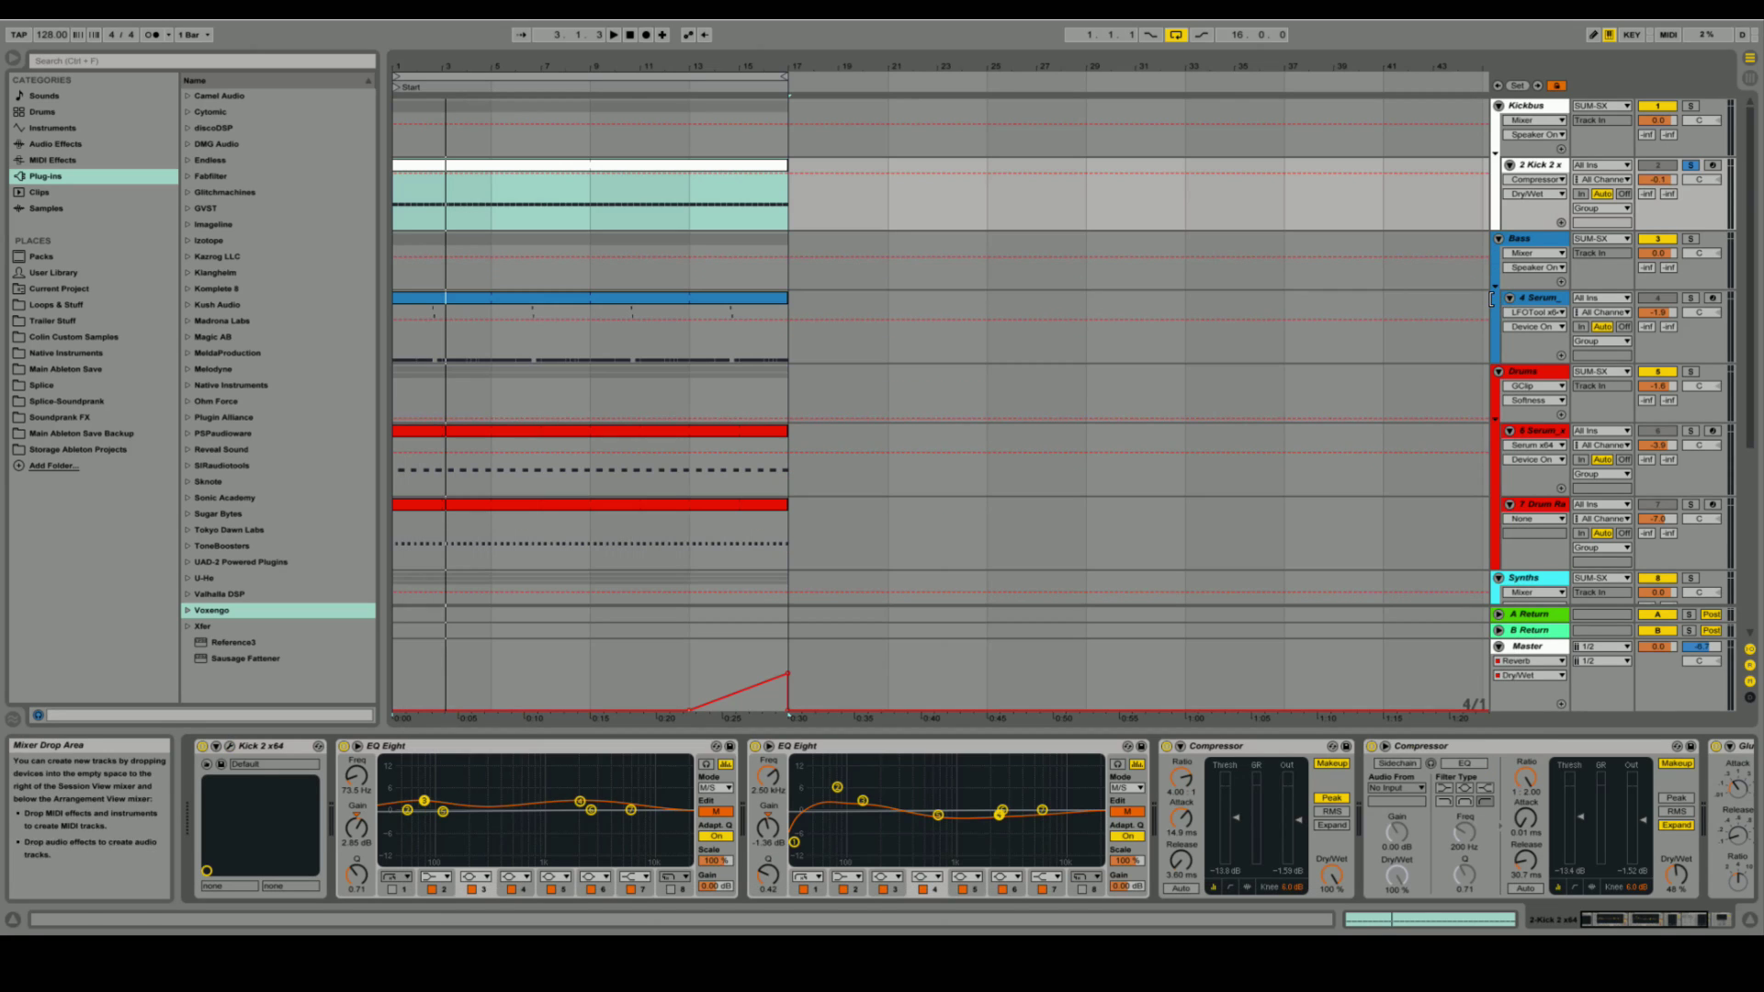
{"action": "left_click", "coordinate": [1496, 282]}
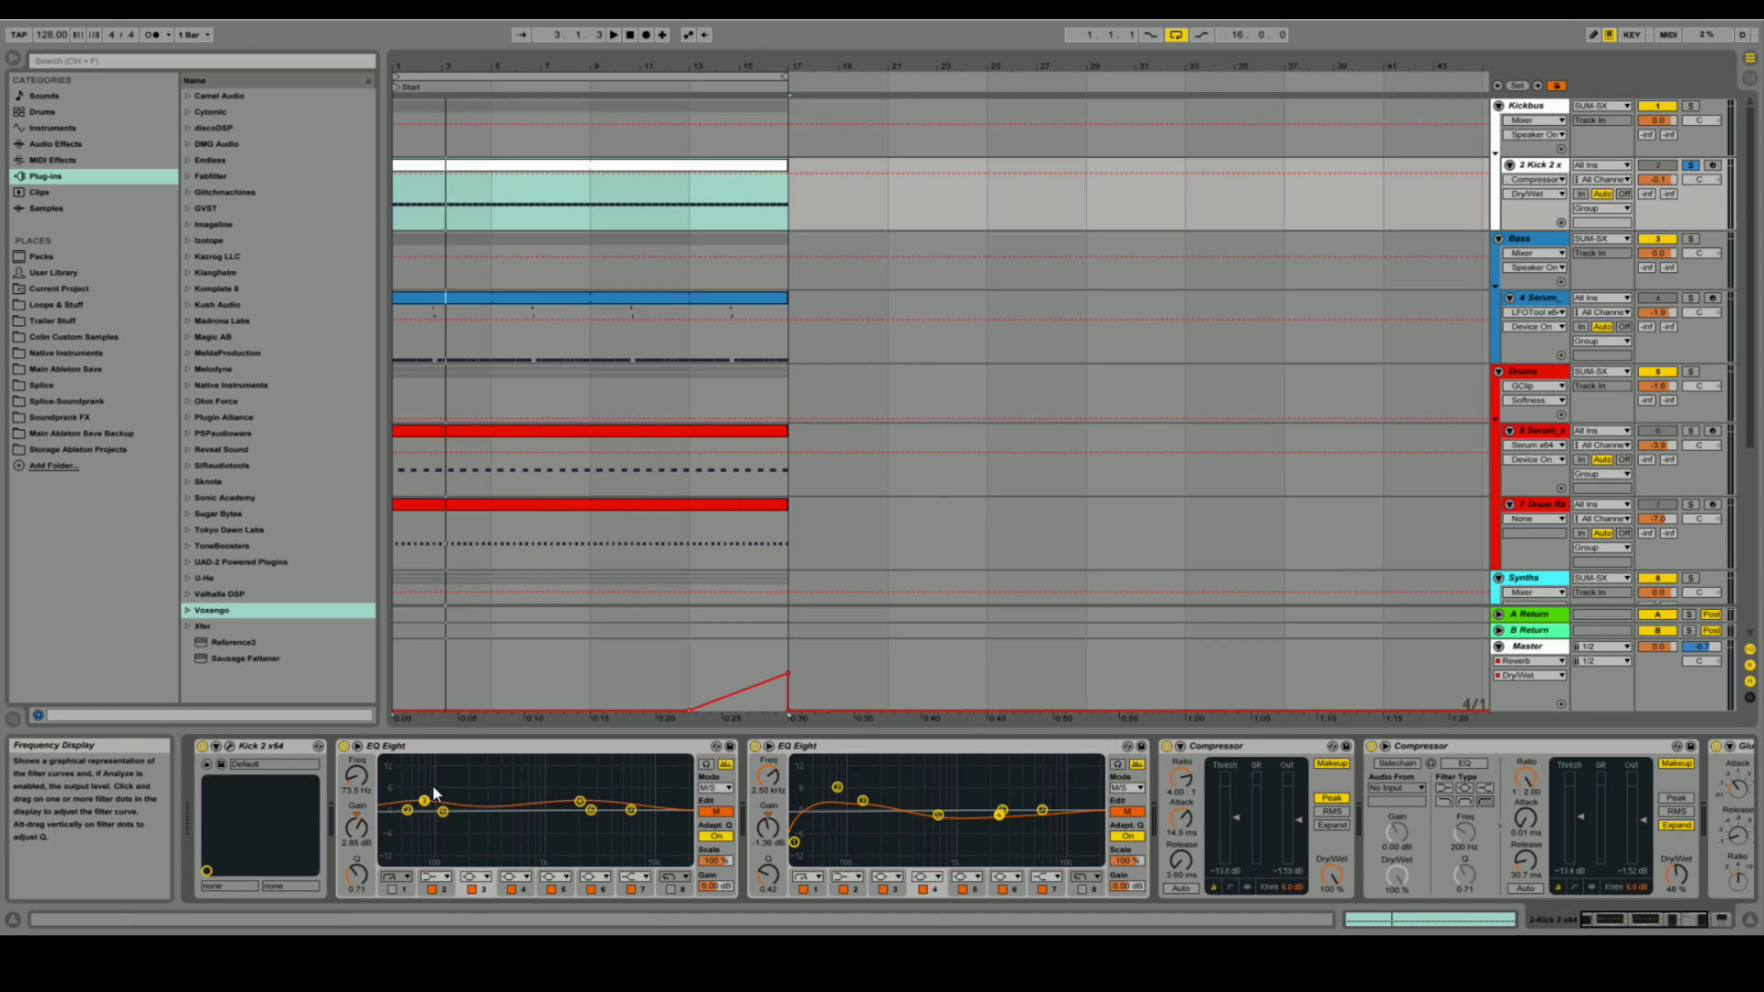
{"action": "left_click", "coordinate": [426, 749]}
{"action": "left_click", "coordinate": [580, 802]}
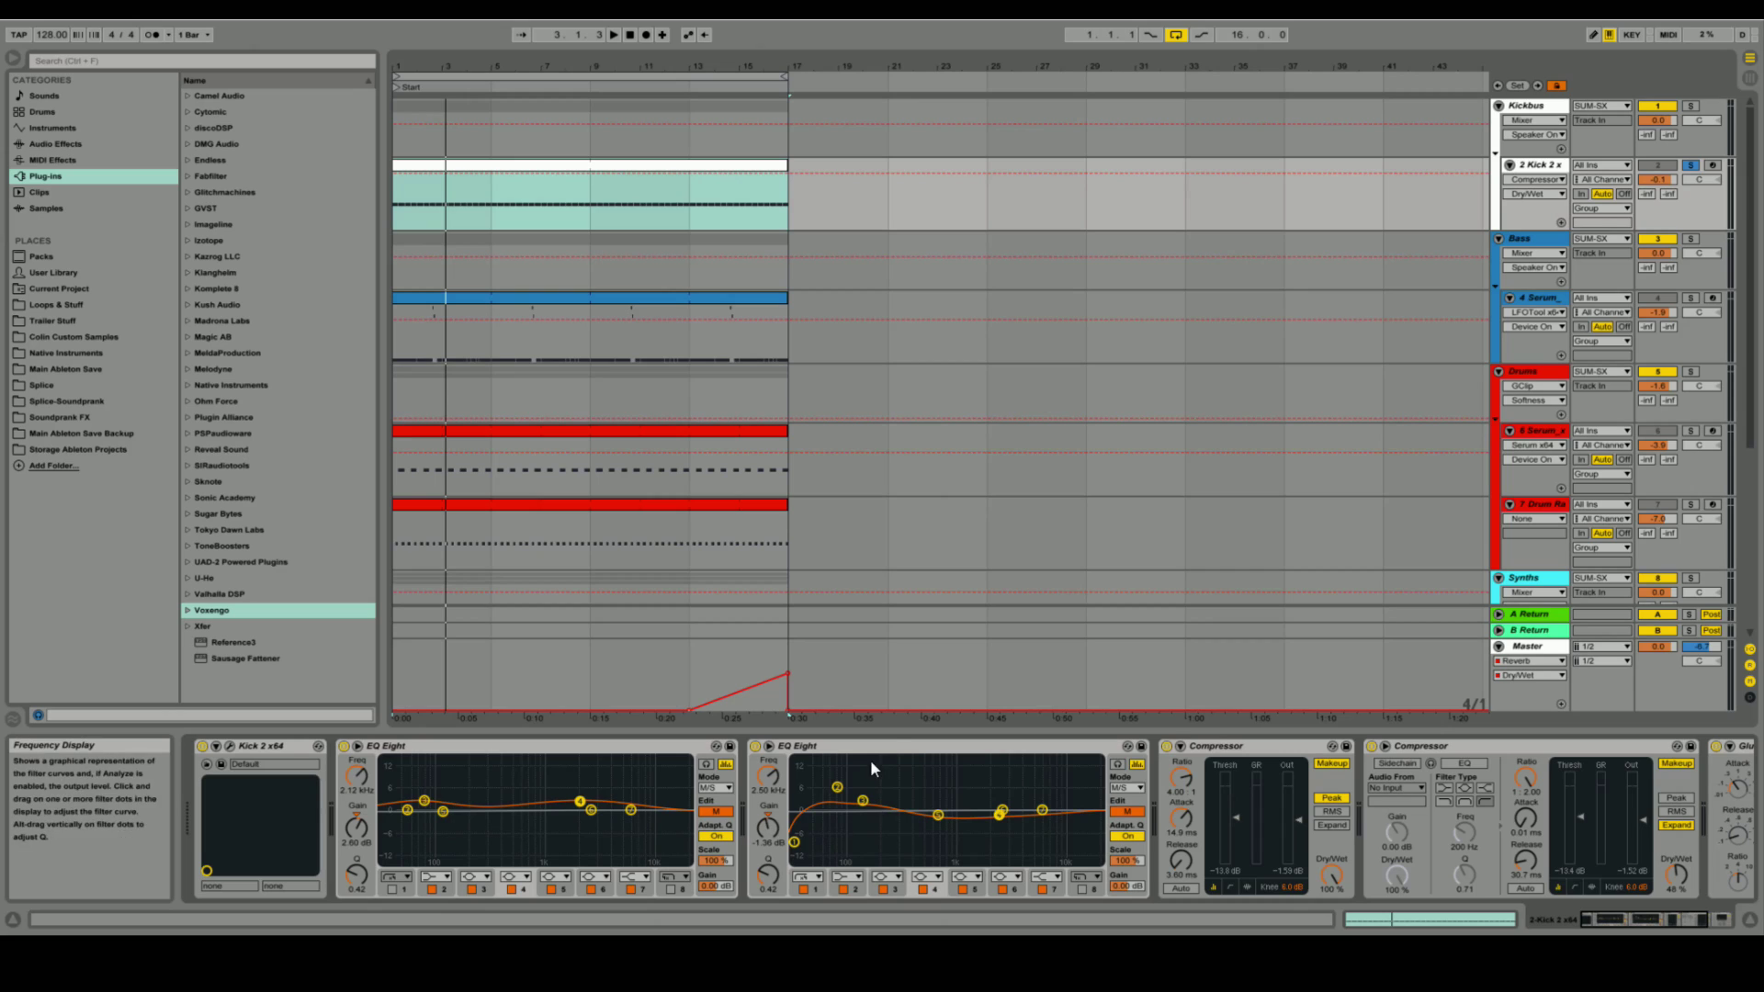
Step: Select the second EQ Eight and look over the remaining devices in the kick's chain
{"action": "left_click", "coordinate": [897, 750]}
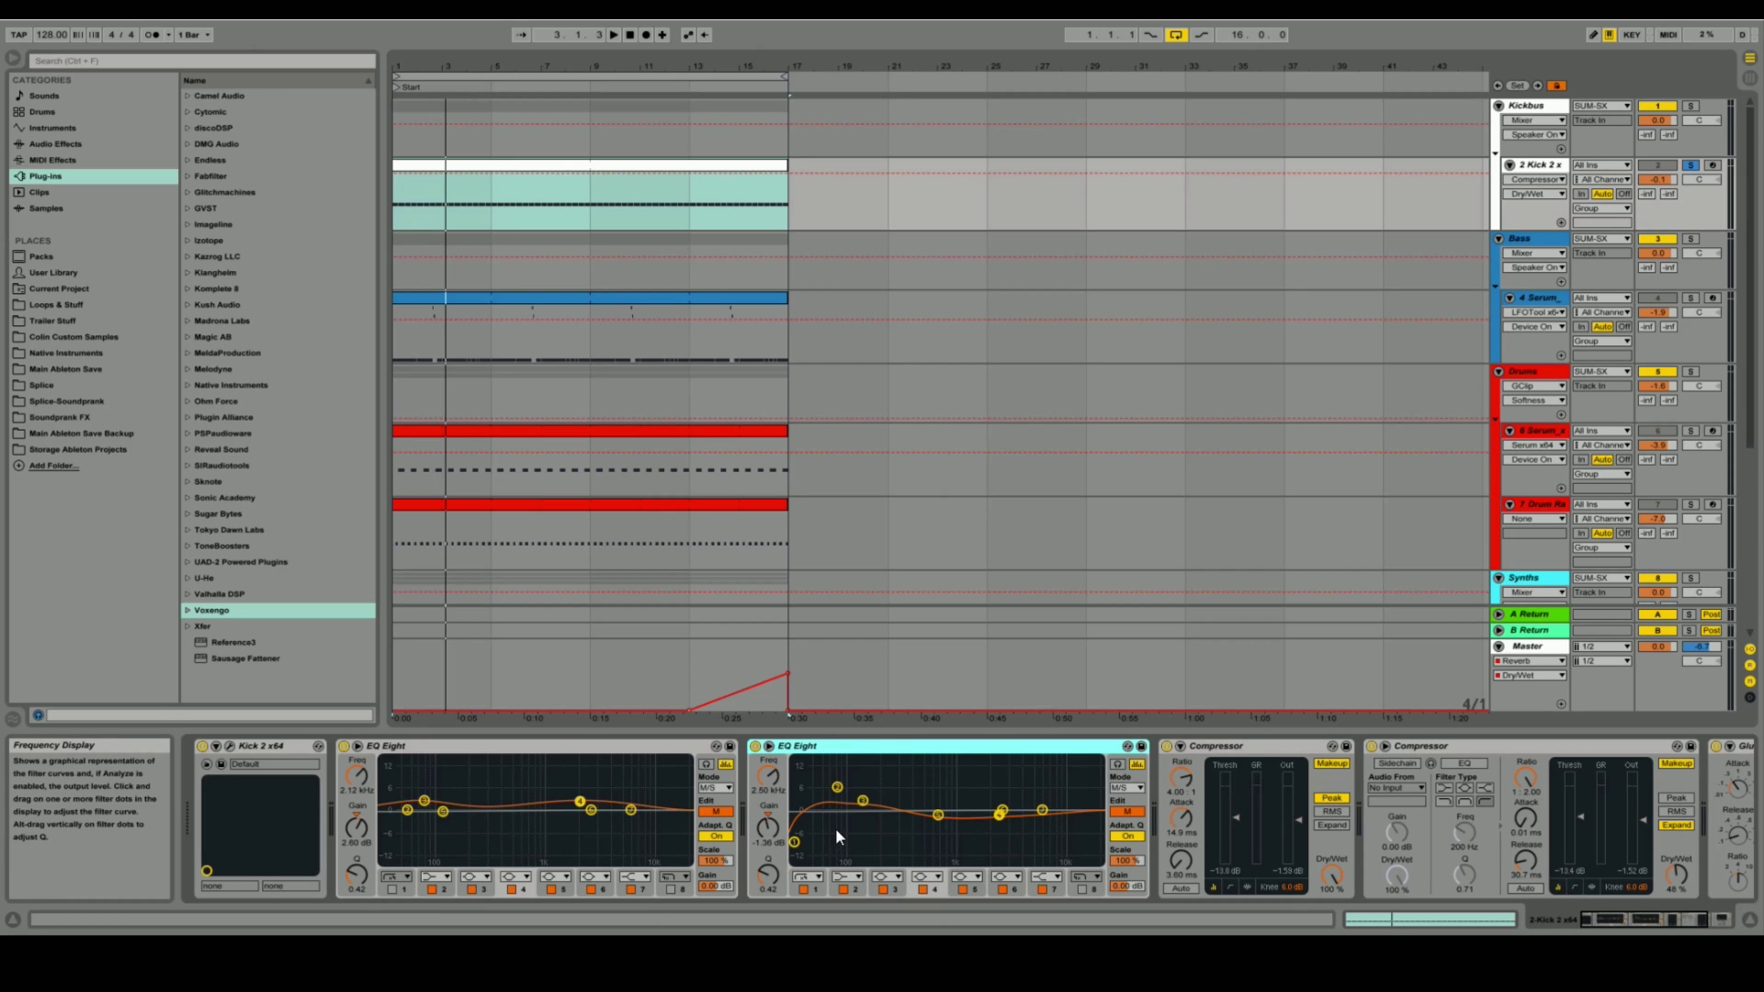
{"action": "left_click", "coordinate": [1696, 918]}
{"action": "left_click", "coordinate": [1648, 918]}
{"action": "left_click_drag", "start_coordinate": [1646, 917], "coordinate": [1711, 926]}
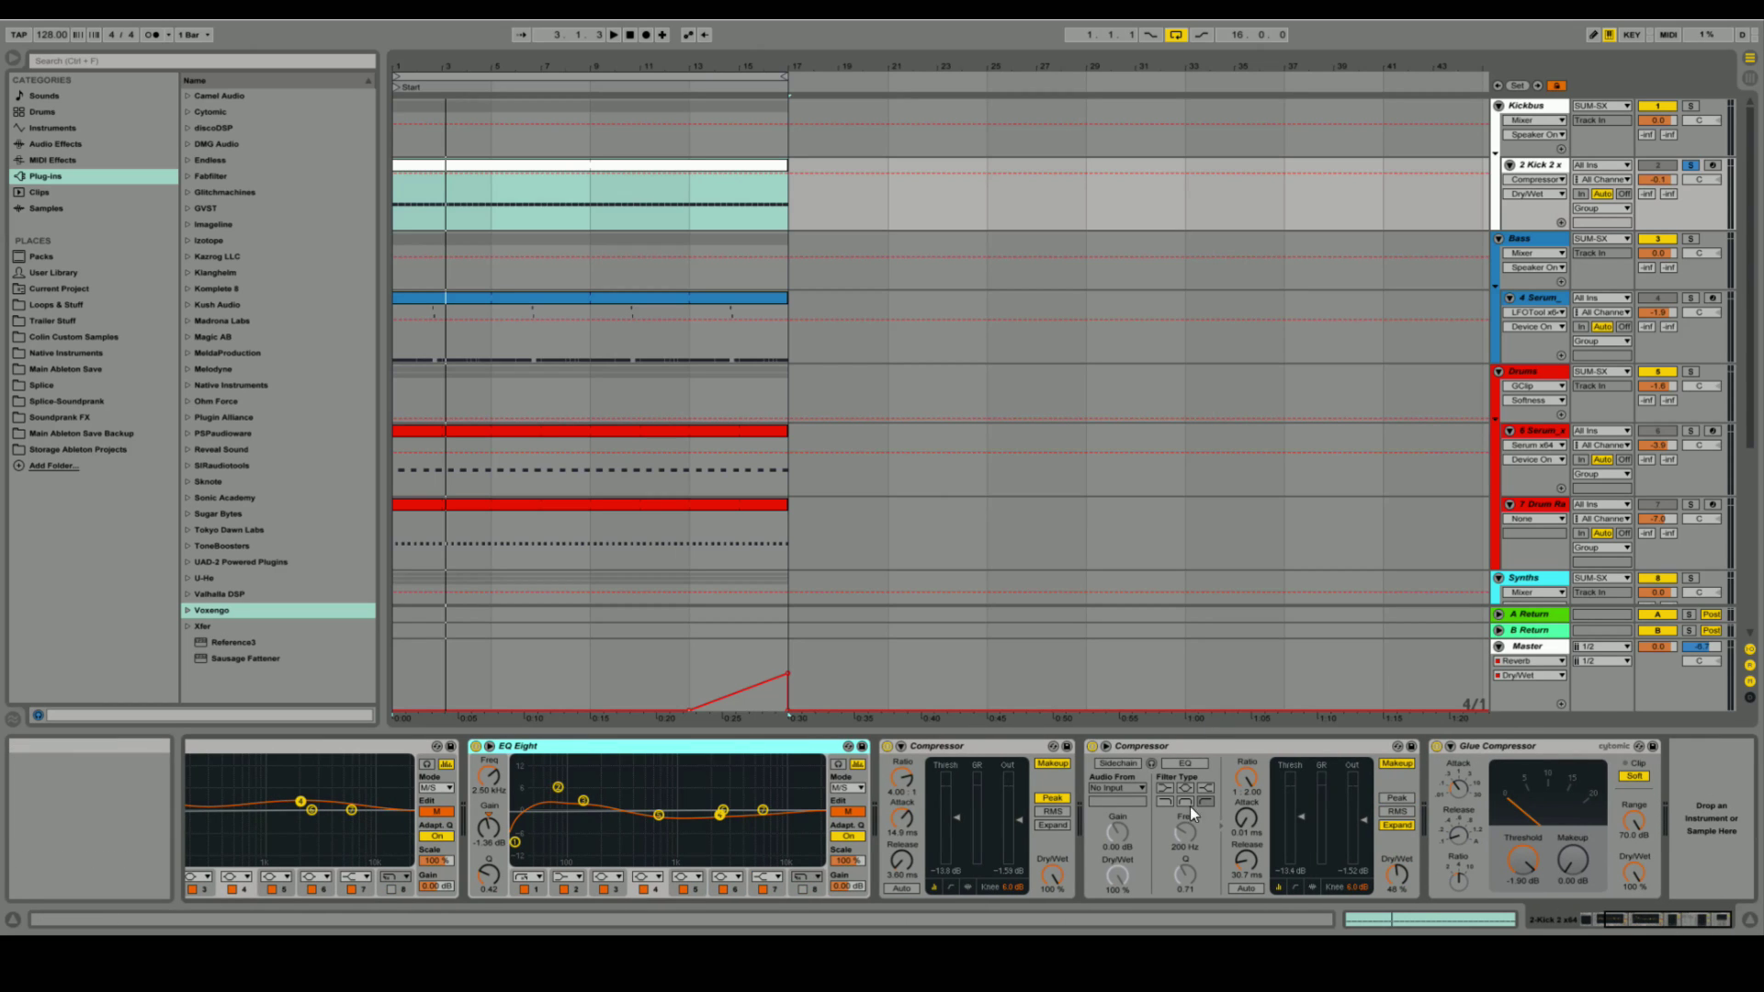
{"action": "left_click_drag", "start_coordinate": [1667, 919], "coordinate": [1512, 918]}
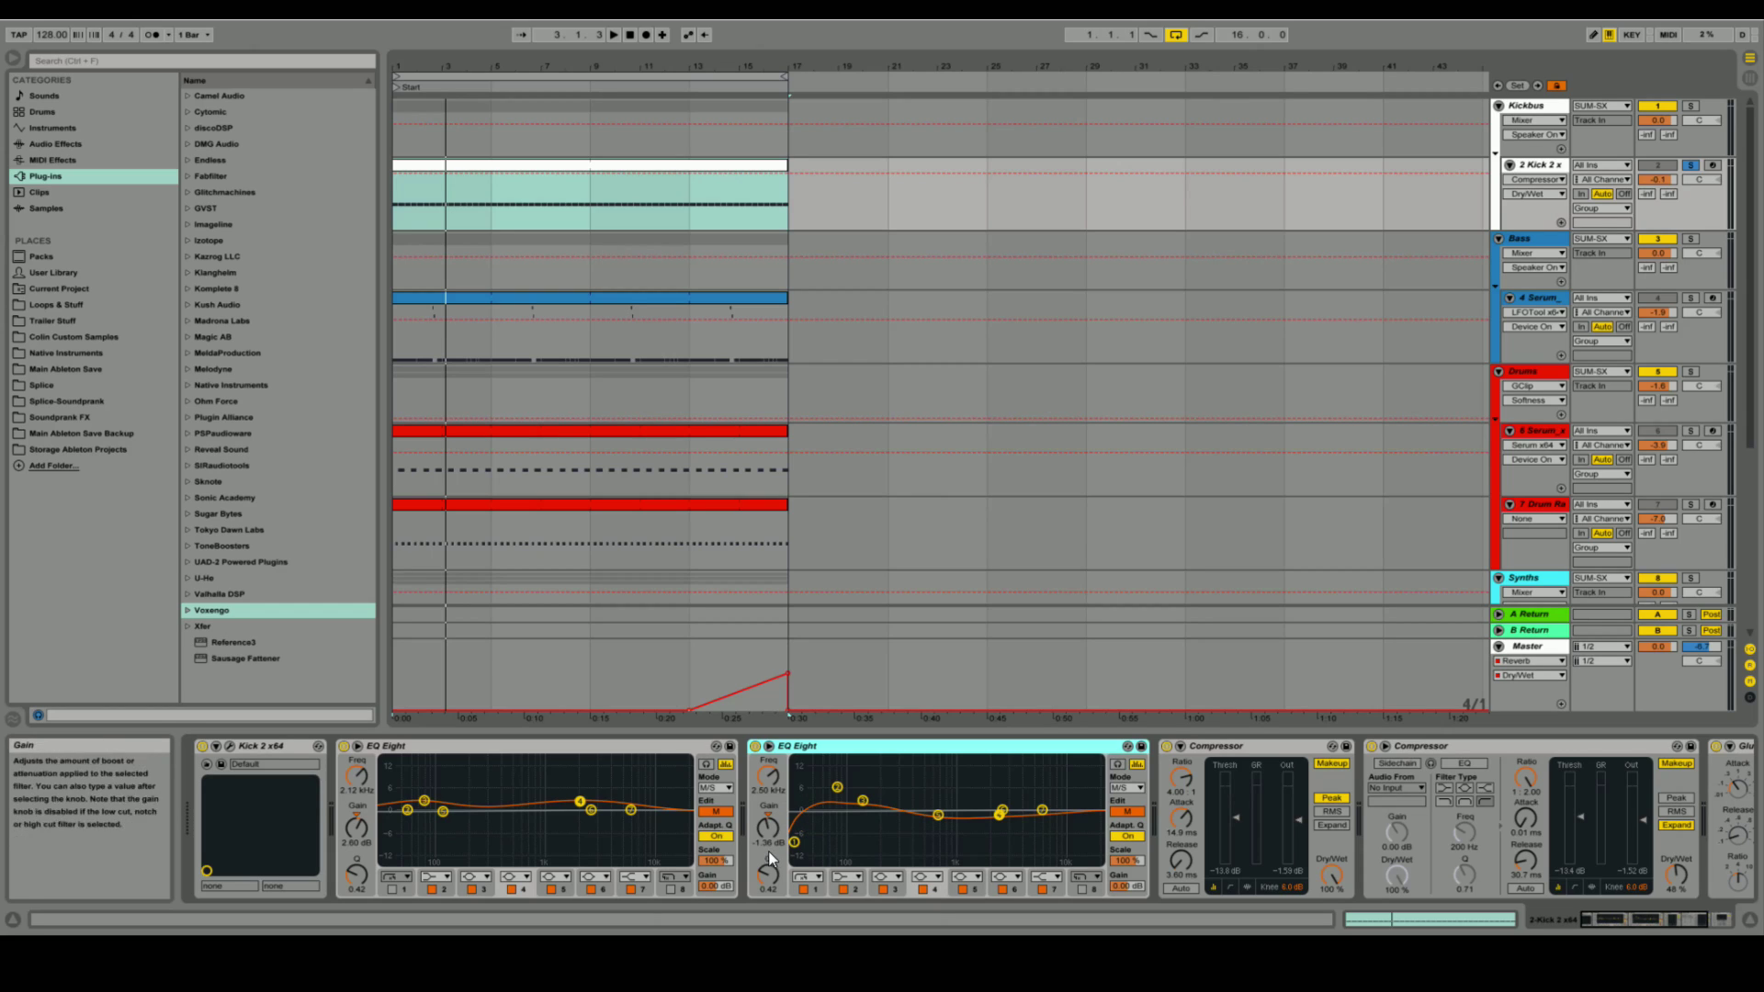
Step: Inspect the filter bands of the second EQ Eight one after another, from the low cut up to band 7
{"action": "left_click", "coordinate": [795, 842]}
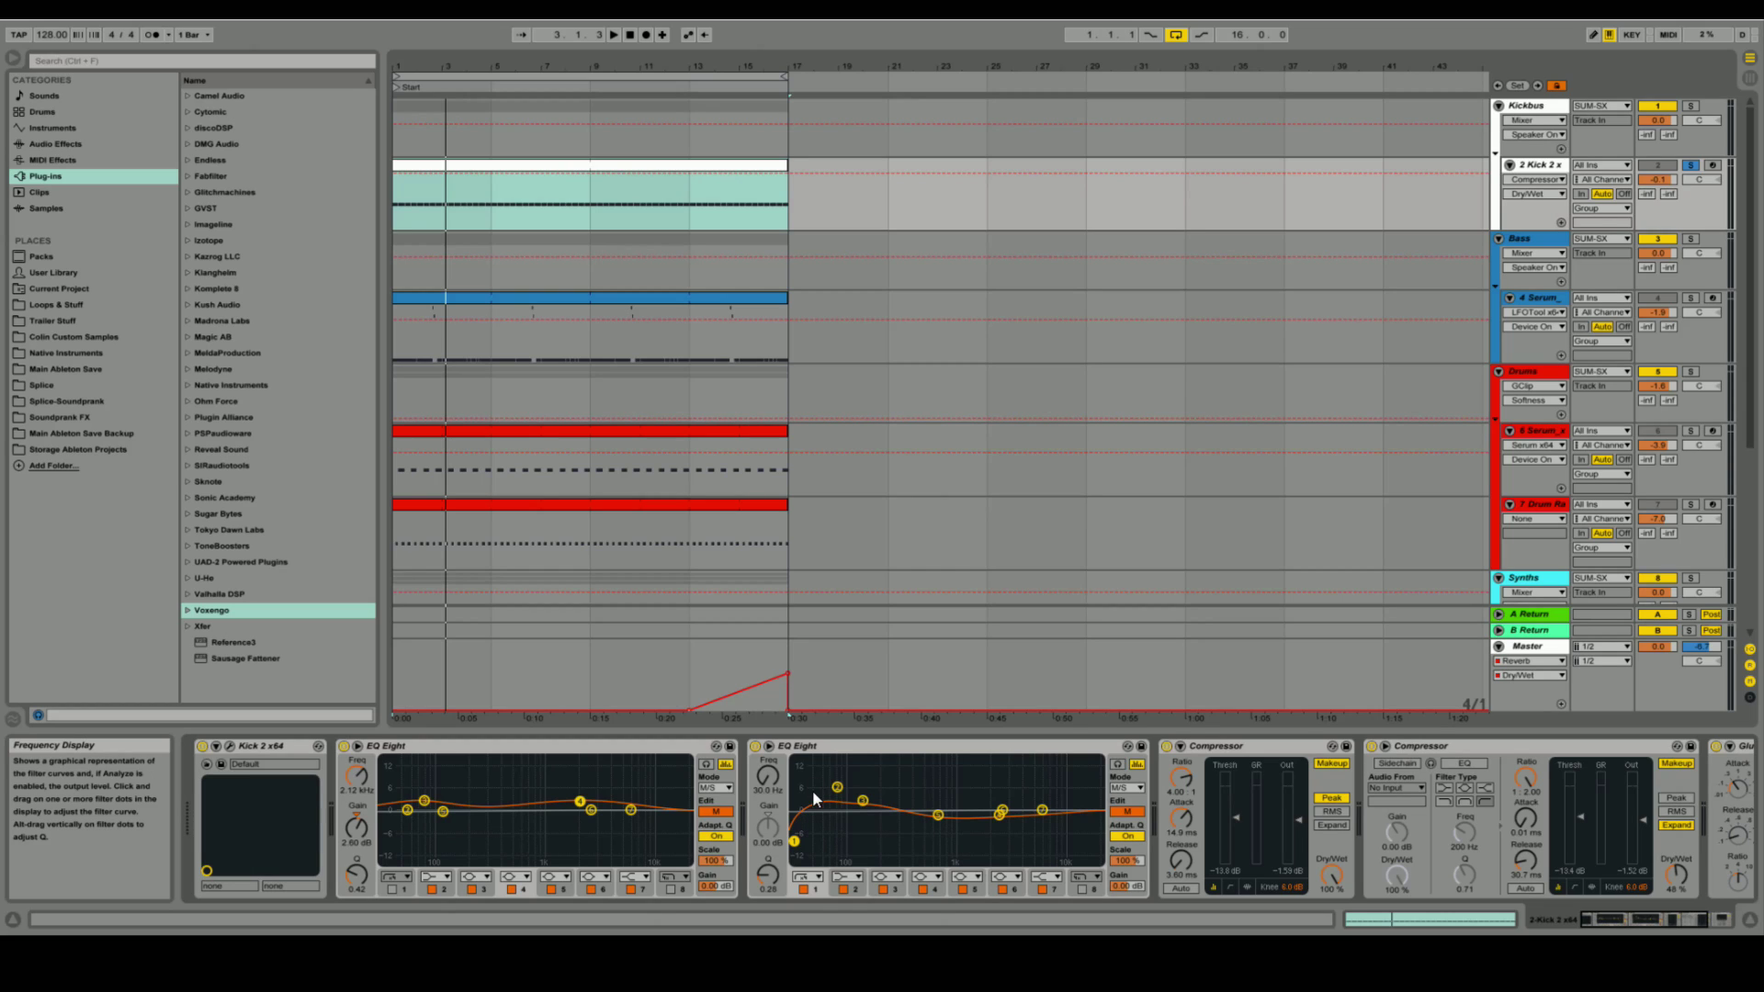
{"action": "left_click_drag", "start_coordinate": [766, 869], "coordinate": [765, 874]}
{"action": "left_click", "coordinate": [837, 786]}
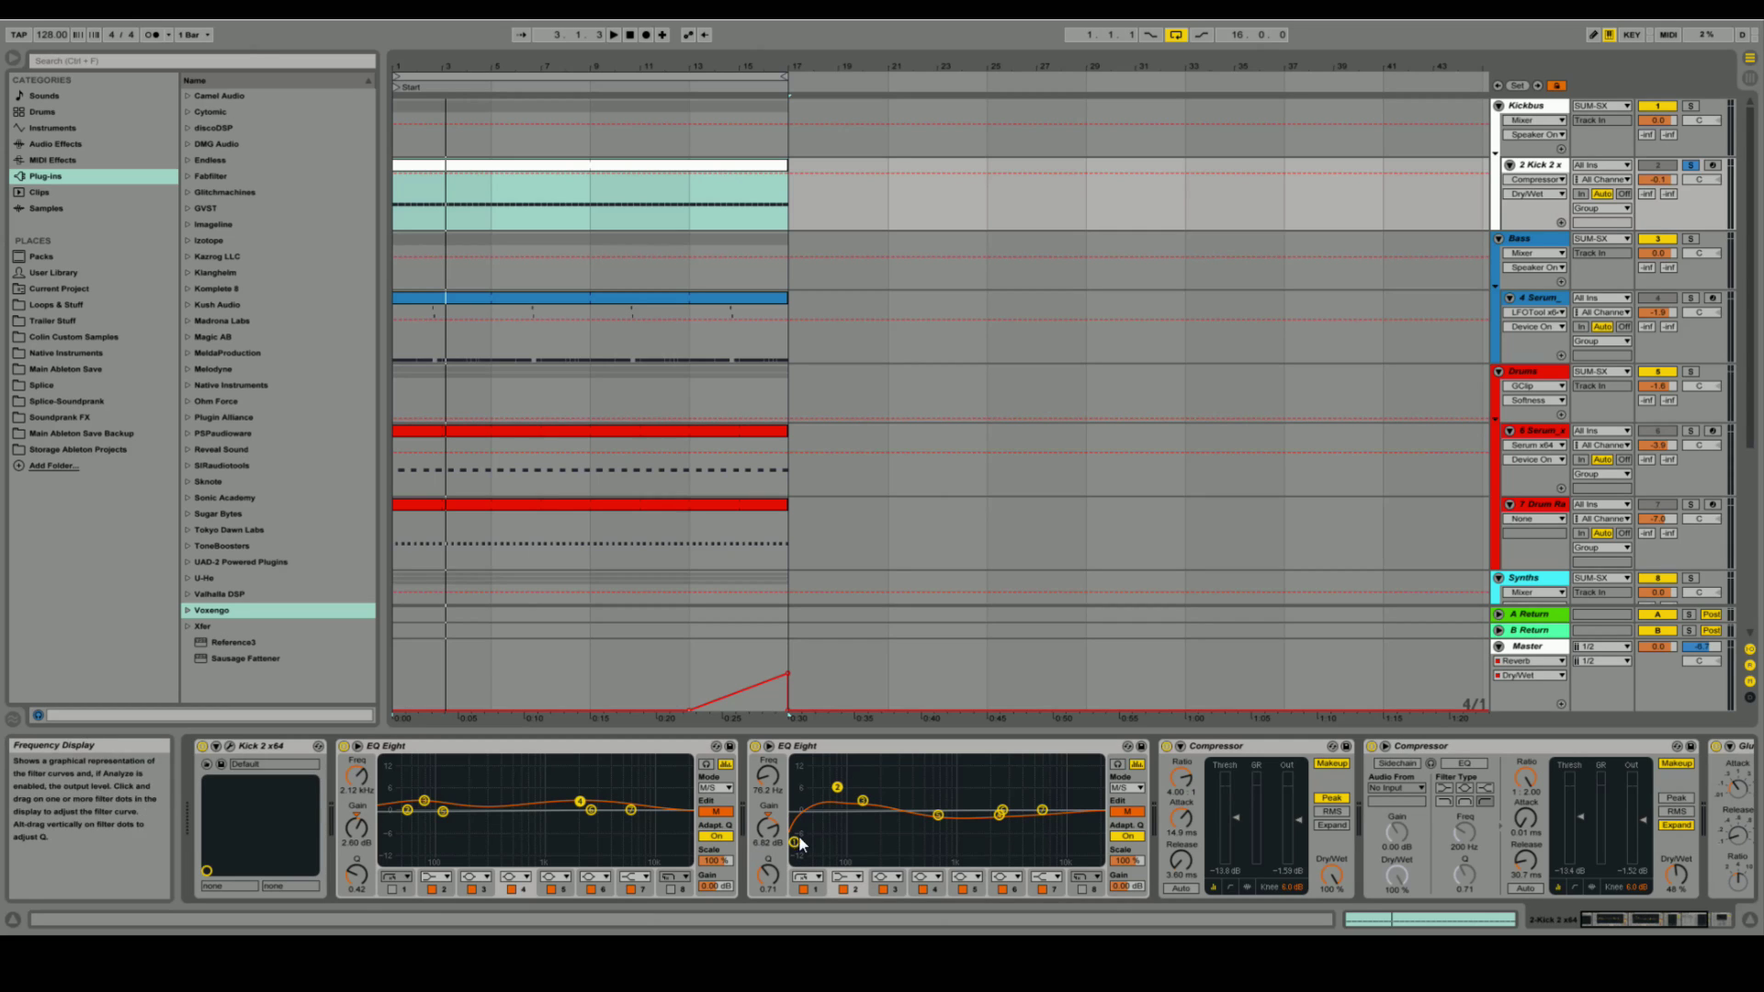
{"action": "left_click", "coordinate": [862, 801]}
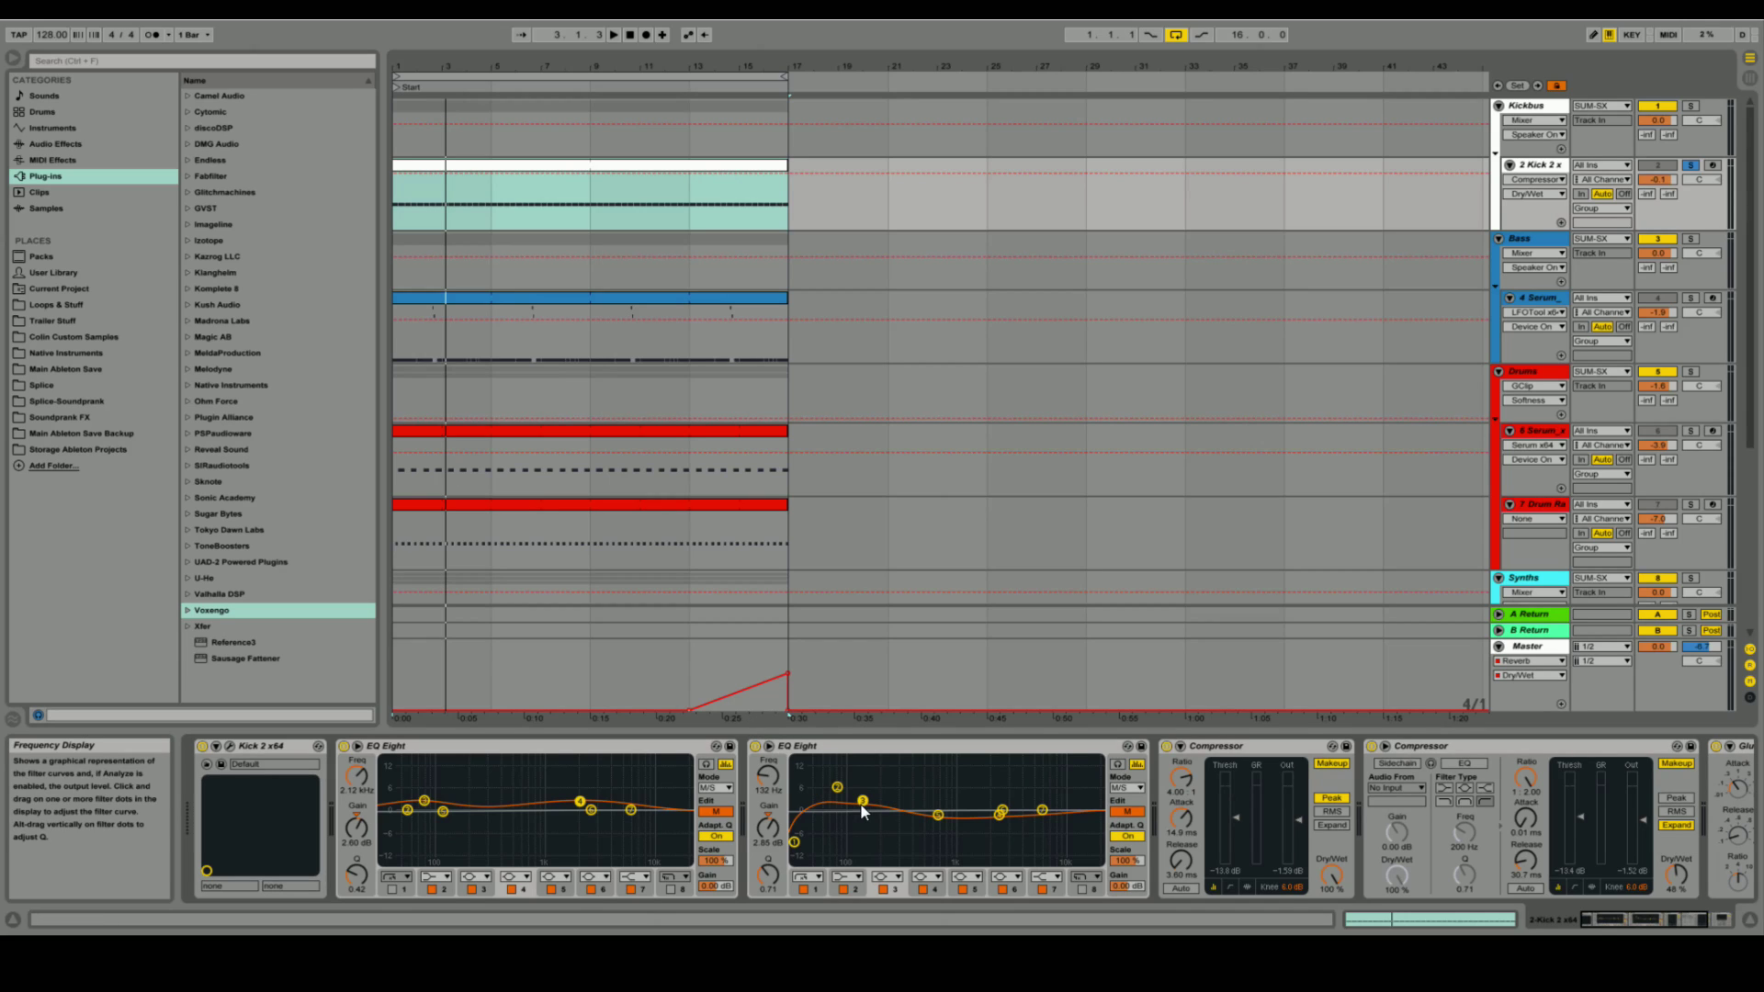
{"action": "left_click", "coordinate": [938, 815]}
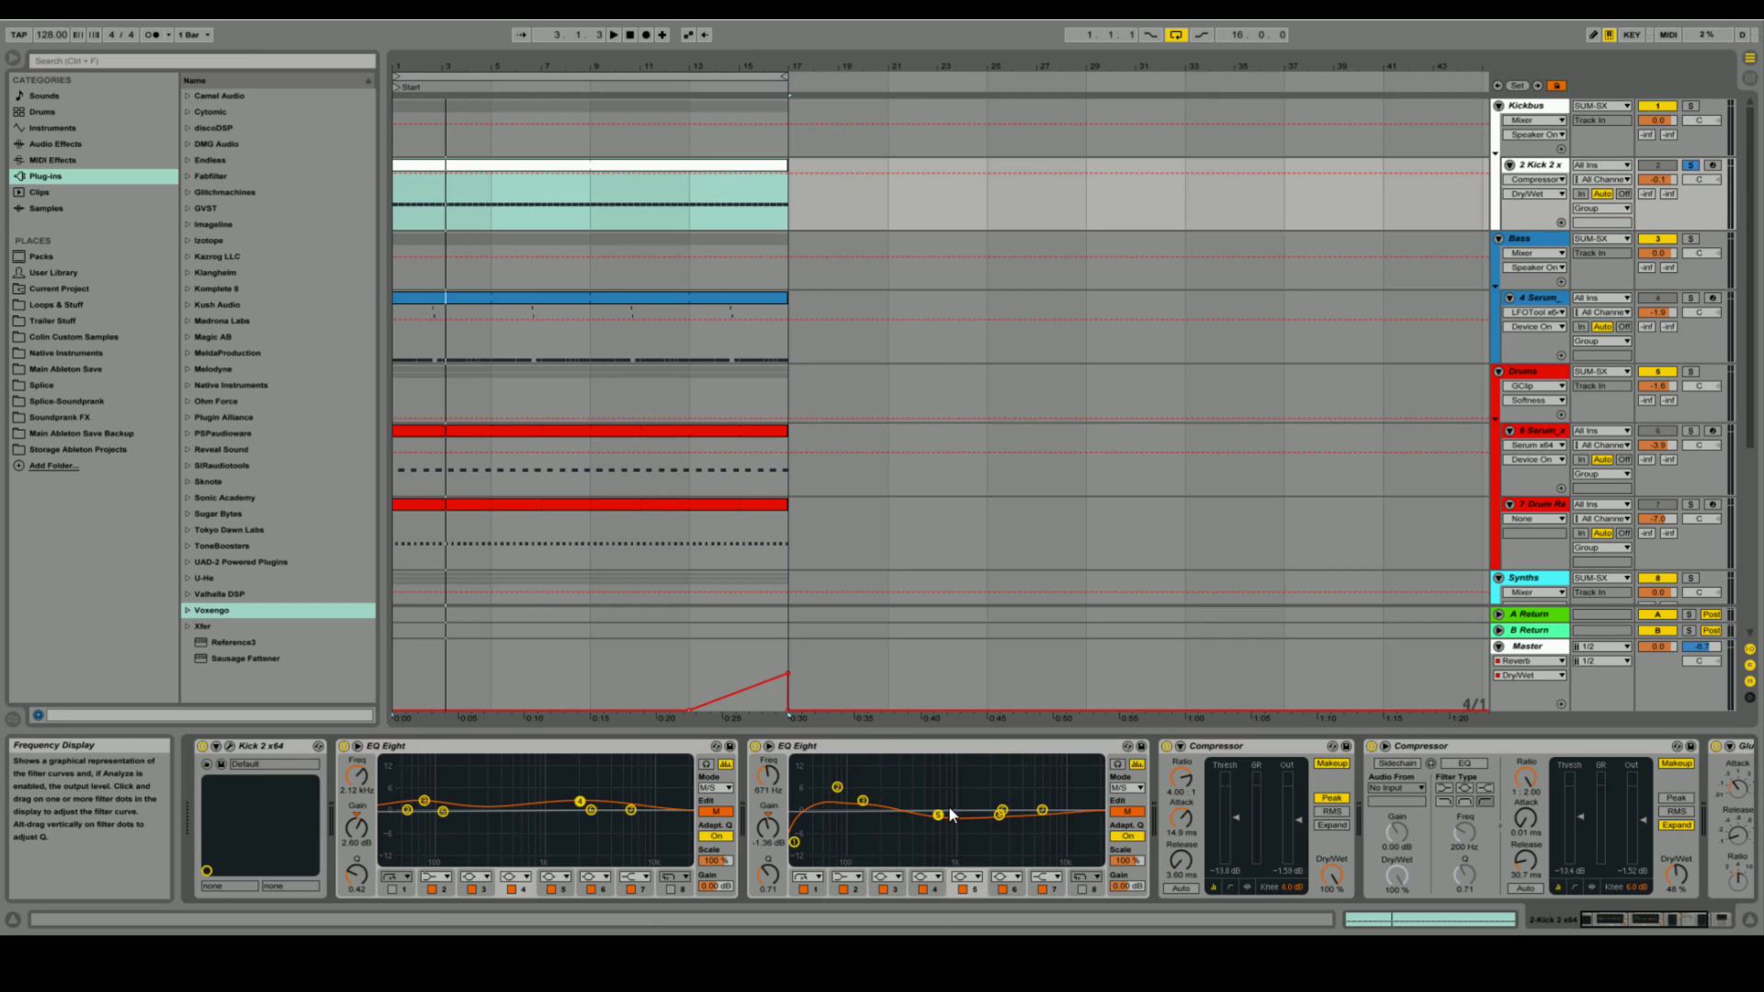
{"action": "left_click", "coordinate": [999, 814]}
{"action": "left_click", "coordinate": [1002, 811]}
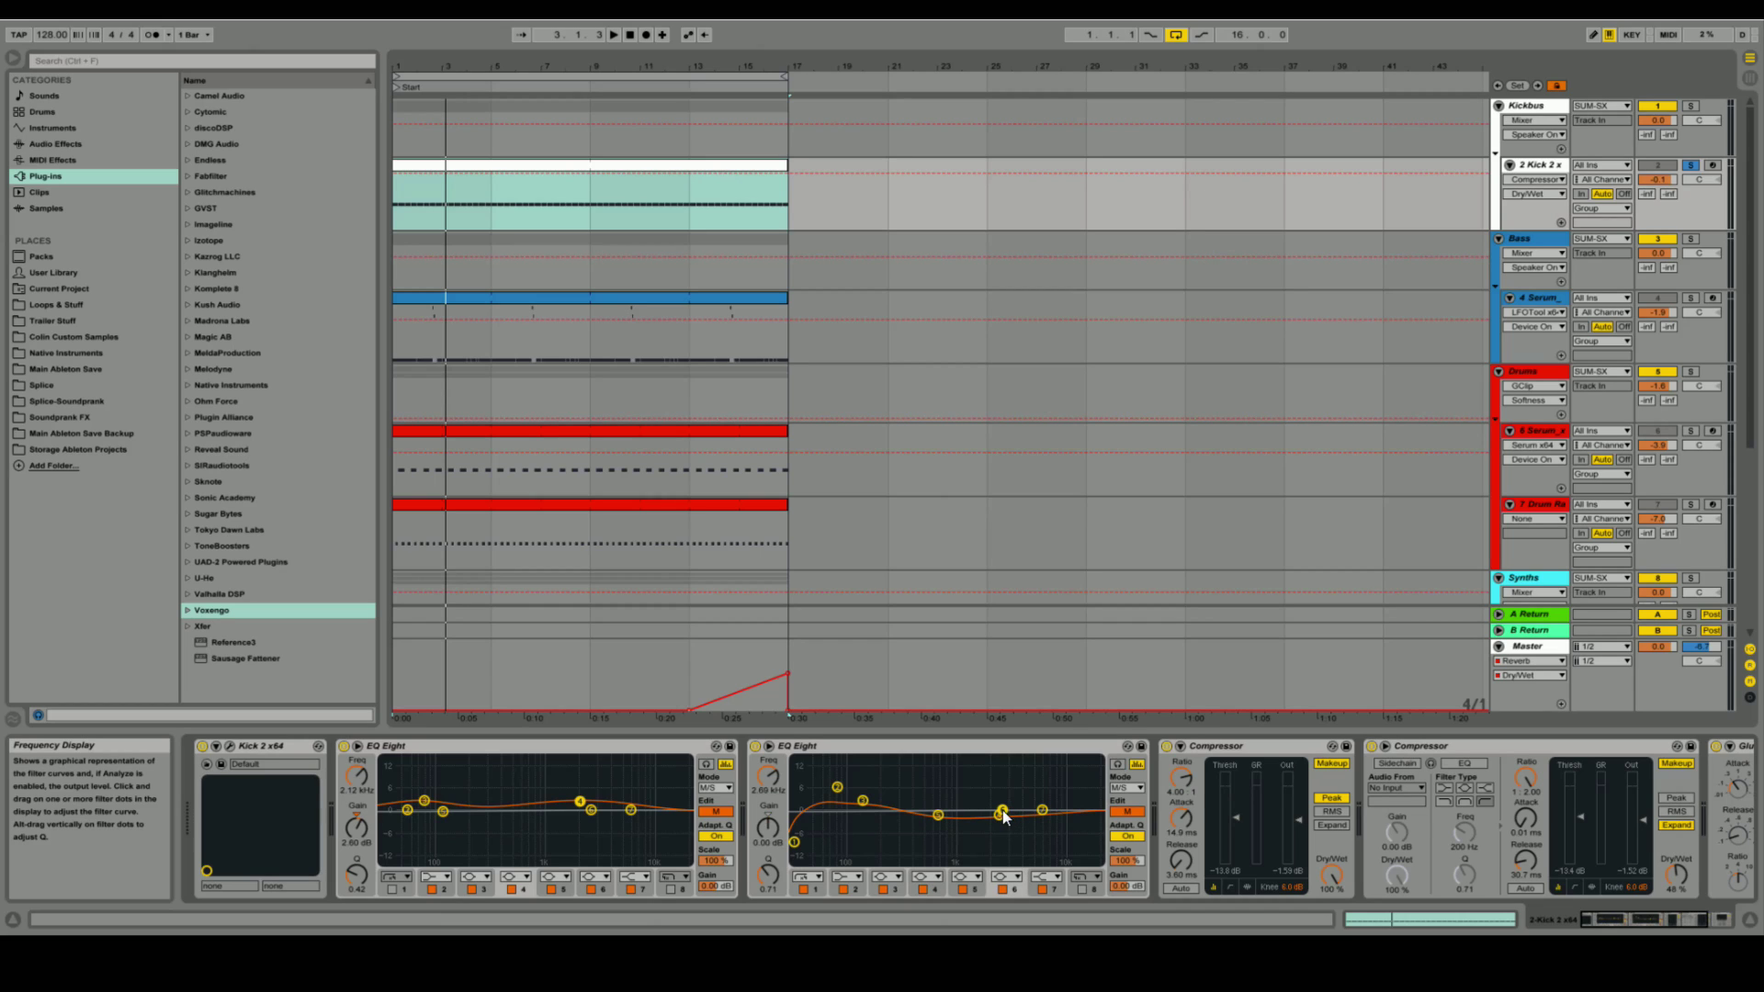
{"action": "left_click", "coordinate": [1041, 812]}
Step: Examine the settings of the first and second Compressor on the kick track
{"action": "left_click", "coordinate": [1604, 919]}
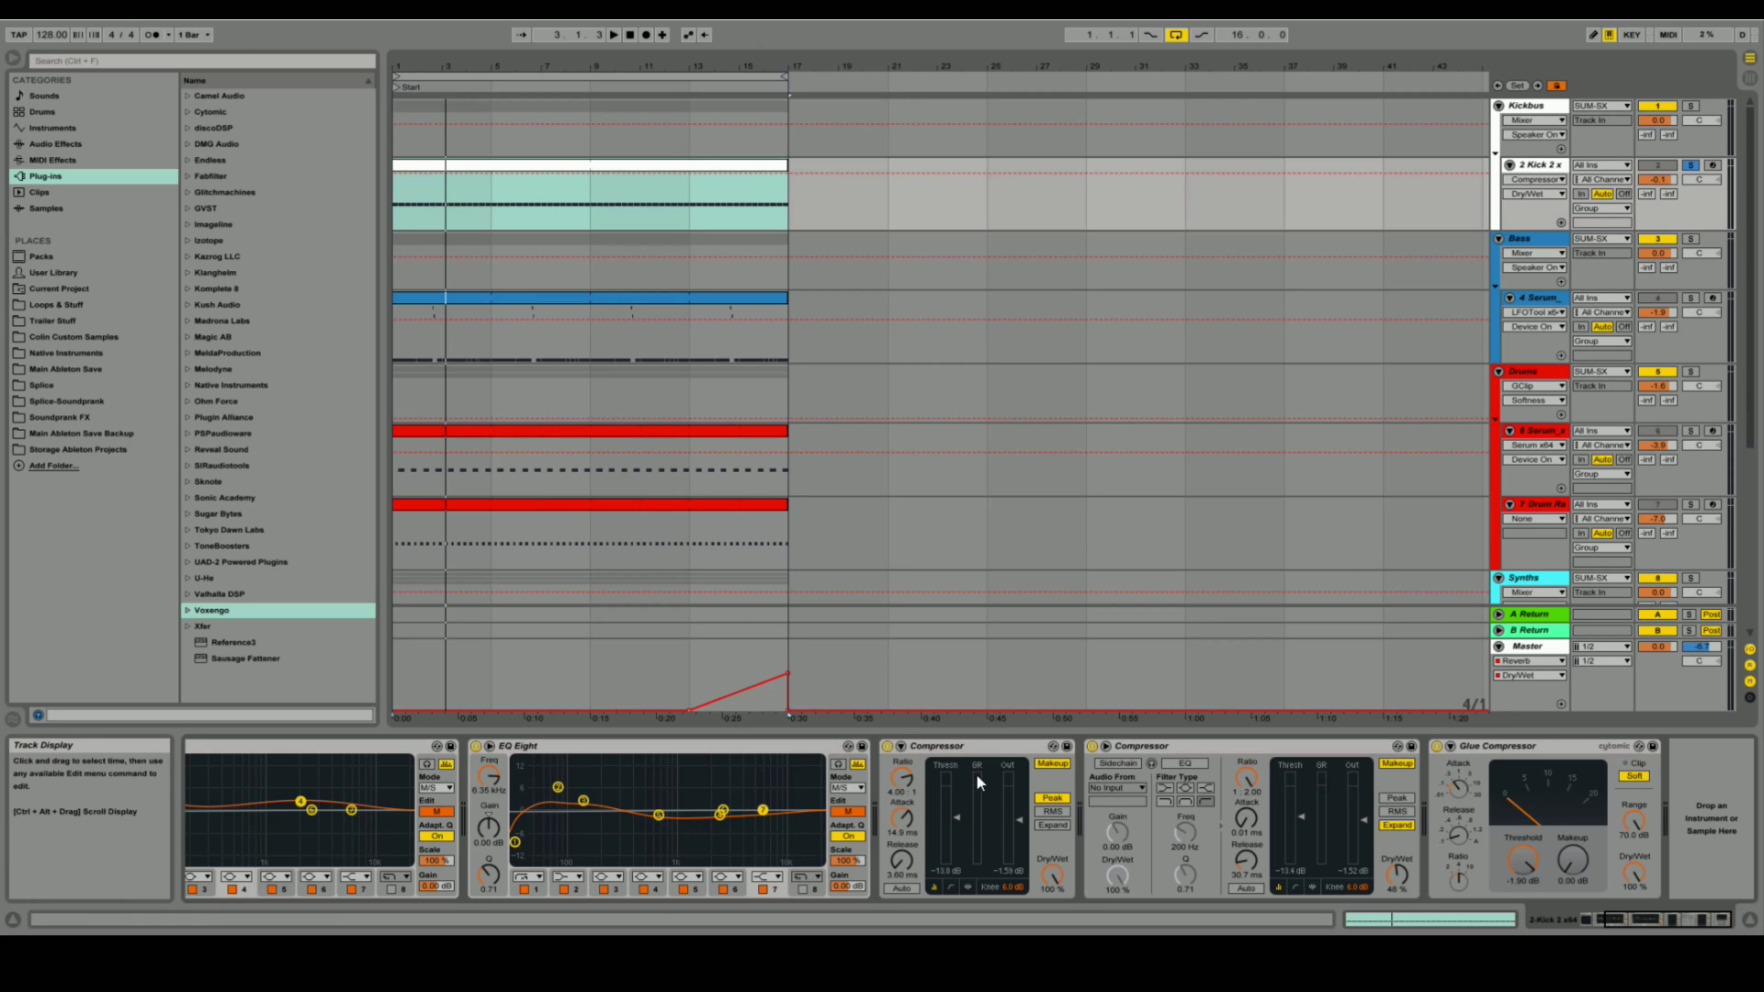
{"action": "left_click", "coordinate": [951, 750]}
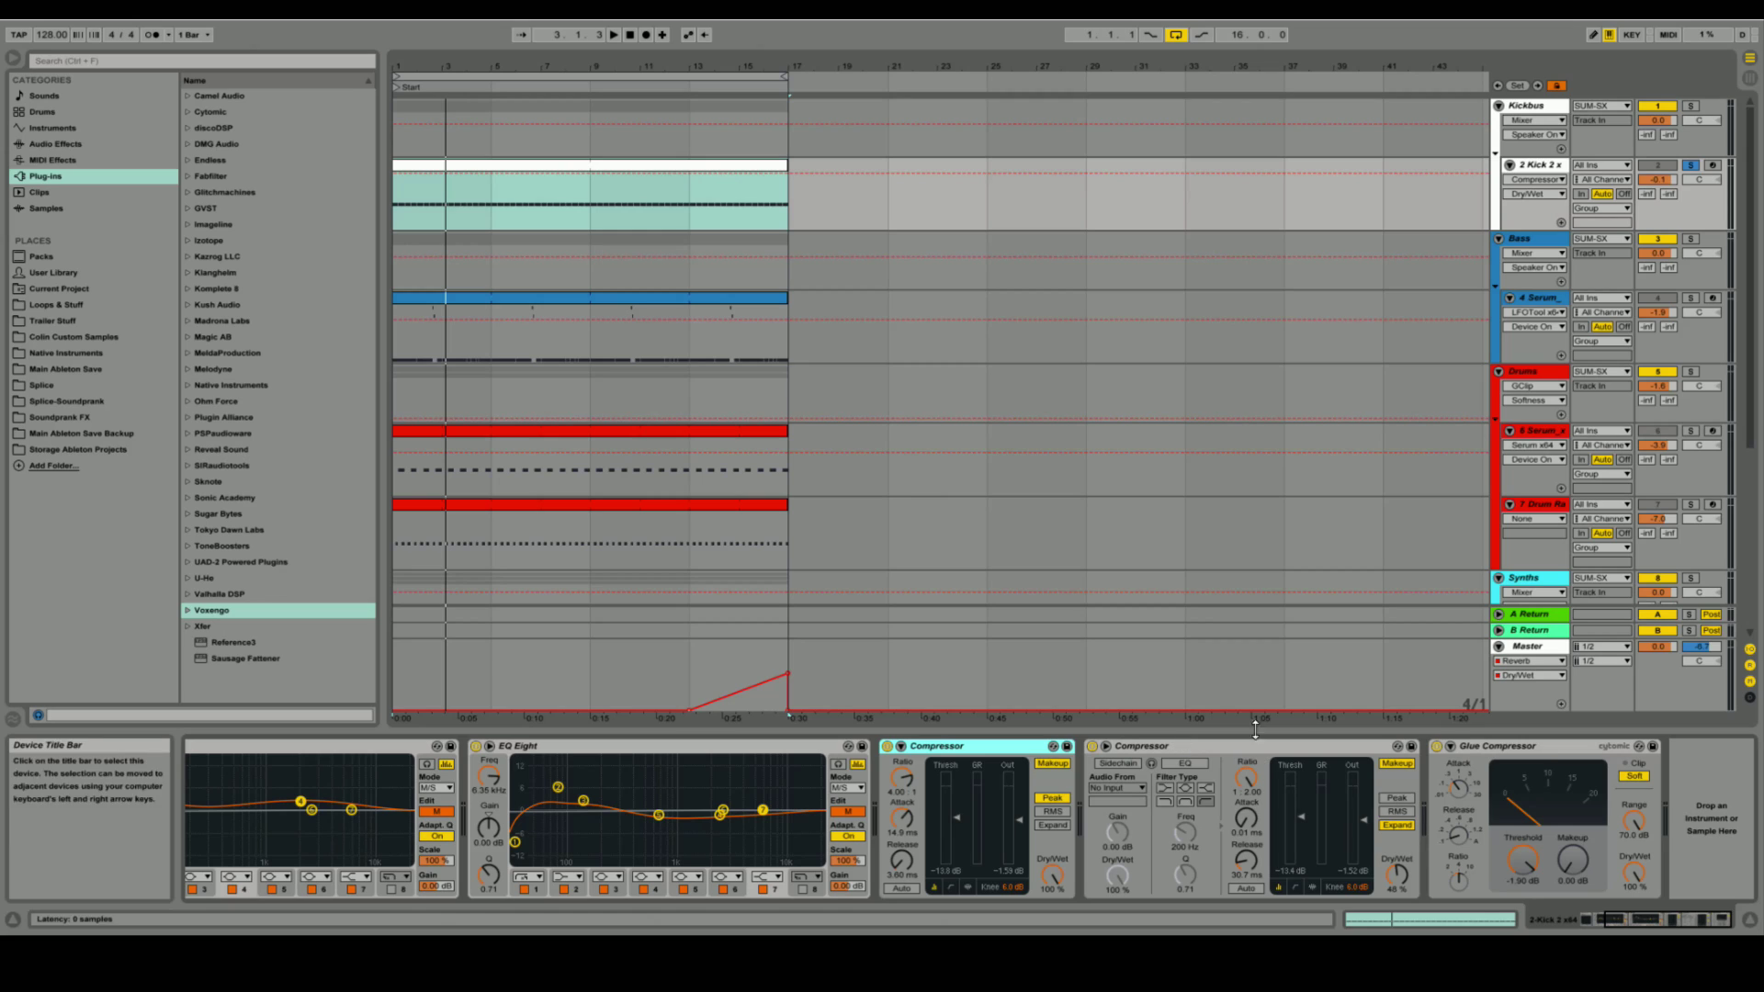
{"action": "left_click", "coordinate": [1303, 749]}
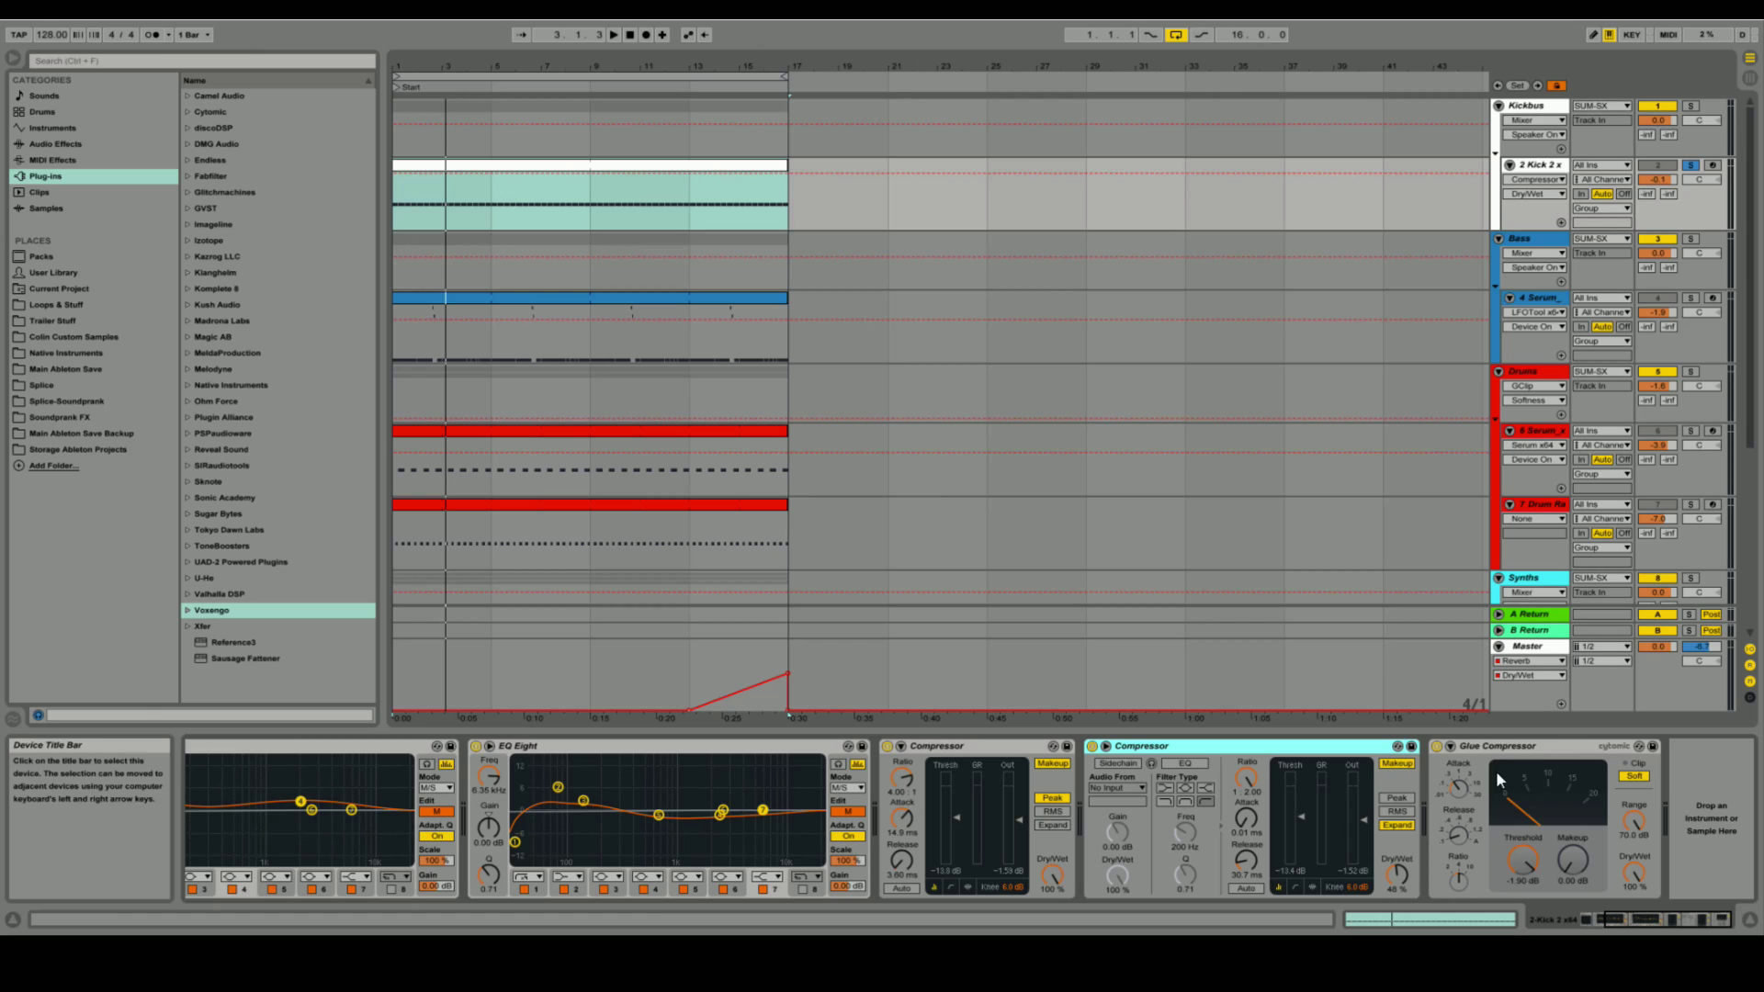
Step: Bypass both Compressors, the Glue Compressor and both EQ Eights on the kick track, leaving only Kick 2 active
{"action": "left_click", "coordinate": [1612, 920]}
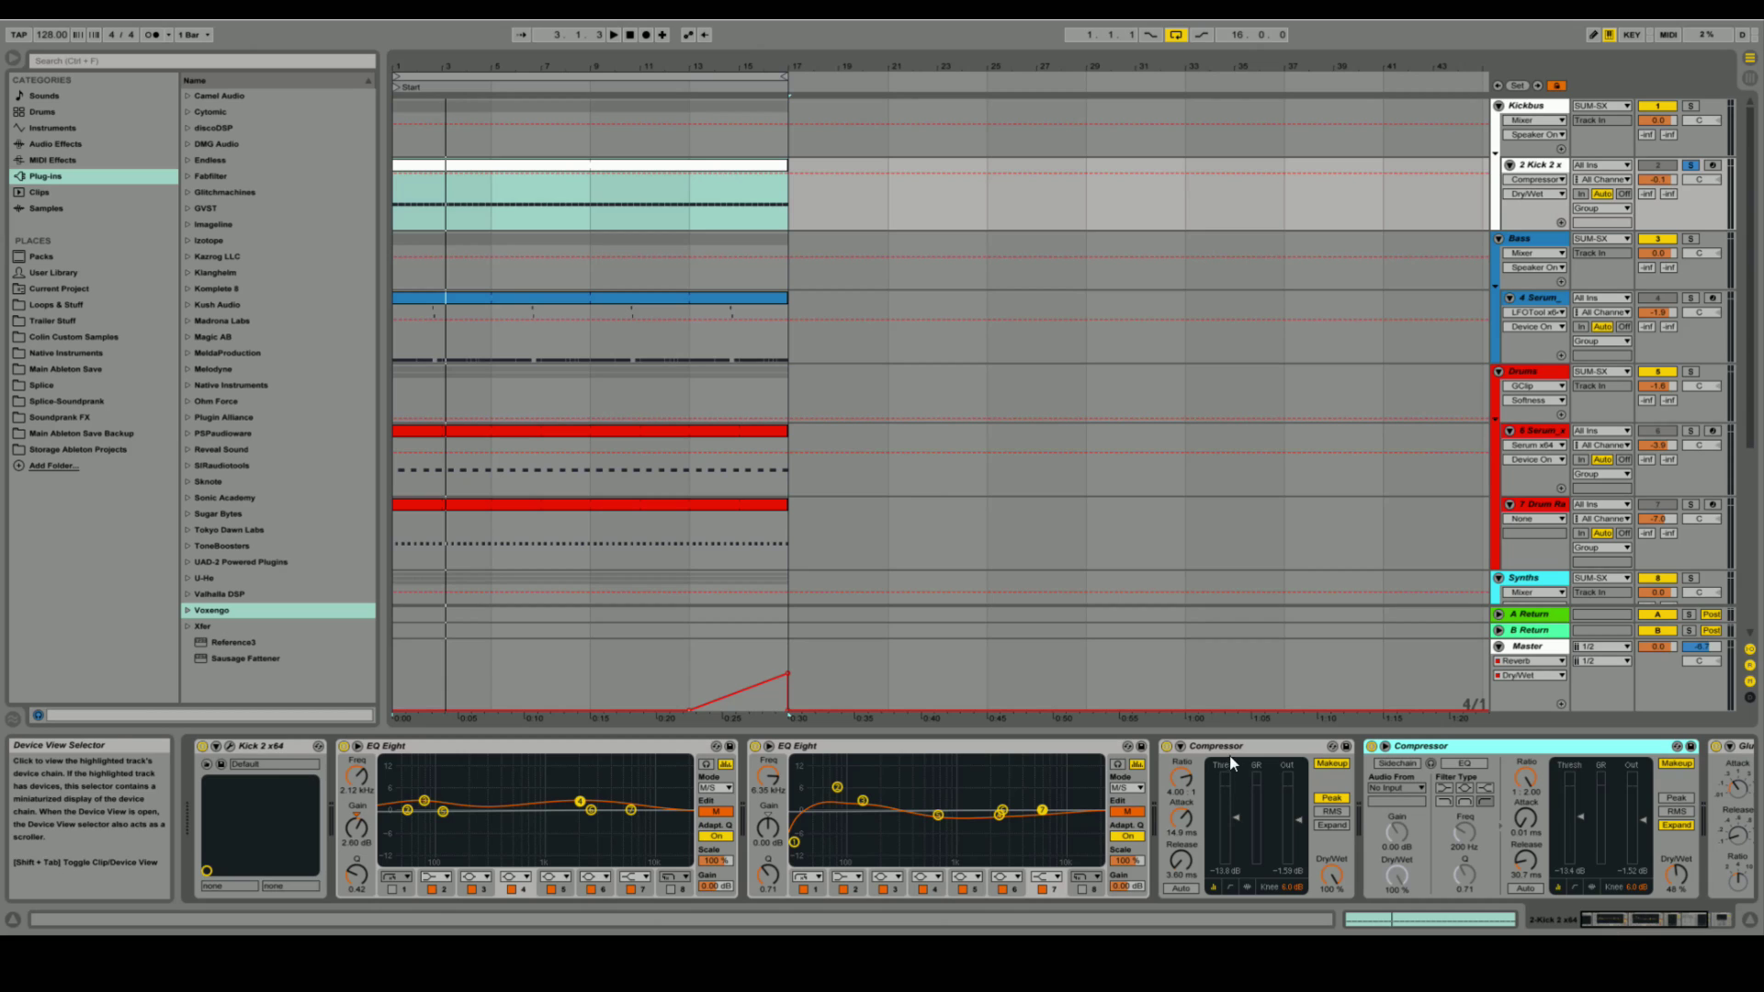
{"action": "left_click", "coordinate": [1166, 746]}
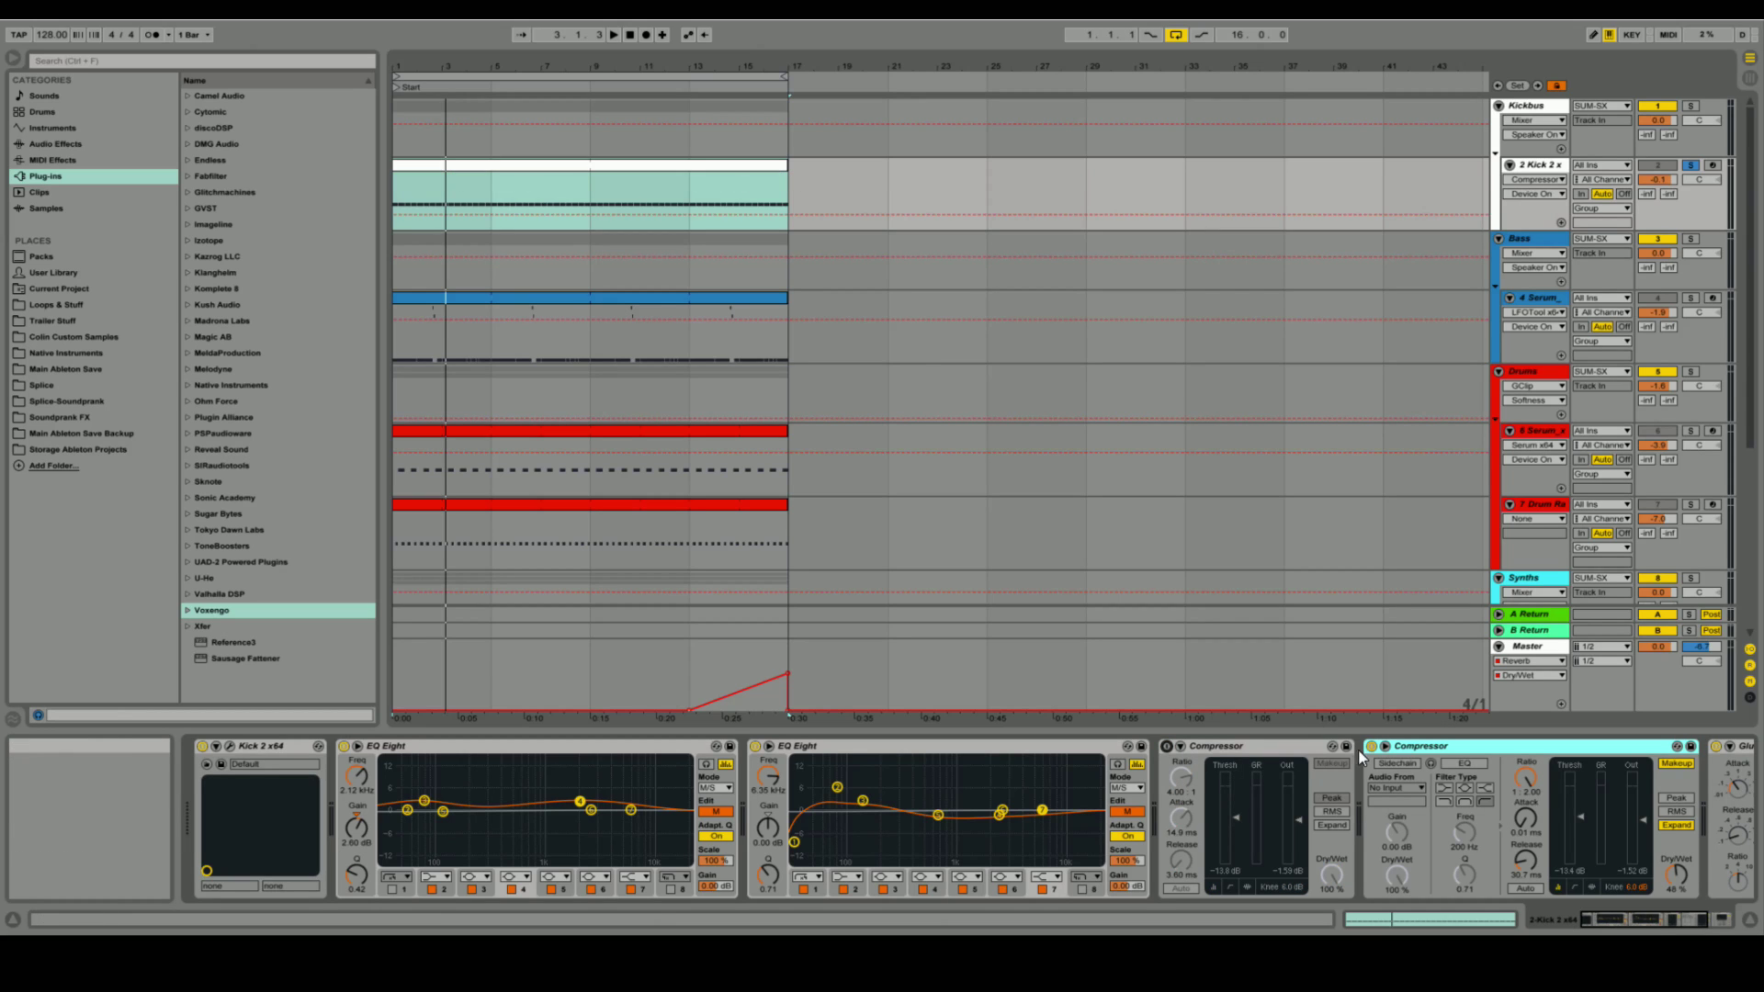
{"action": "scroll", "coordinate": [1446, 747], "scroll_direction": "right", "scroll_amount": 3}
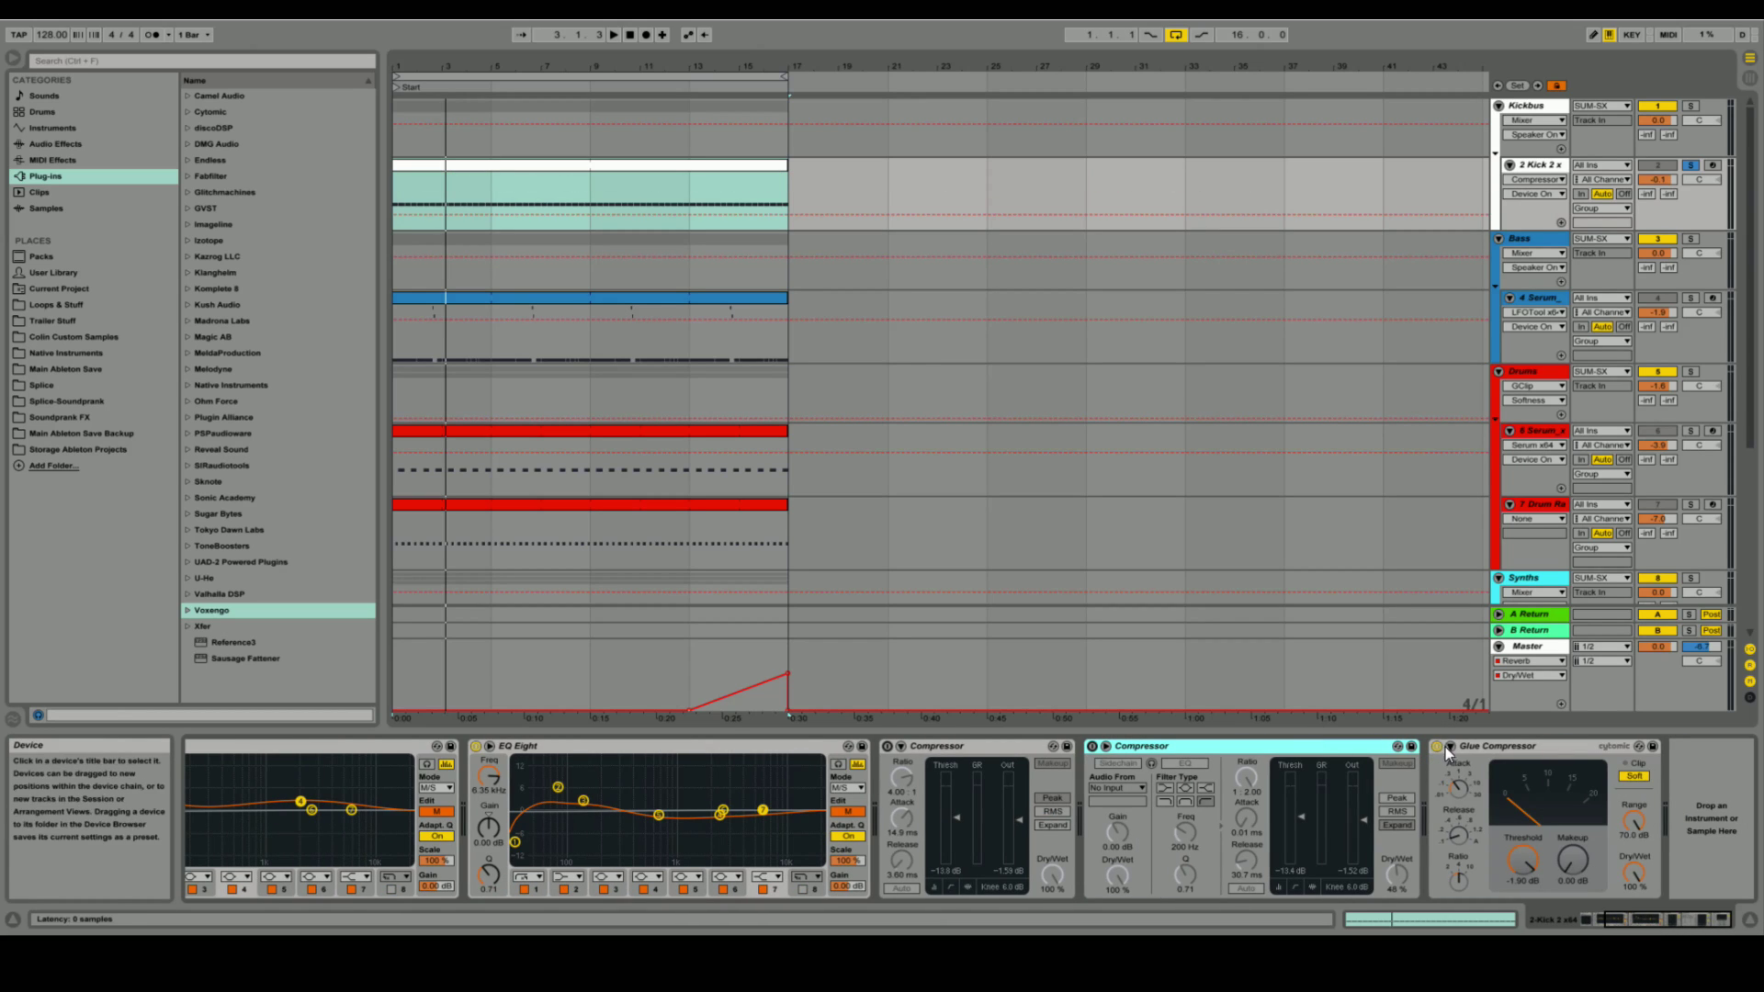
{"action": "left_click", "coordinate": [1645, 921]}
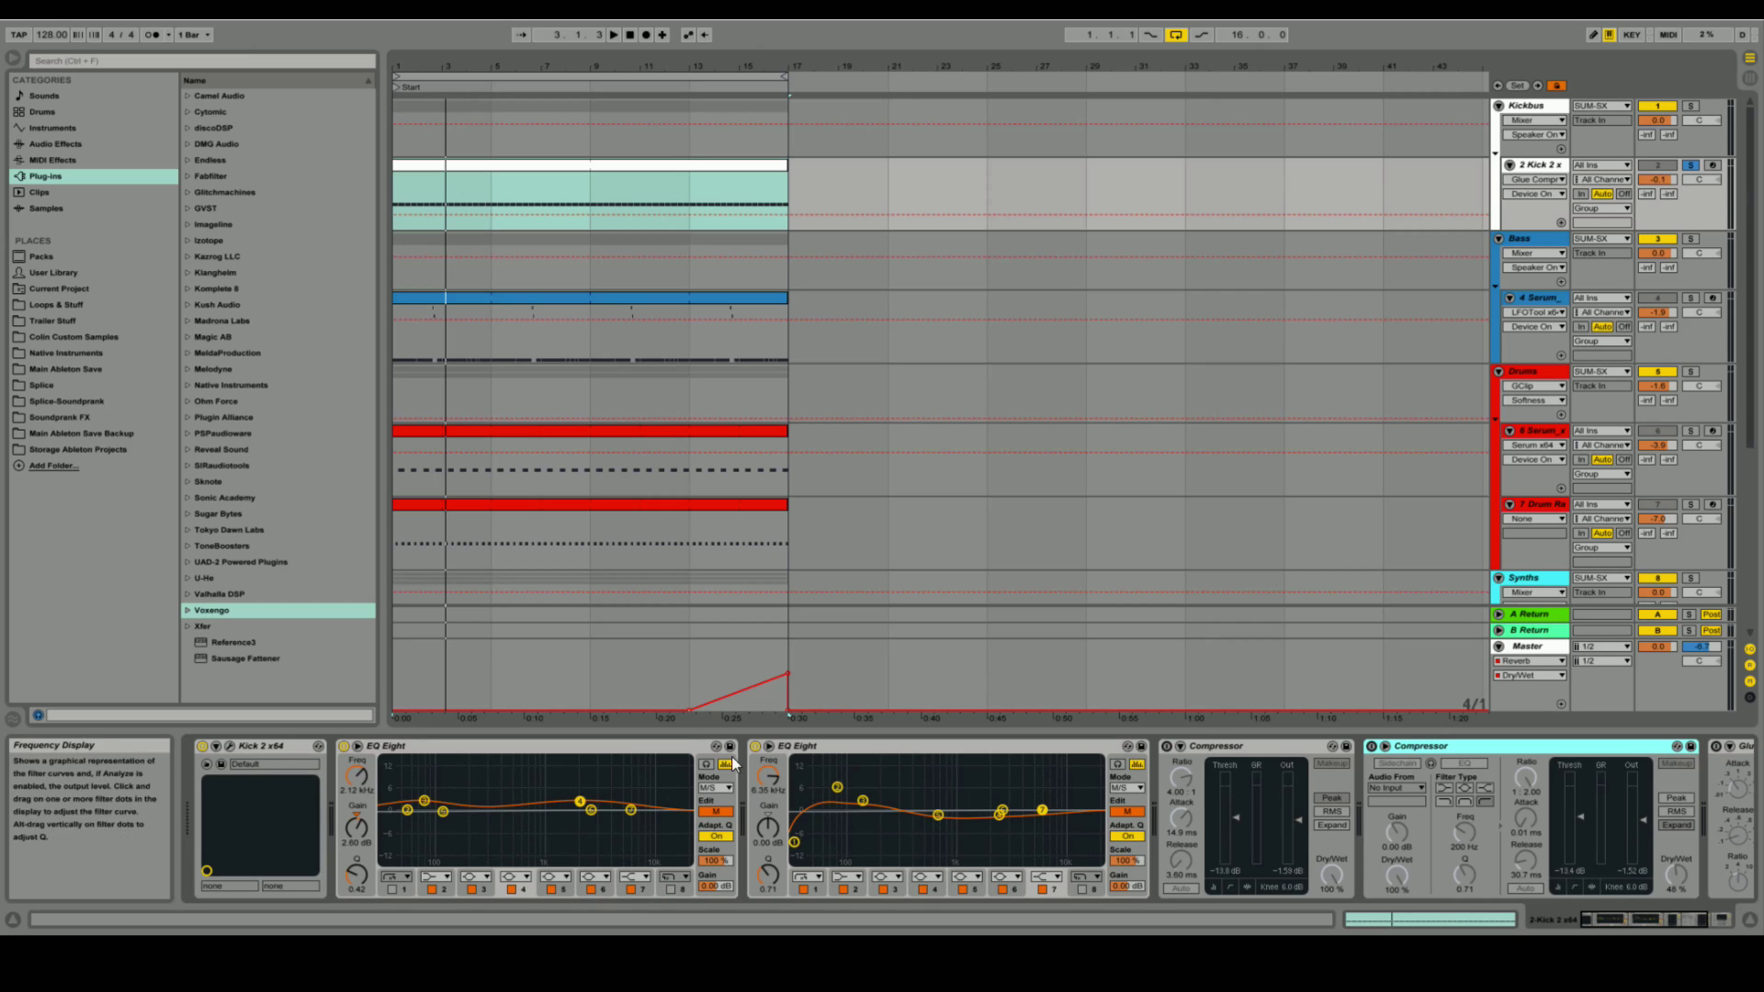
{"action": "left_click", "coordinate": [755, 746]}
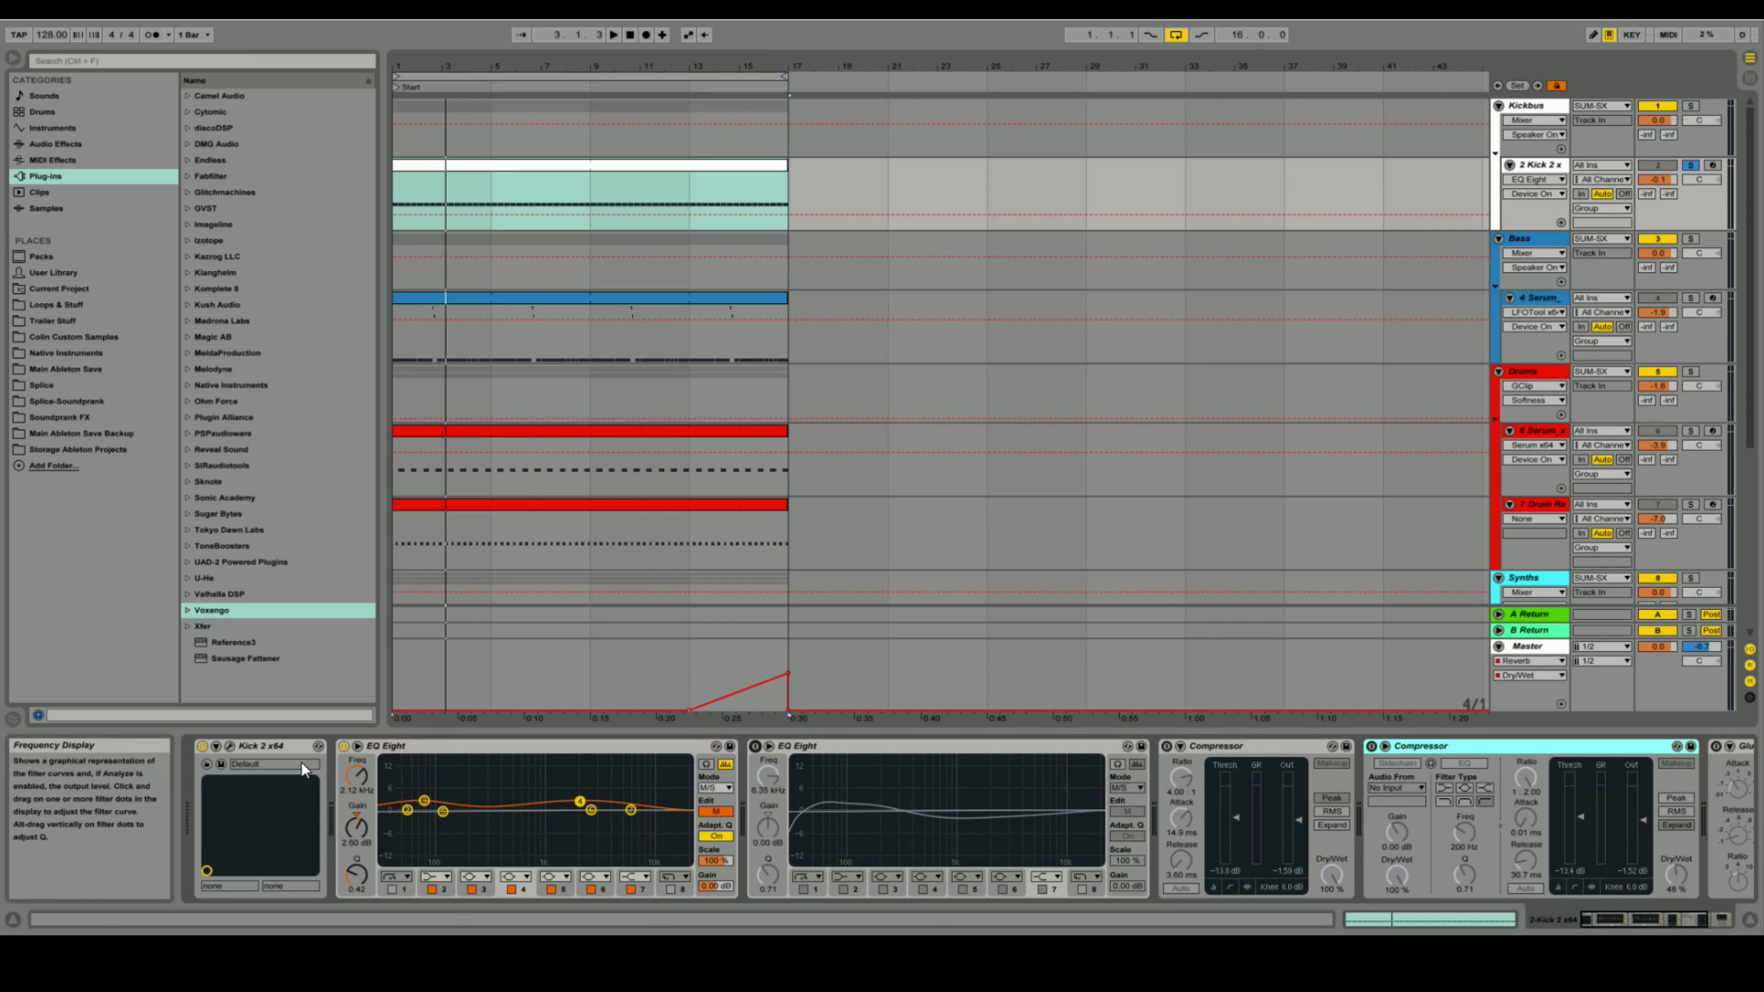
{"action": "left_click", "coordinate": [346, 746]}
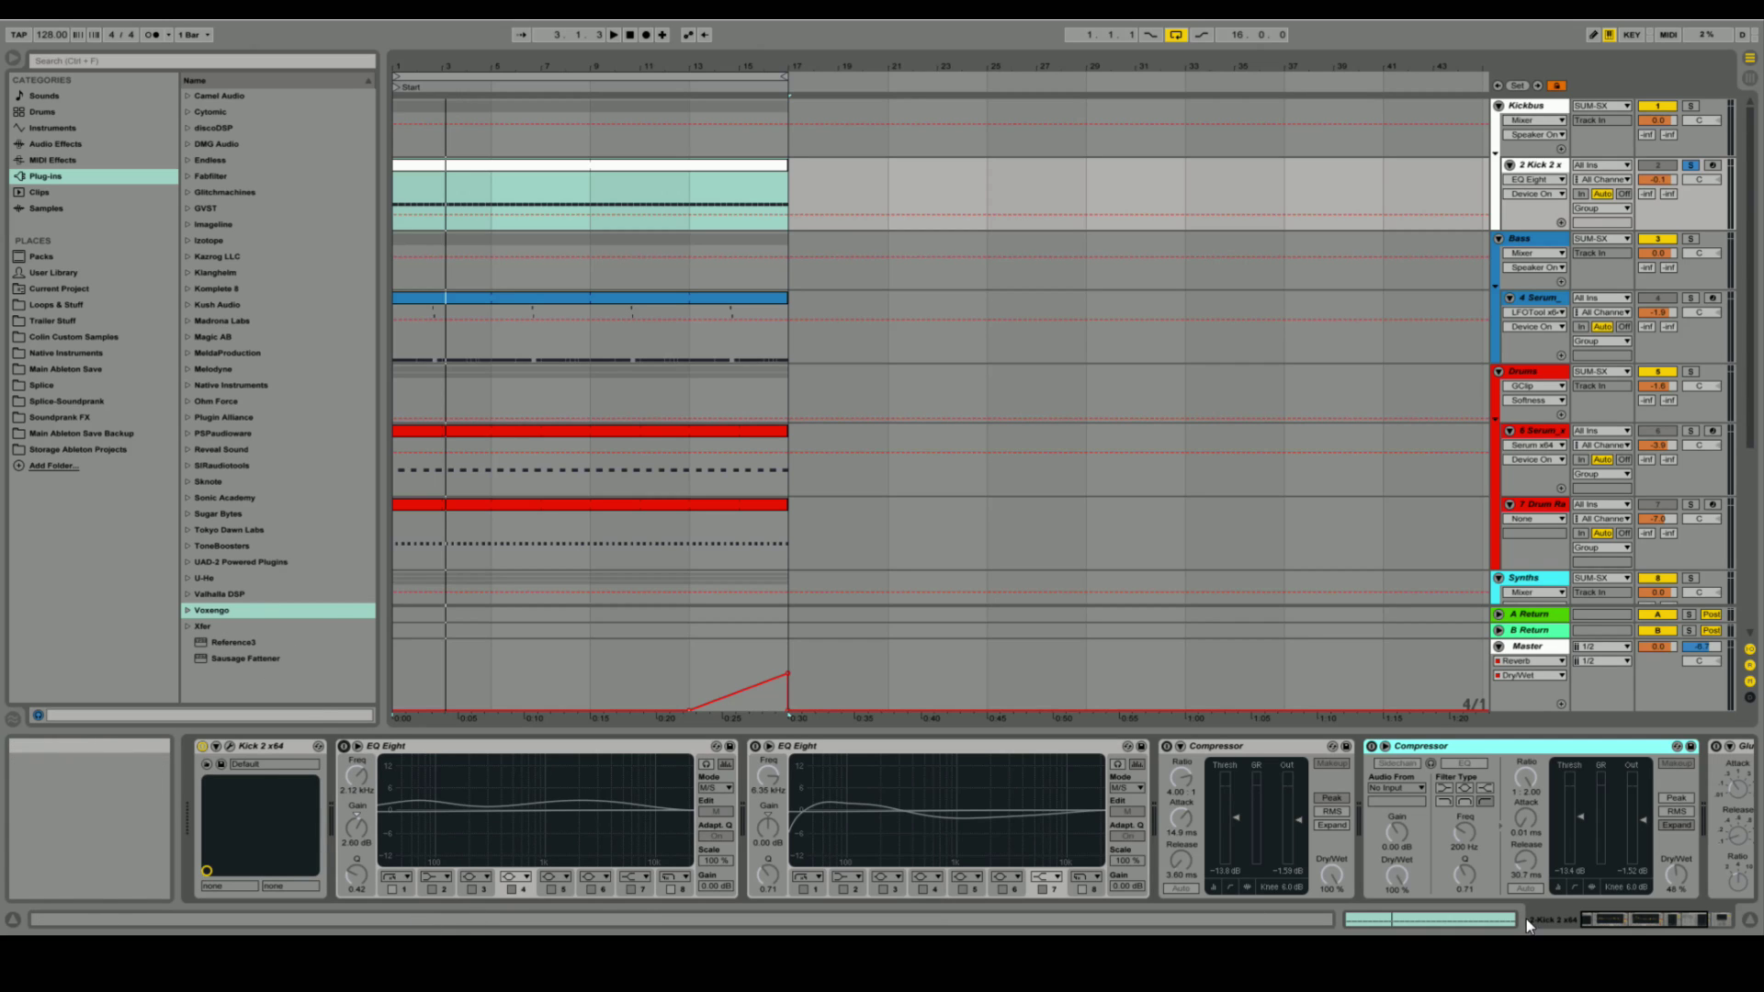
Step: Play the kick from bar 1 and reactivate both EQ Eights, both Compressors and the Glue Compressor in turn, stopping playback at the end
{"action": "left_click_drag", "start_coordinate": [1619, 919], "coordinate": [872, 923]}
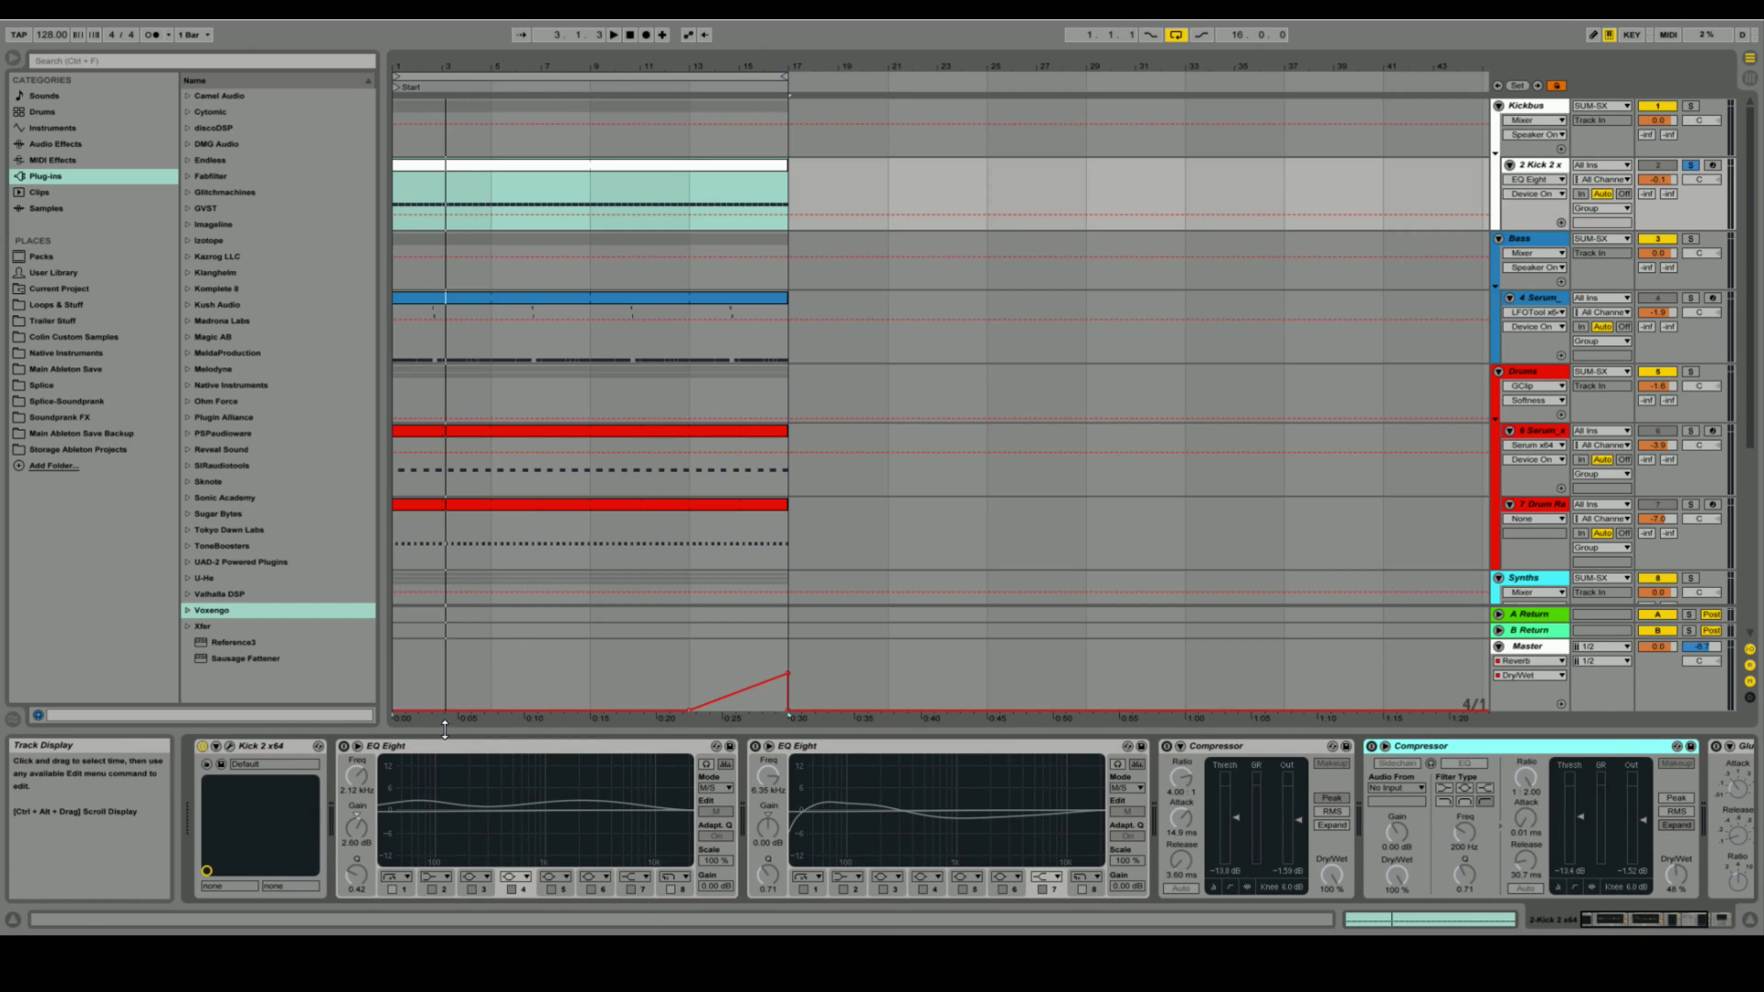
{"action": "key", "text": "space"}
{"action": "left_click", "coordinate": [343, 747]}
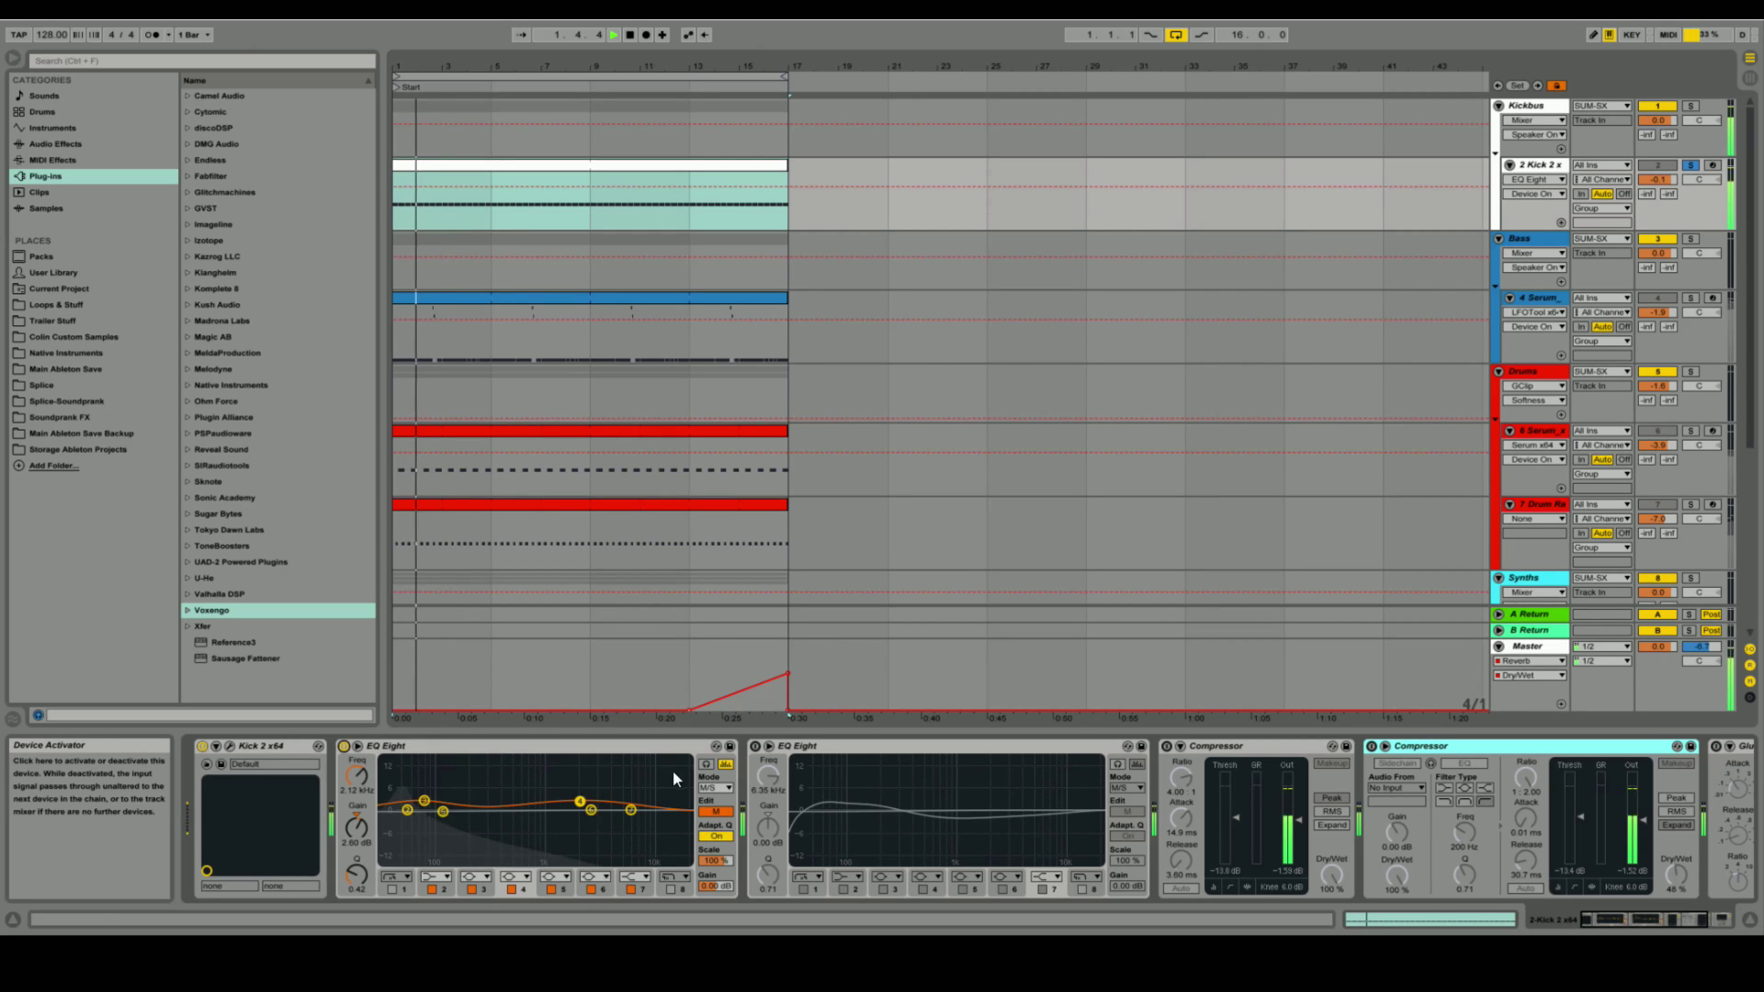
{"action": "left_click", "coordinate": [757, 748]}
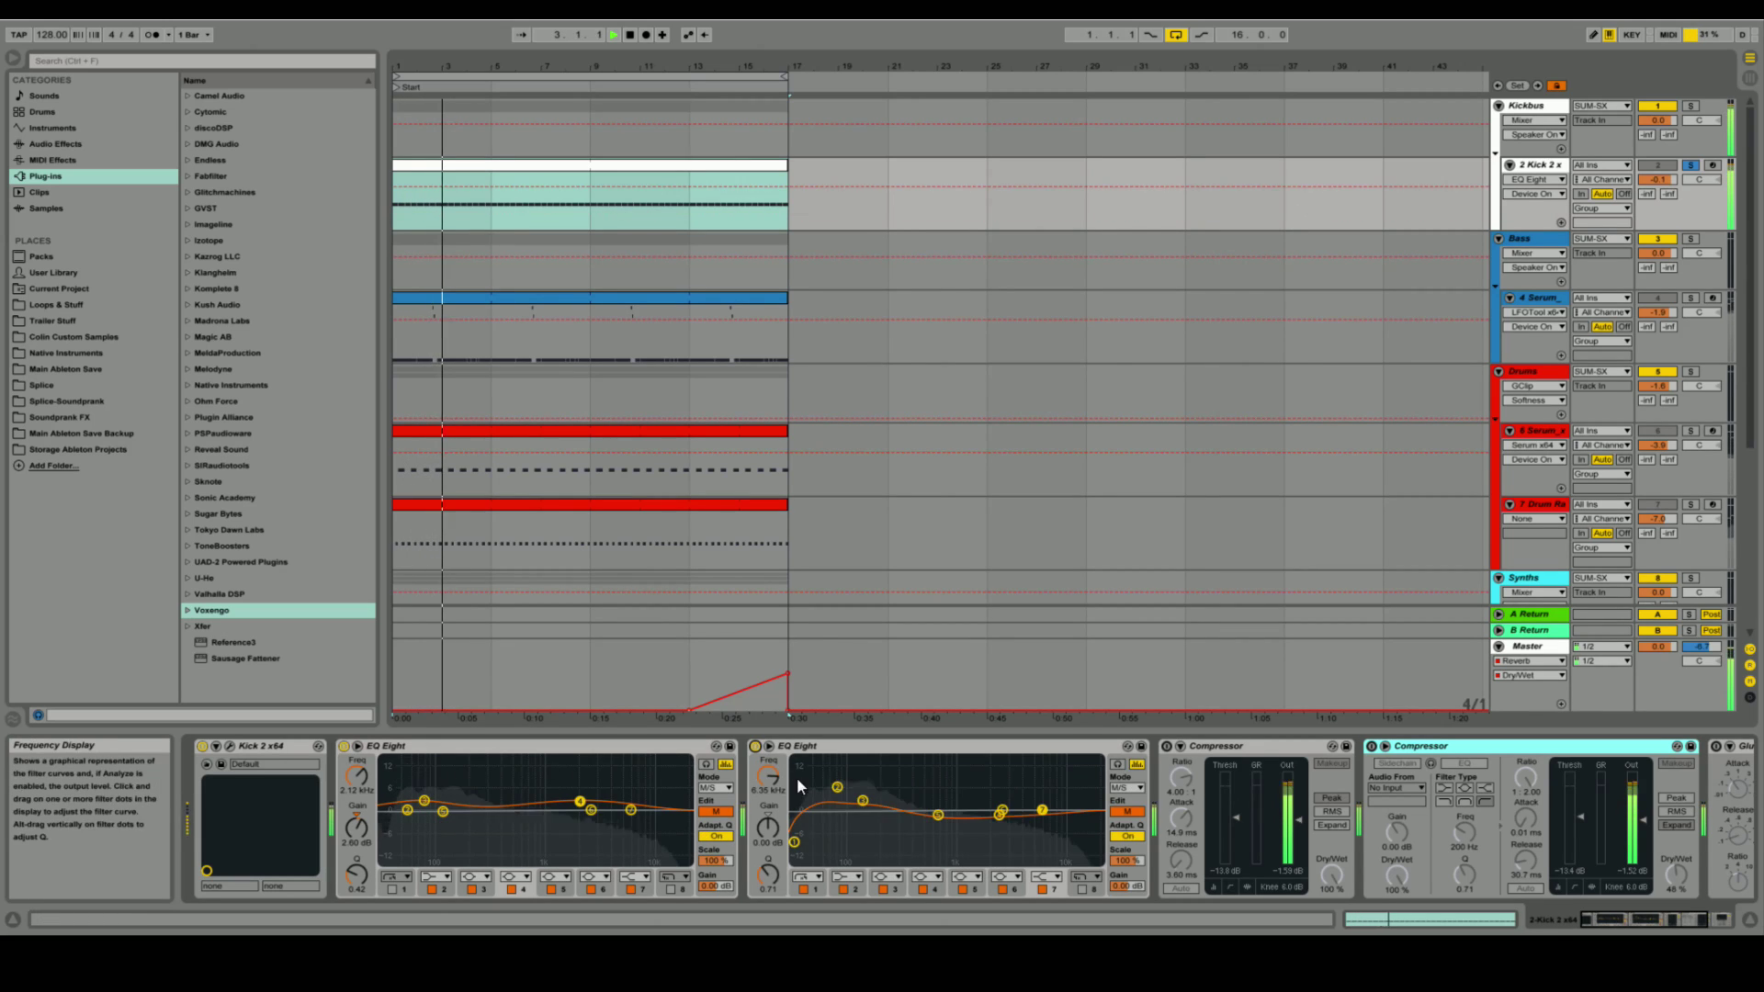
{"action": "left_click", "coordinate": [1166, 747]}
{"action": "left_click", "coordinate": [1166, 746]}
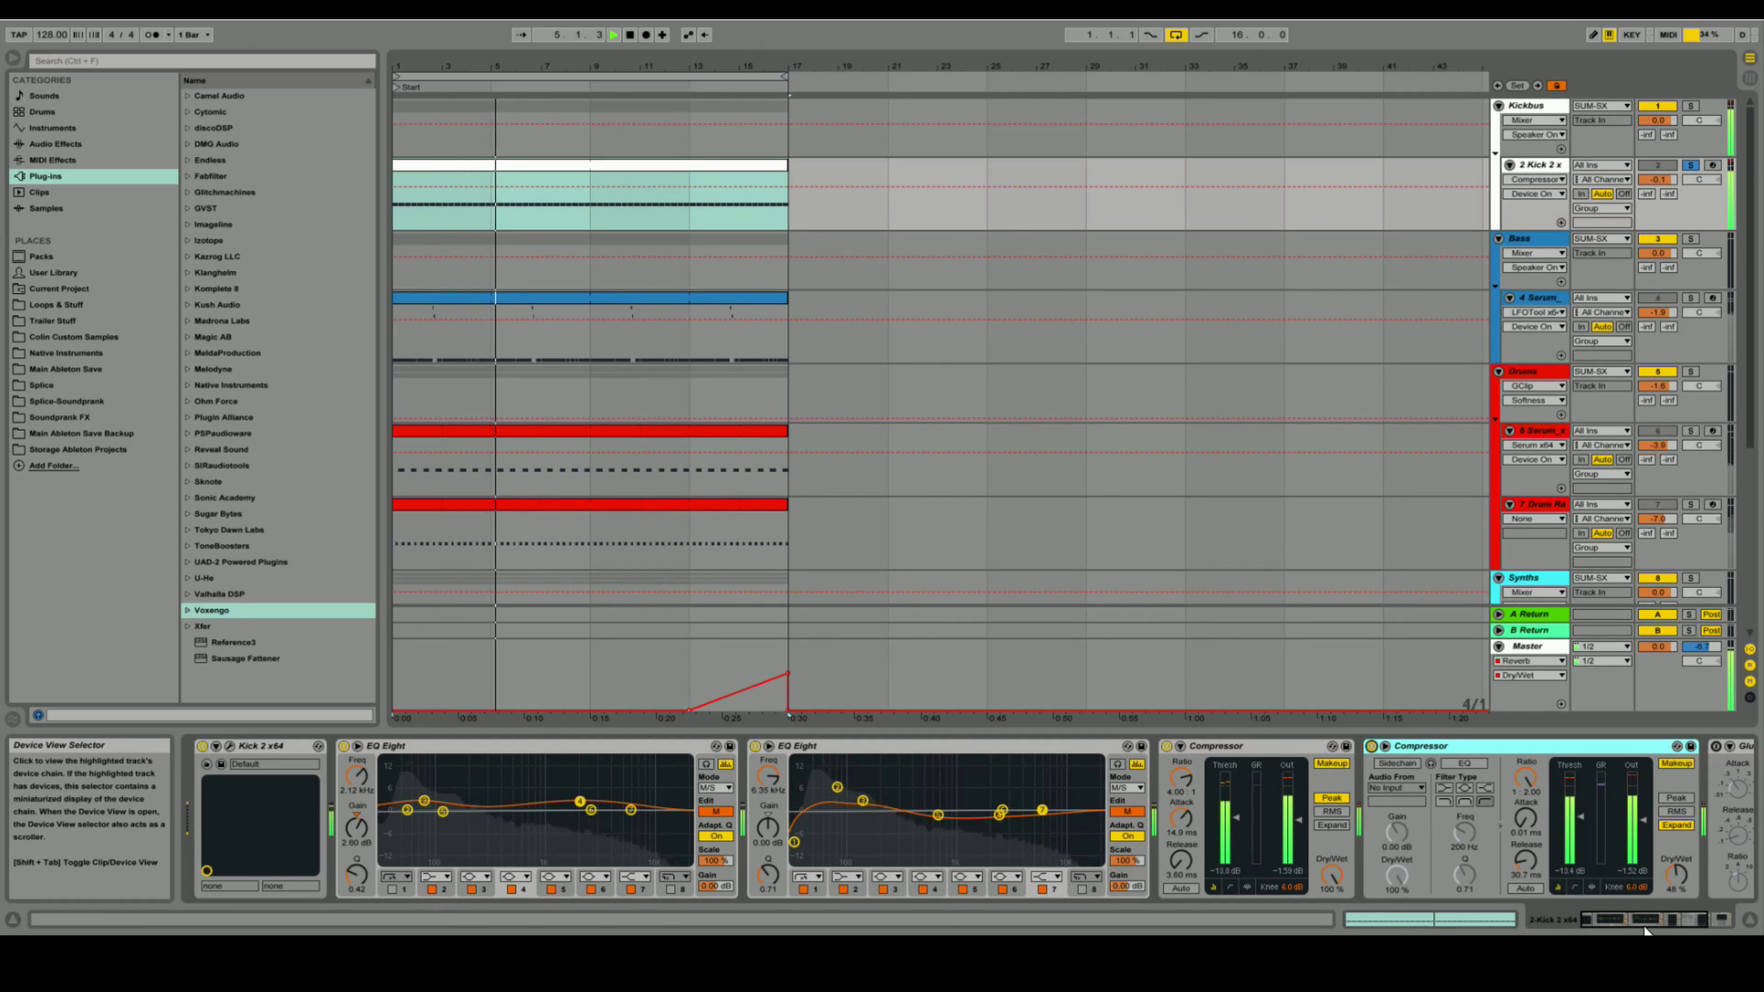
{"action": "scroll", "coordinate": [1591, 862], "scroll_direction": "right", "scroll_amount": 3}
{"action": "left_click", "coordinate": [1439, 748]}
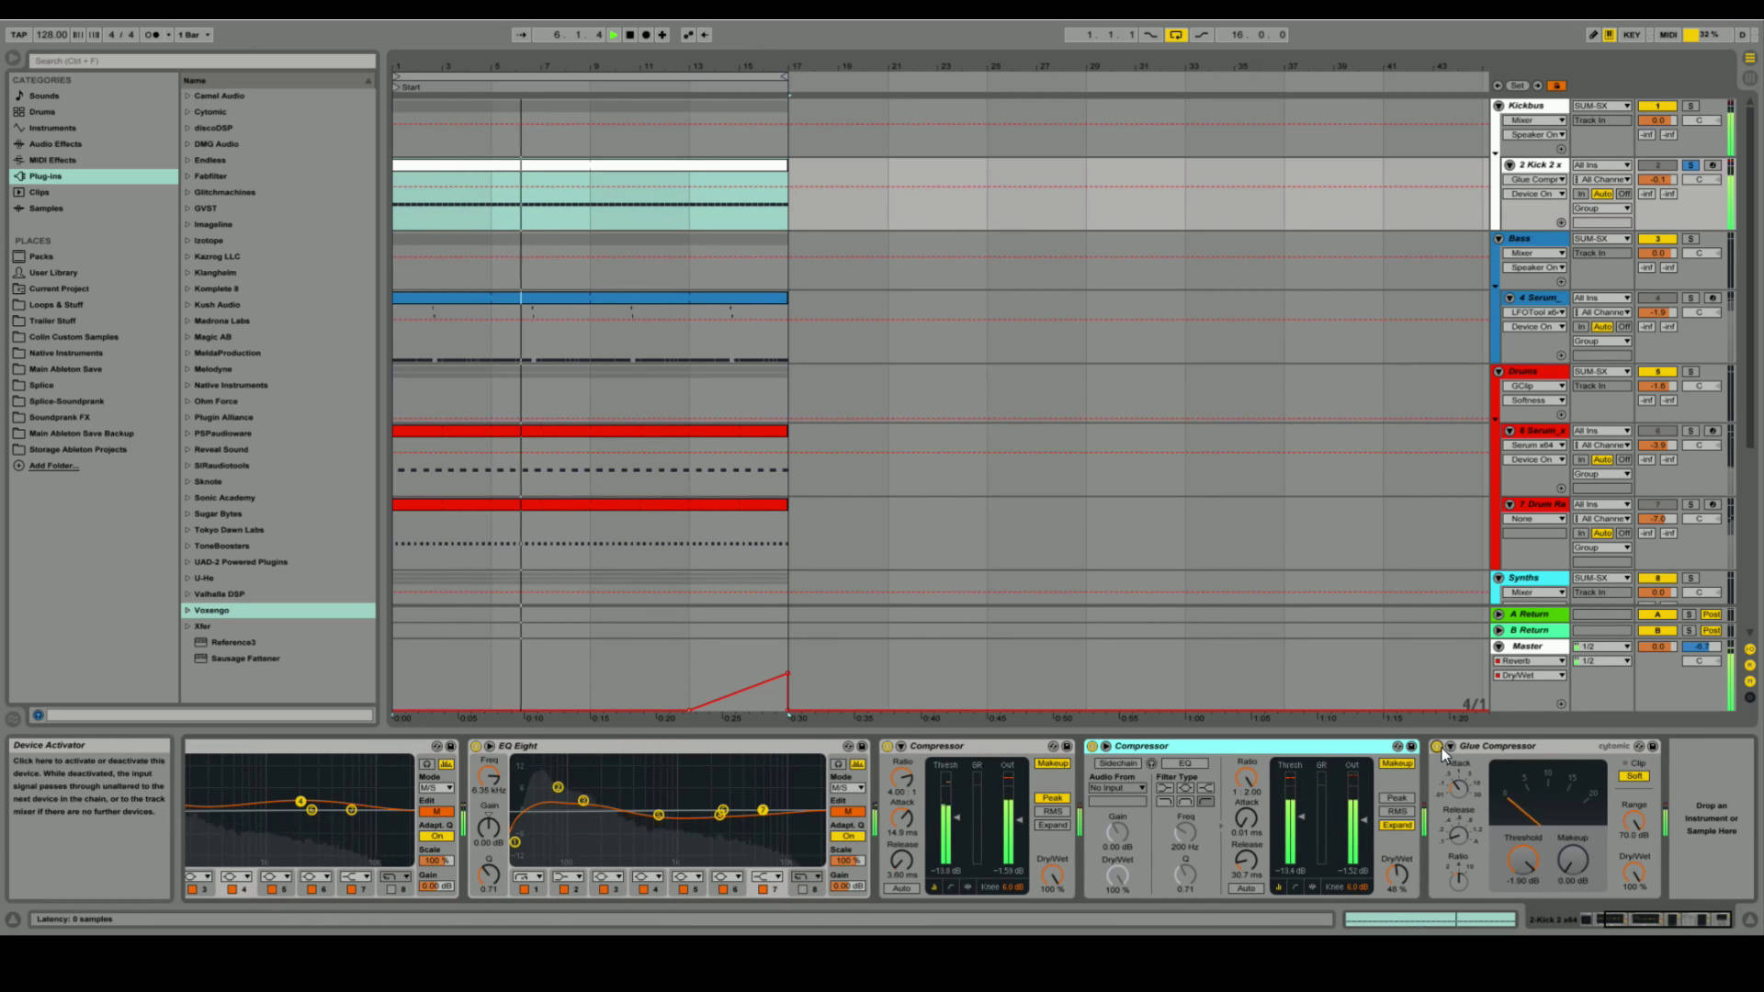
{"action": "left_click", "coordinate": [1723, 866]}
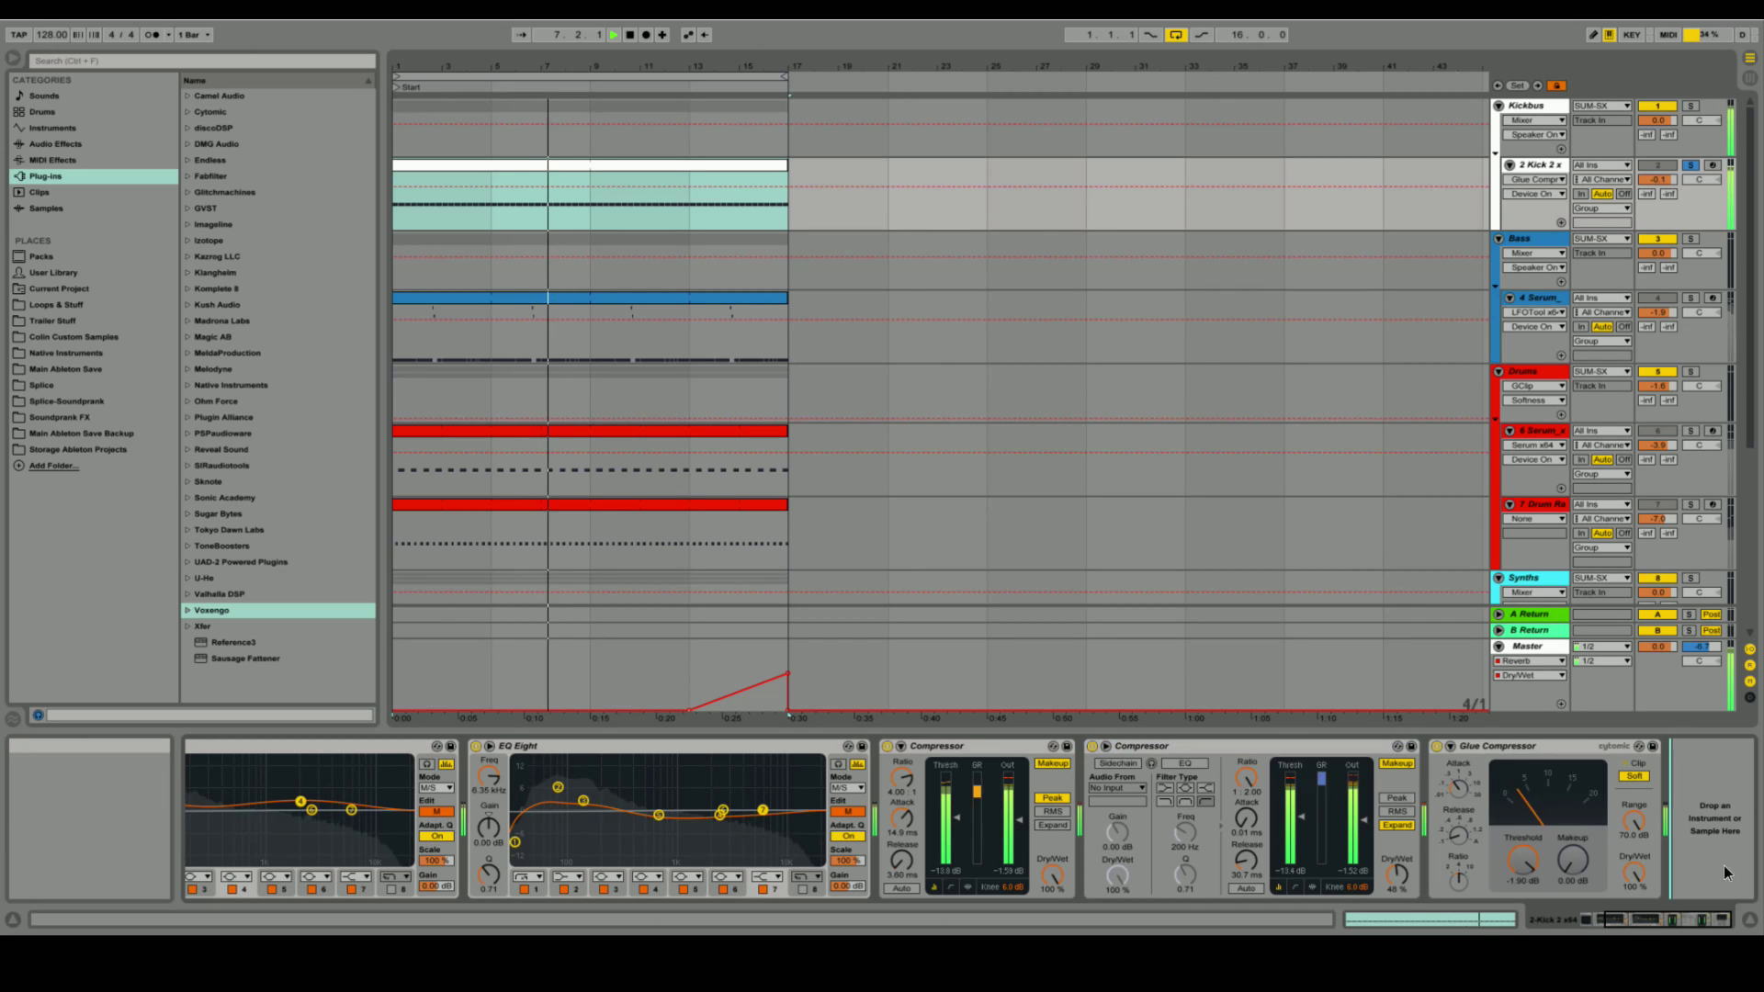
{"action": "key", "text": "space"}
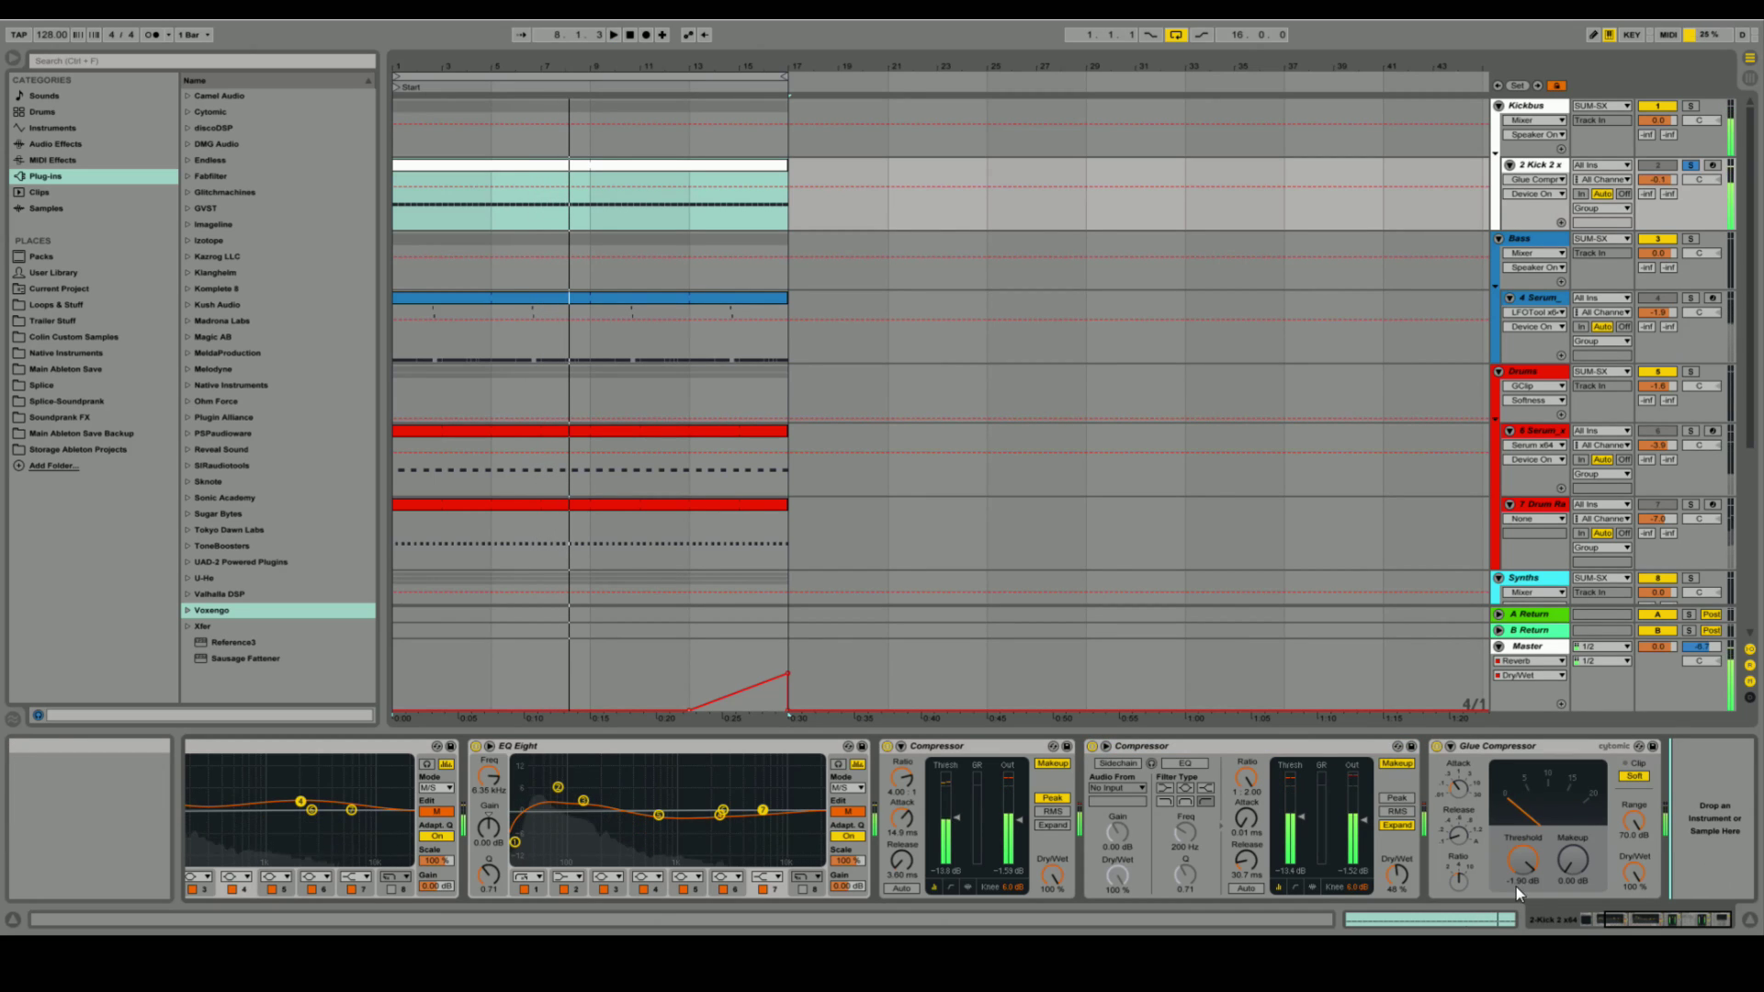
Step: Examine the Glue Compressor at the end of the kick's chain and review the devices that precede it
{"action": "left_click_drag", "start_coordinate": [1608, 917], "coordinate": [1650, 921]}
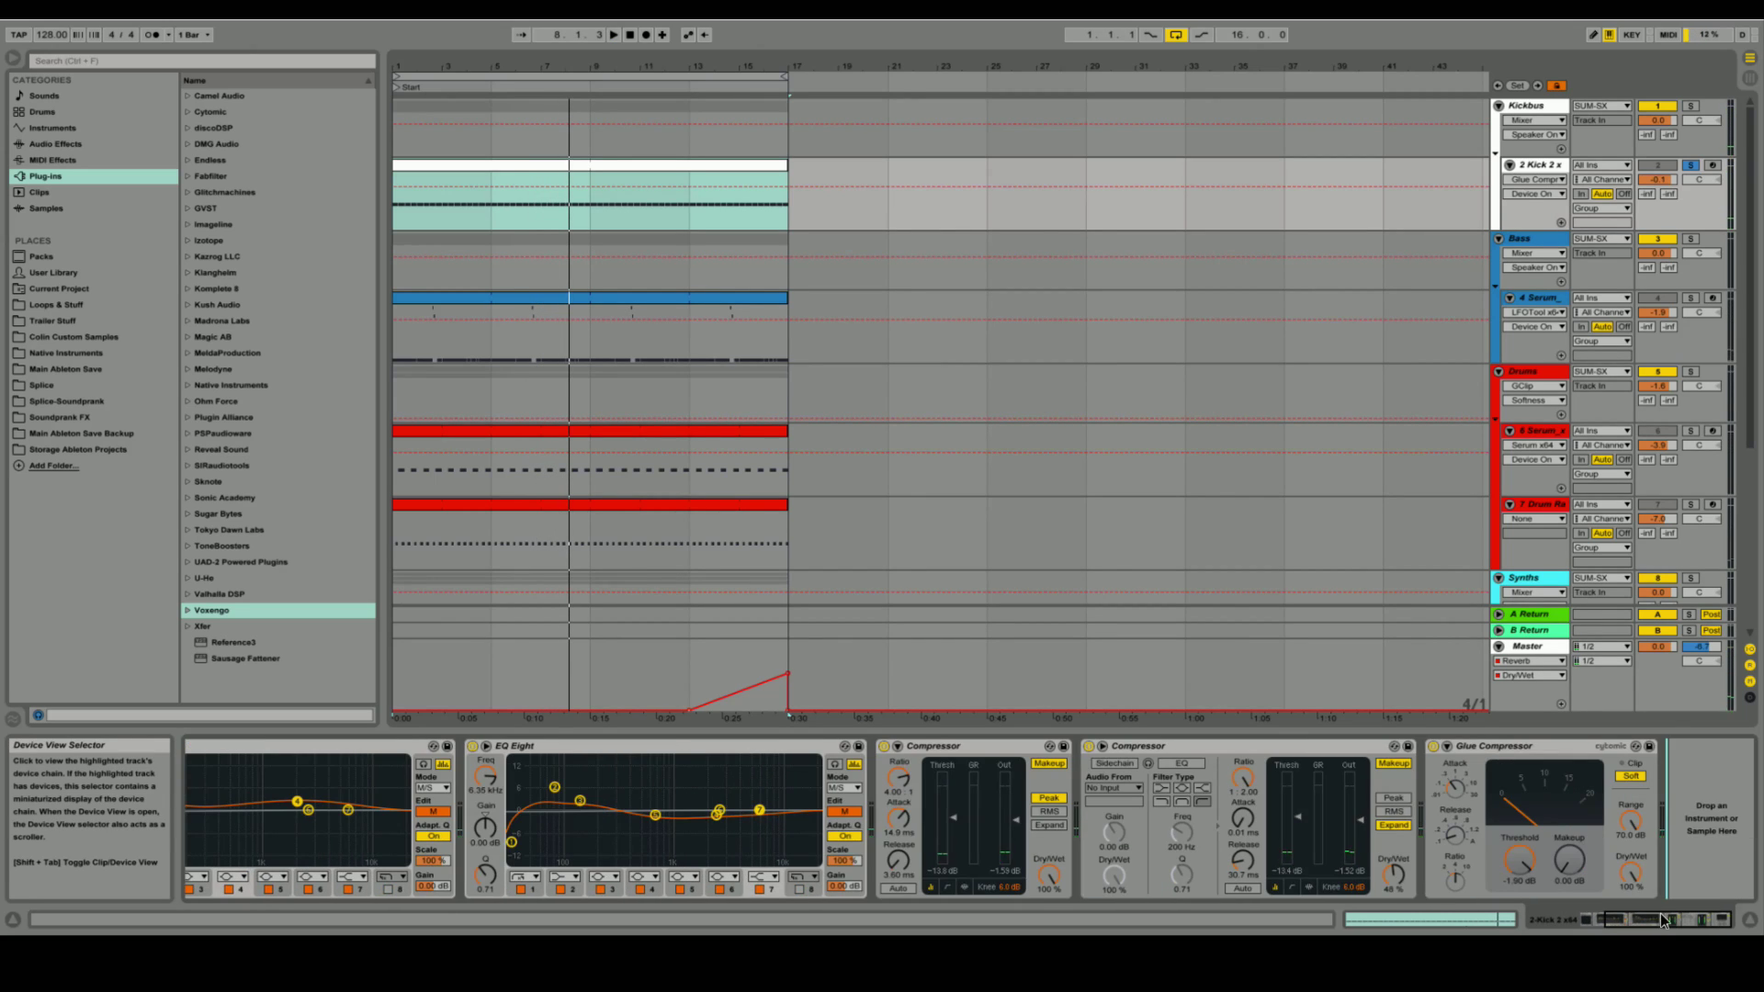
{"action": "left_click", "coordinate": [1530, 753]}
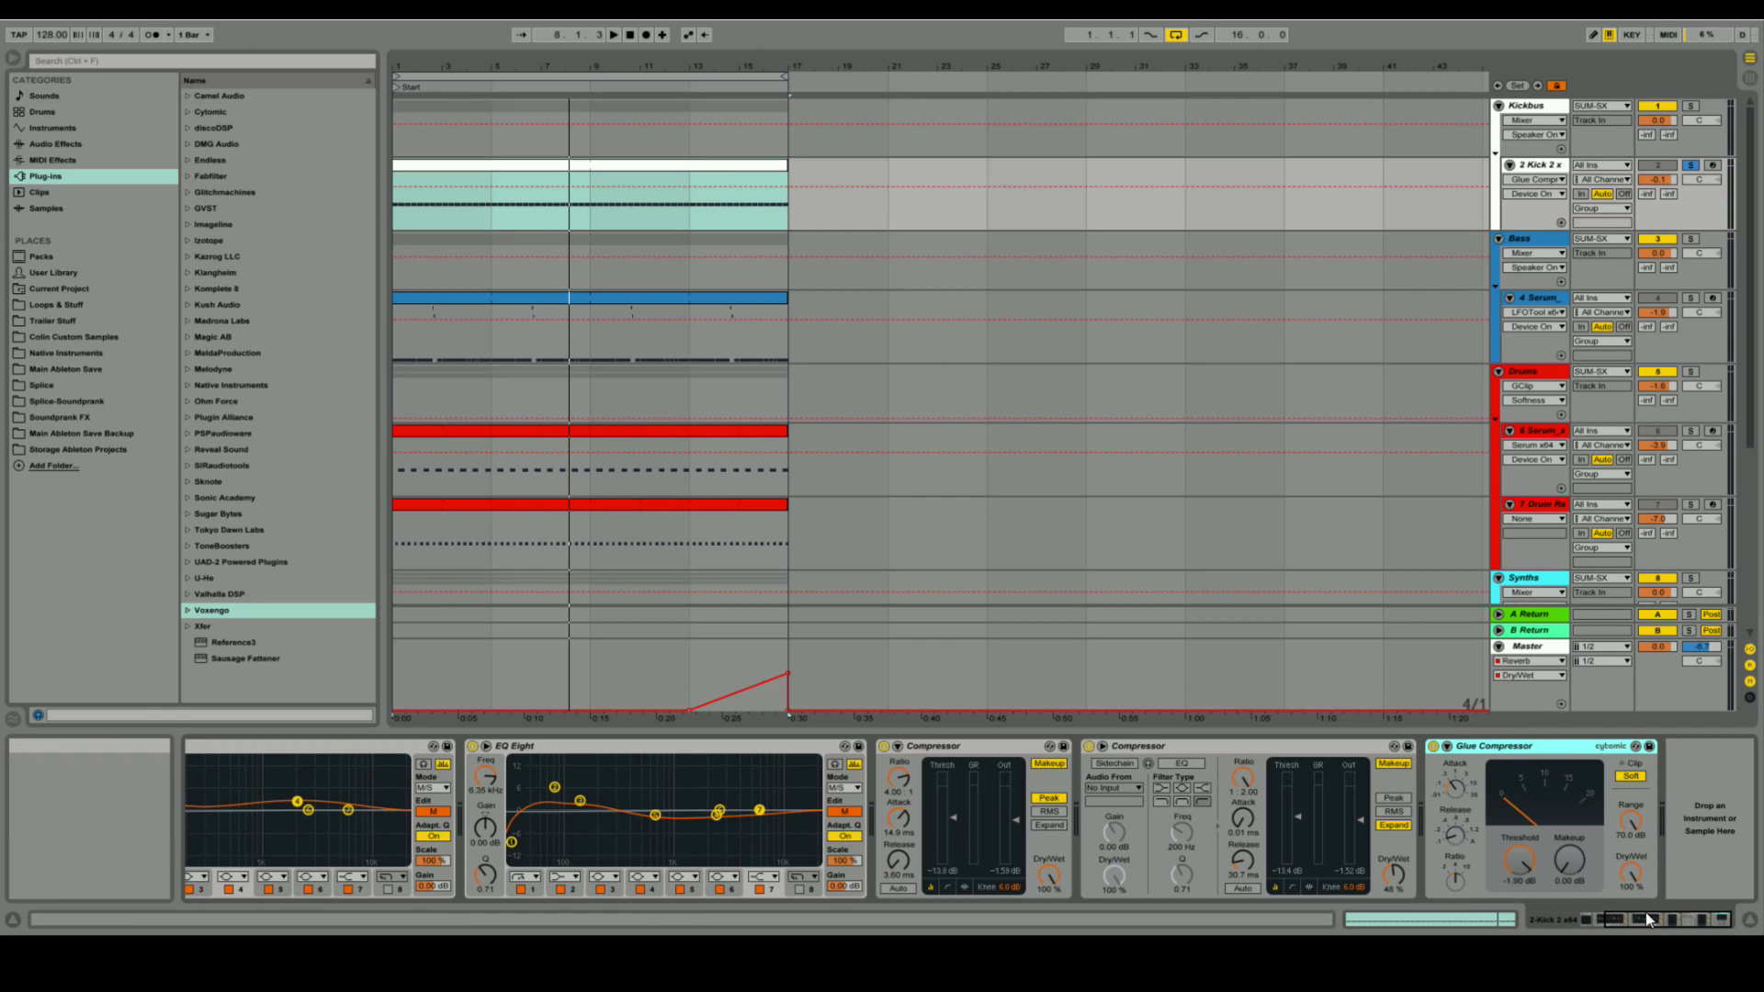
{"action": "left_click_drag", "start_coordinate": [1640, 918], "coordinate": [1584, 921]}
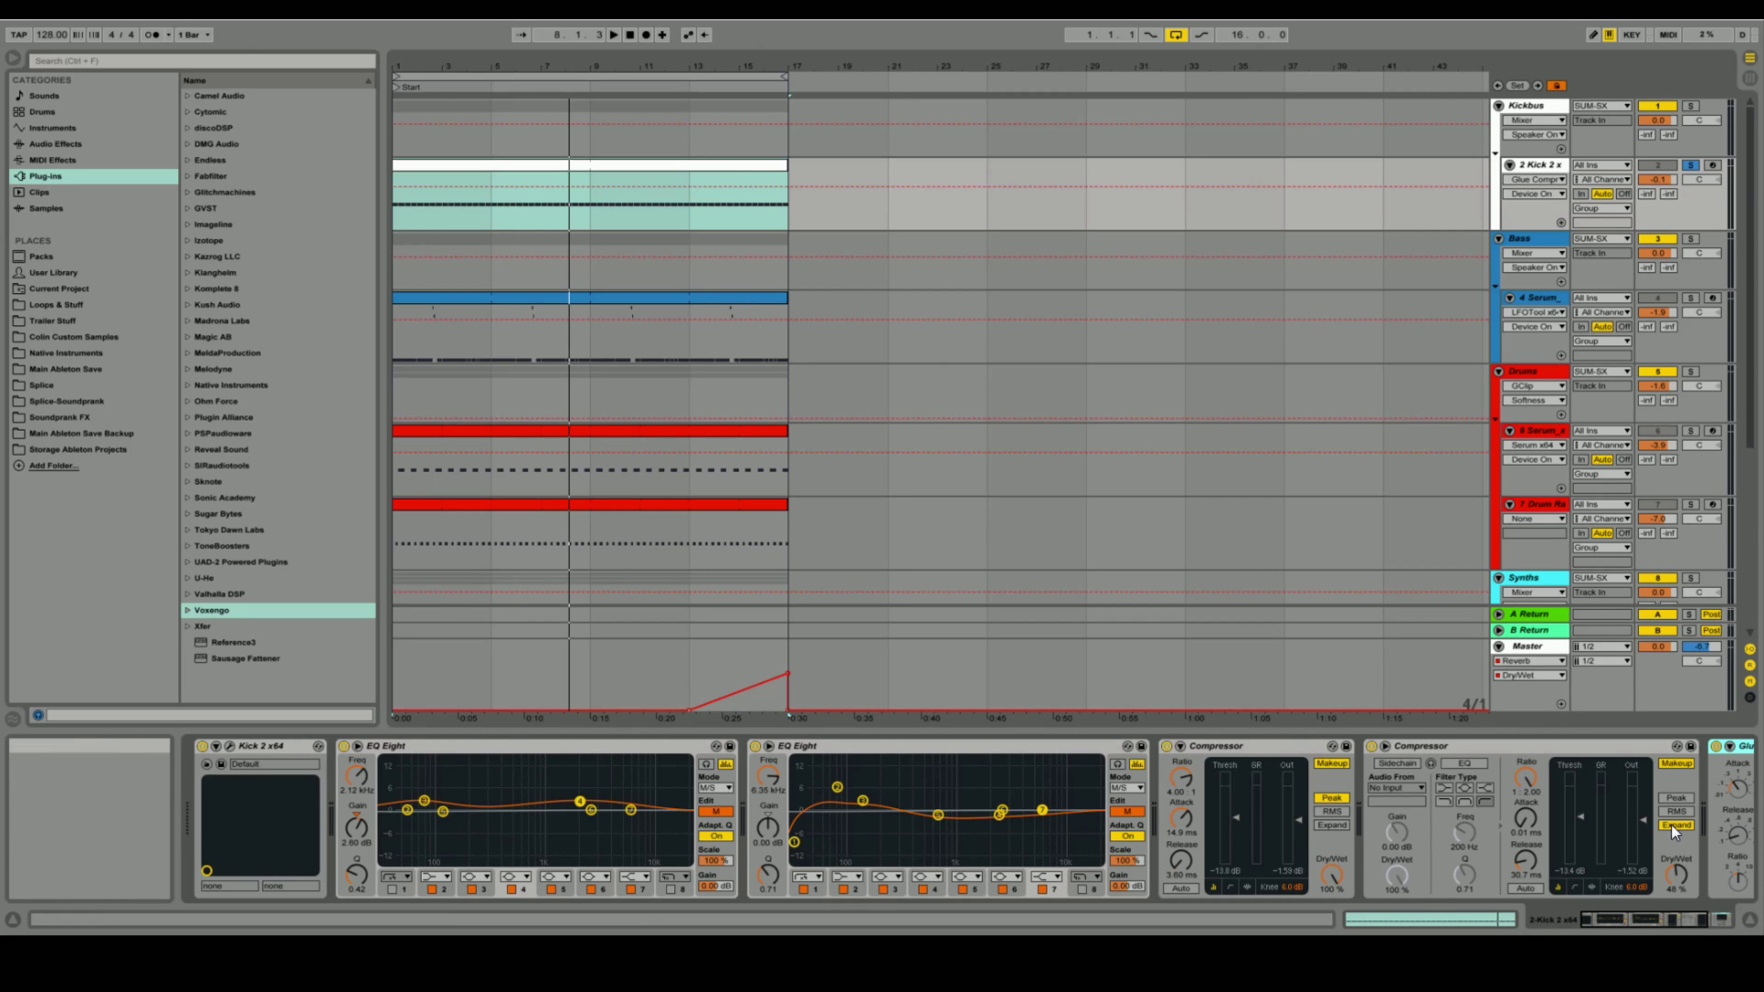
{"action": "left_click_drag", "start_coordinate": [1640, 918], "coordinate": [1716, 915]}
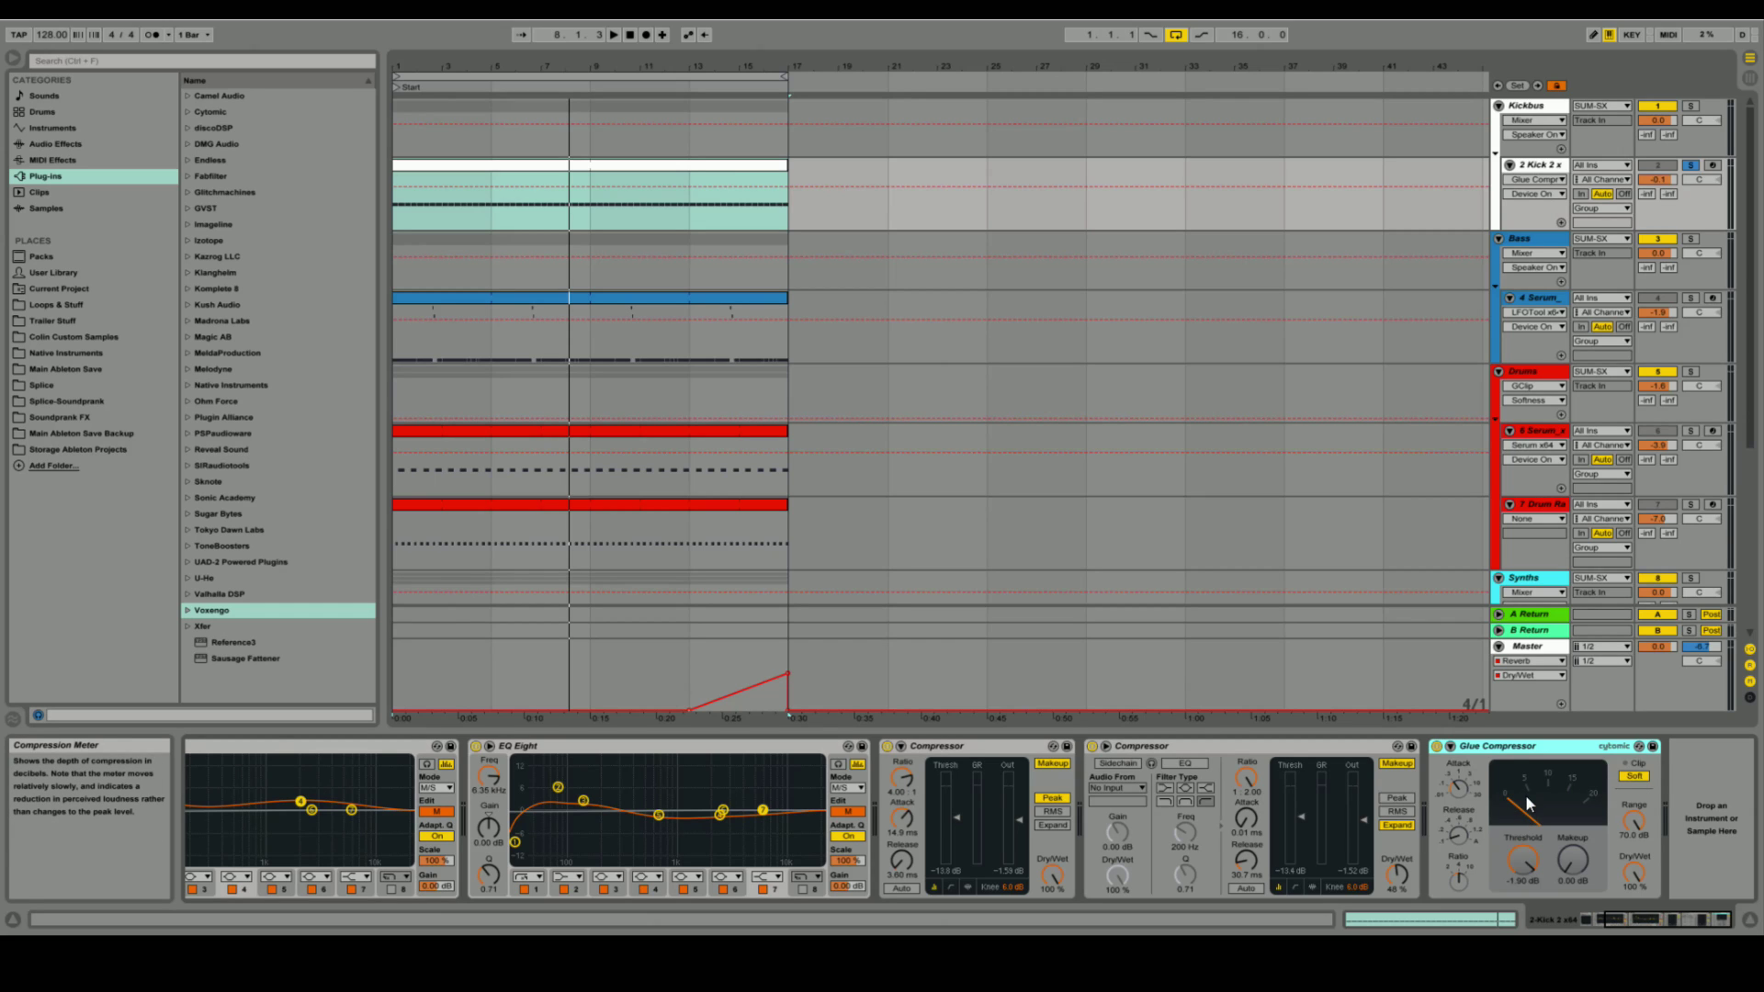
{"action": "left_click", "coordinate": [1635, 919]}
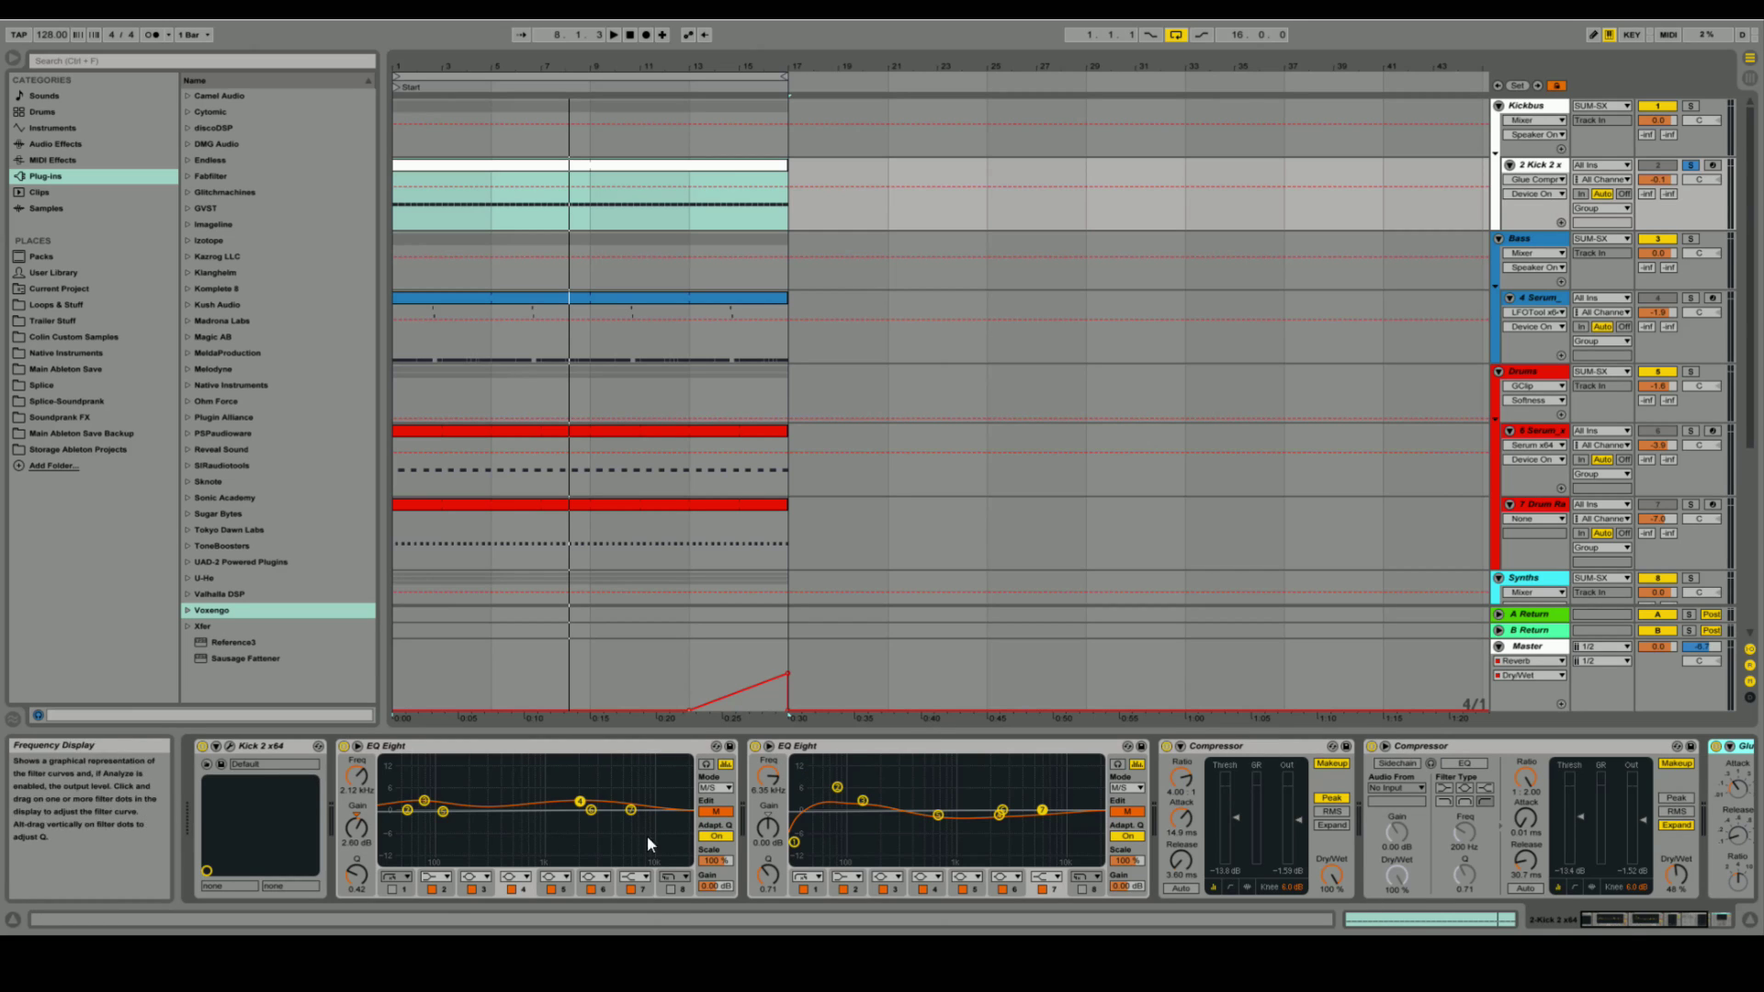
Step: Examine the Glue Compressor and the EQ and compression devices before it on the kick track
{"action": "left_click", "coordinate": [1646, 917]}
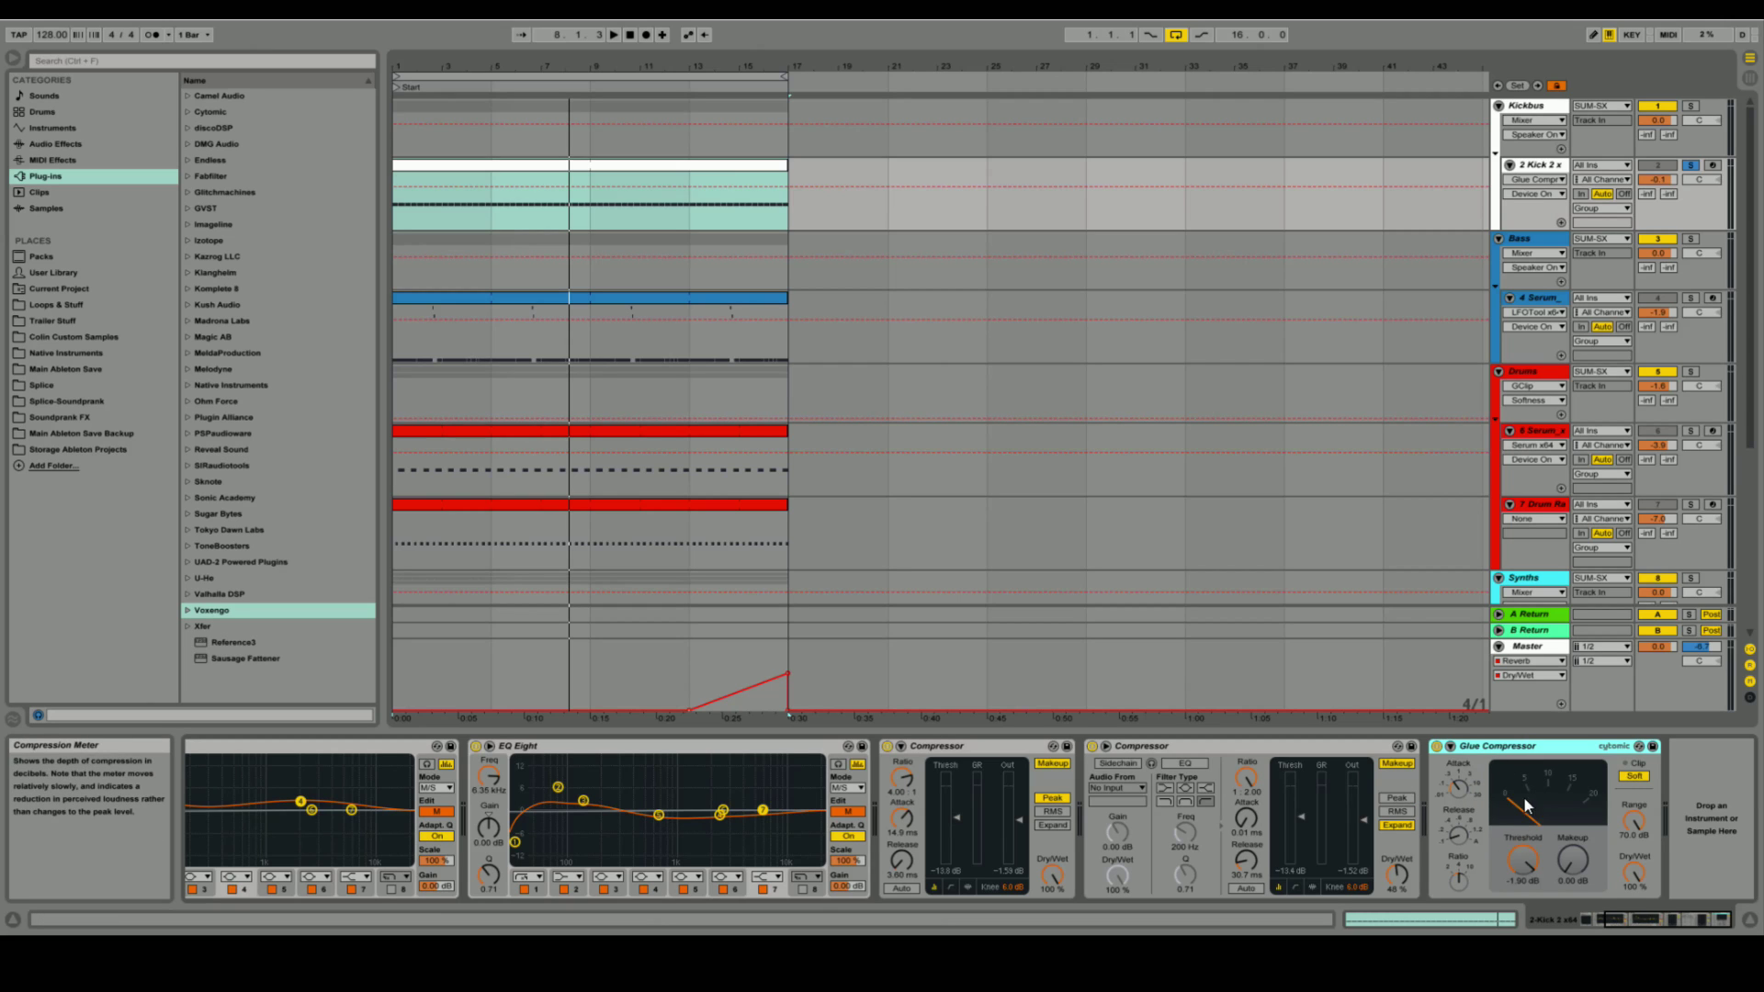
{"action": "left_click", "coordinate": [1639, 914]}
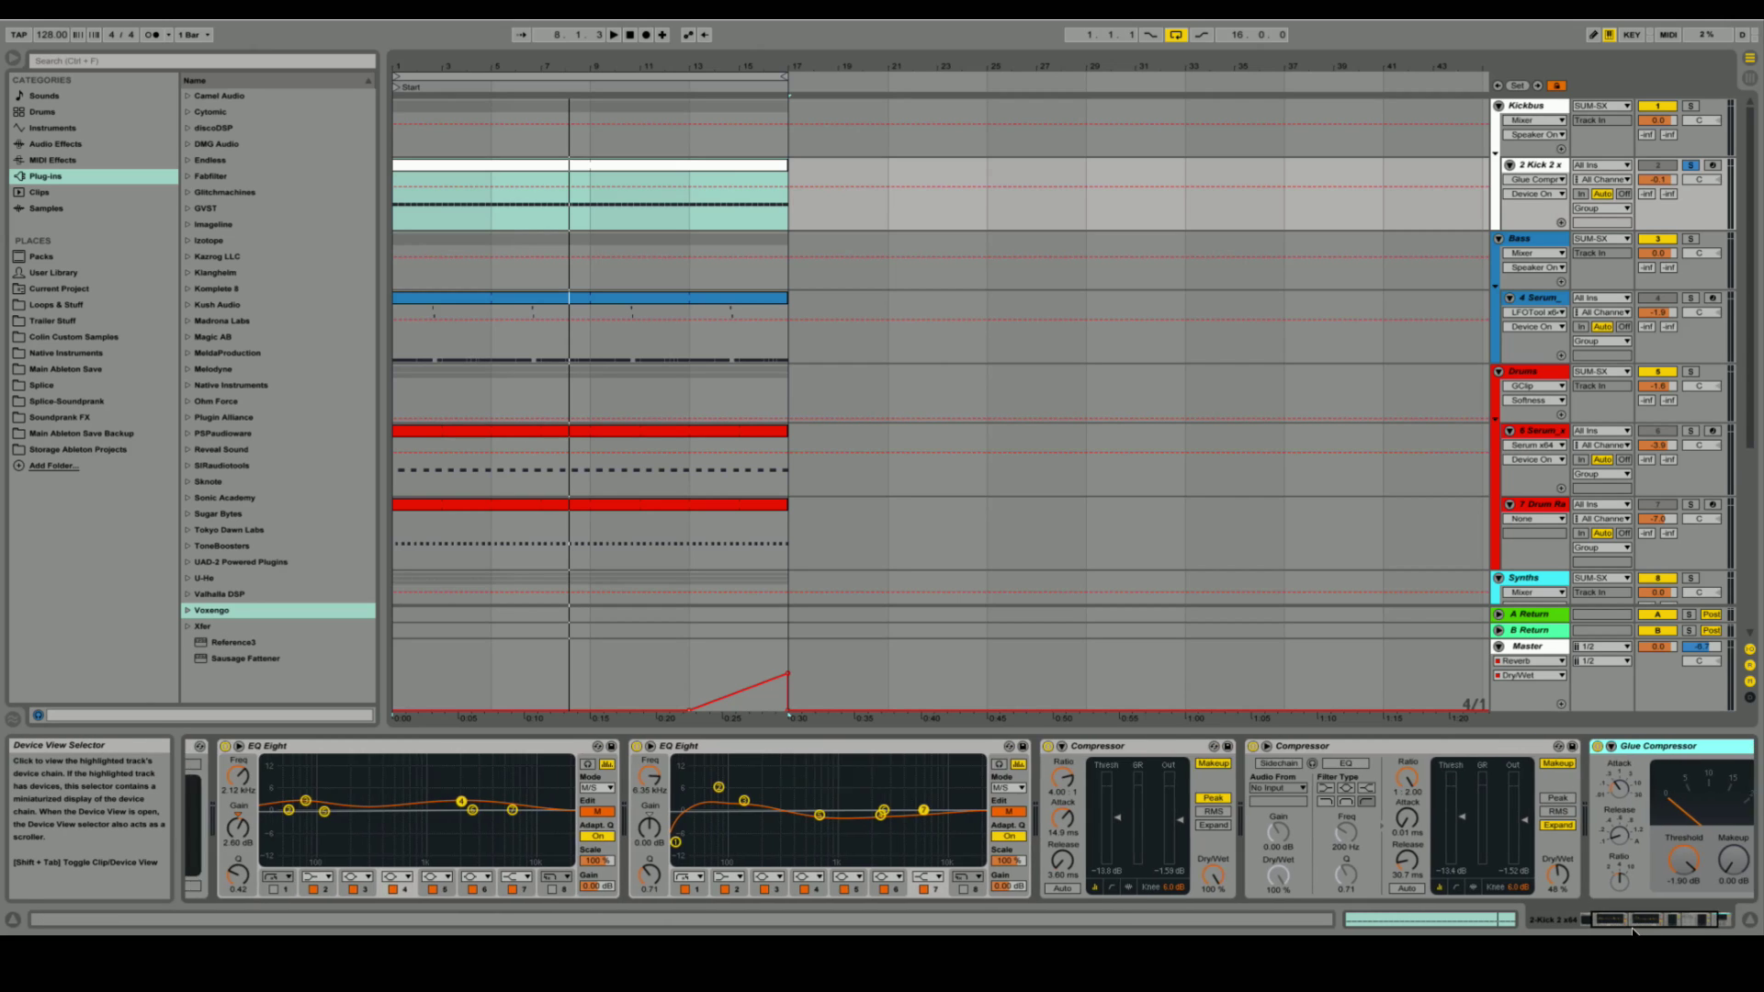
{"action": "left_click_drag", "start_coordinate": [1643, 921], "coordinate": [1673, 921]}
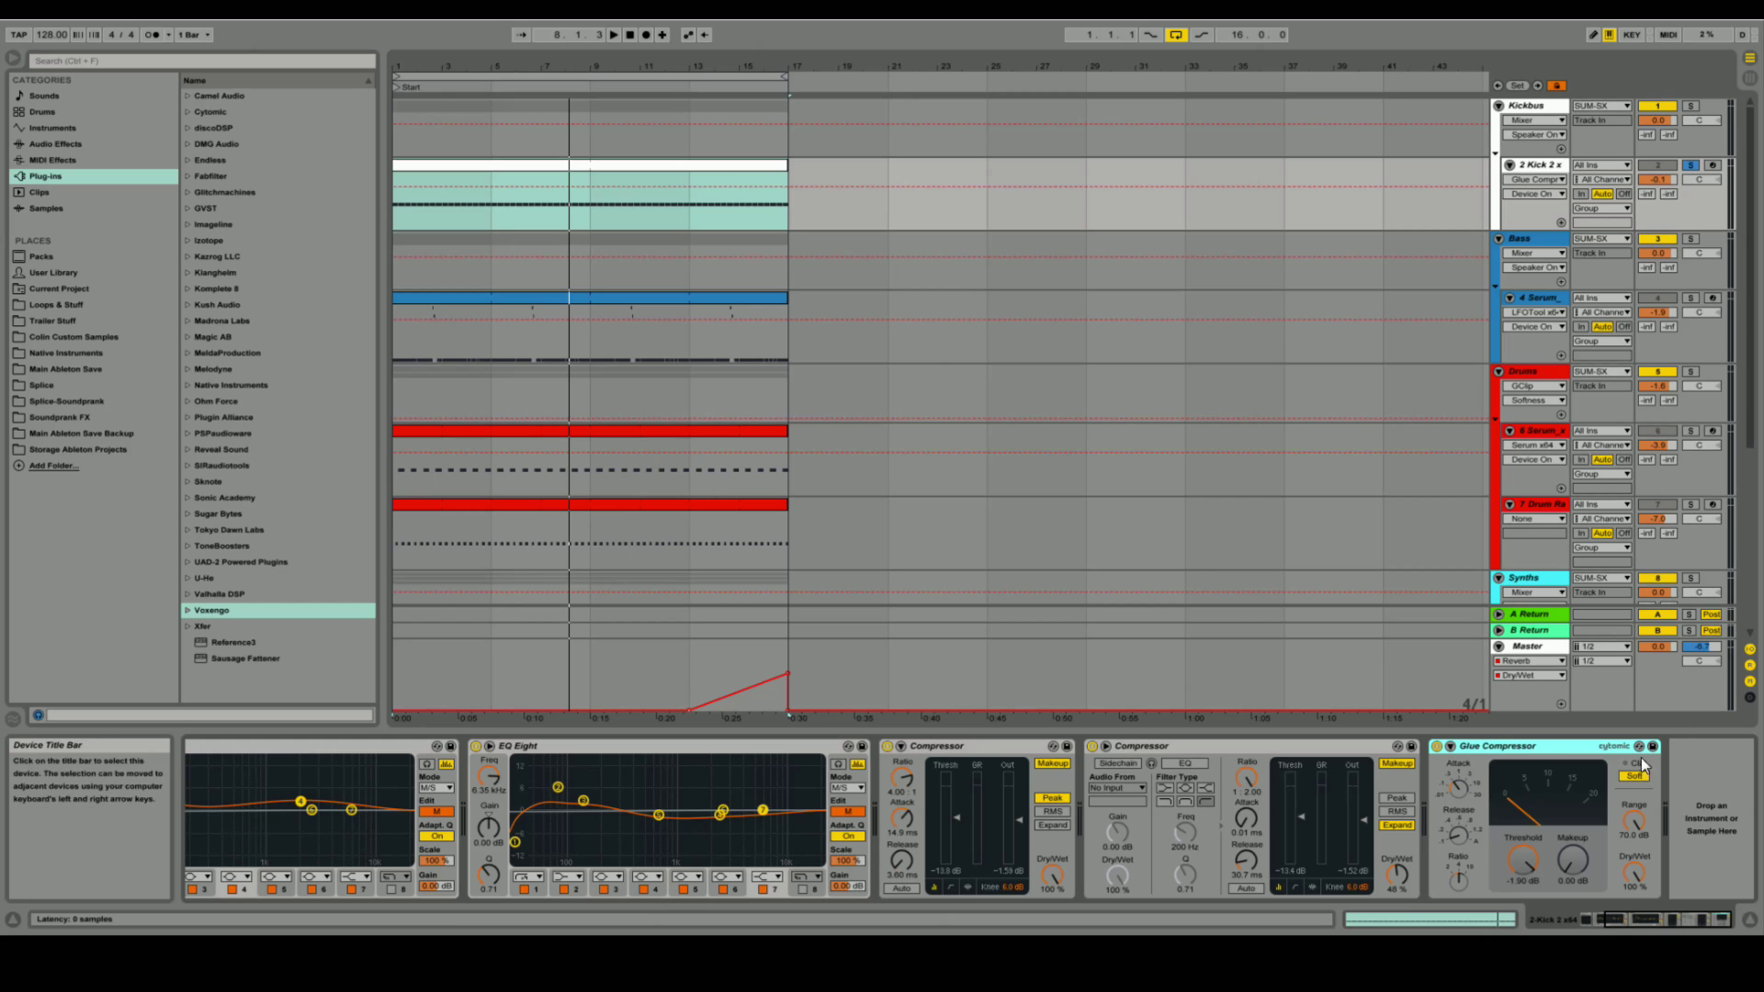
Step: Take the kick track out of solo and play the full mix briefly from bar 1
{"action": "left_click", "coordinate": [1692, 168]}
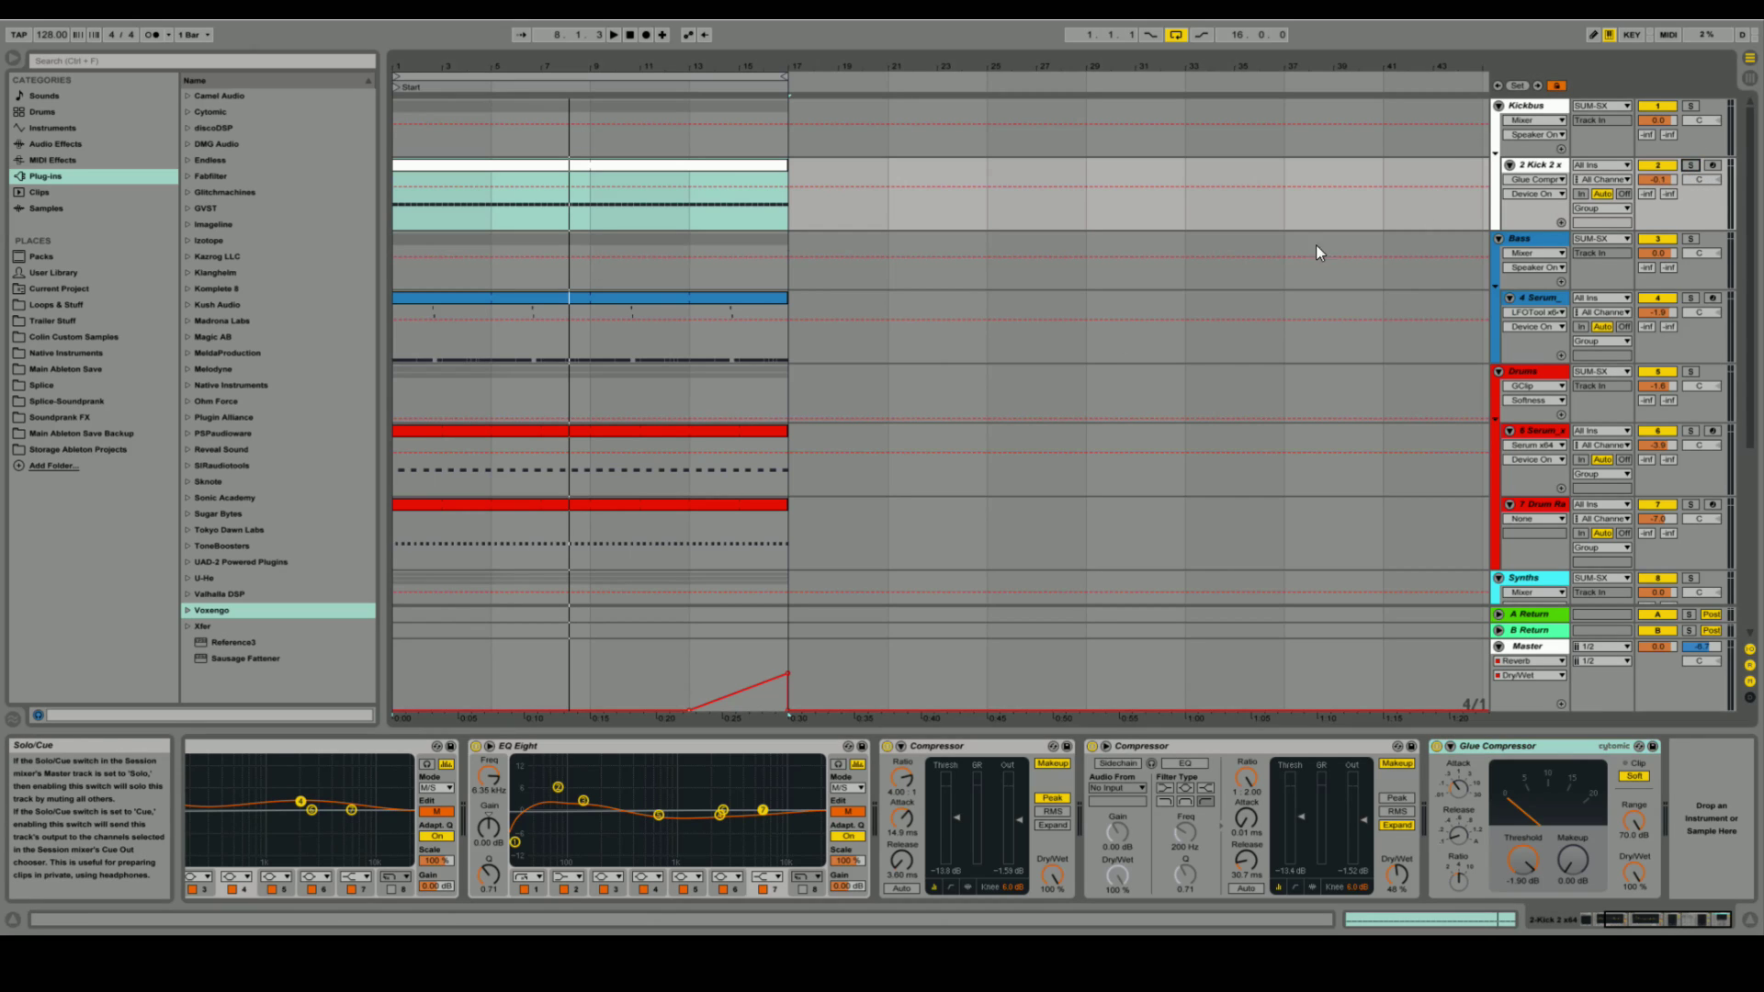
{"action": "left_click", "coordinate": [408, 218]}
{"action": "key", "text": "space"}
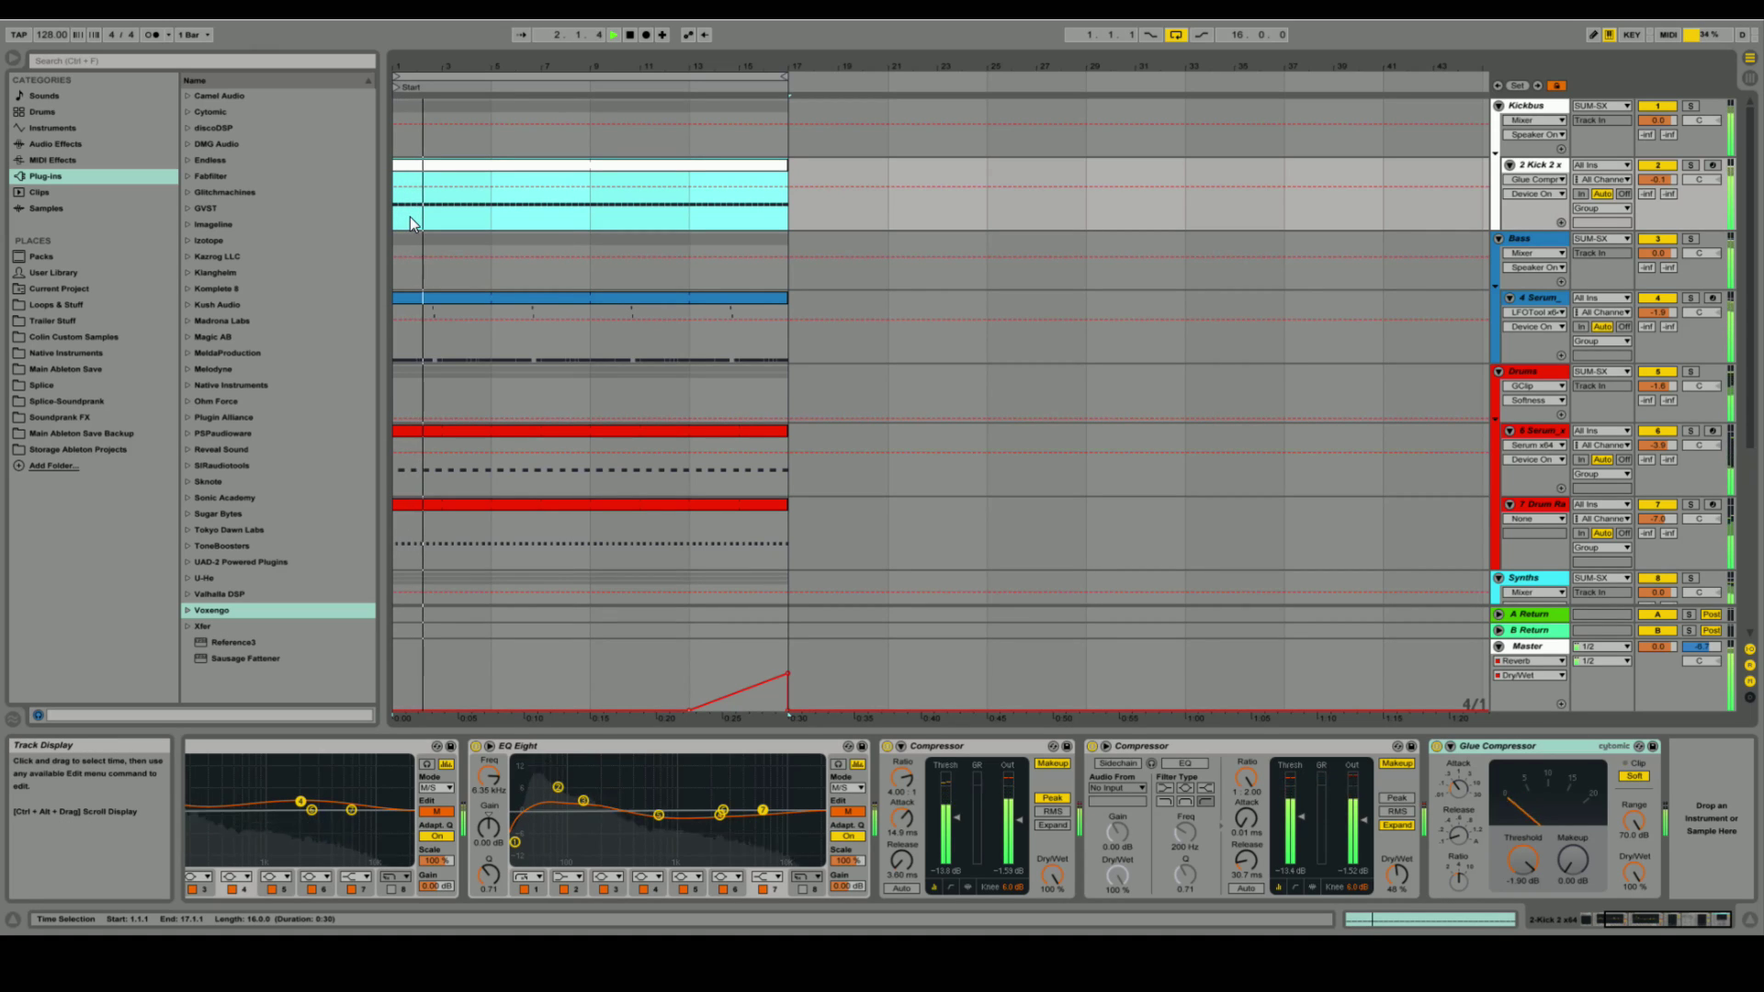
{"action": "key", "text": "space"}
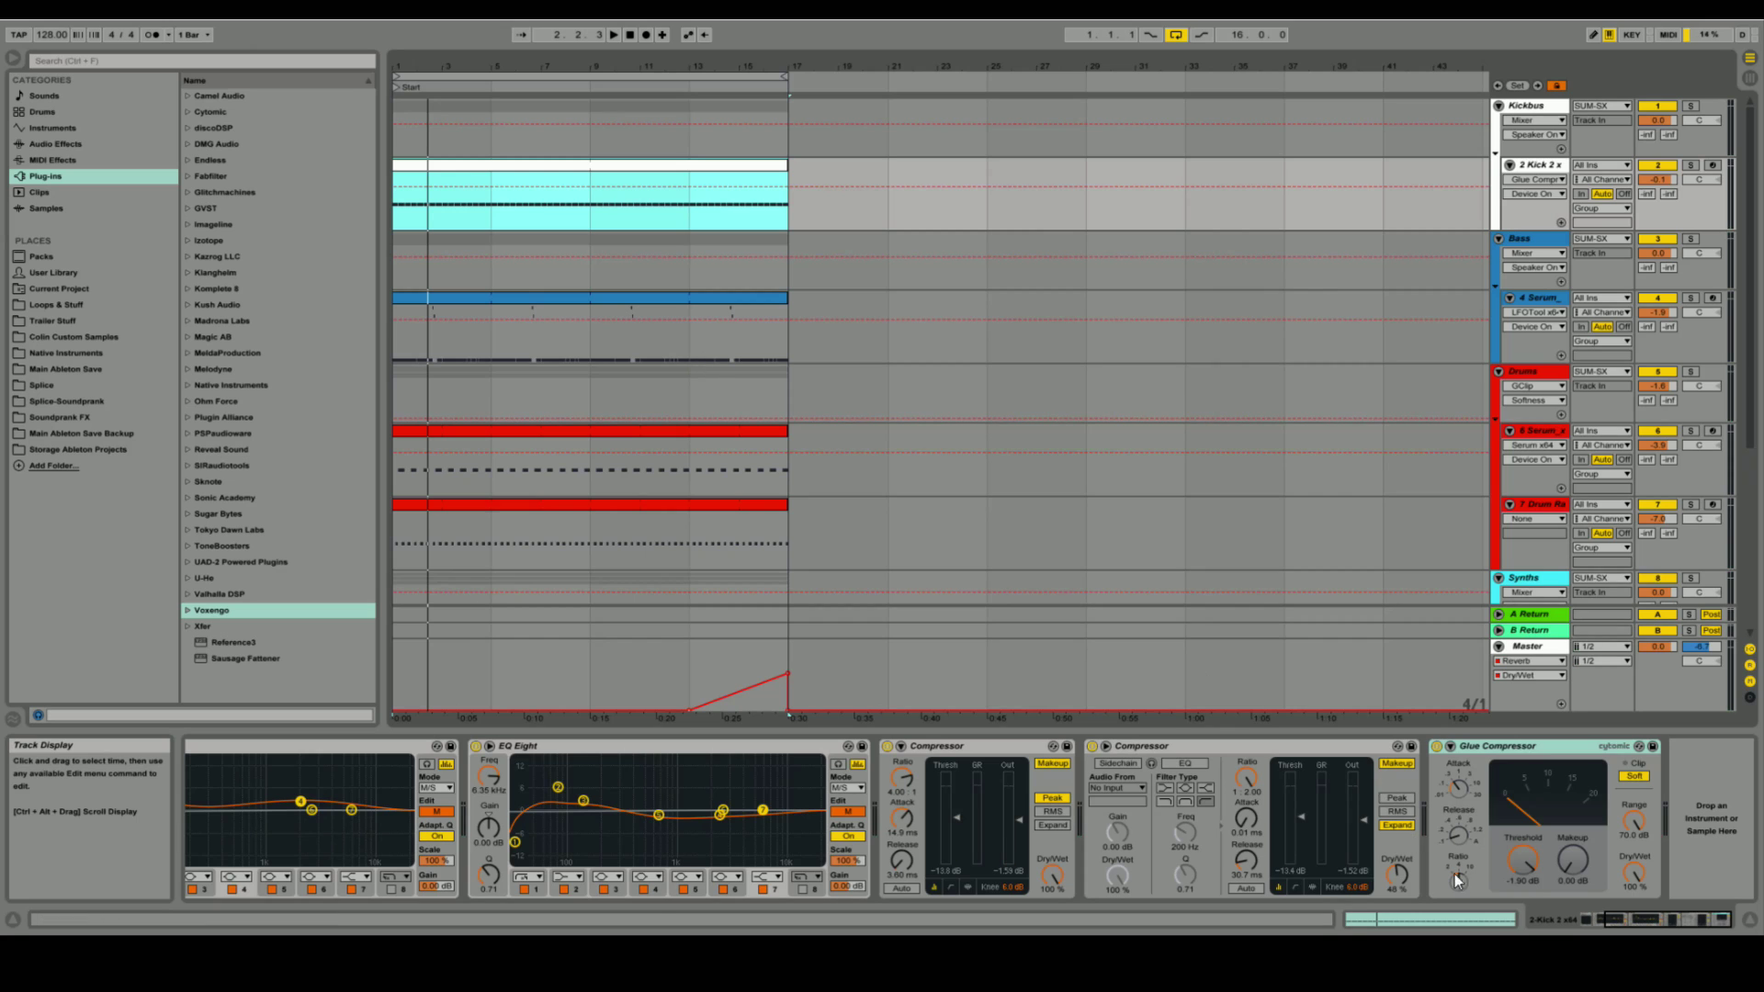
Step: Review the kick's device chain from Kick 2 through both EQ Eights and Compressors to the Glue Compressor
{"action": "left_click_drag", "start_coordinate": [1660, 917], "coordinate": [1600, 909]}
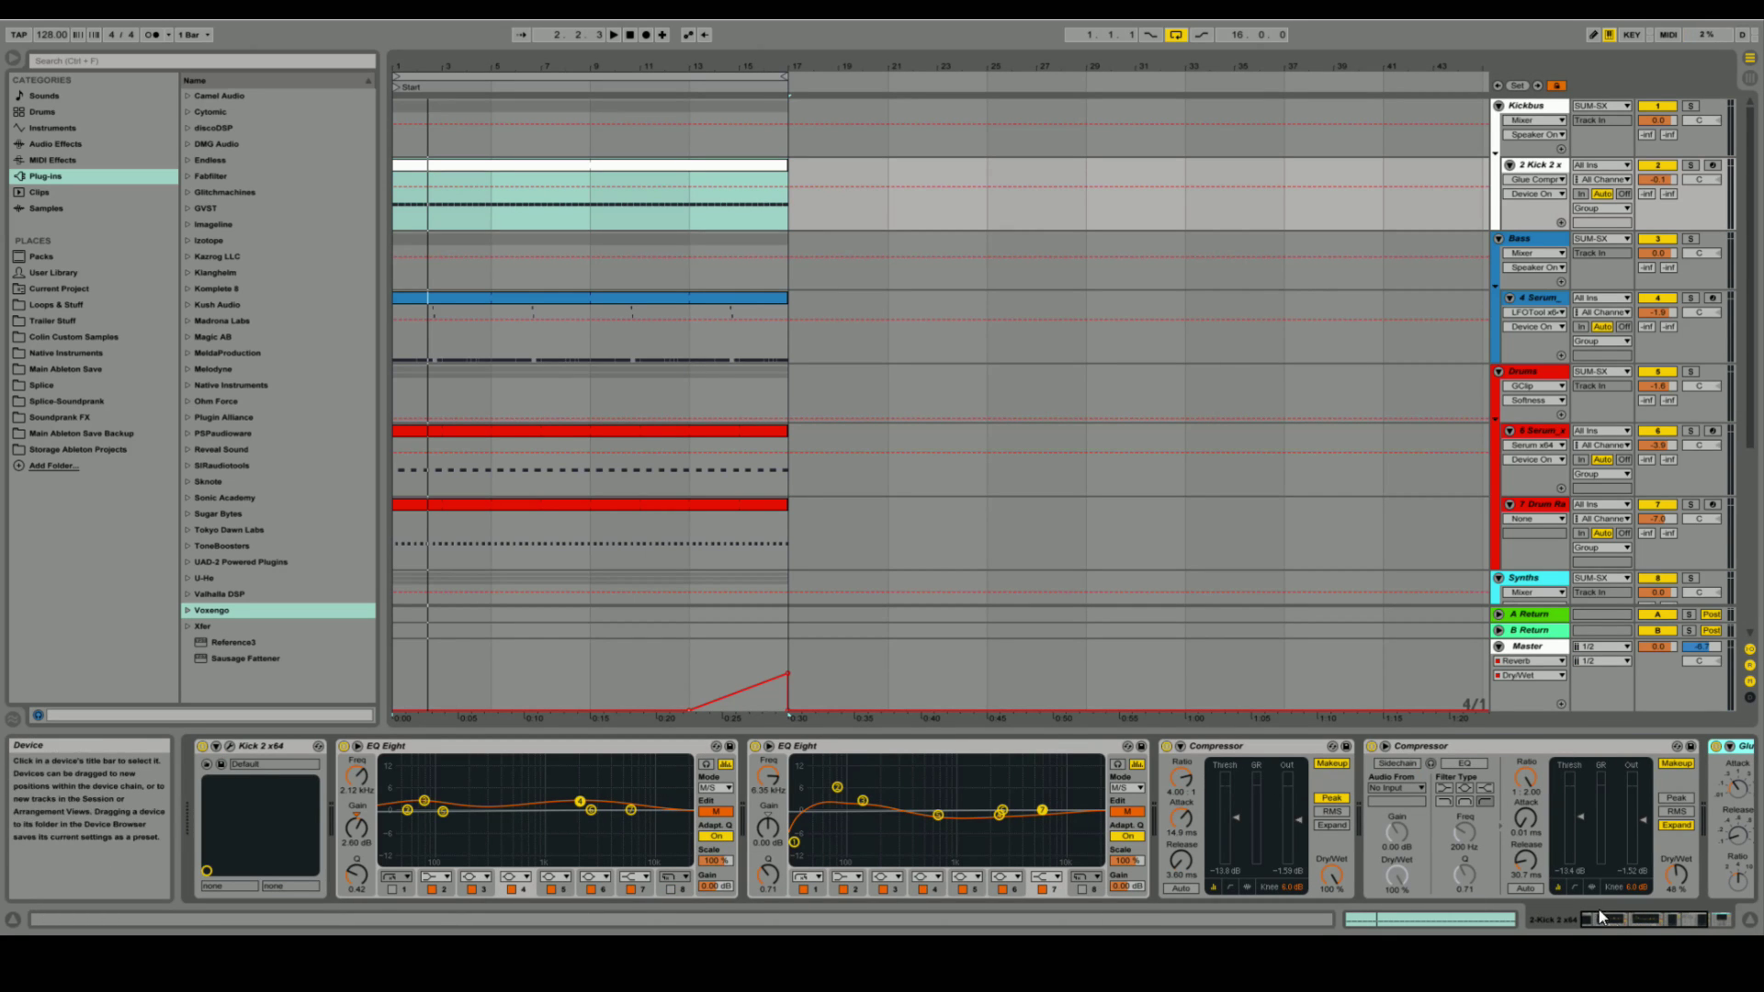
{"action": "left_click_drag", "start_coordinate": [1640, 919], "coordinate": [1673, 919]}
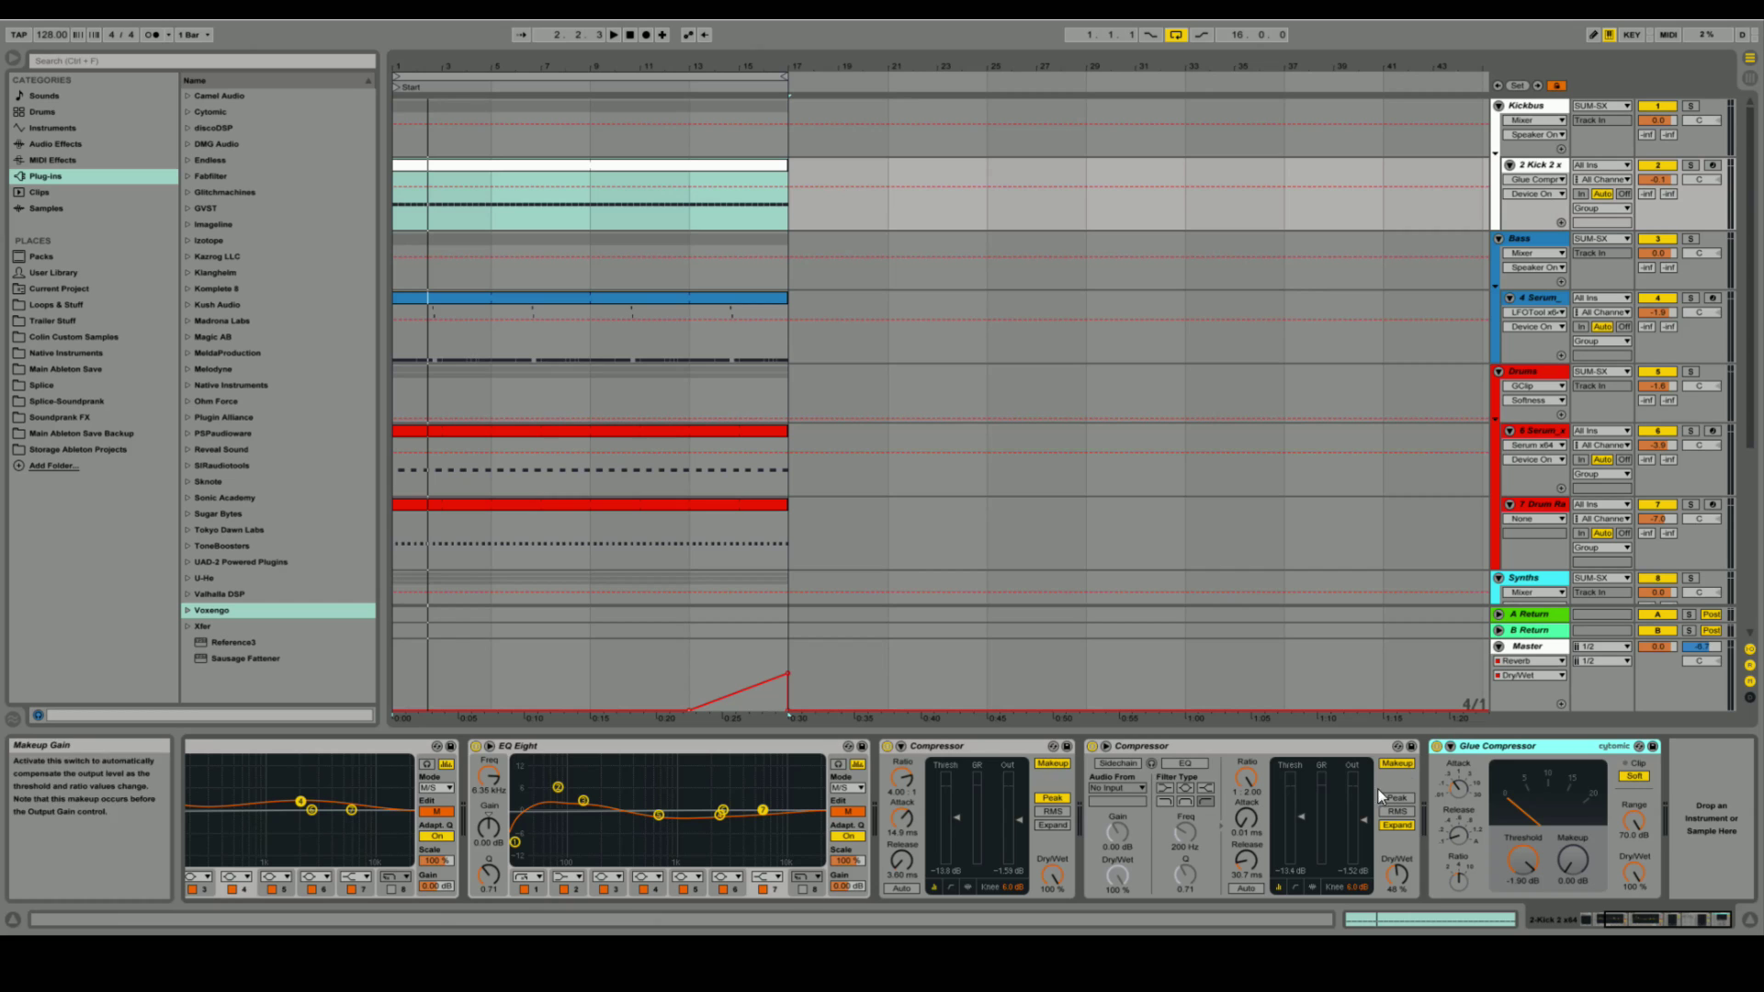
{"action": "left_click", "coordinate": [1654, 919]}
{"action": "left_click", "coordinate": [1640, 928]}
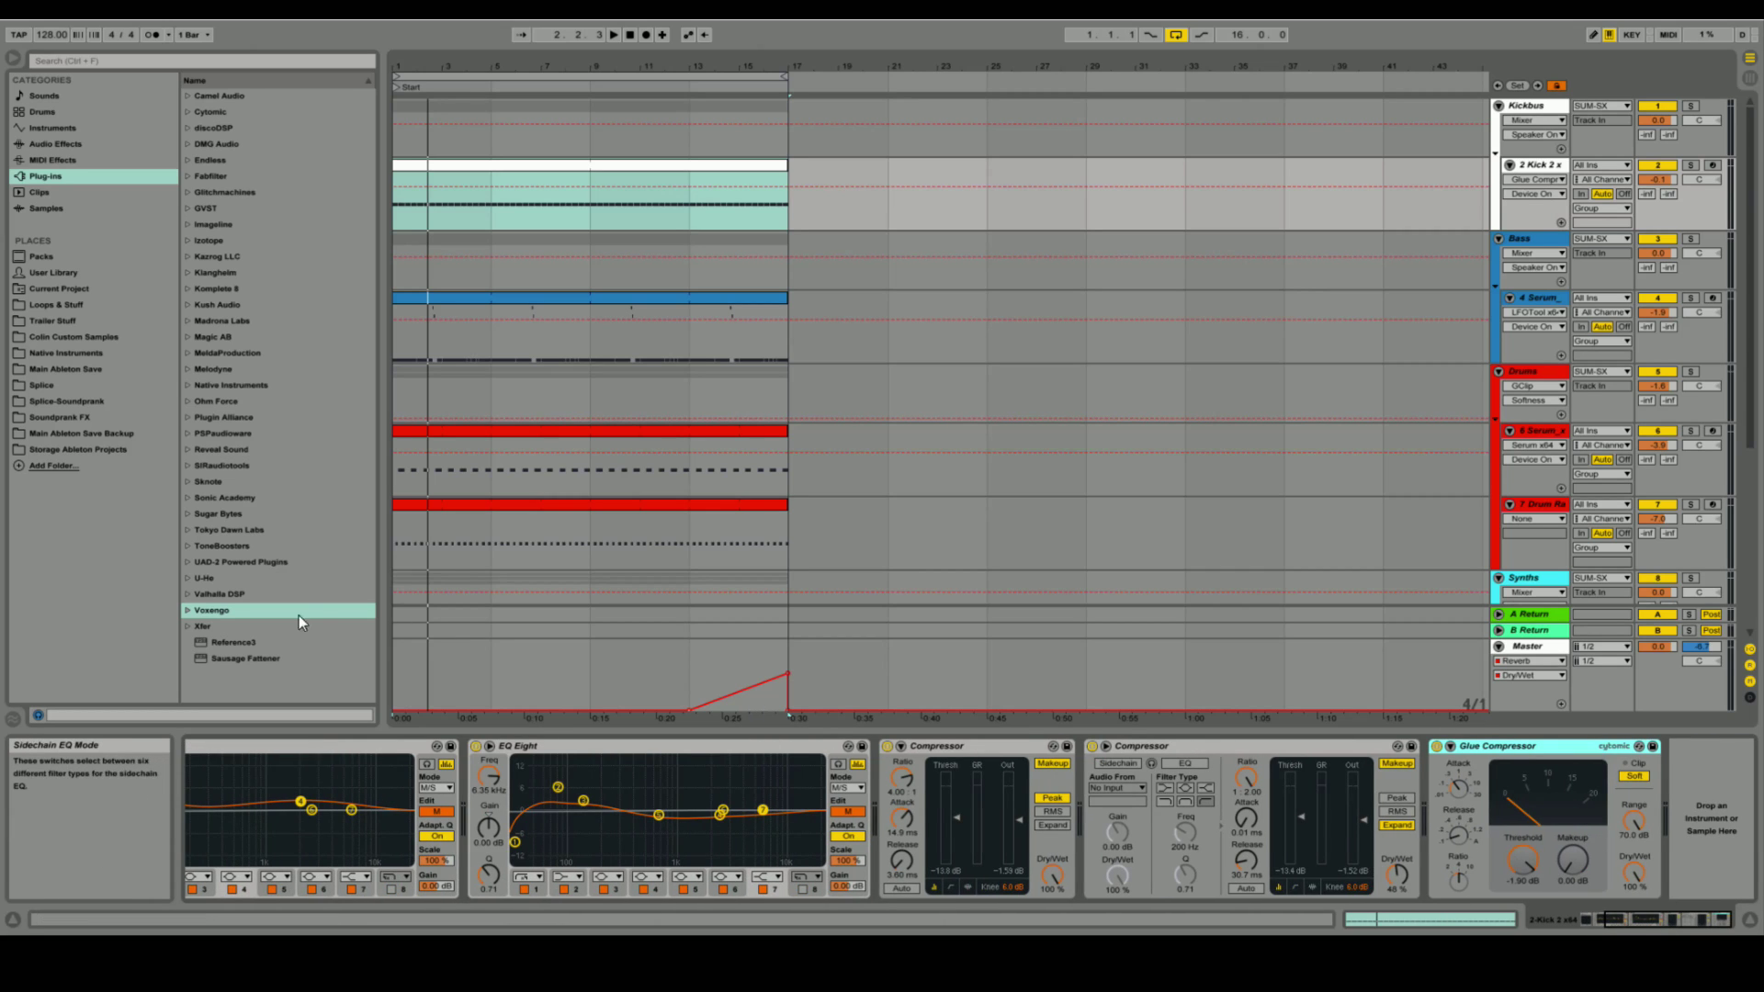
Step: Insert a Utility with -5 dB gain between the second Compressor and the Glue Compressor, and bypass the Glue Compressor
{"action": "left_click", "coordinate": [78, 145]}
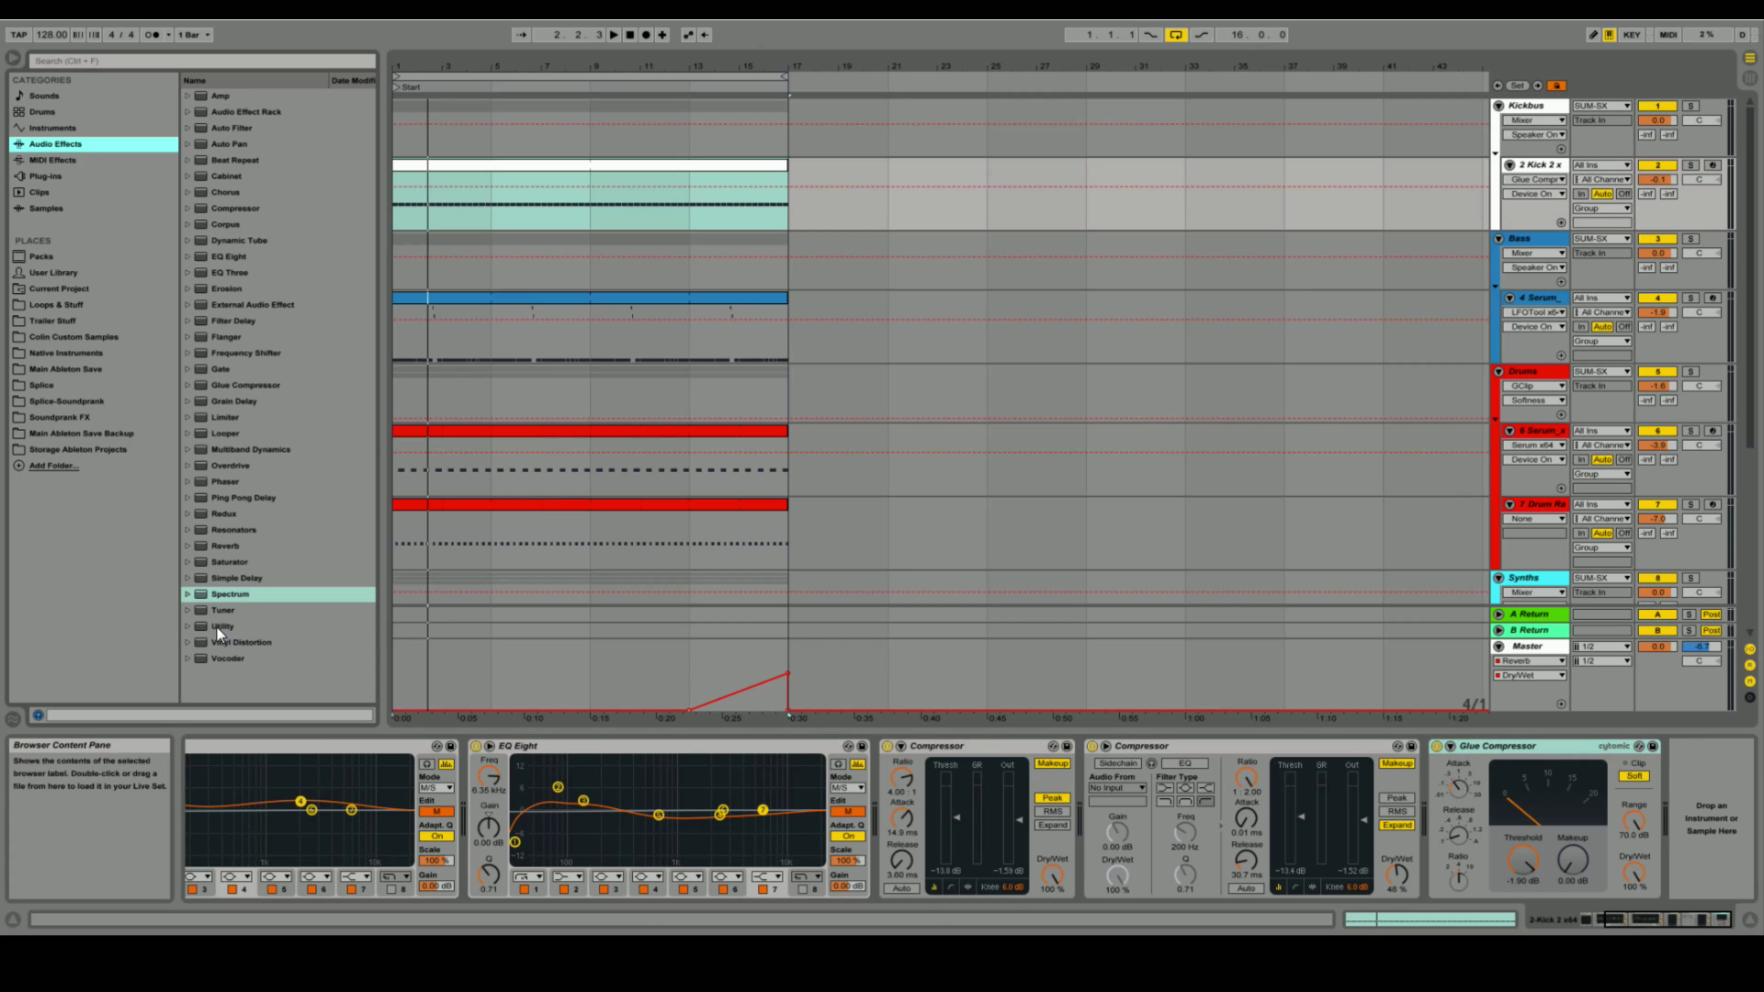
{"action": "left_click", "coordinate": [222, 625]}
{"action": "left_click_drag", "start_coordinate": [1444, 871], "coordinate": [1446, 867]}
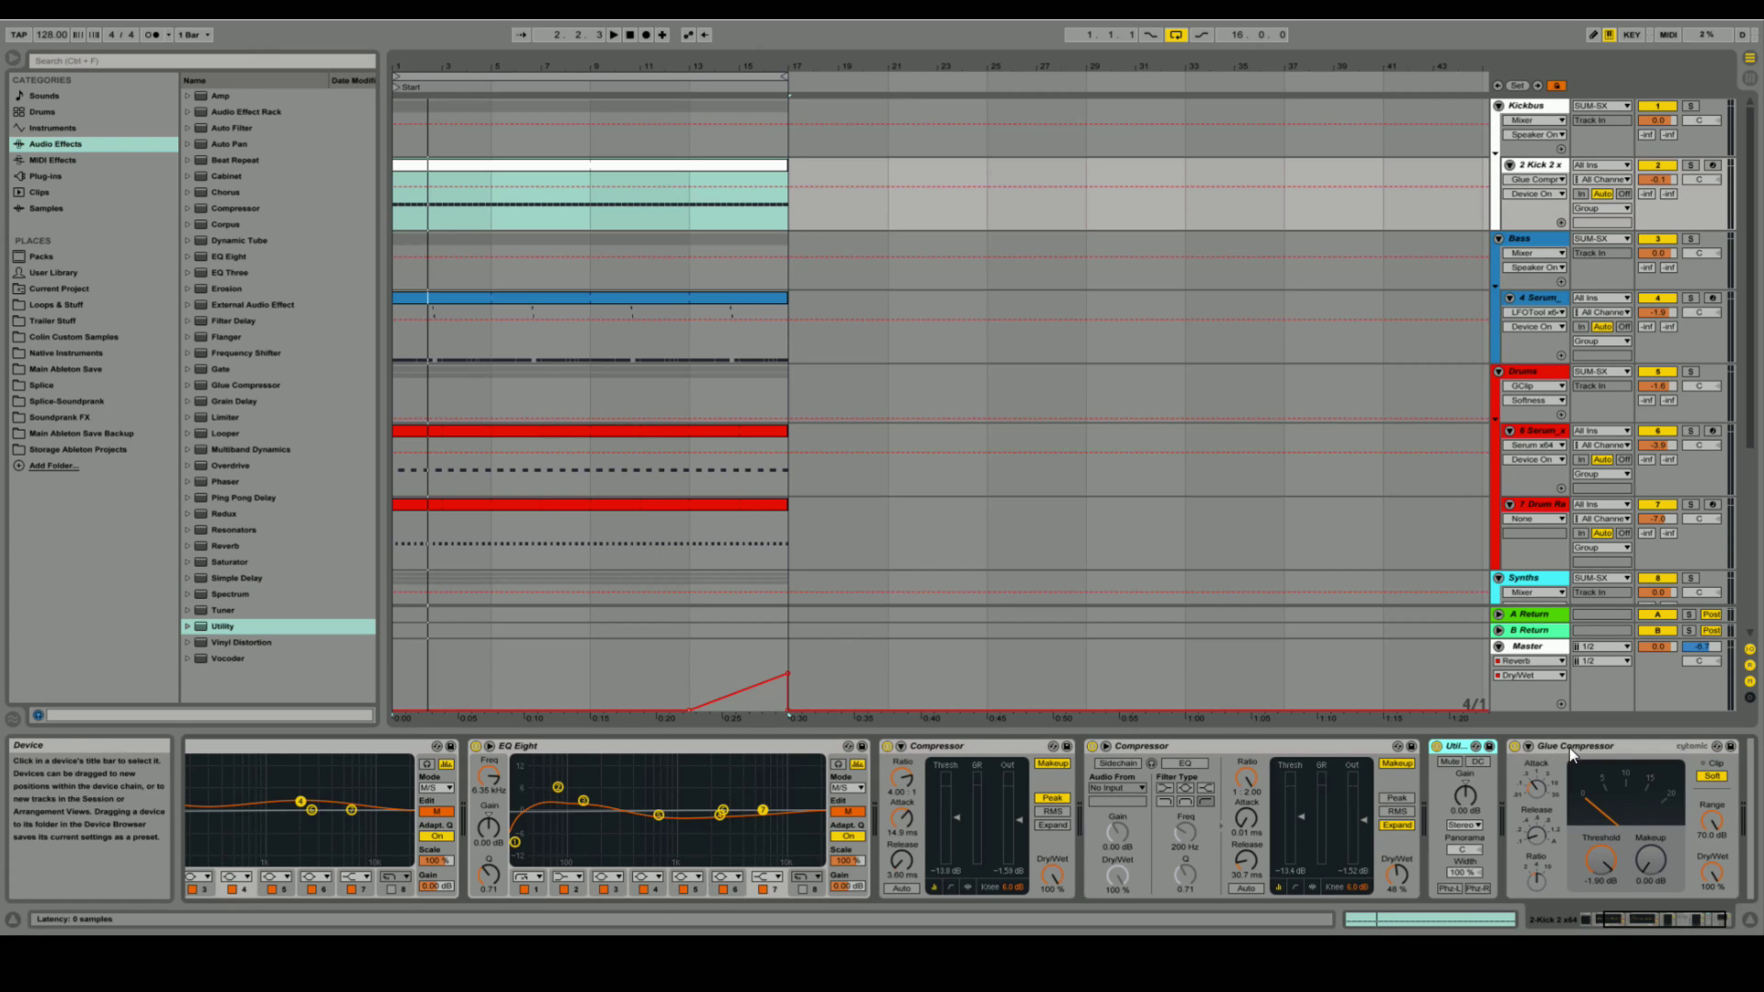
{"action": "left_click", "coordinate": [1466, 796]}
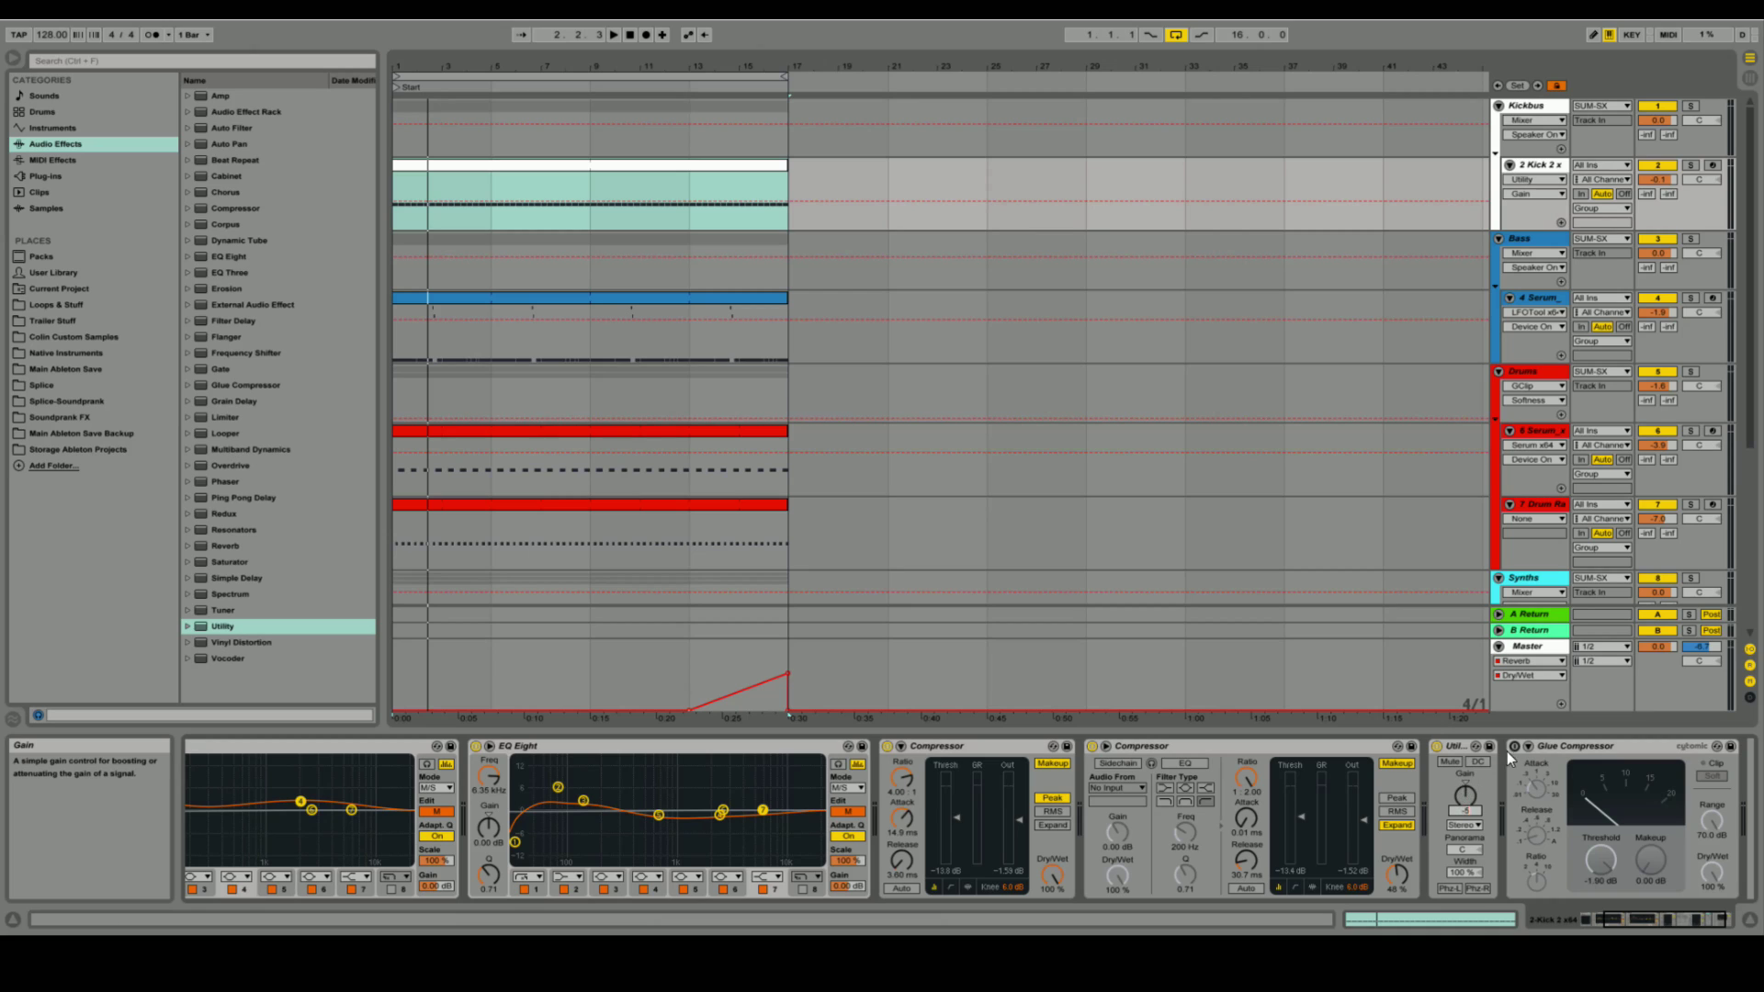
{"action": "type", "text": "-5"}
{"action": "key", "text": "Return"}
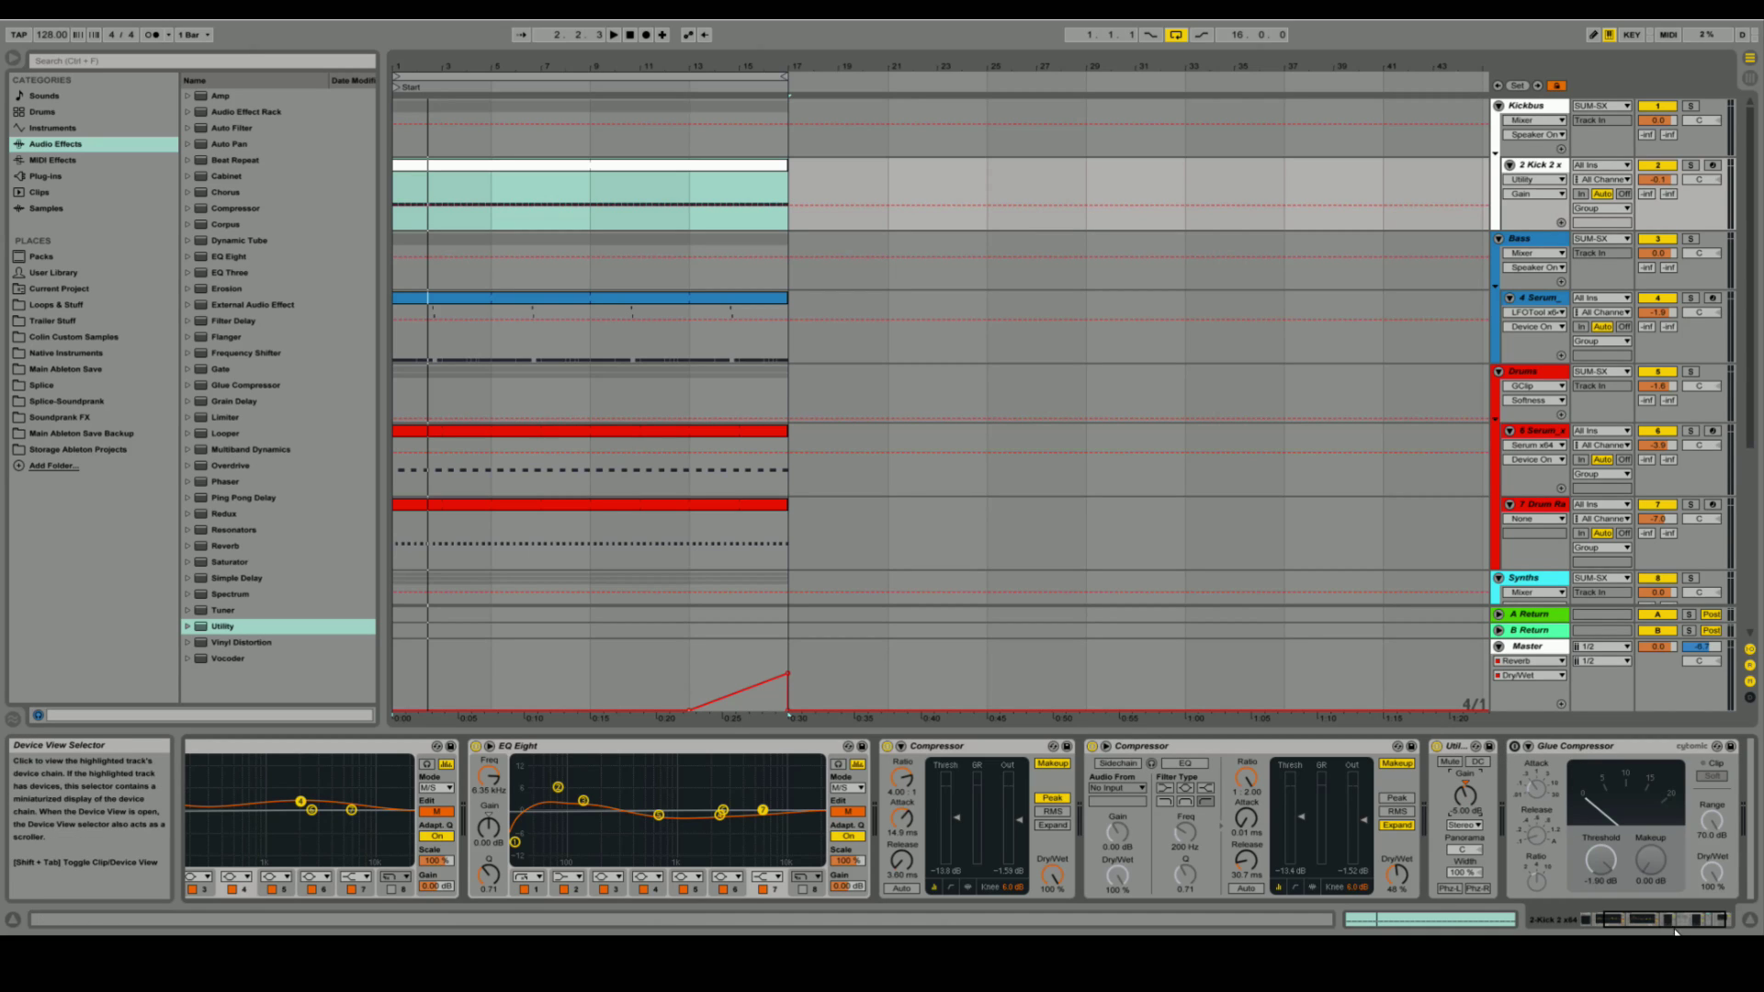
Step: Solo the kick track and play it briefly from bar 1 to hear the current chain
{"action": "left_click", "coordinate": [1690, 166]}
{"action": "scroll", "coordinate": [1485, 862], "scroll_direction": "left", "scroll_amount": 3}
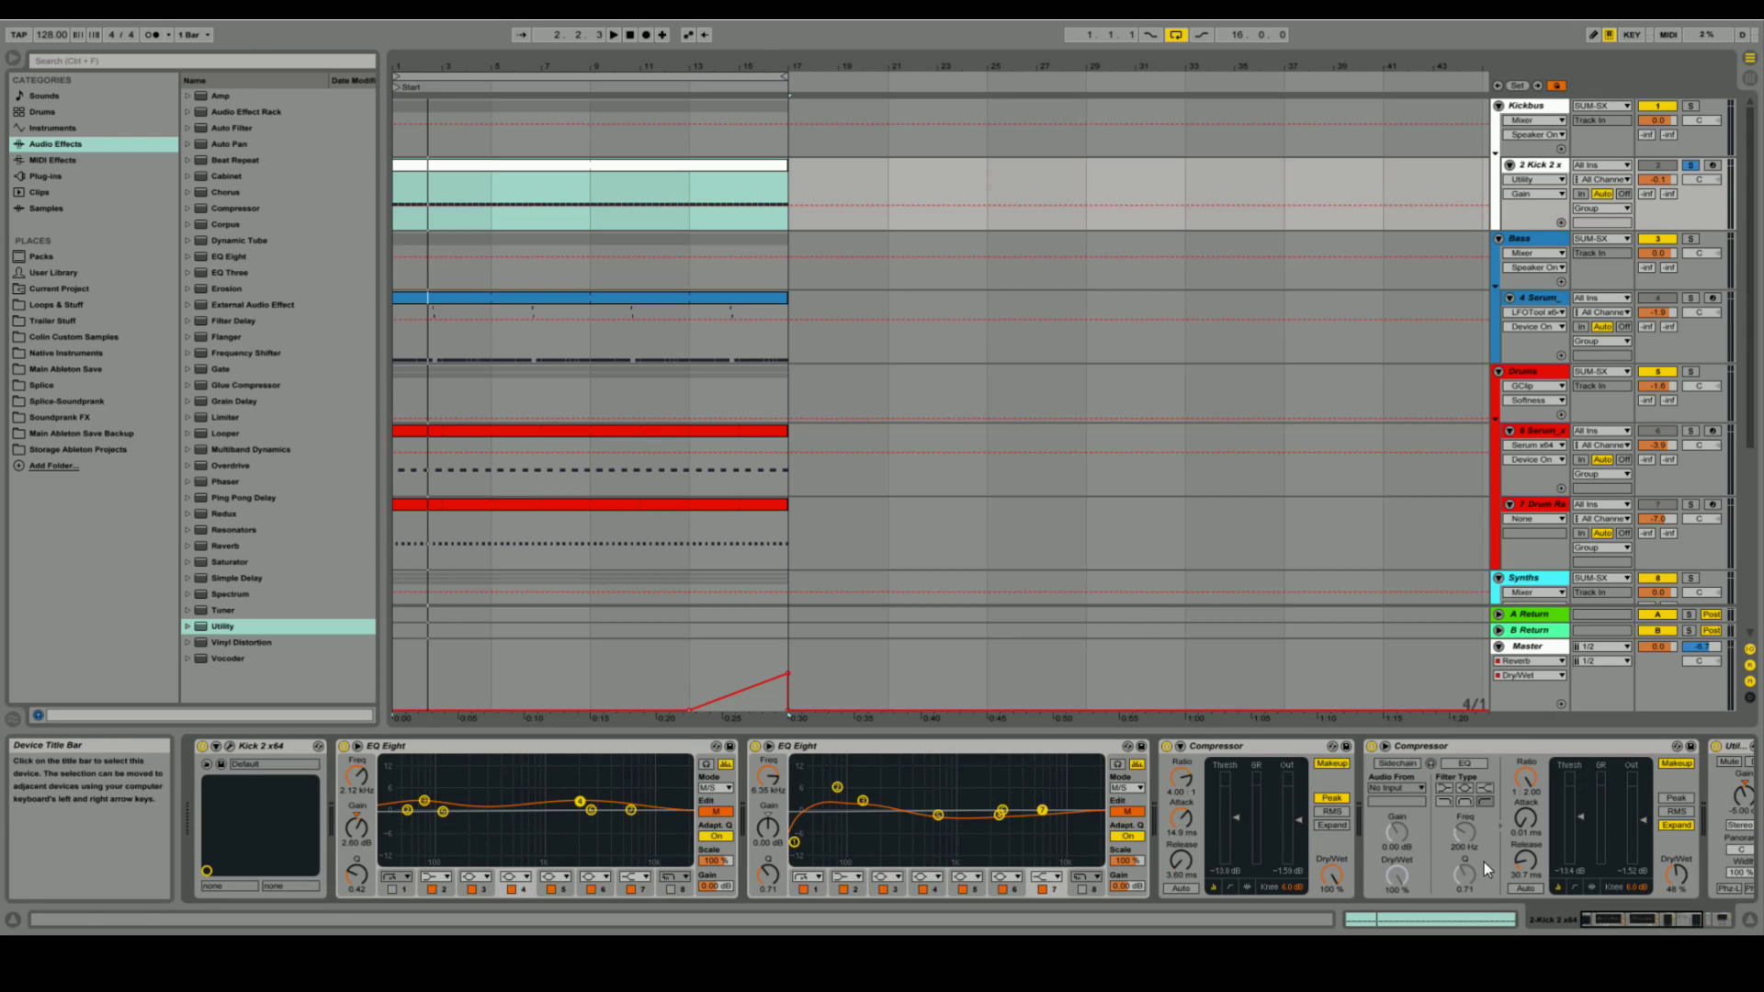
{"action": "key", "text": "space"}
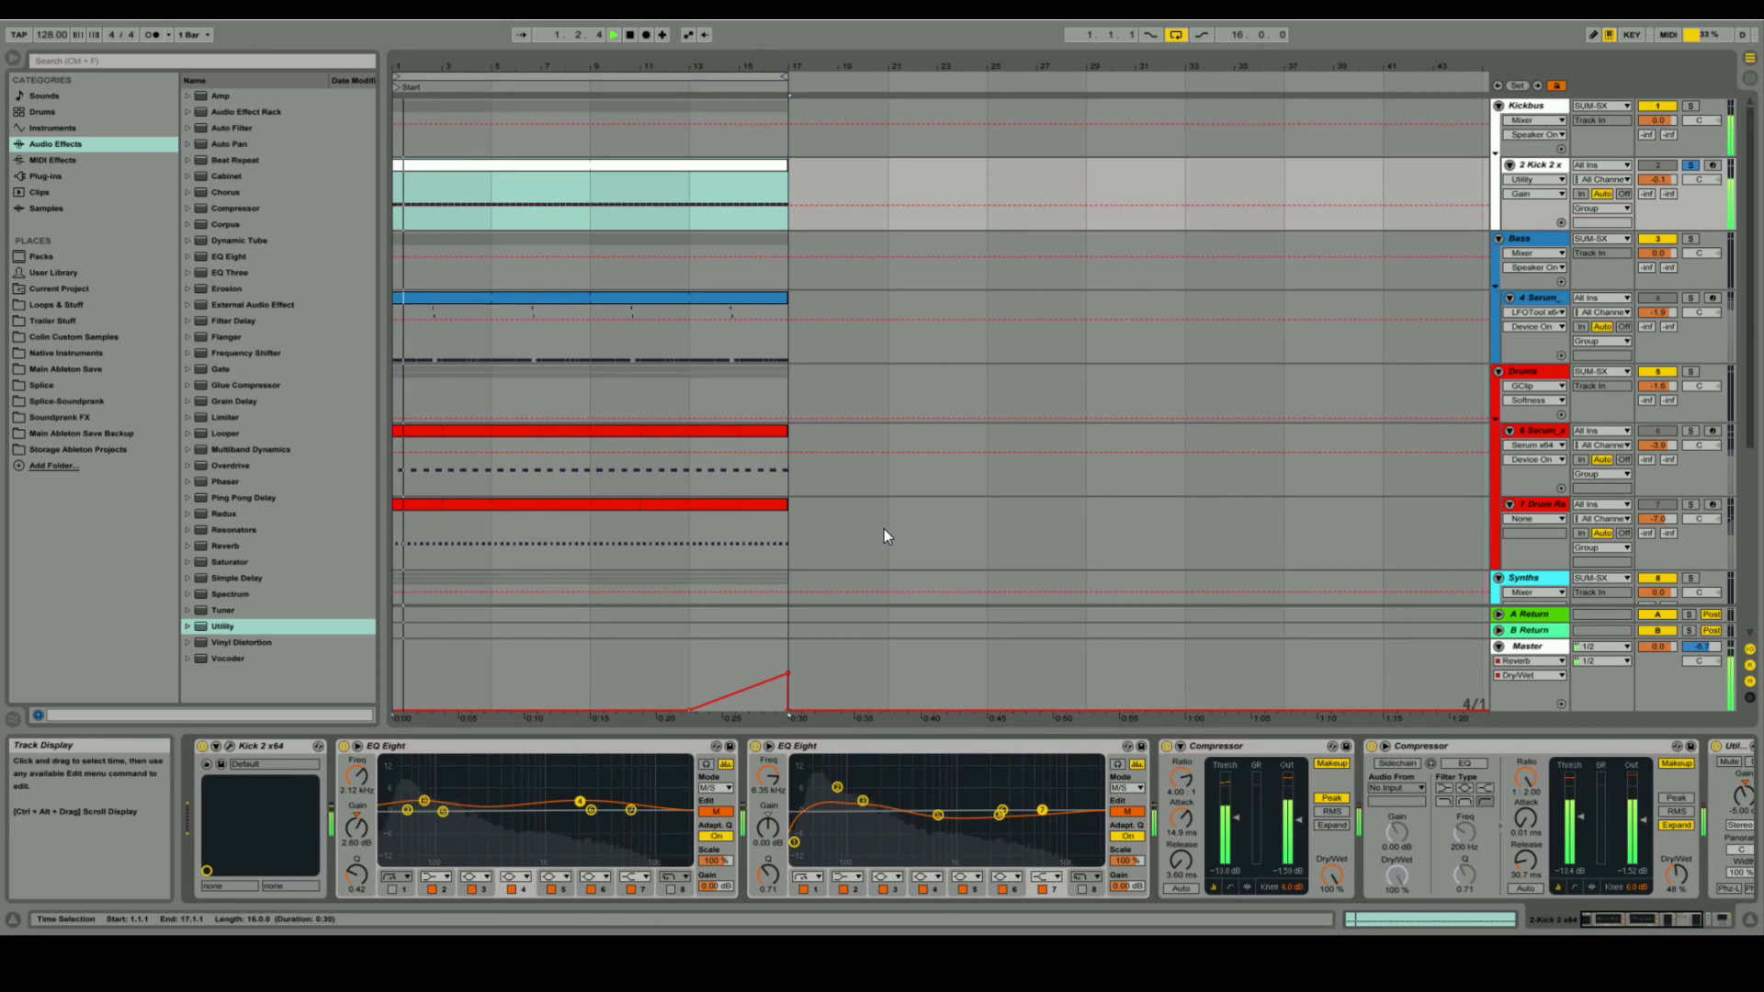
{"action": "key", "text": "space"}
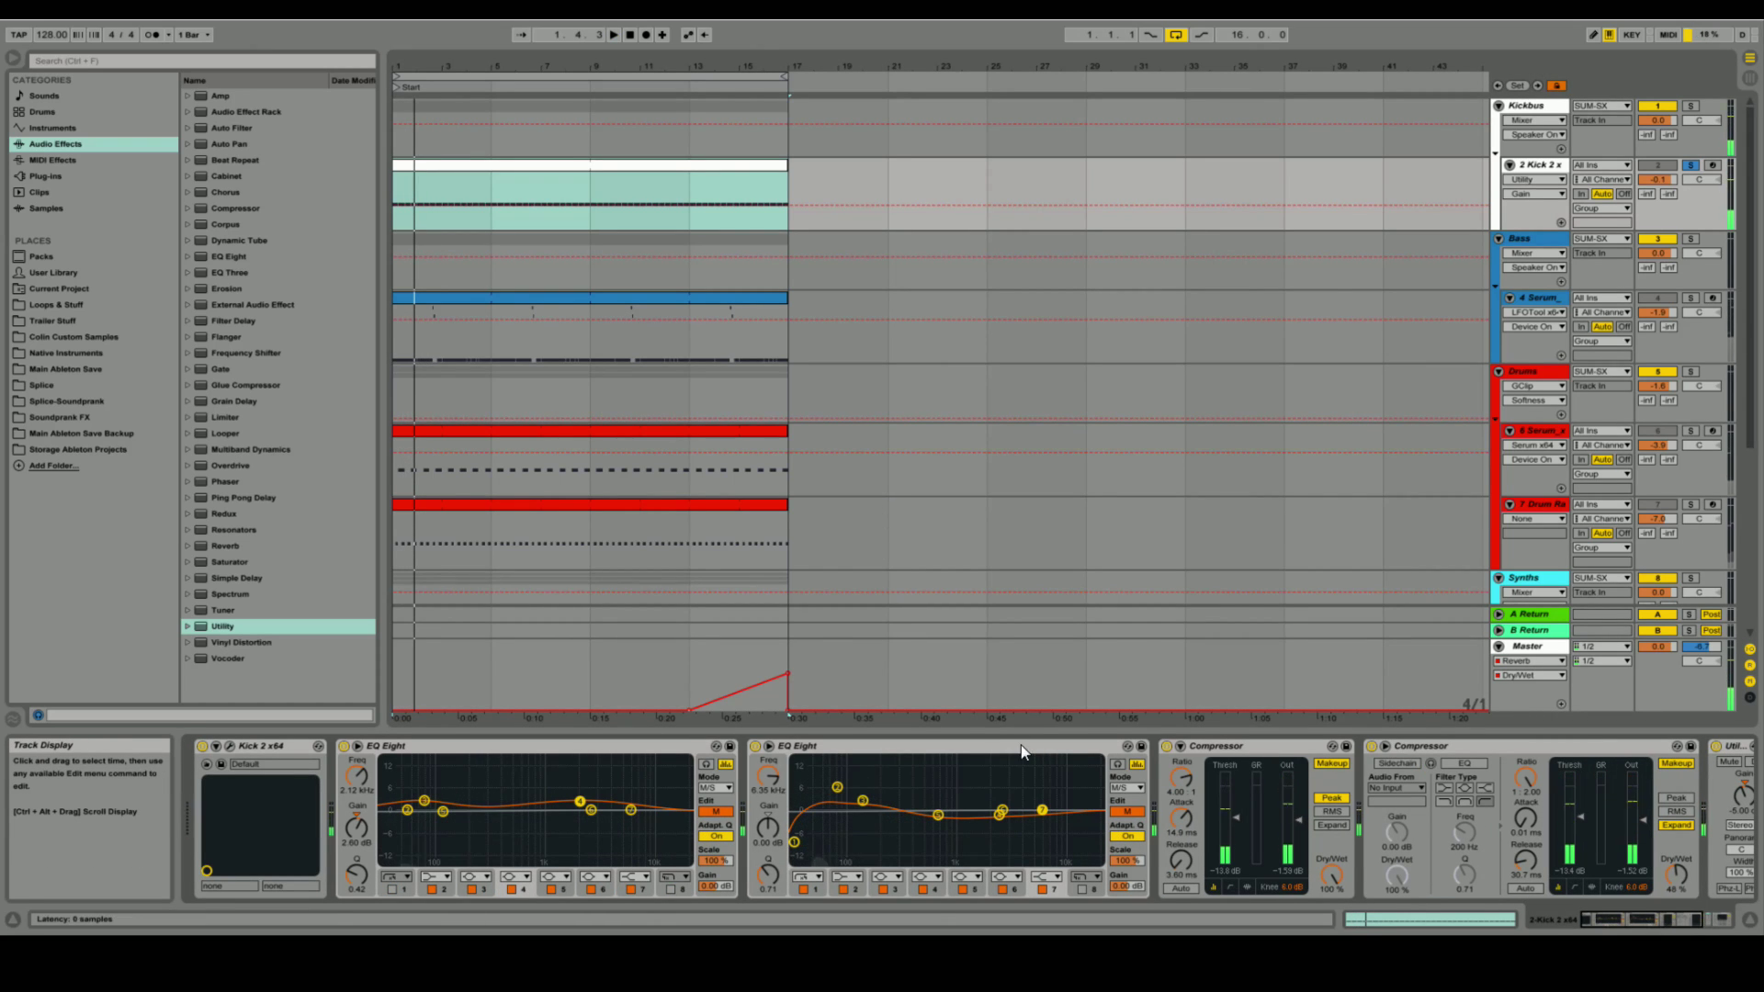
Step: Open the Kick 2 synth, examine its pitch envelope and click layers, and close it again
{"action": "left_click", "coordinate": [229, 751]}
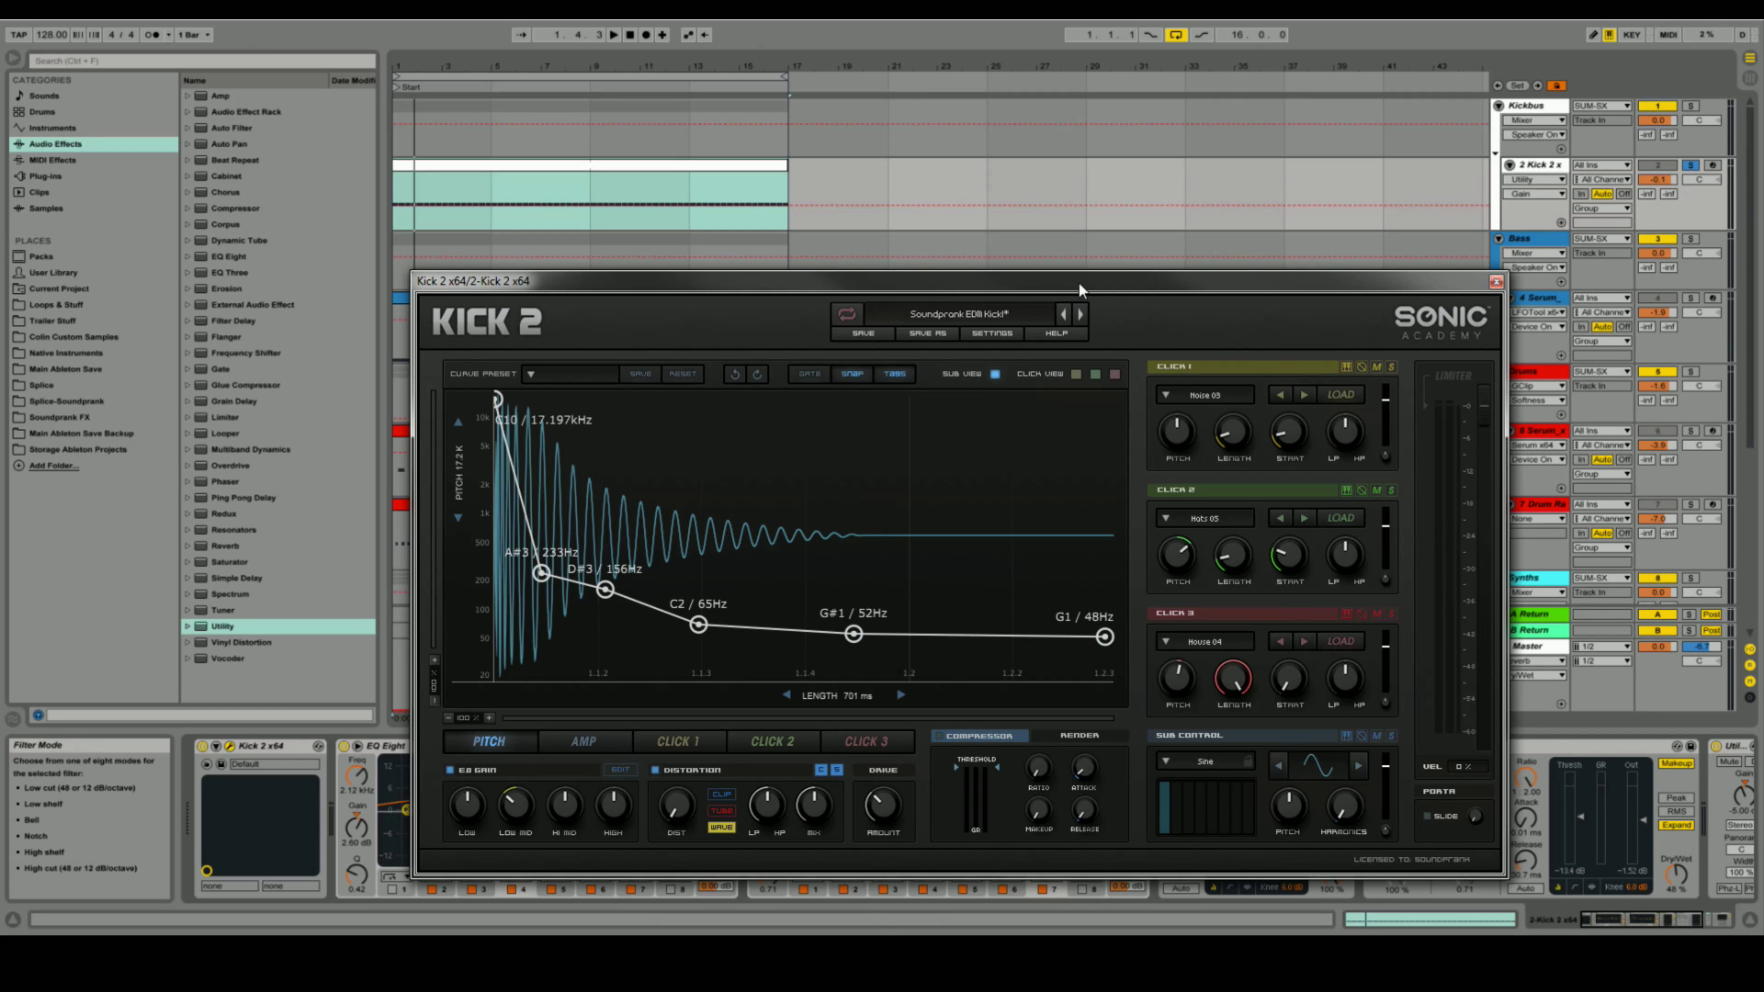
{"action": "left_click_drag", "start_coordinate": [1107, 283], "coordinate": [1102, 119]}
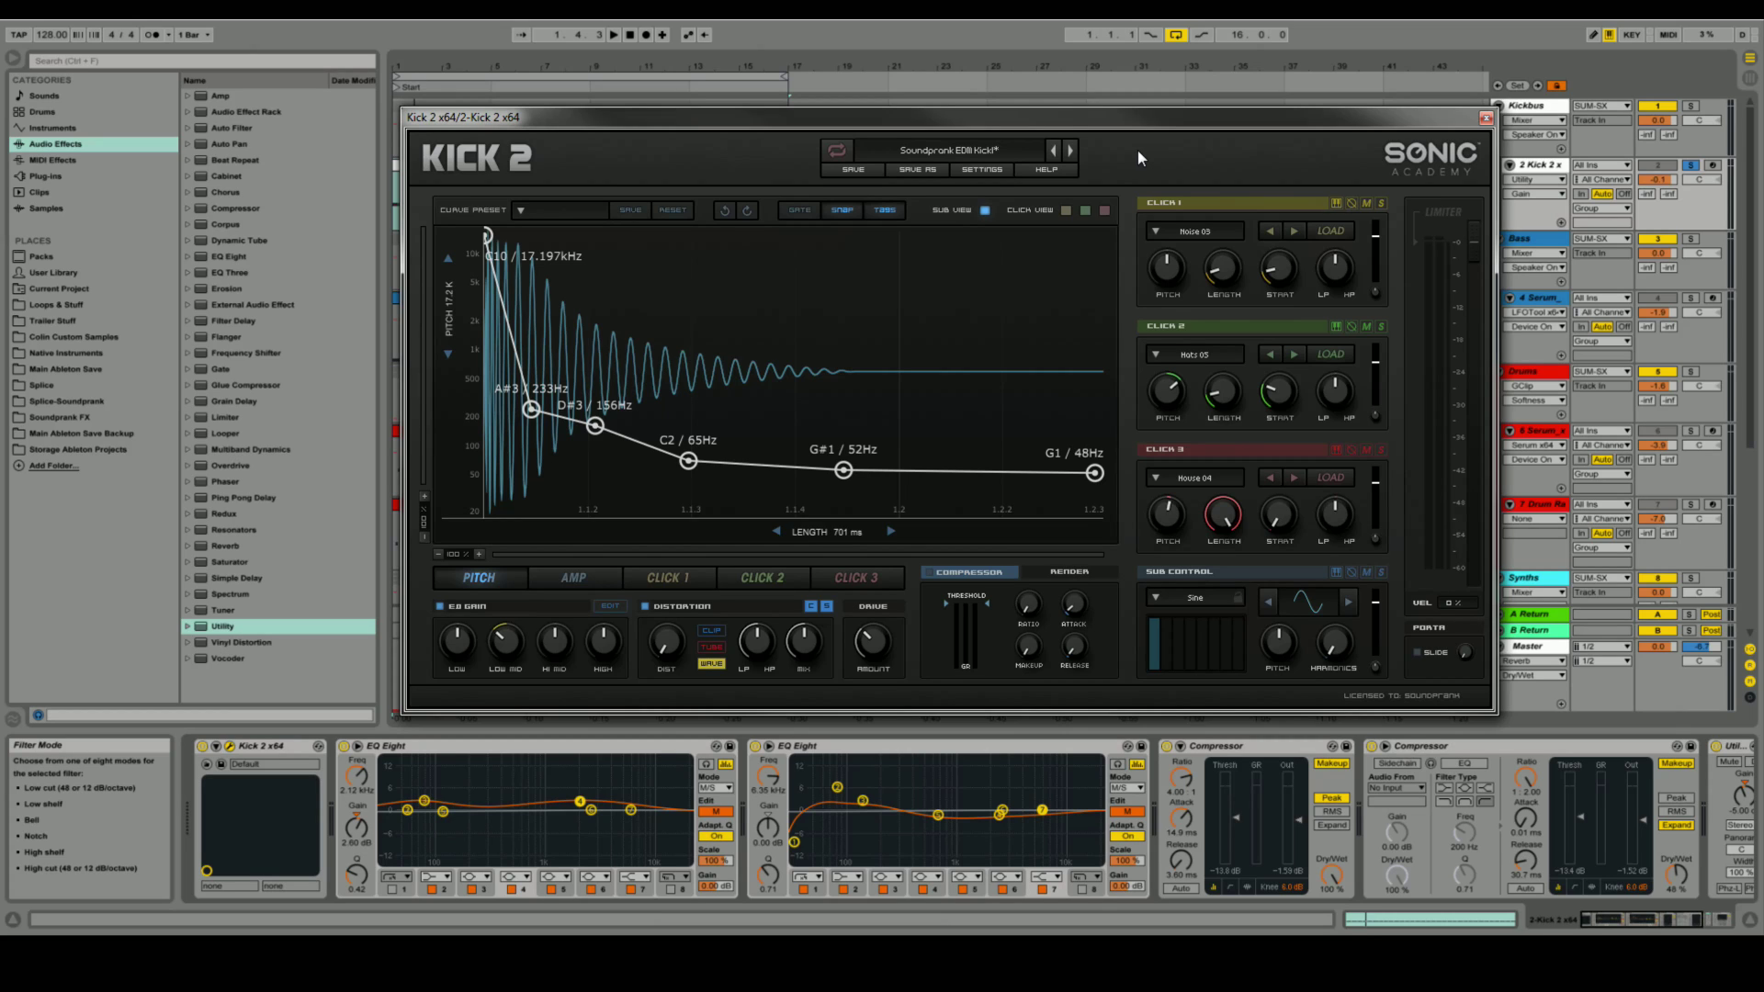
{"action": "left_click", "coordinate": [1486, 117]}
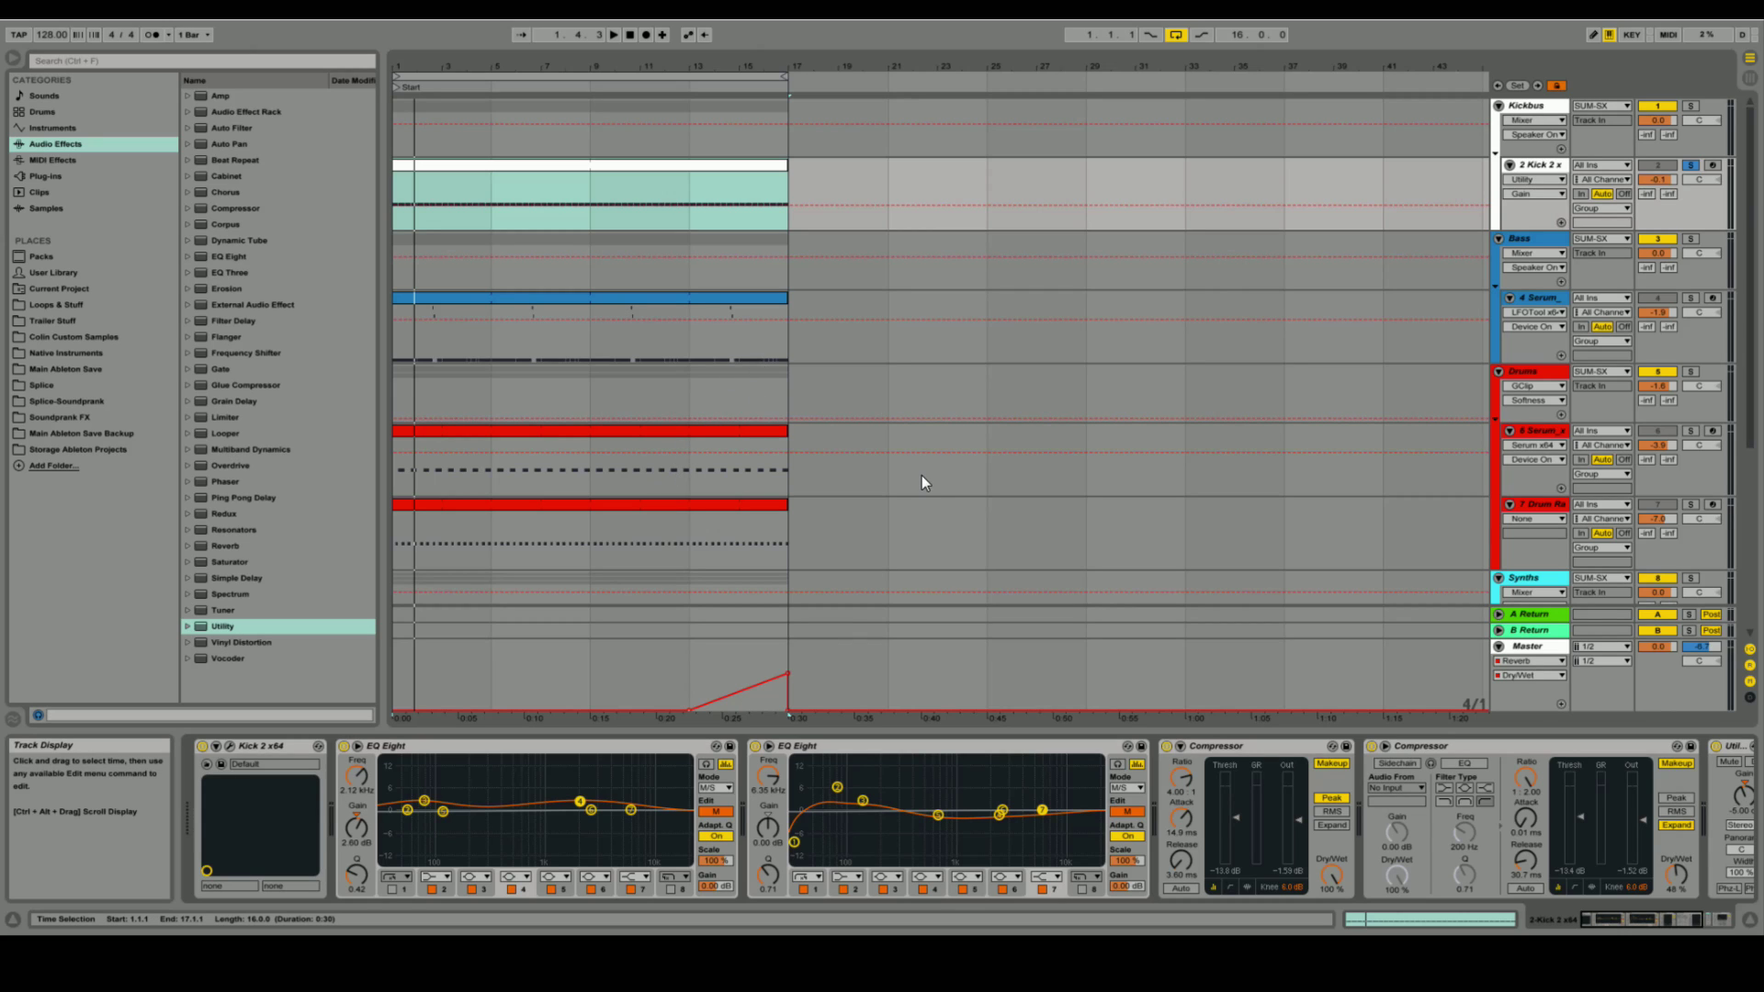
Step: Examine the kick track's two Compressors, the Utility and the bypassed Glue Compressor
{"action": "left_click", "coordinate": [886, 474]}
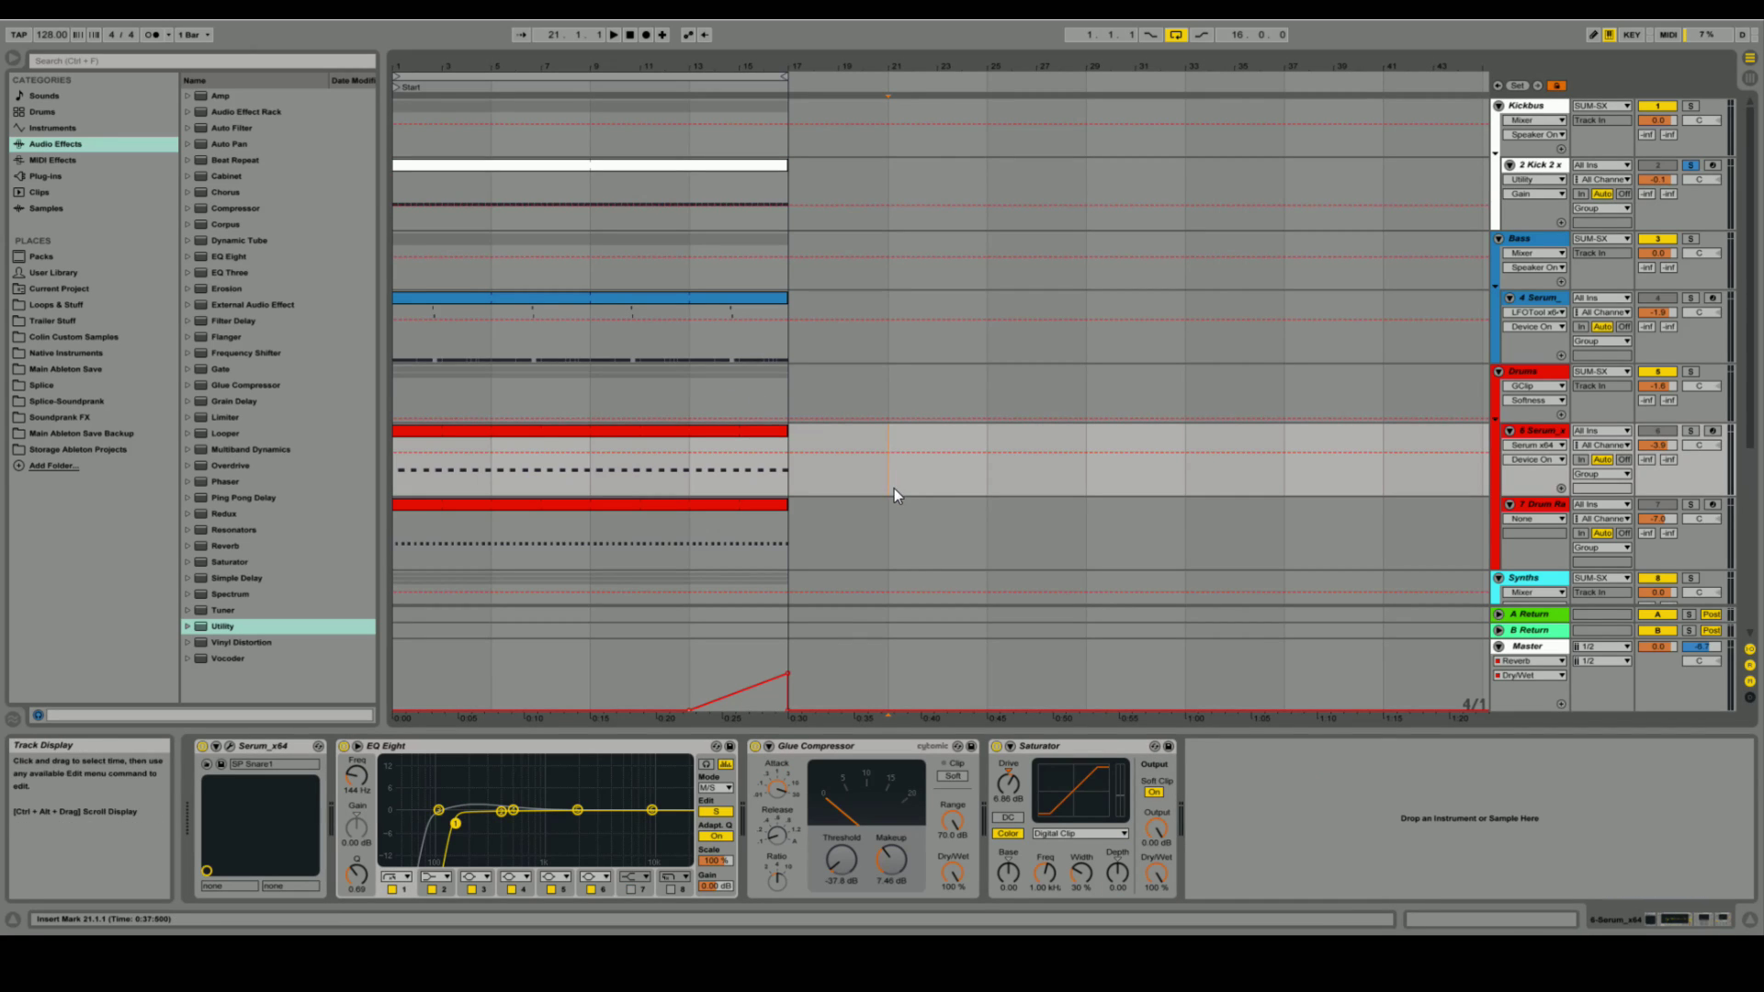
{"action": "left_click", "coordinate": [1548, 169]}
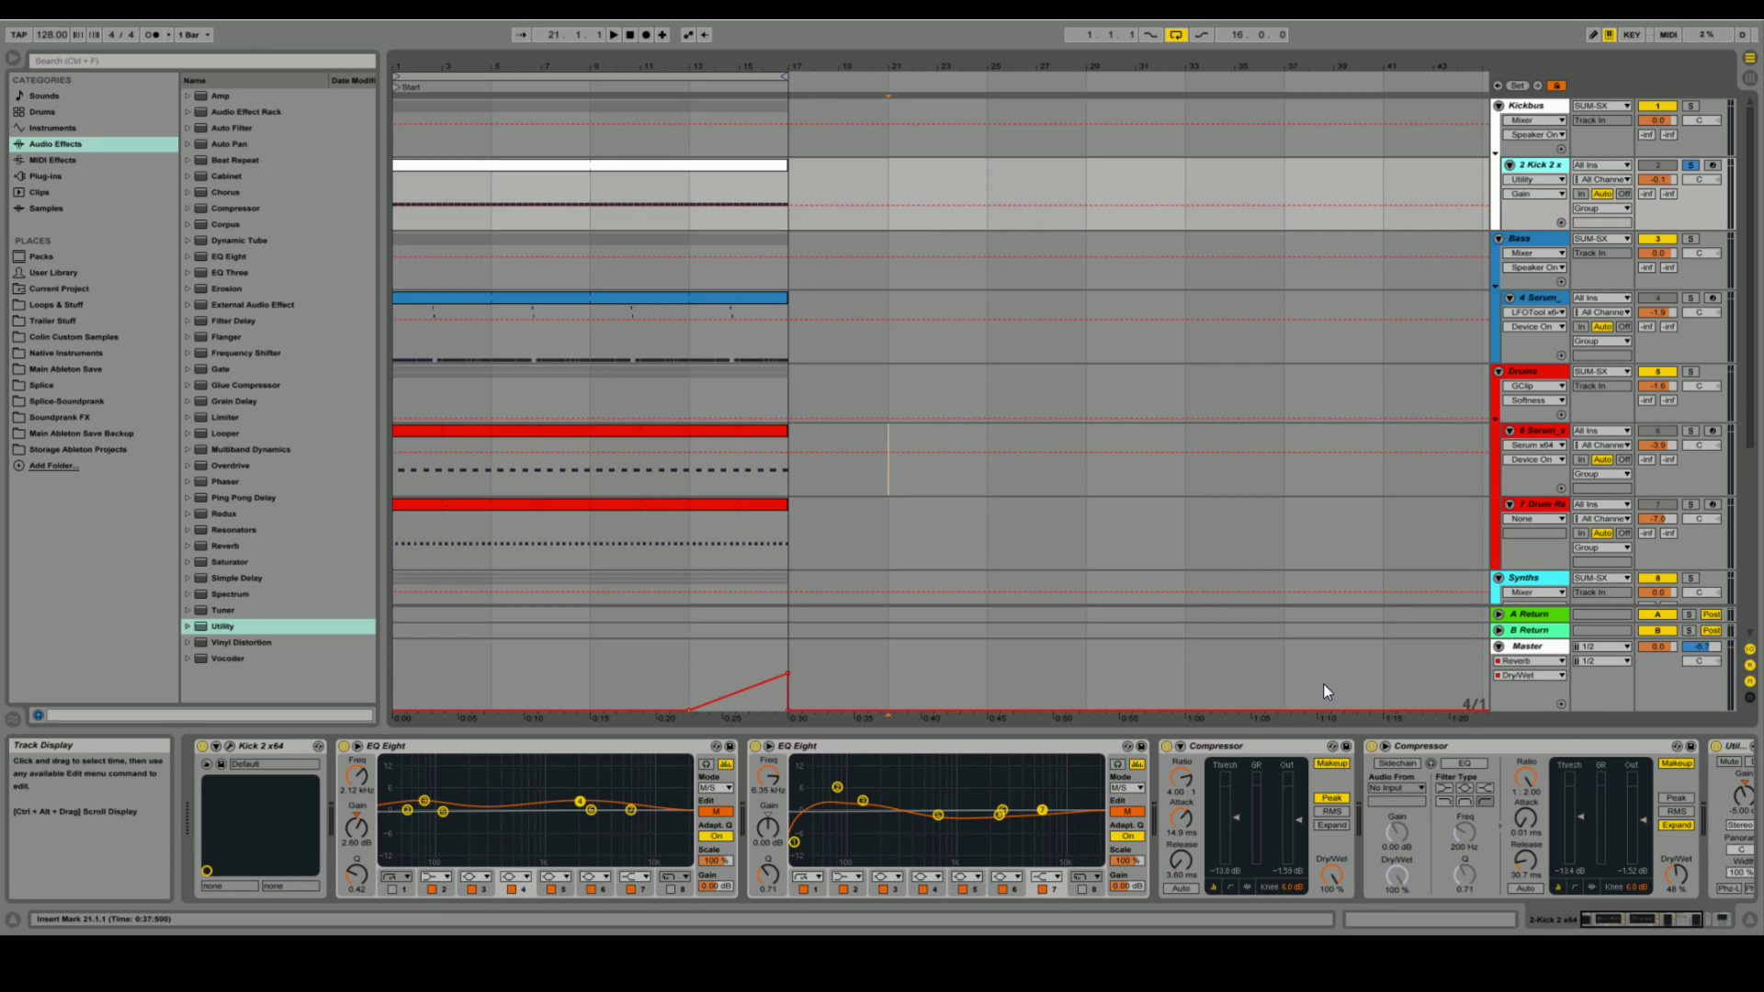
{"action": "left_click", "coordinate": [1645, 930]}
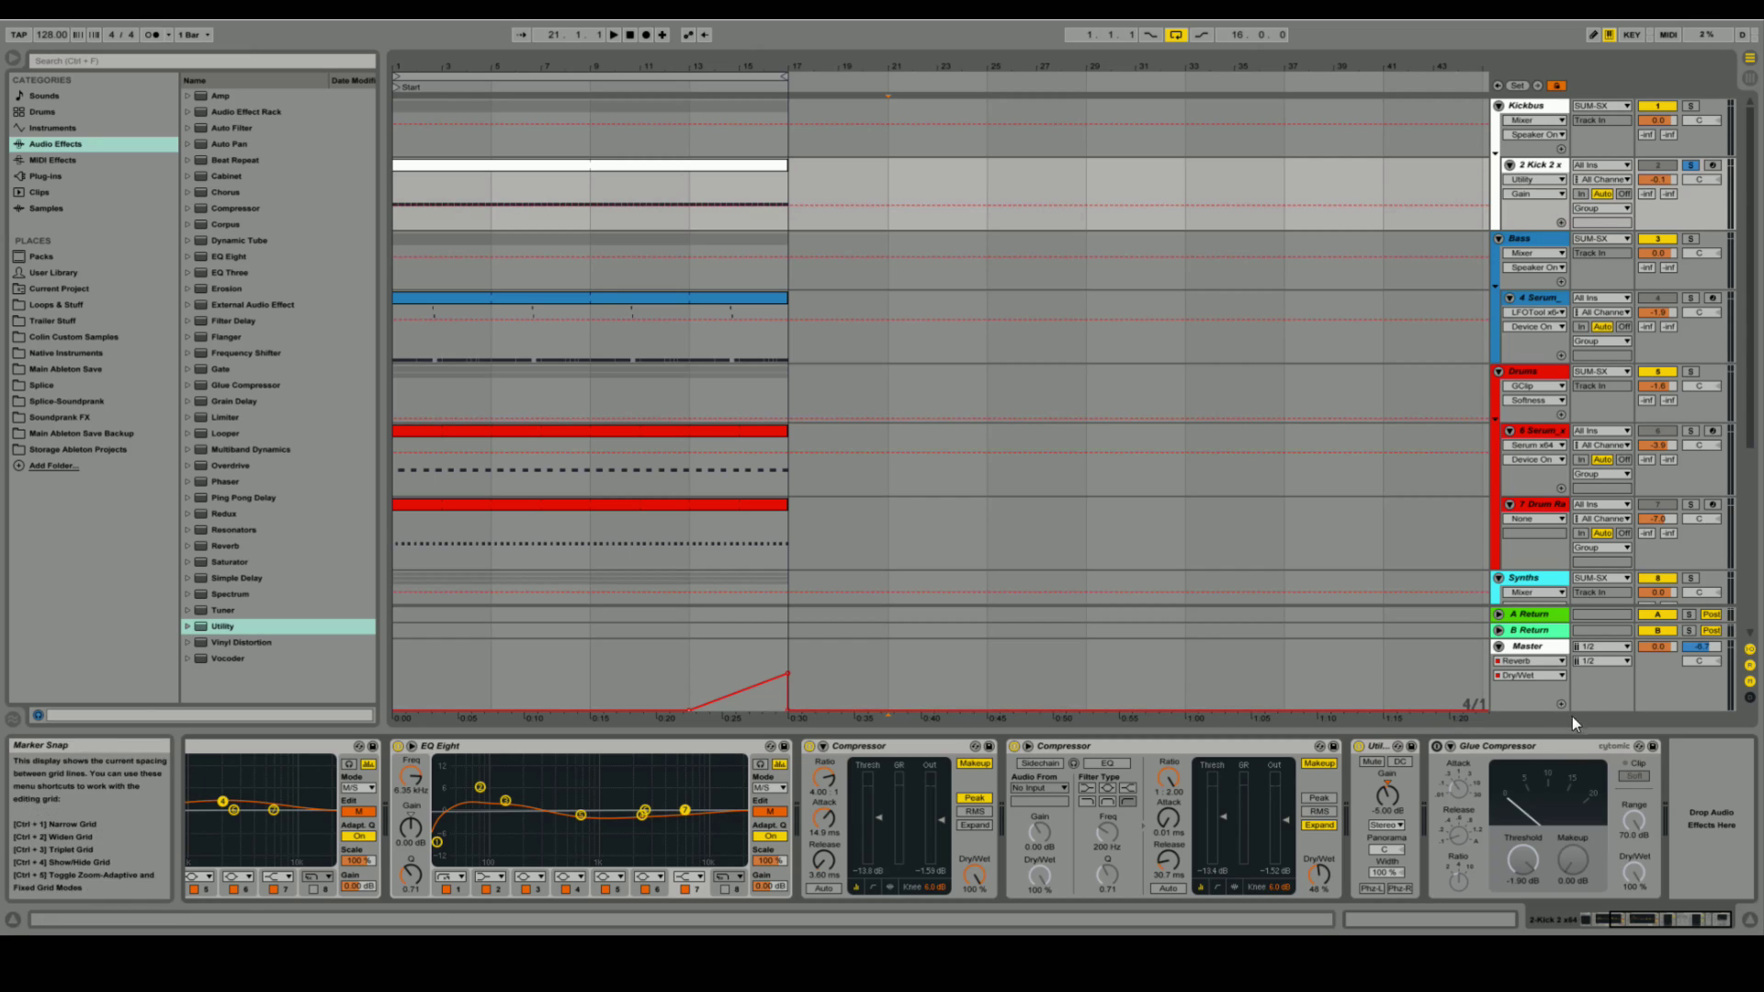
{"action": "left_click", "coordinate": [1100, 747]}
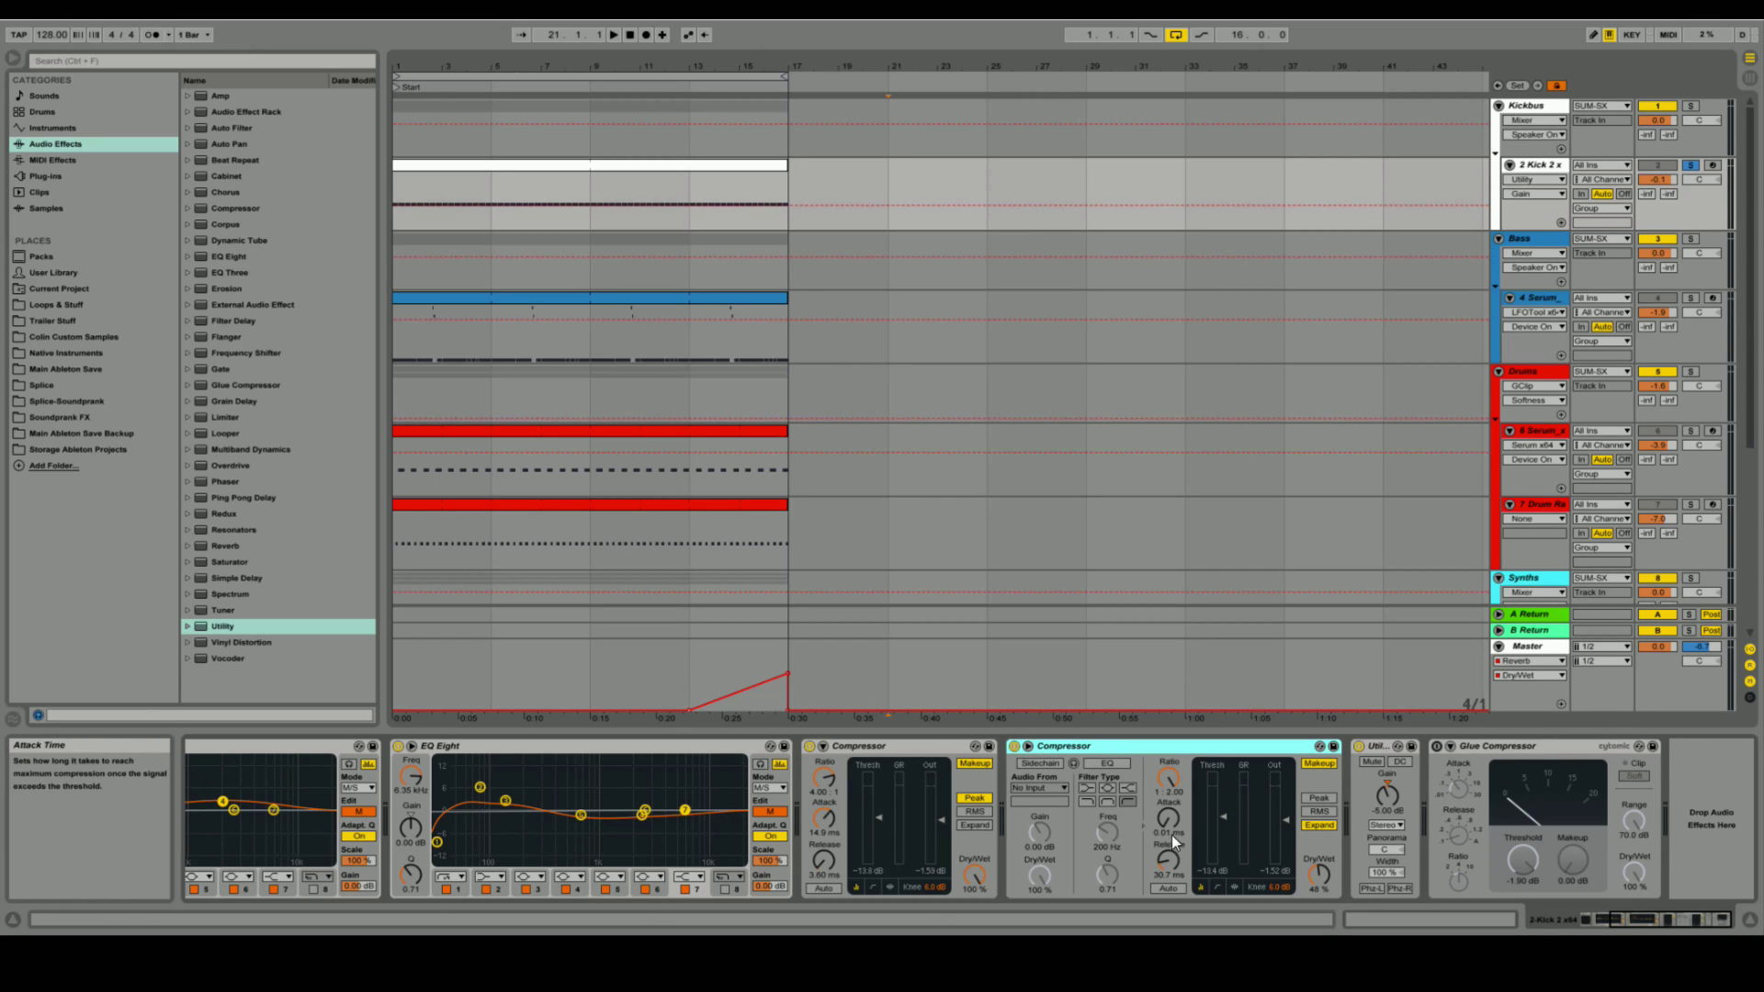
{"action": "left_click", "coordinate": [1383, 747]}
{"action": "left_click", "coordinate": [1514, 750]}
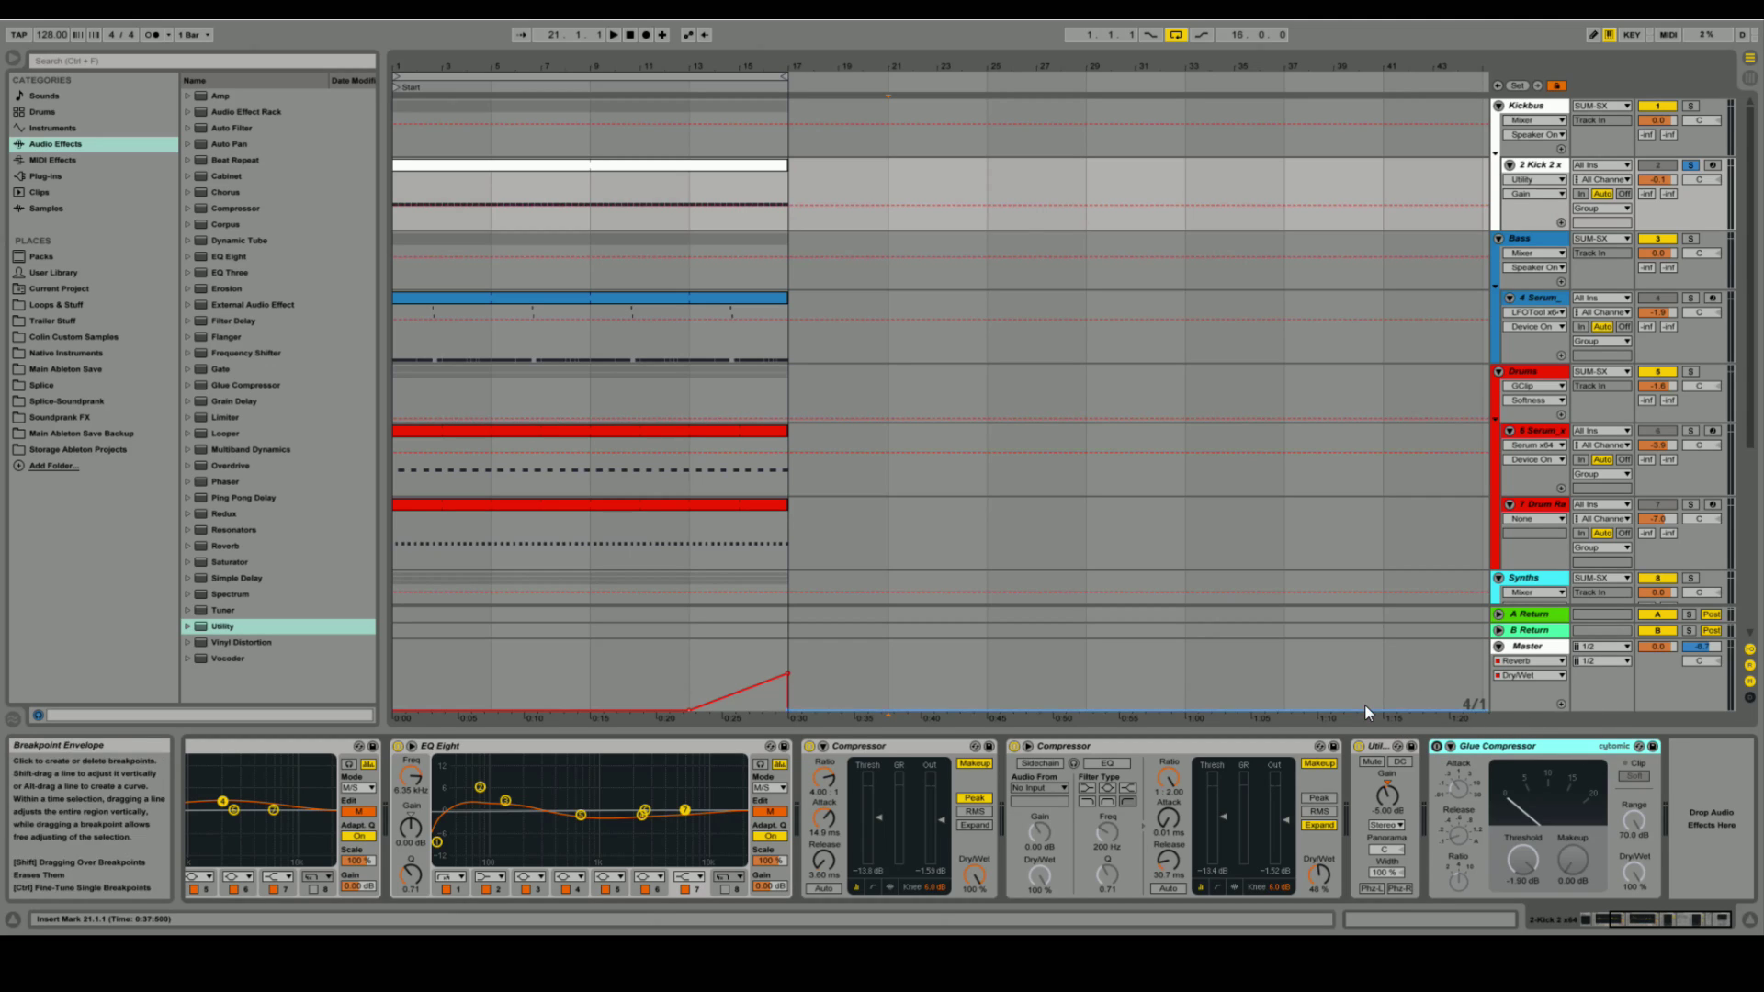
{"action": "left_click_drag", "start_coordinate": [1606, 908], "coordinate": [1667, 918]}
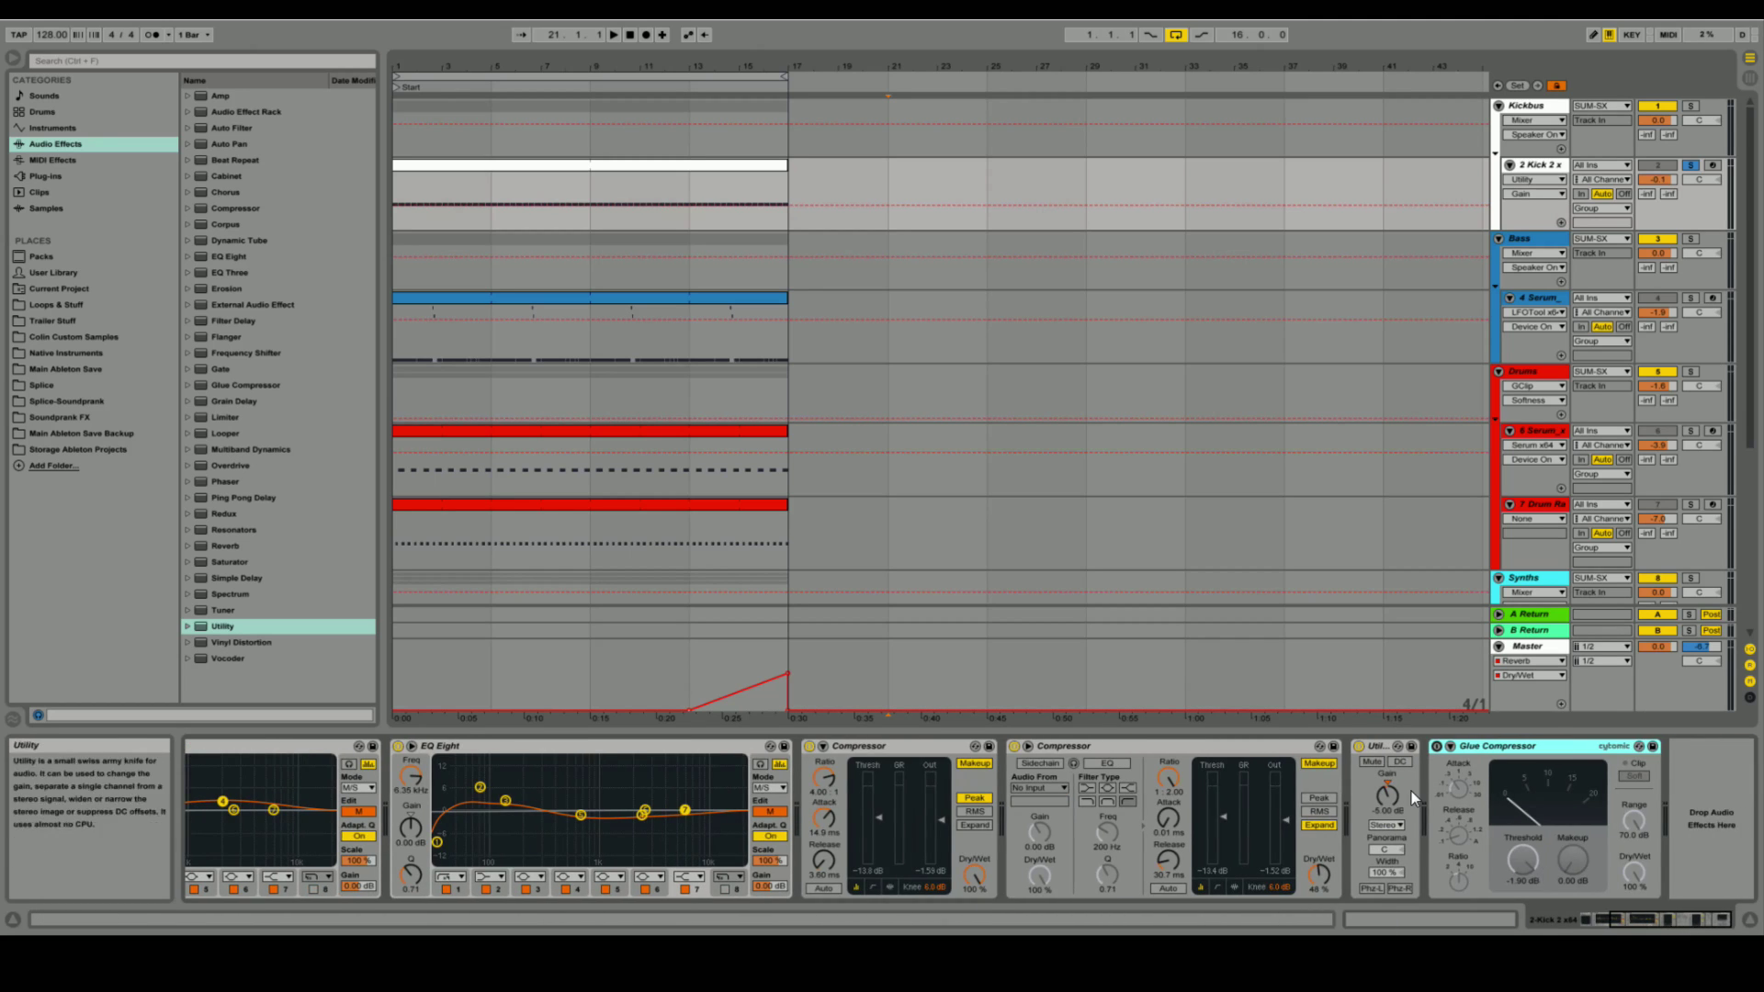
{"action": "left_click", "coordinate": [871, 747]}
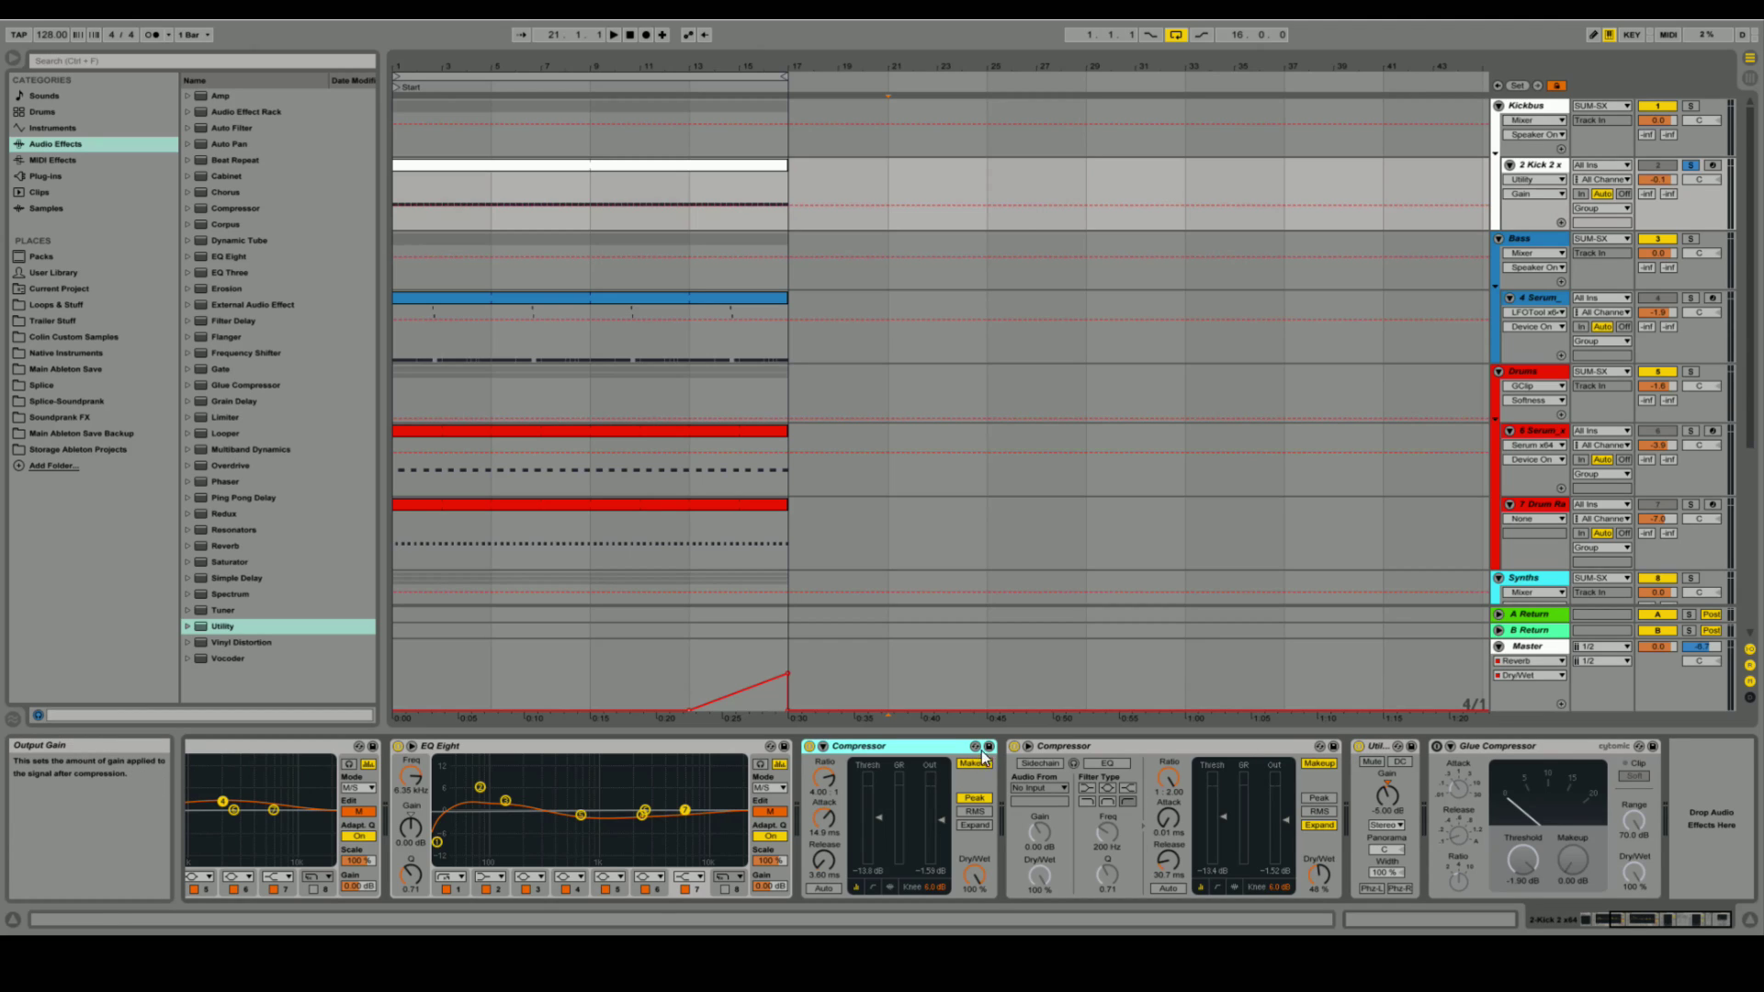
{"action": "left_click", "coordinate": [1055, 745]}
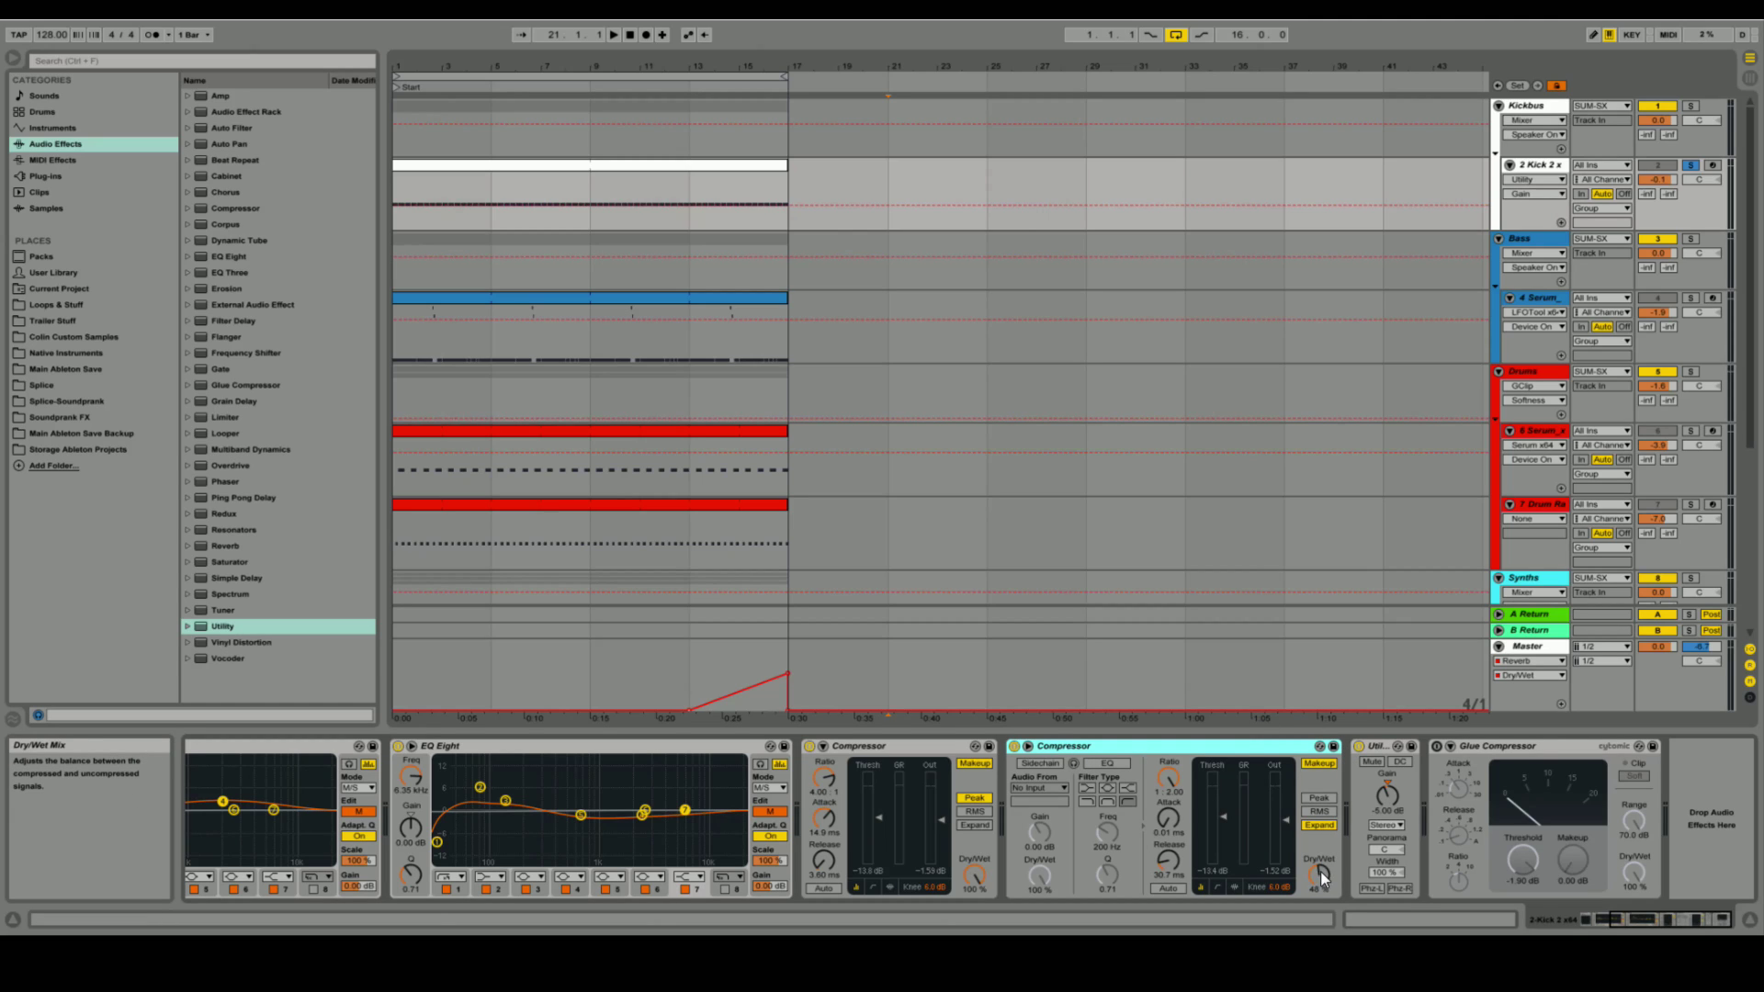
Step: Play the kick from bar 1 while switching the second Compressor off and on to compare, leaving it active and playback stopped
{"action": "left_click", "coordinate": [1016, 748]}
{"action": "key", "text": "space"}
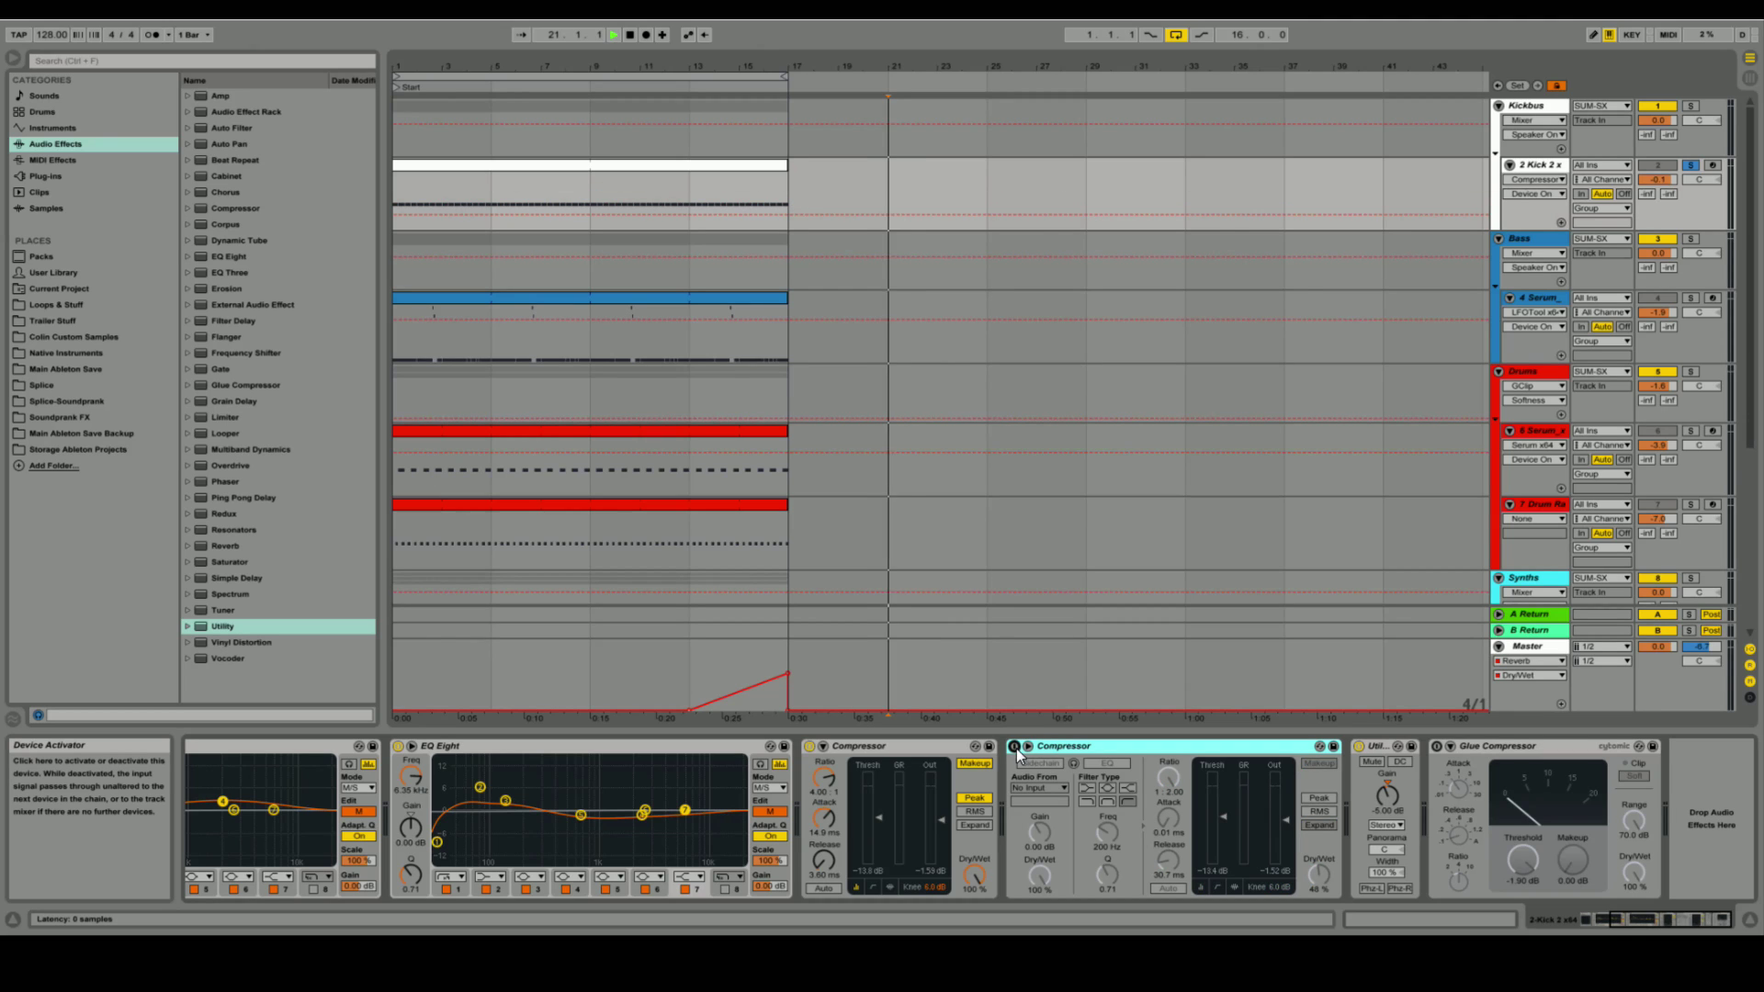
{"action": "left_click", "coordinate": [732, 174]}
{"action": "key", "text": "space"}
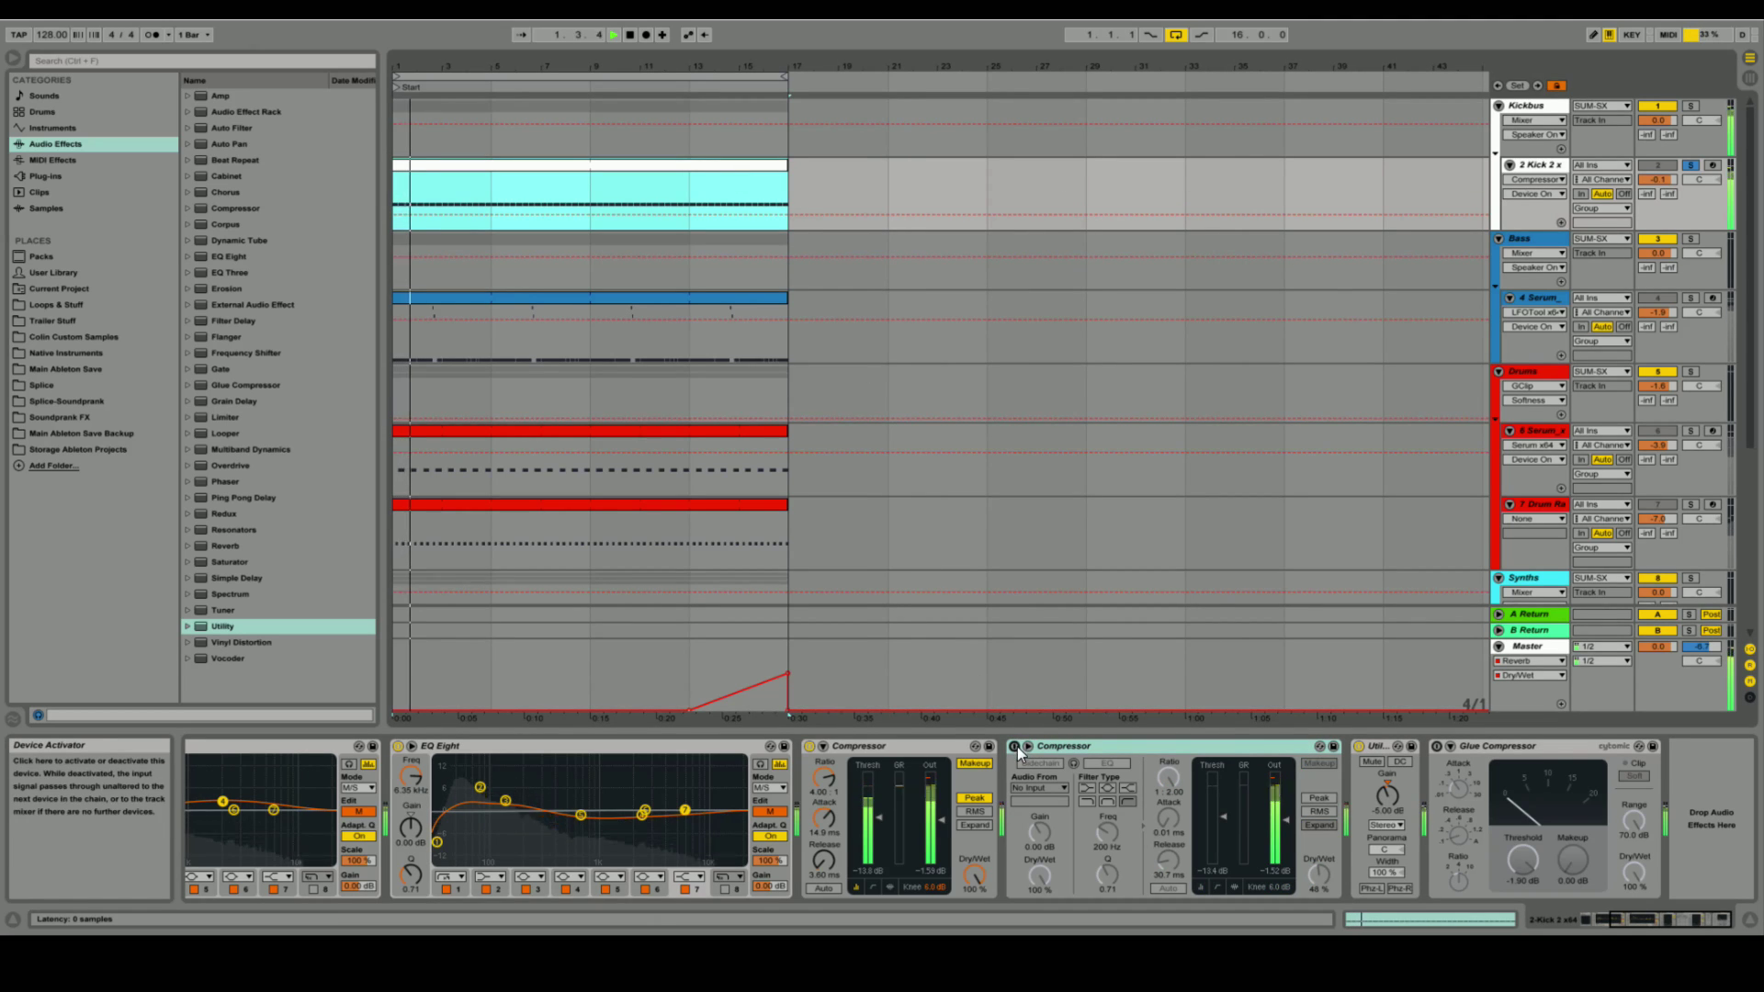
{"action": "left_click", "coordinate": [1016, 748]}
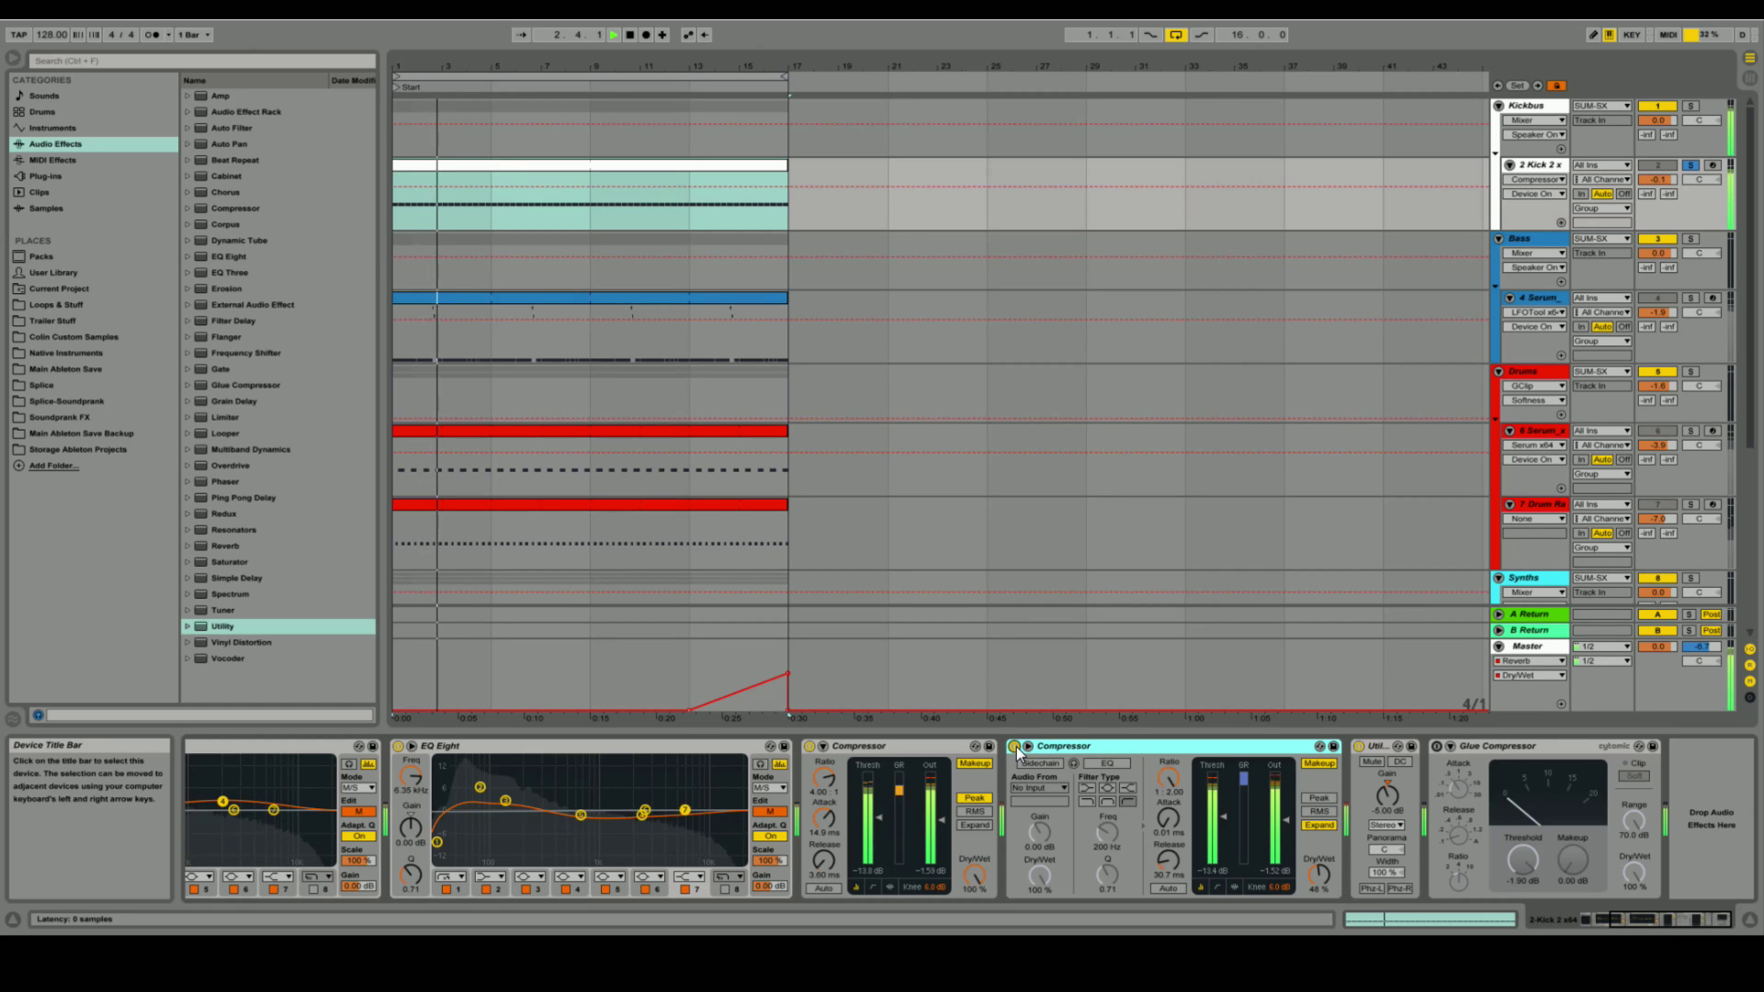
{"action": "left_click", "coordinate": [1016, 748]}
{"action": "left_click", "coordinate": [1016, 748]}
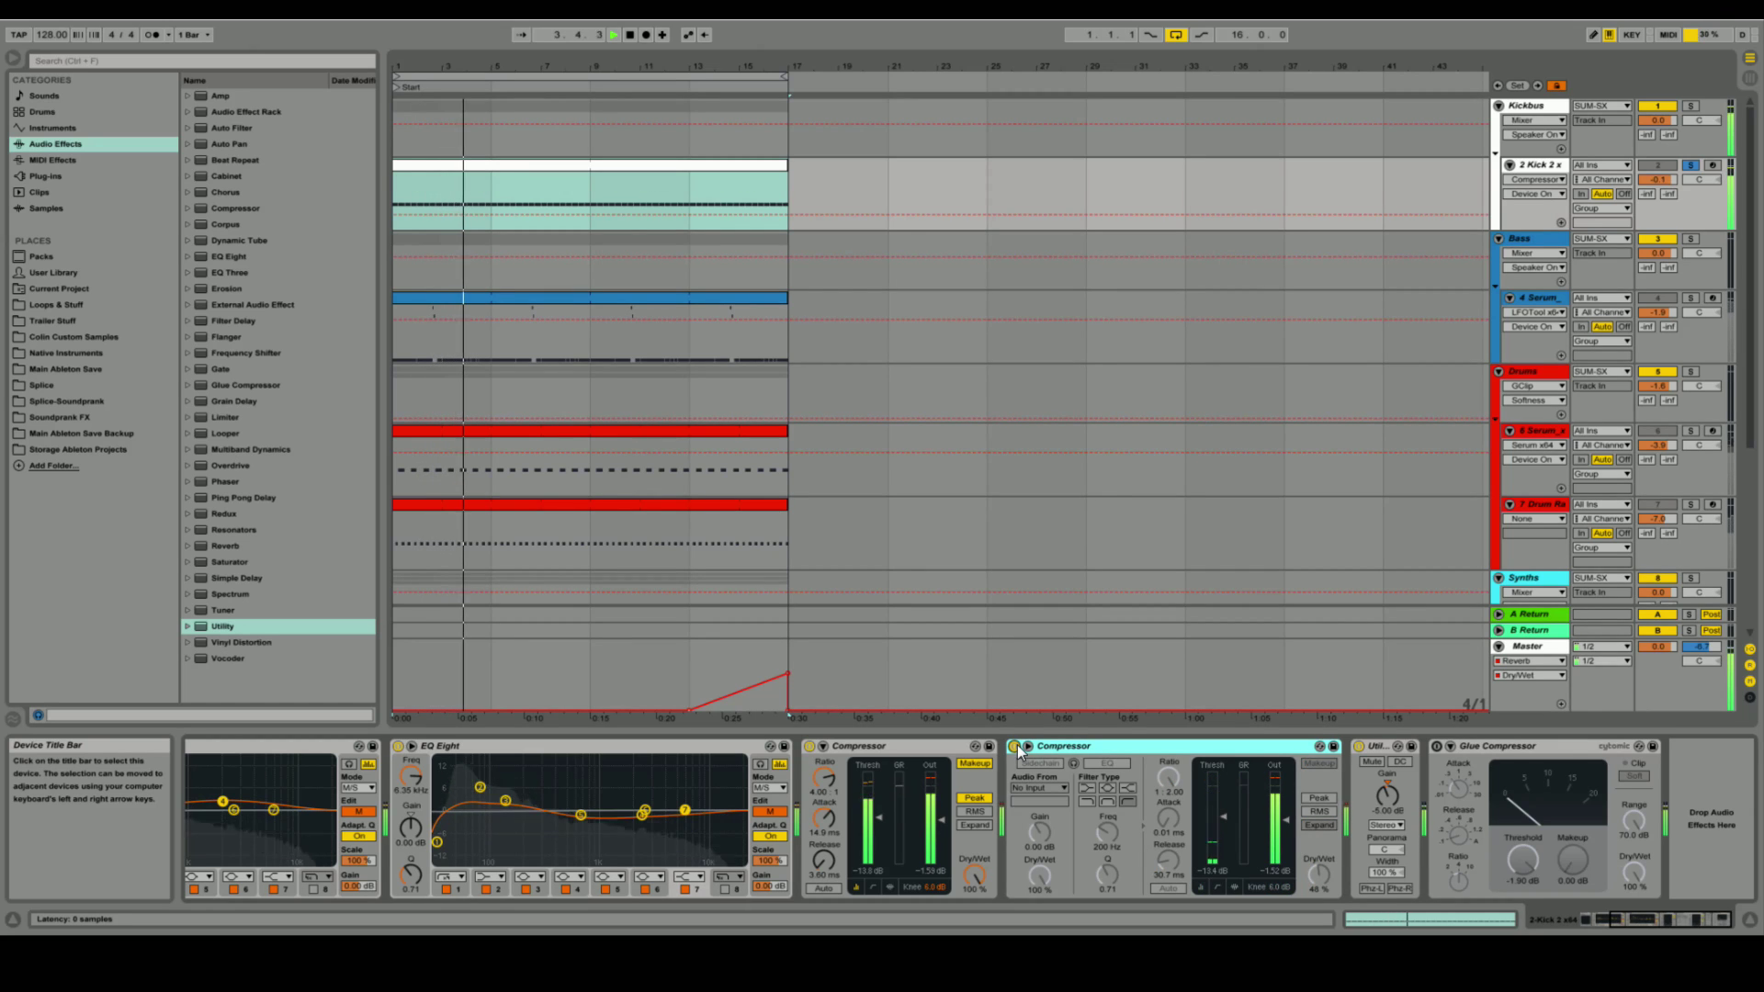
{"action": "key", "text": "space"}
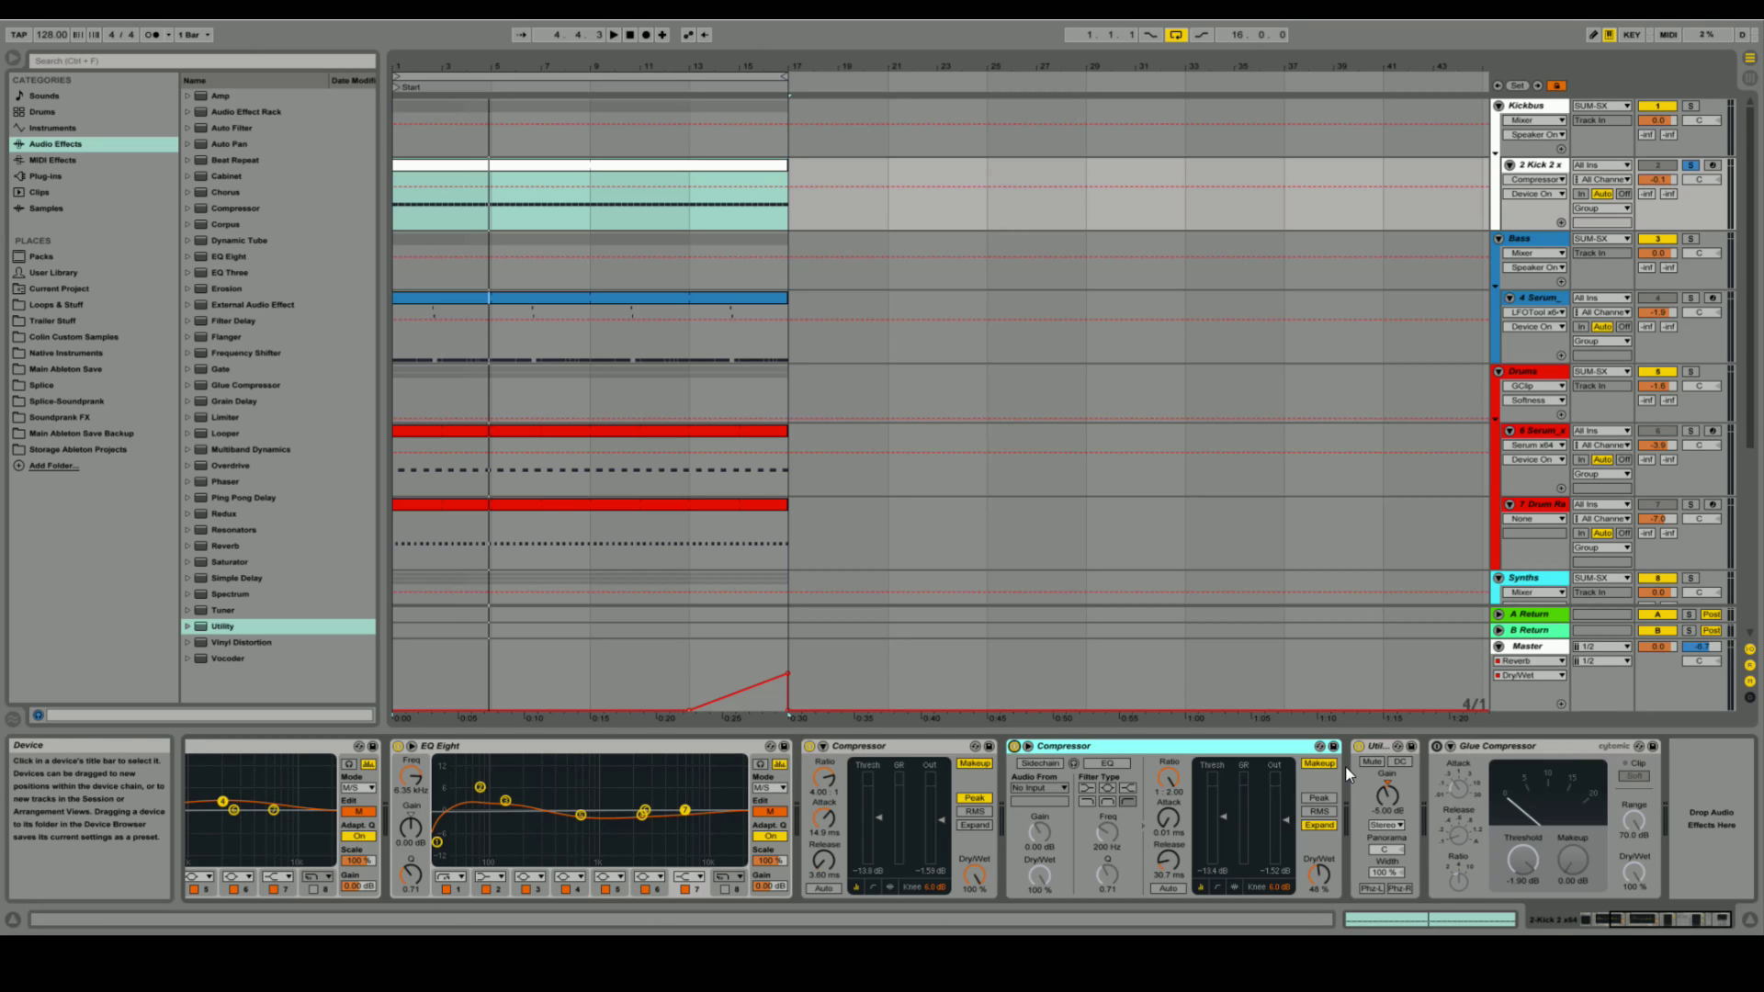
Step: Examine the bypassed Glue Compressor on the kick track and bypass the Utility before it
{"action": "left_click", "coordinate": [1536, 748]}
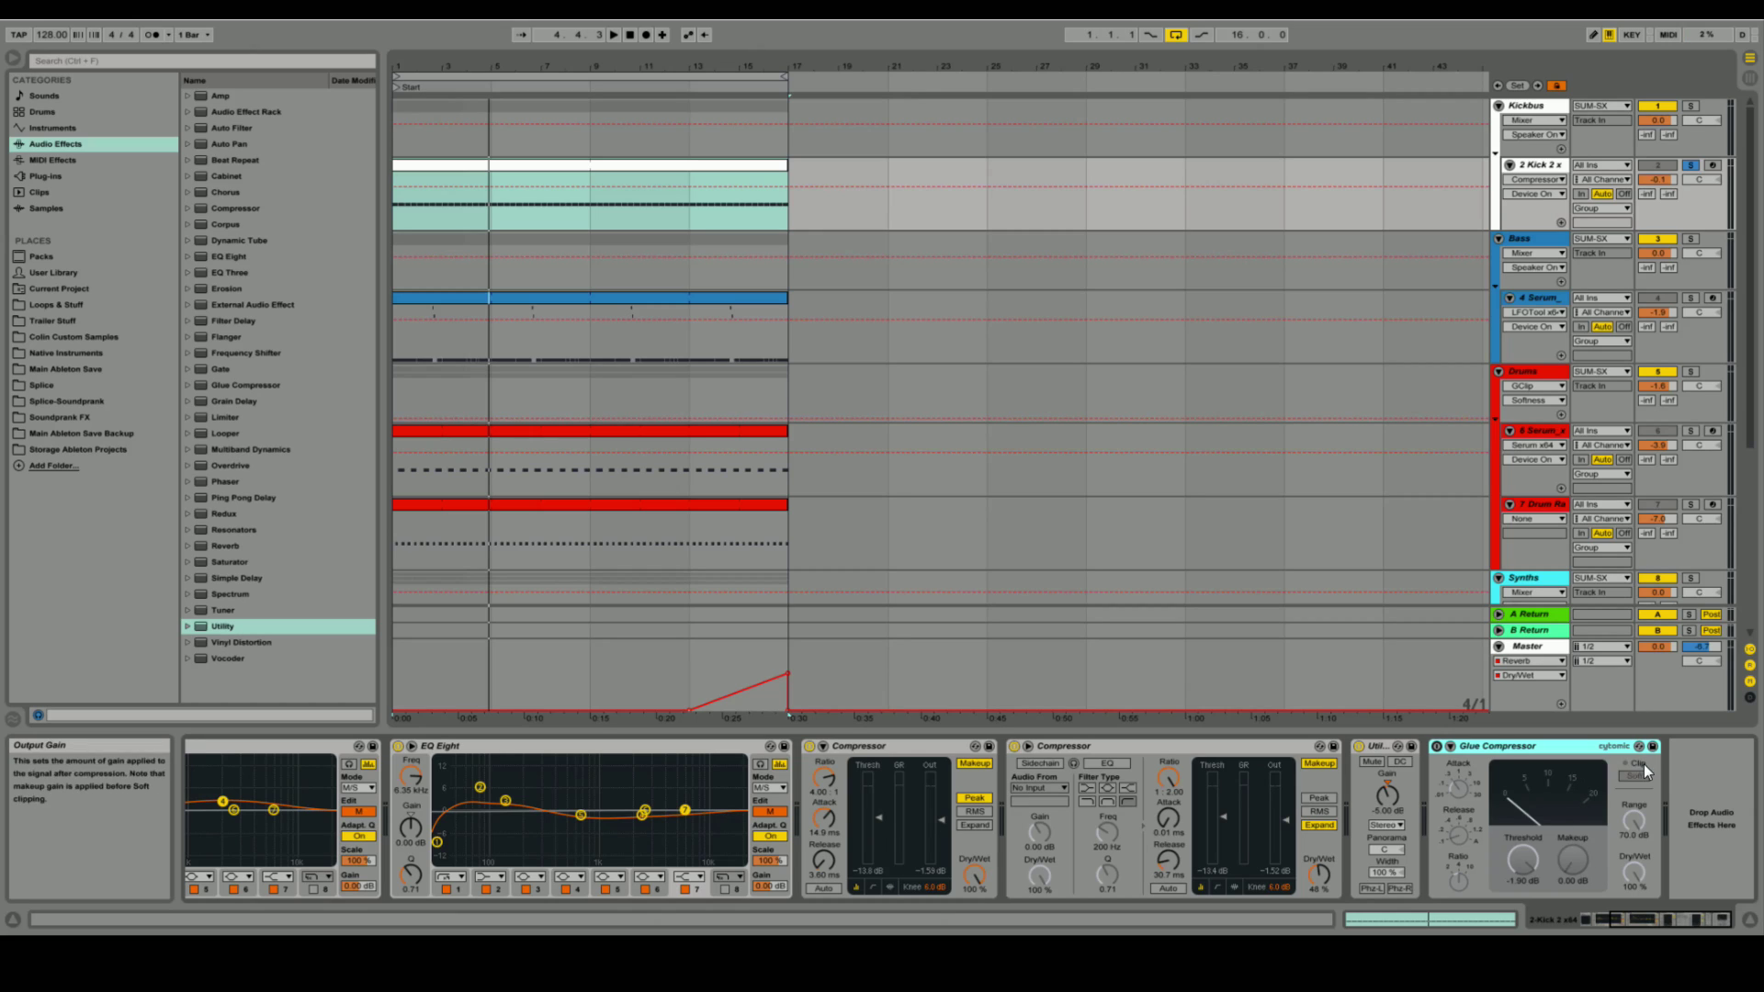
{"action": "left_click", "coordinate": [1378, 750]}
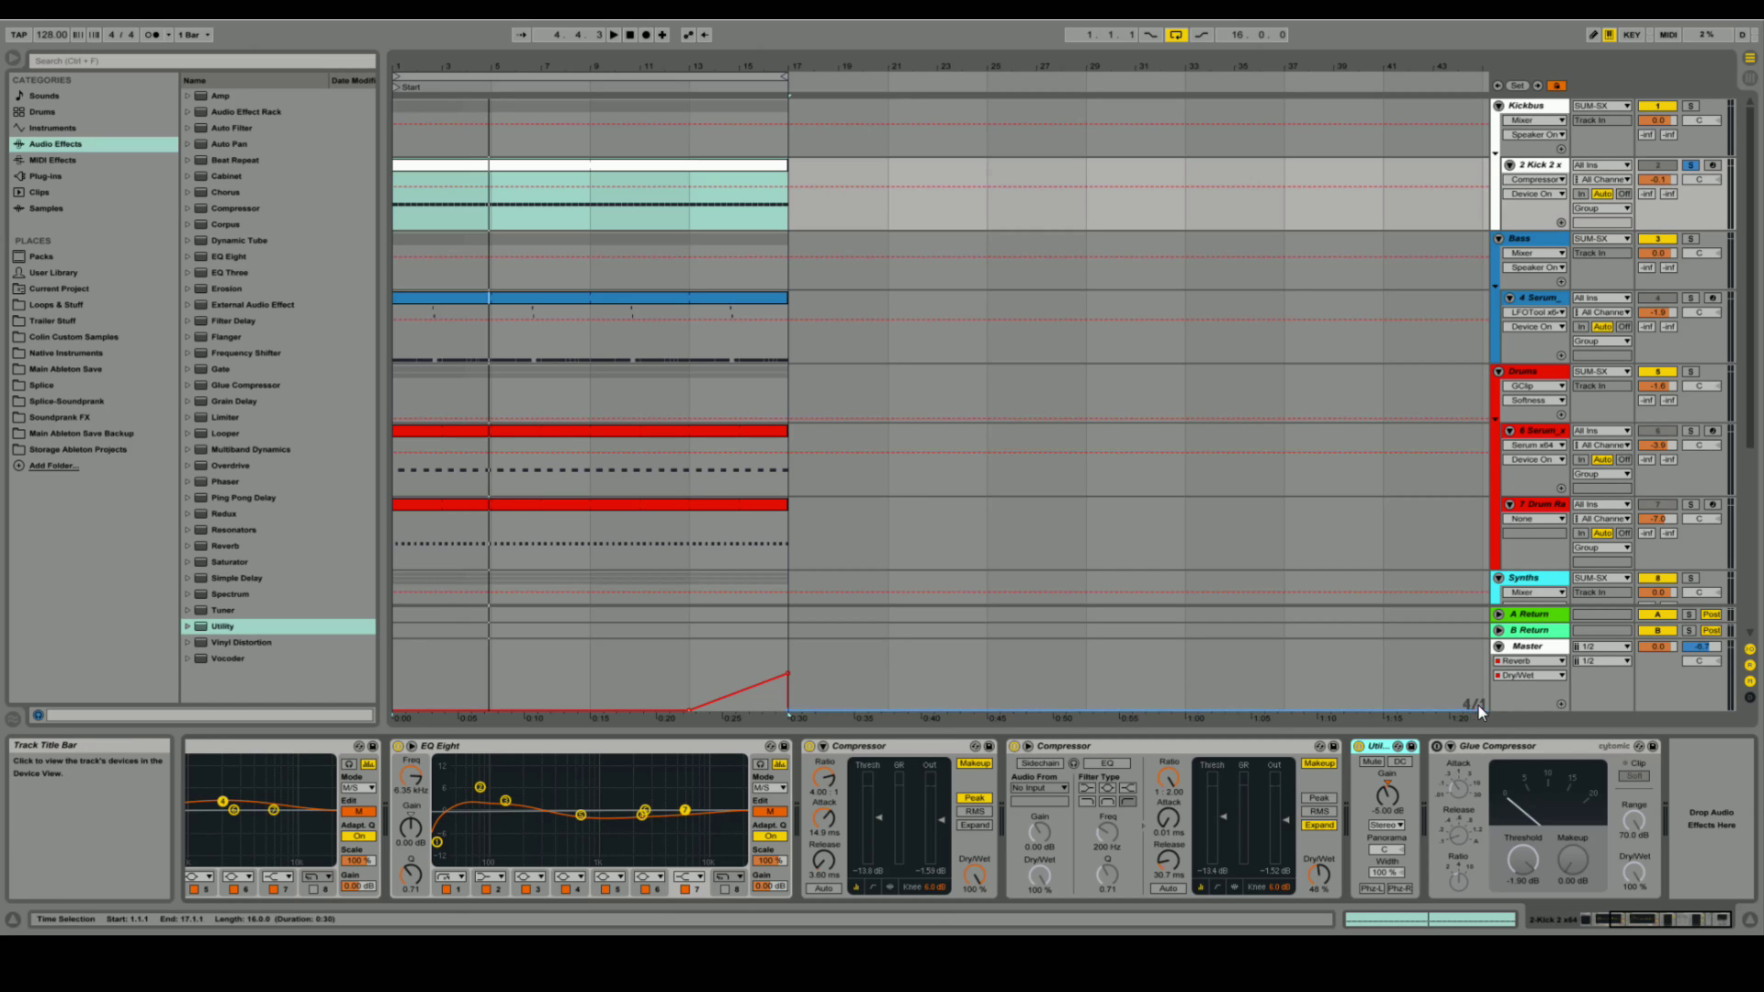
{"action": "left_click", "coordinate": [1358, 748]}
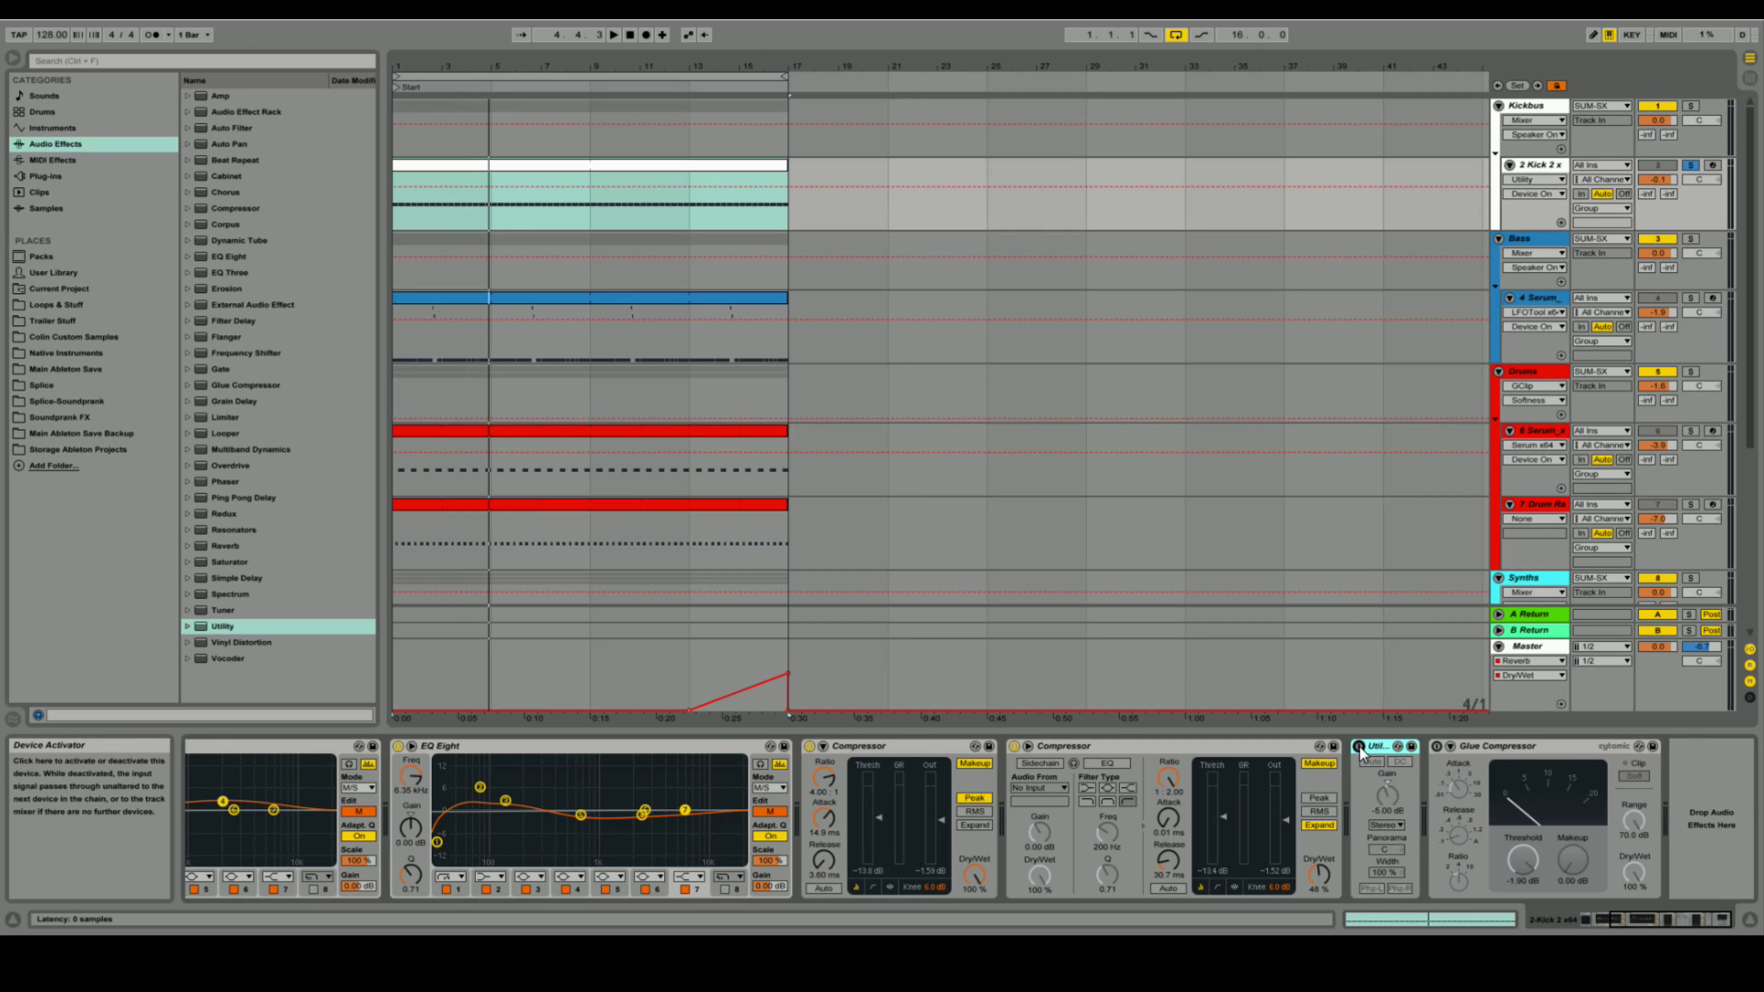
Step: Activate the Glue Compressor on the kick track and play the kick through it from bar 1
{"action": "key", "text": "space"}
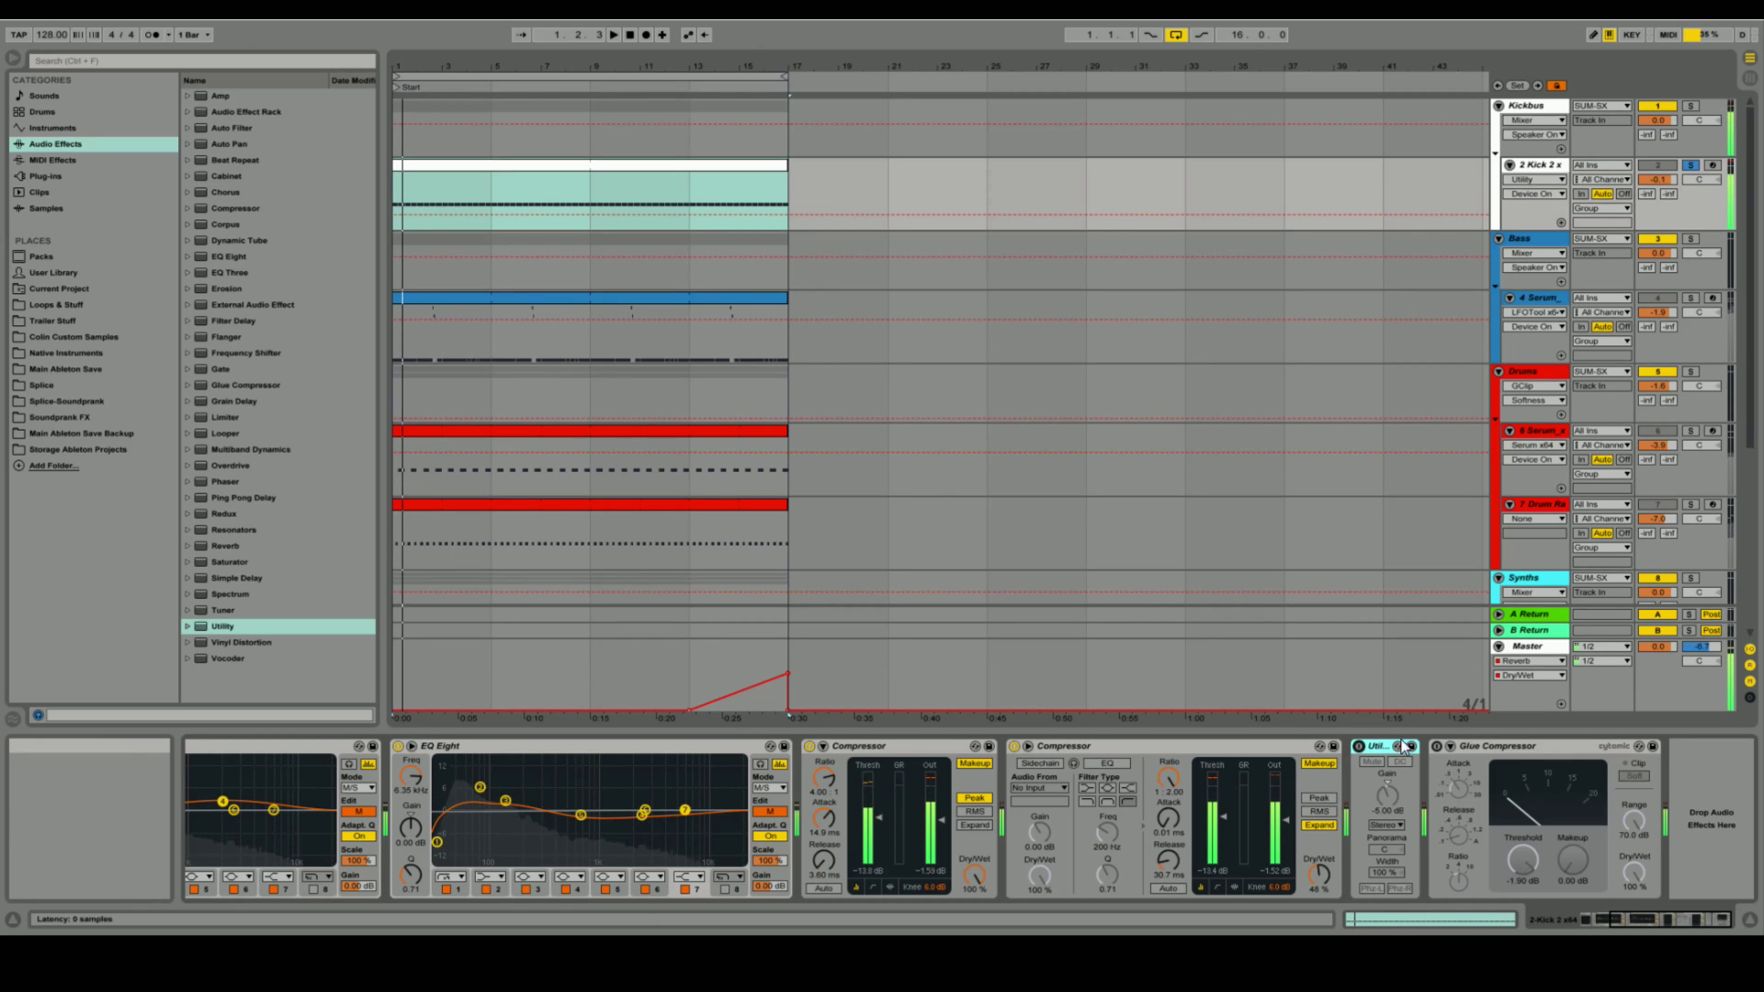
{"action": "left_click", "coordinate": [1436, 746]}
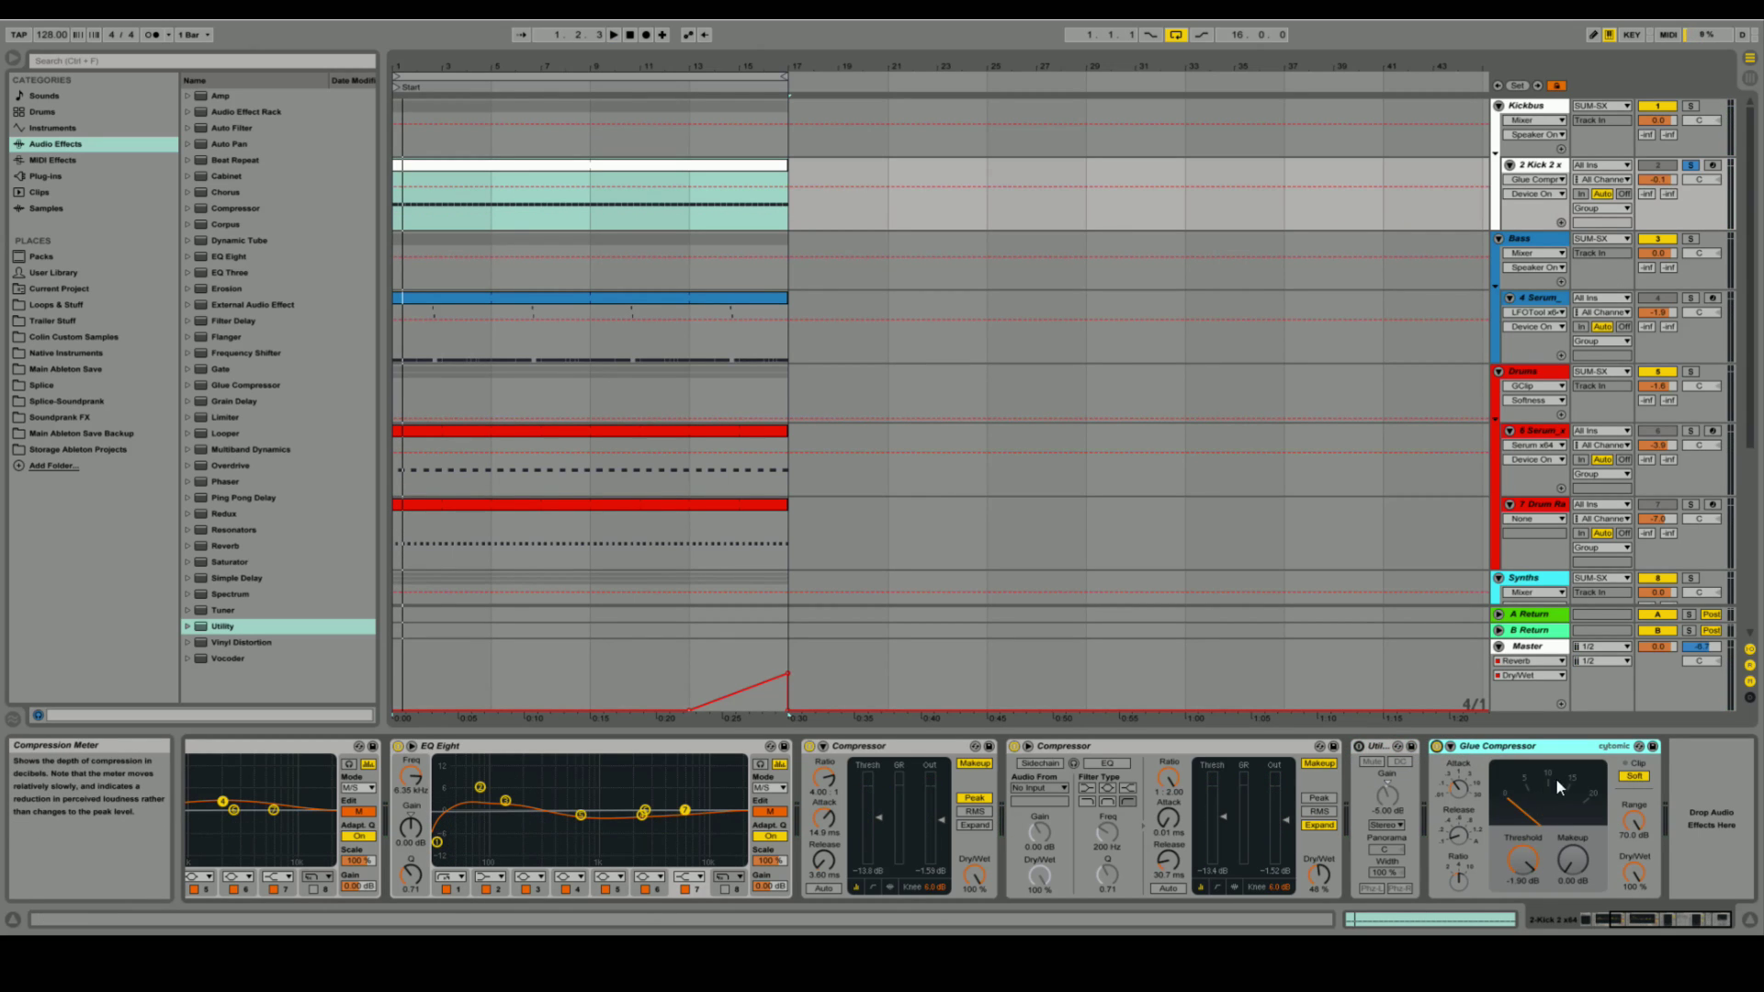
{"action": "key", "text": "space"}
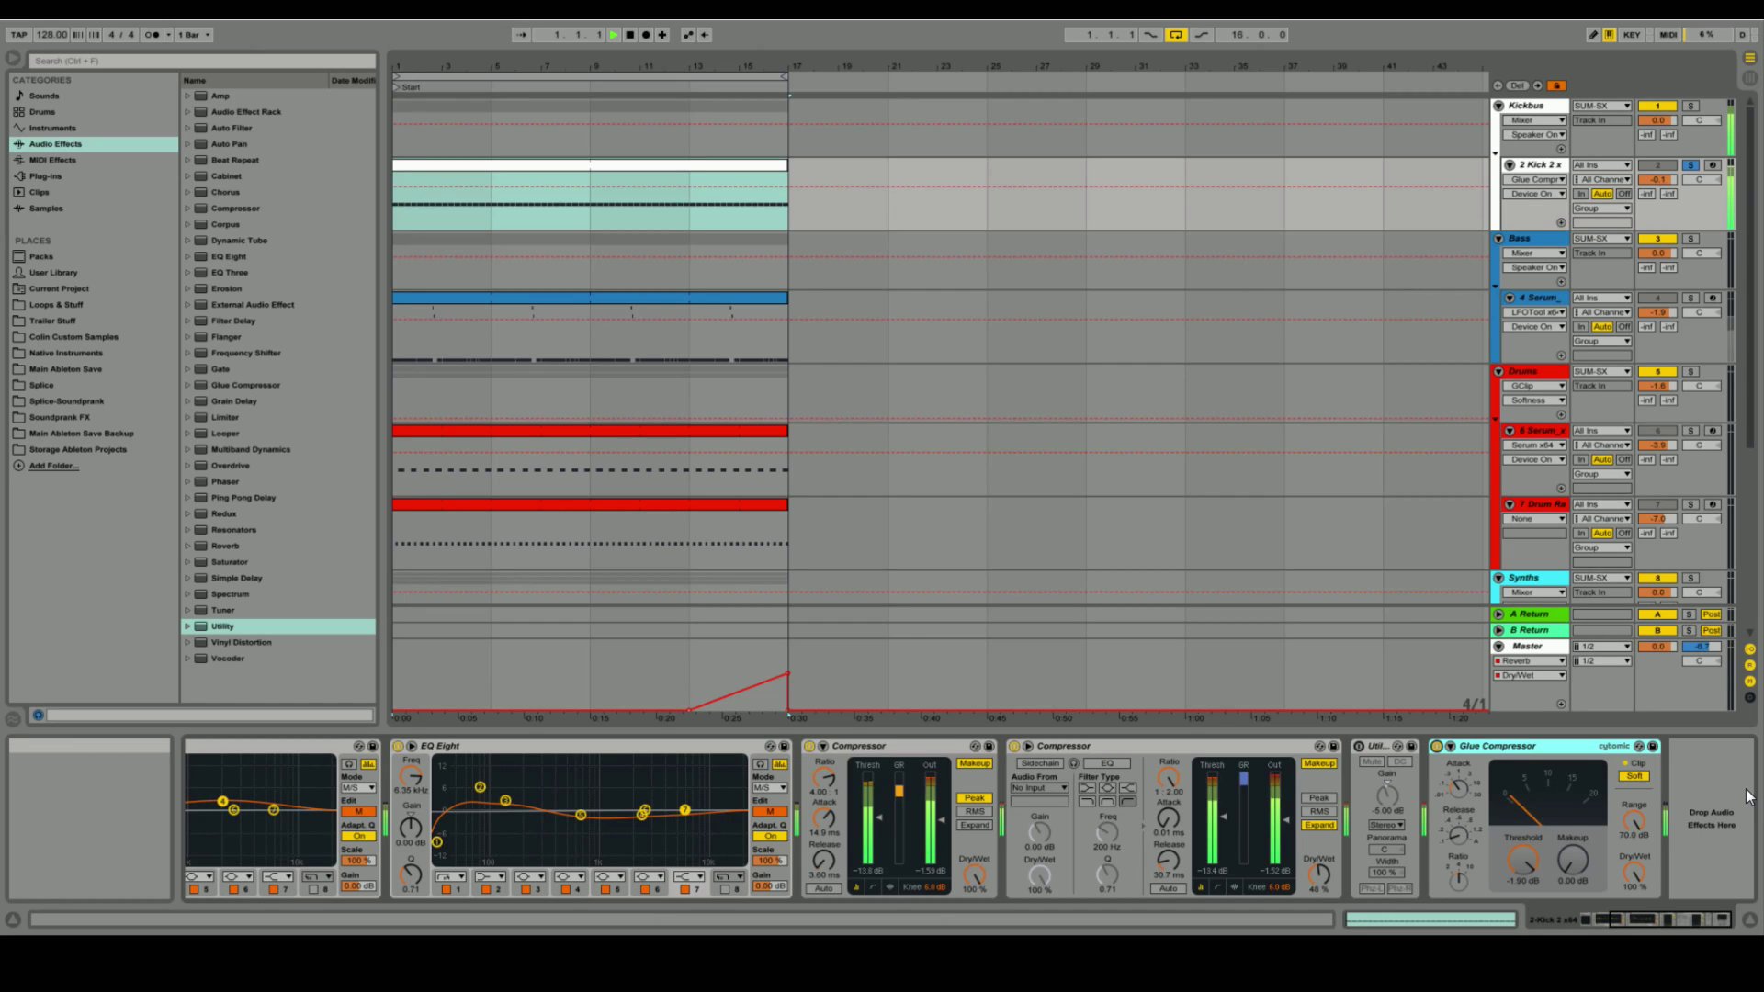
Step: Compare the kick with the Glue Compressor's Soft clip off and on, leaving it on and playback stopped
{"action": "left_click", "coordinate": [1628, 776]}
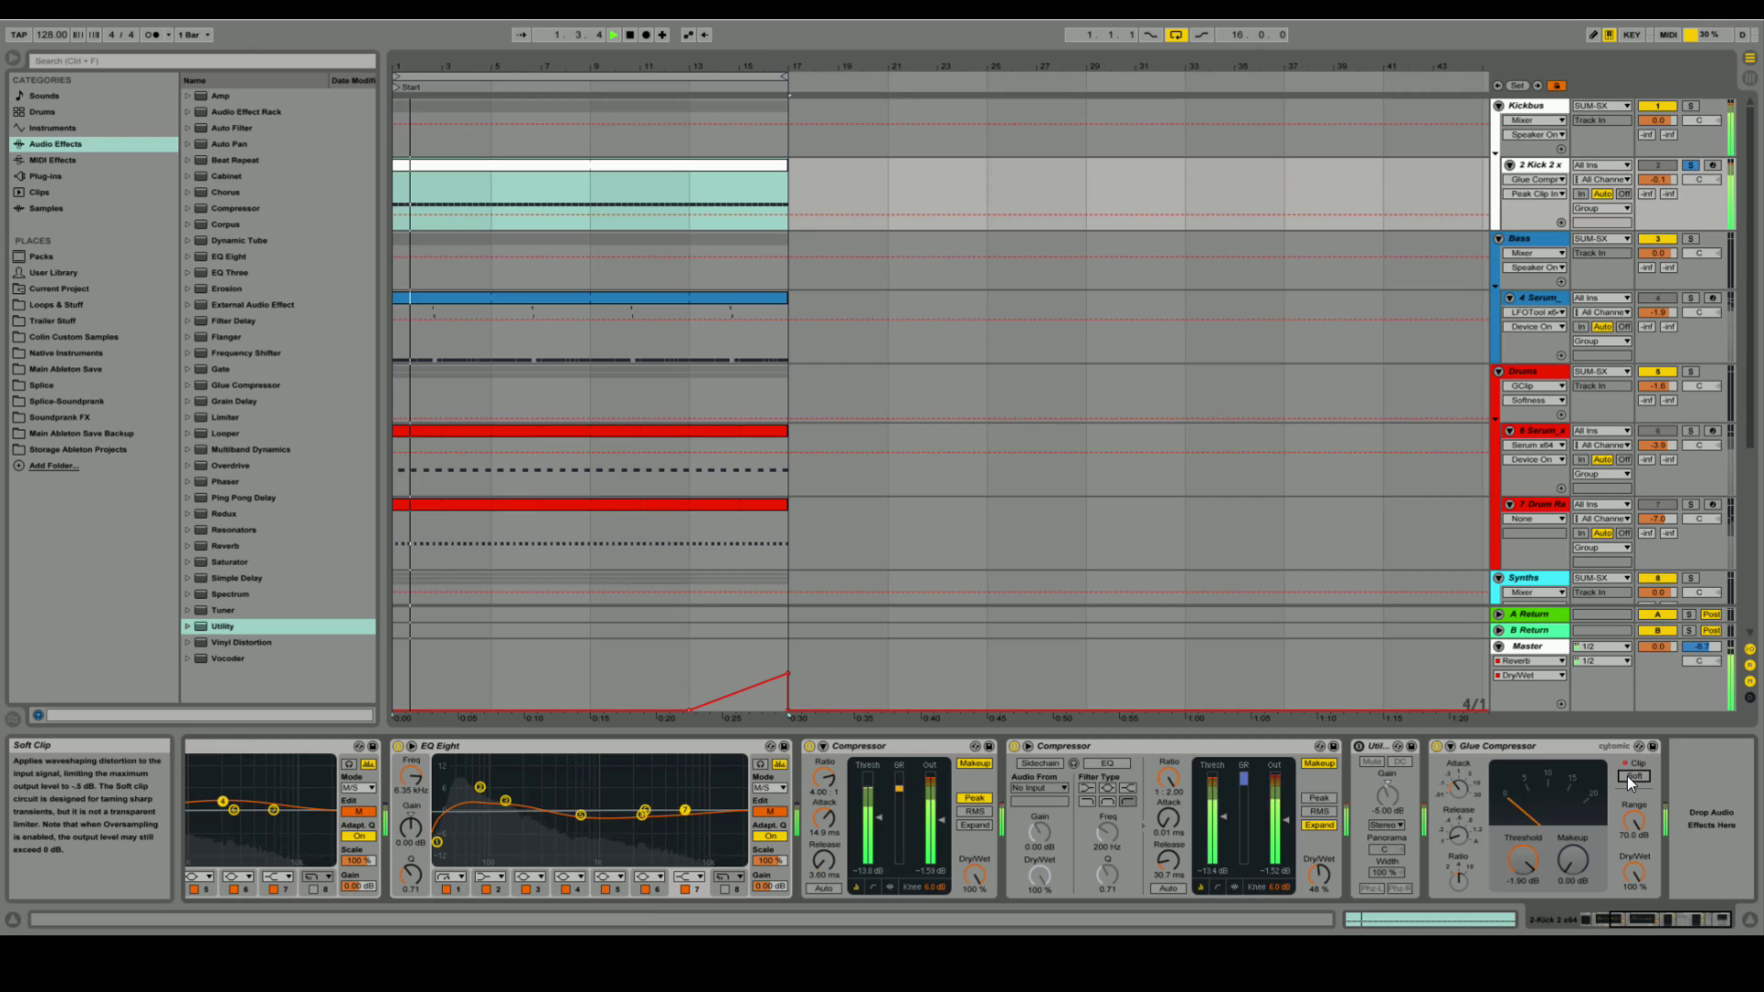
{"action": "key", "text": "space"}
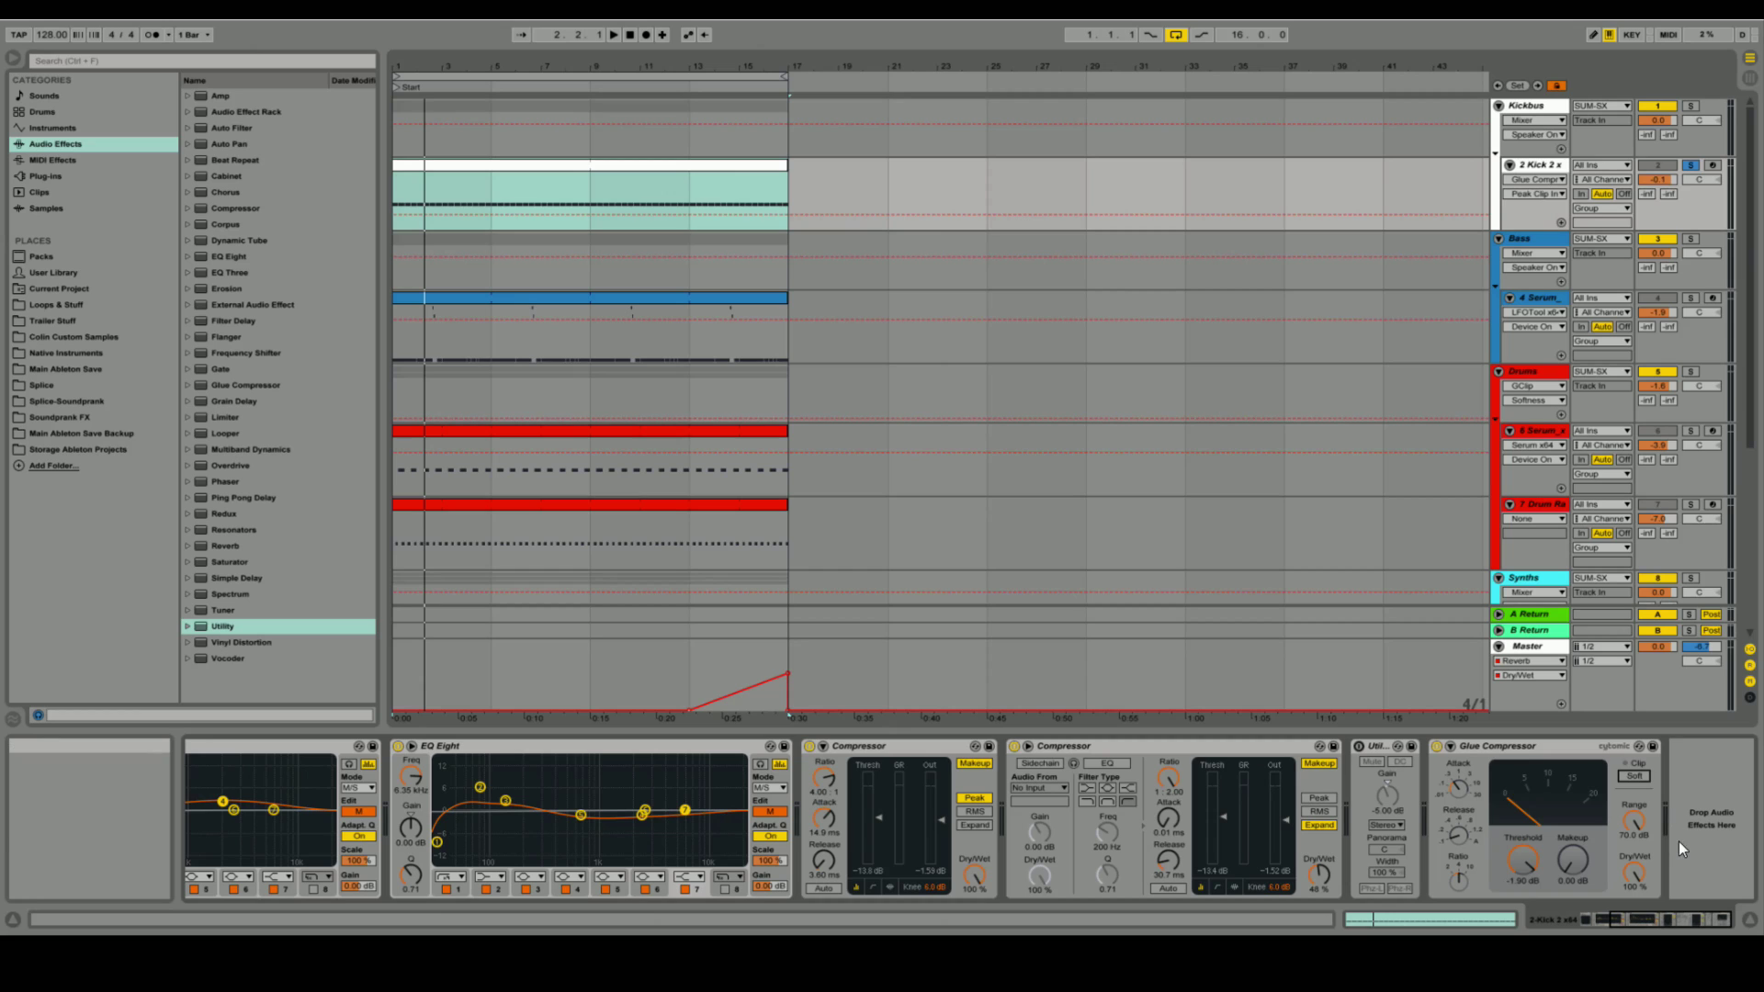
{"action": "key", "text": "space"}
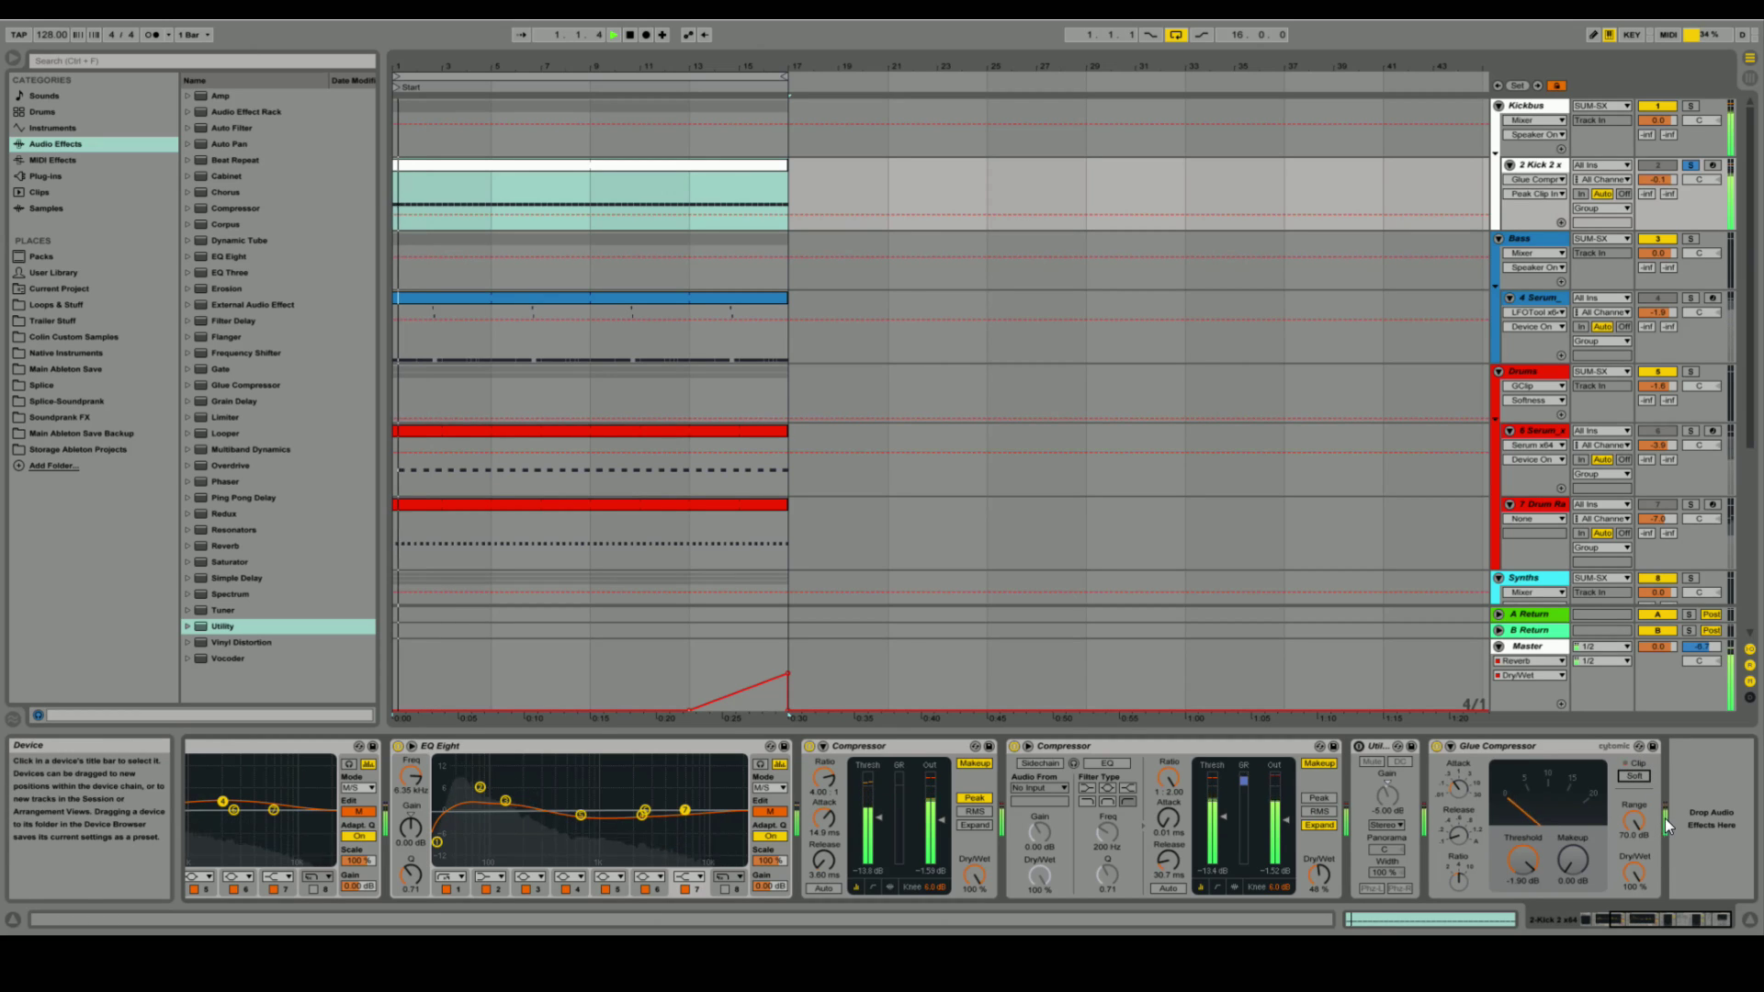
{"action": "key", "text": "space"}
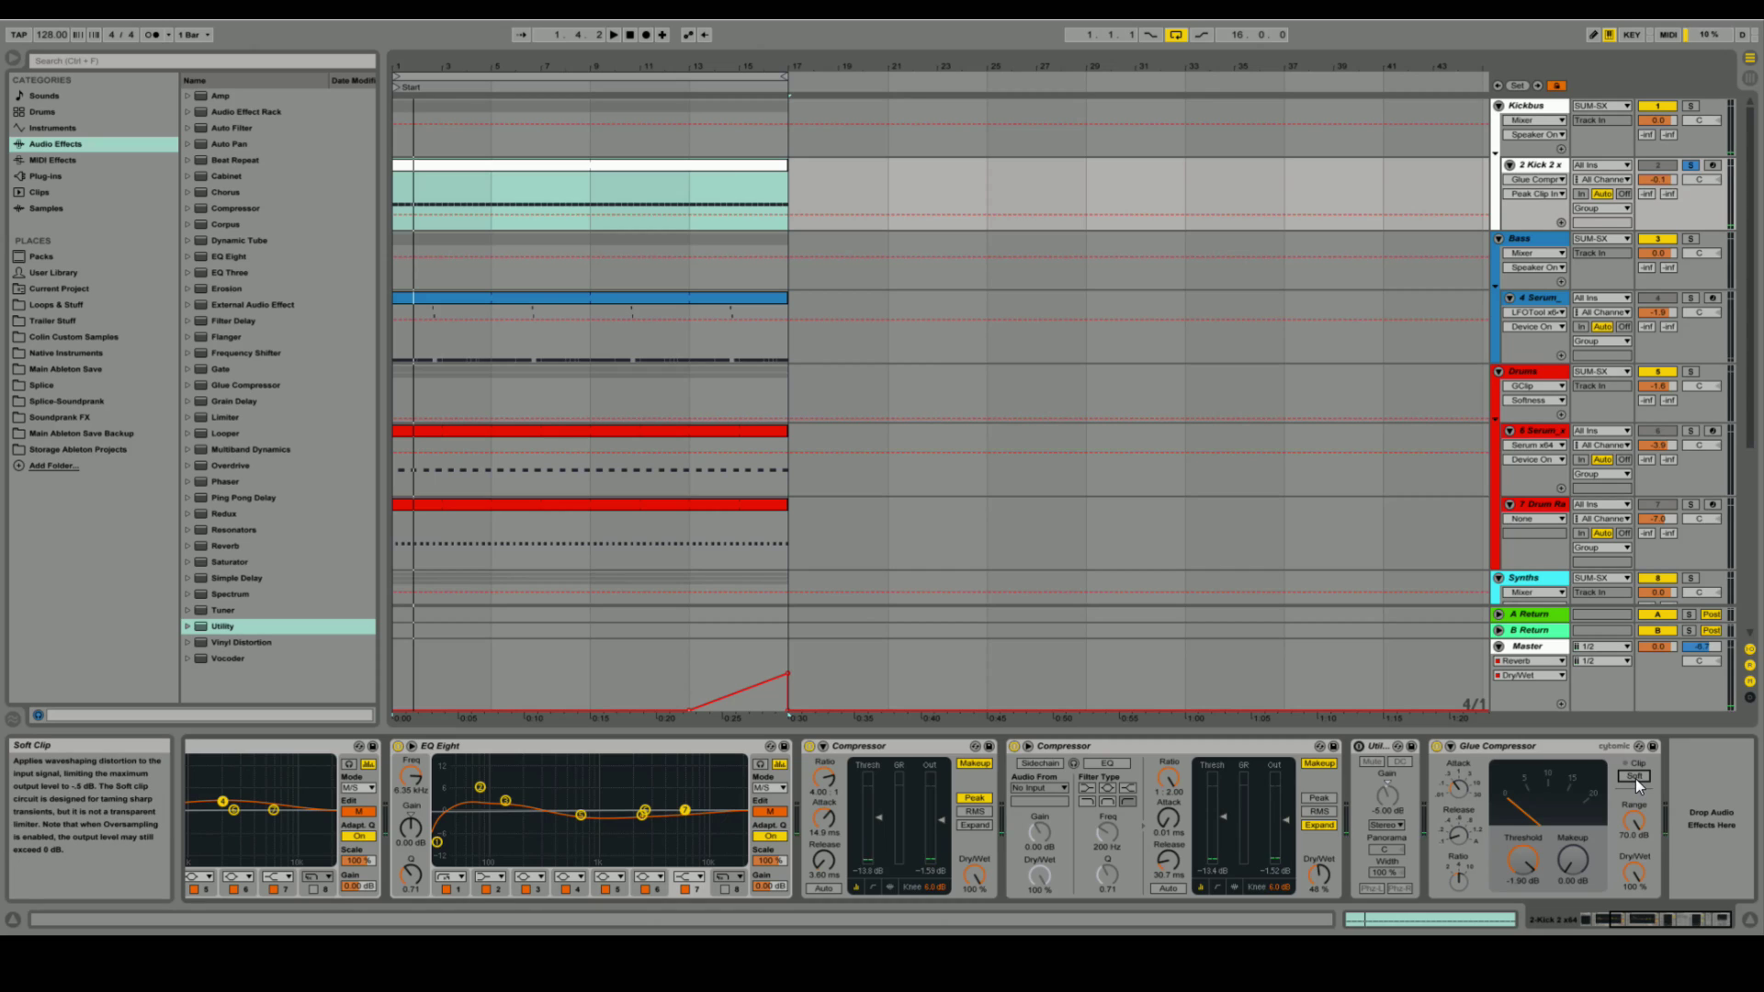
{"action": "left_click", "coordinate": [1636, 777]}
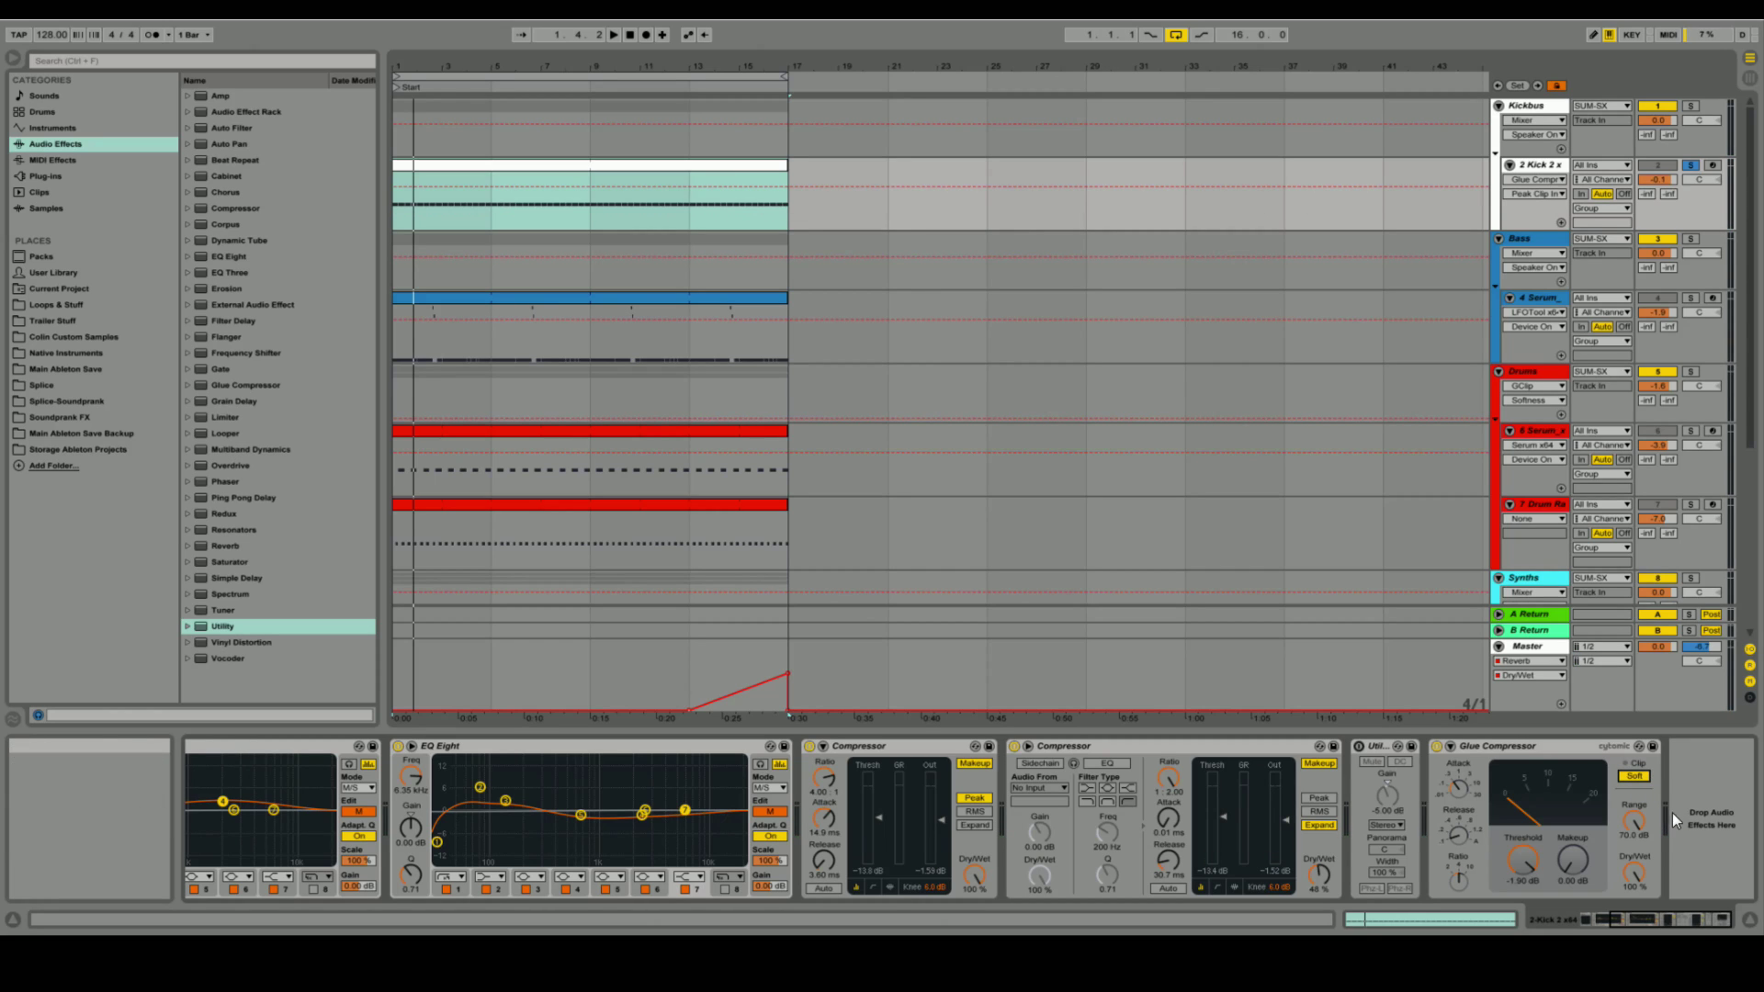
{"action": "key", "text": "space"}
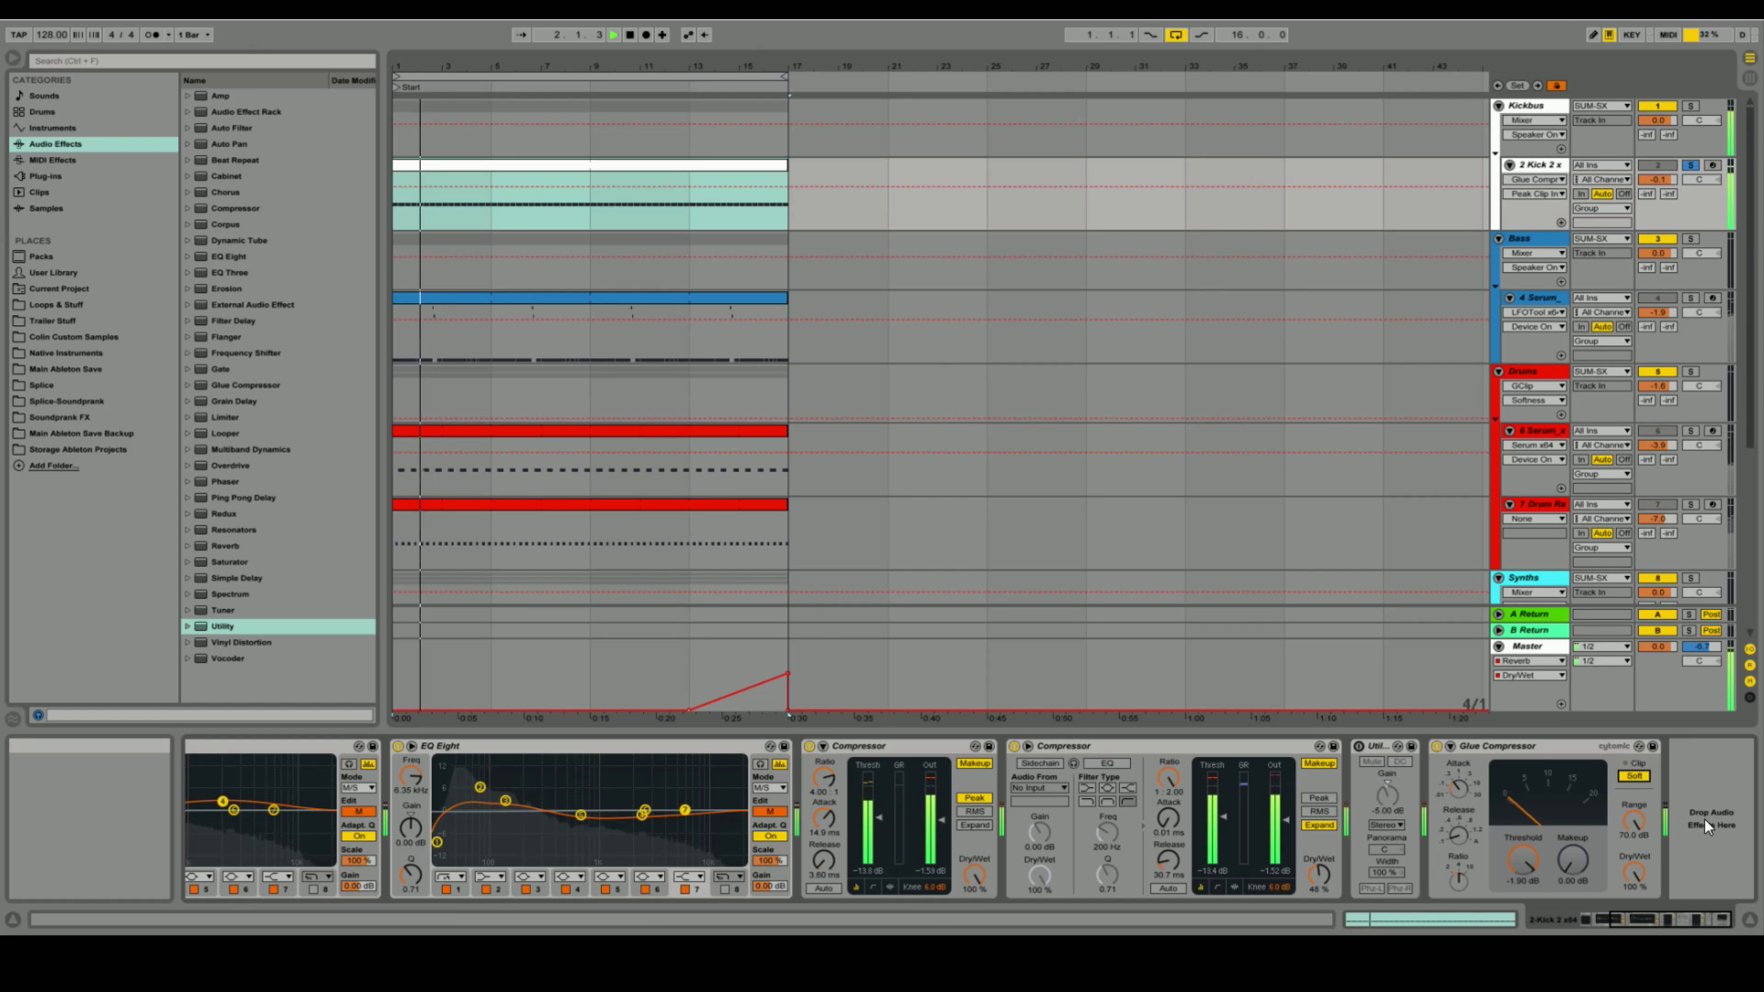
{"action": "key", "text": "space"}
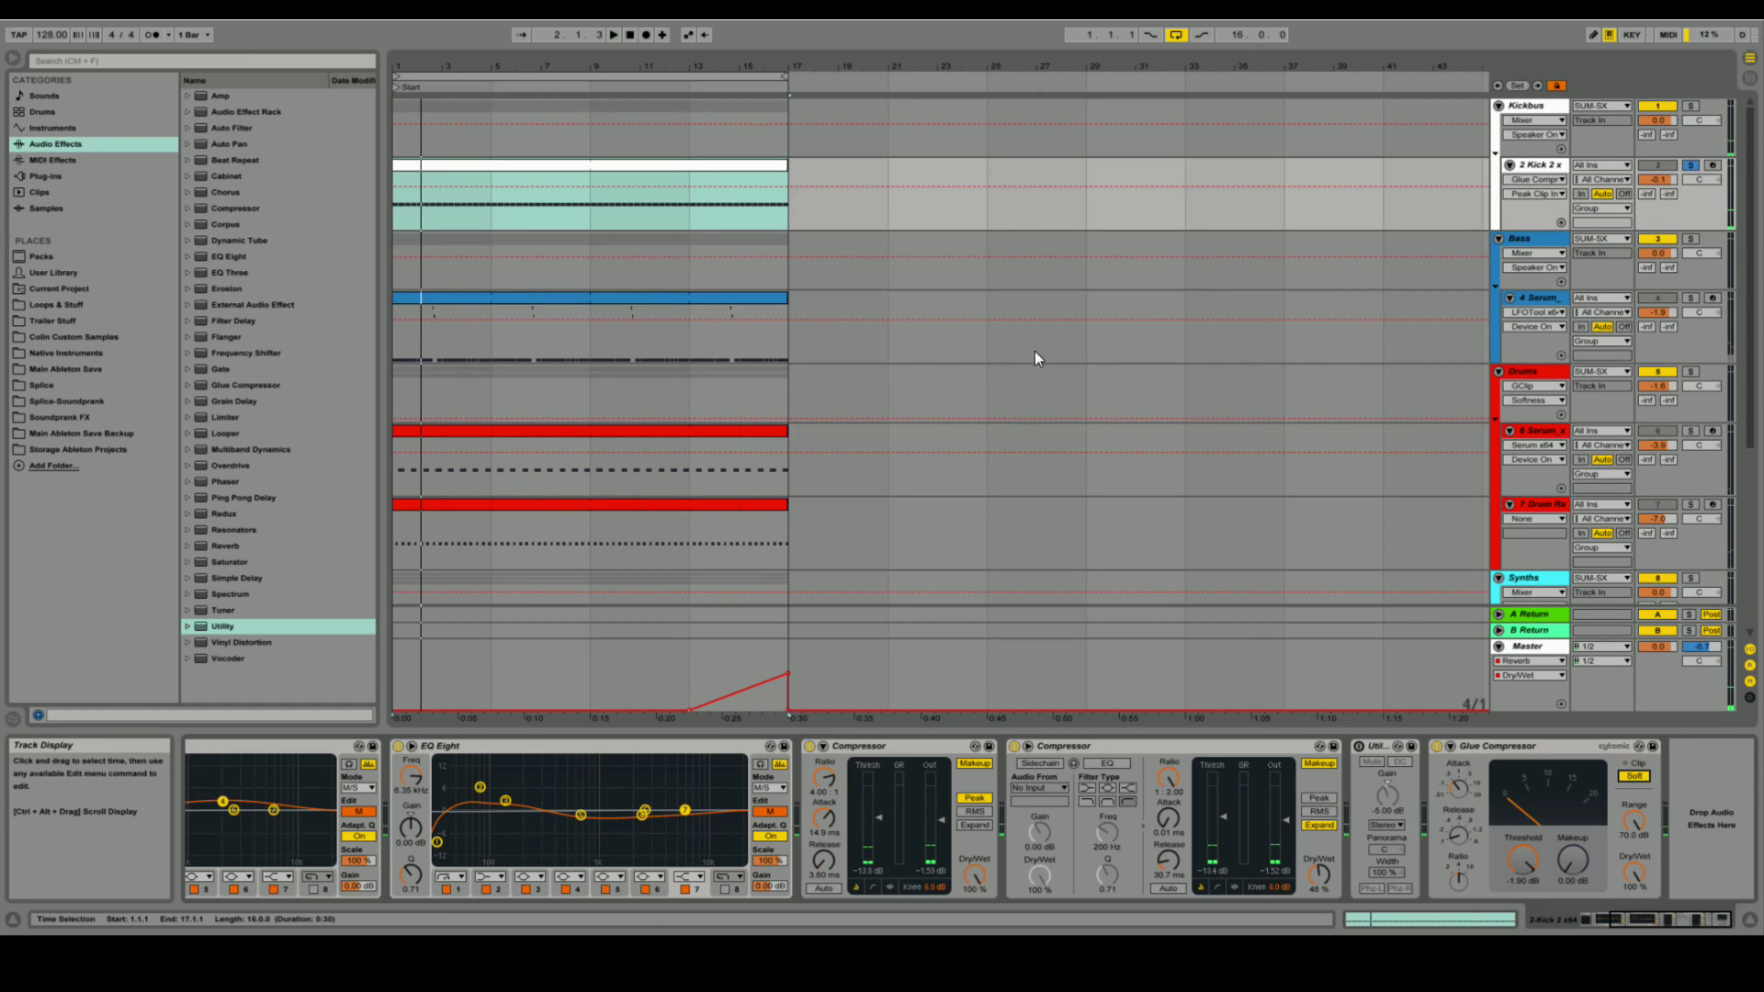
Step: Show the start of the bass track's device chain and open its Serum synth in a clear spot
{"action": "left_click", "coordinate": [682, 294]}
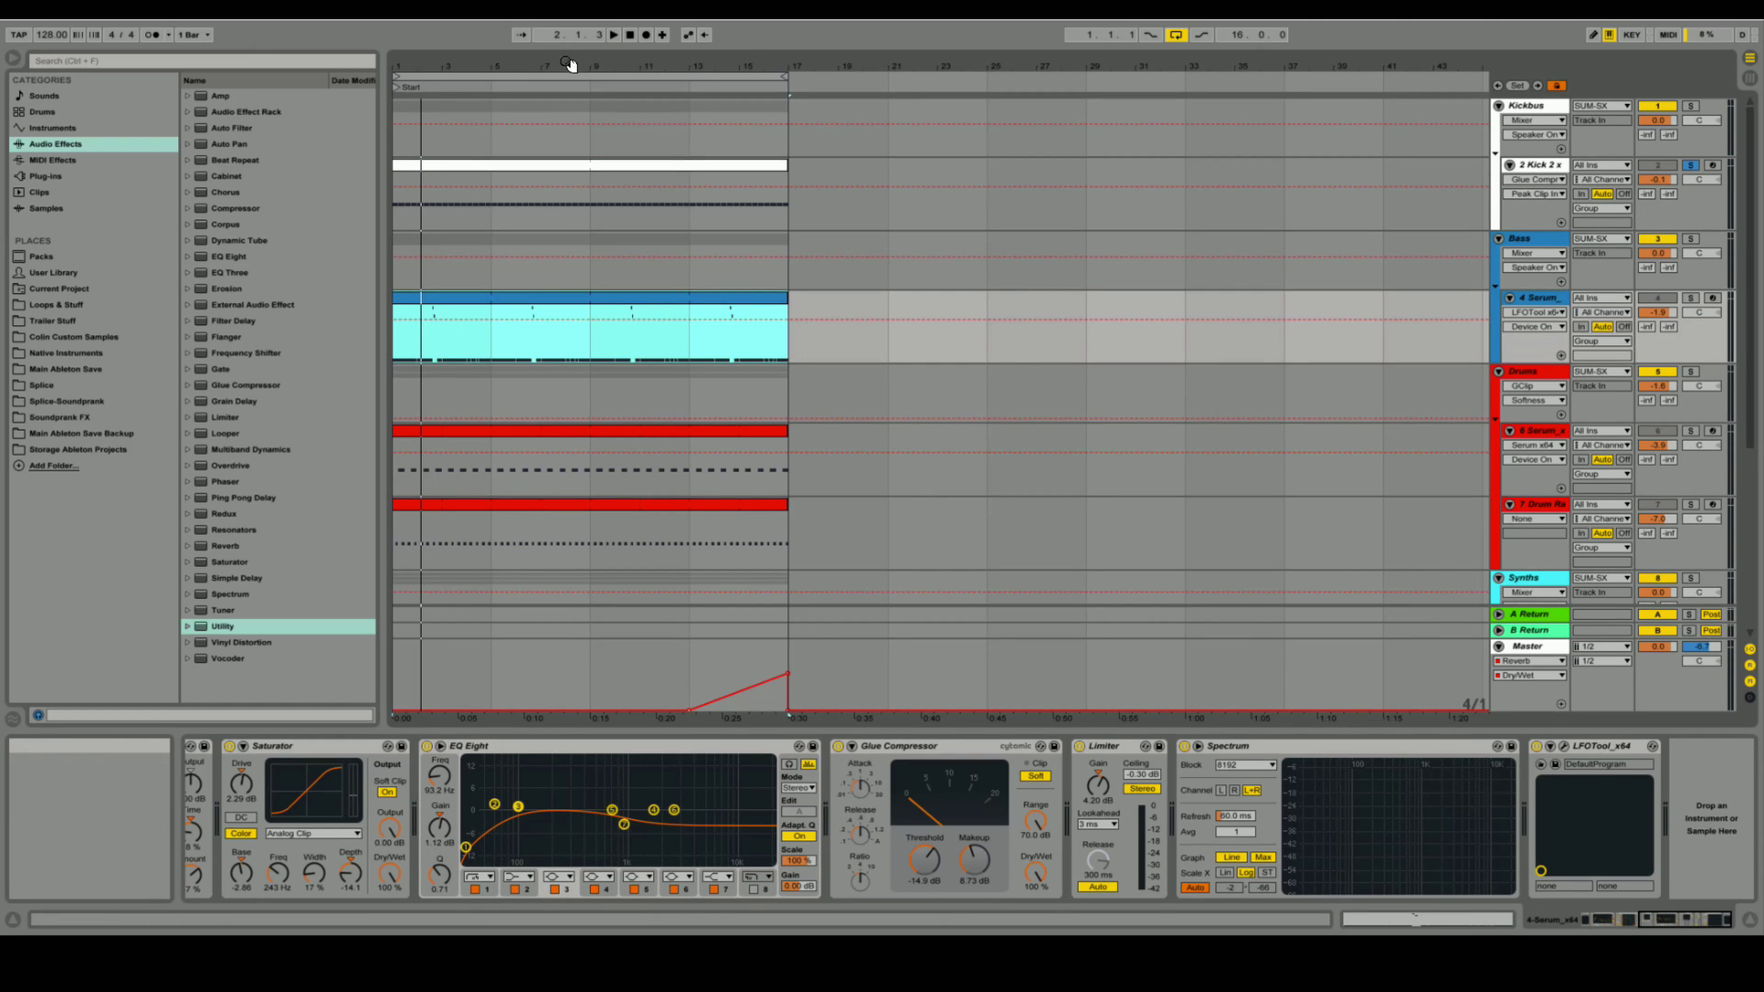
{"action": "key", "text": "plus"}
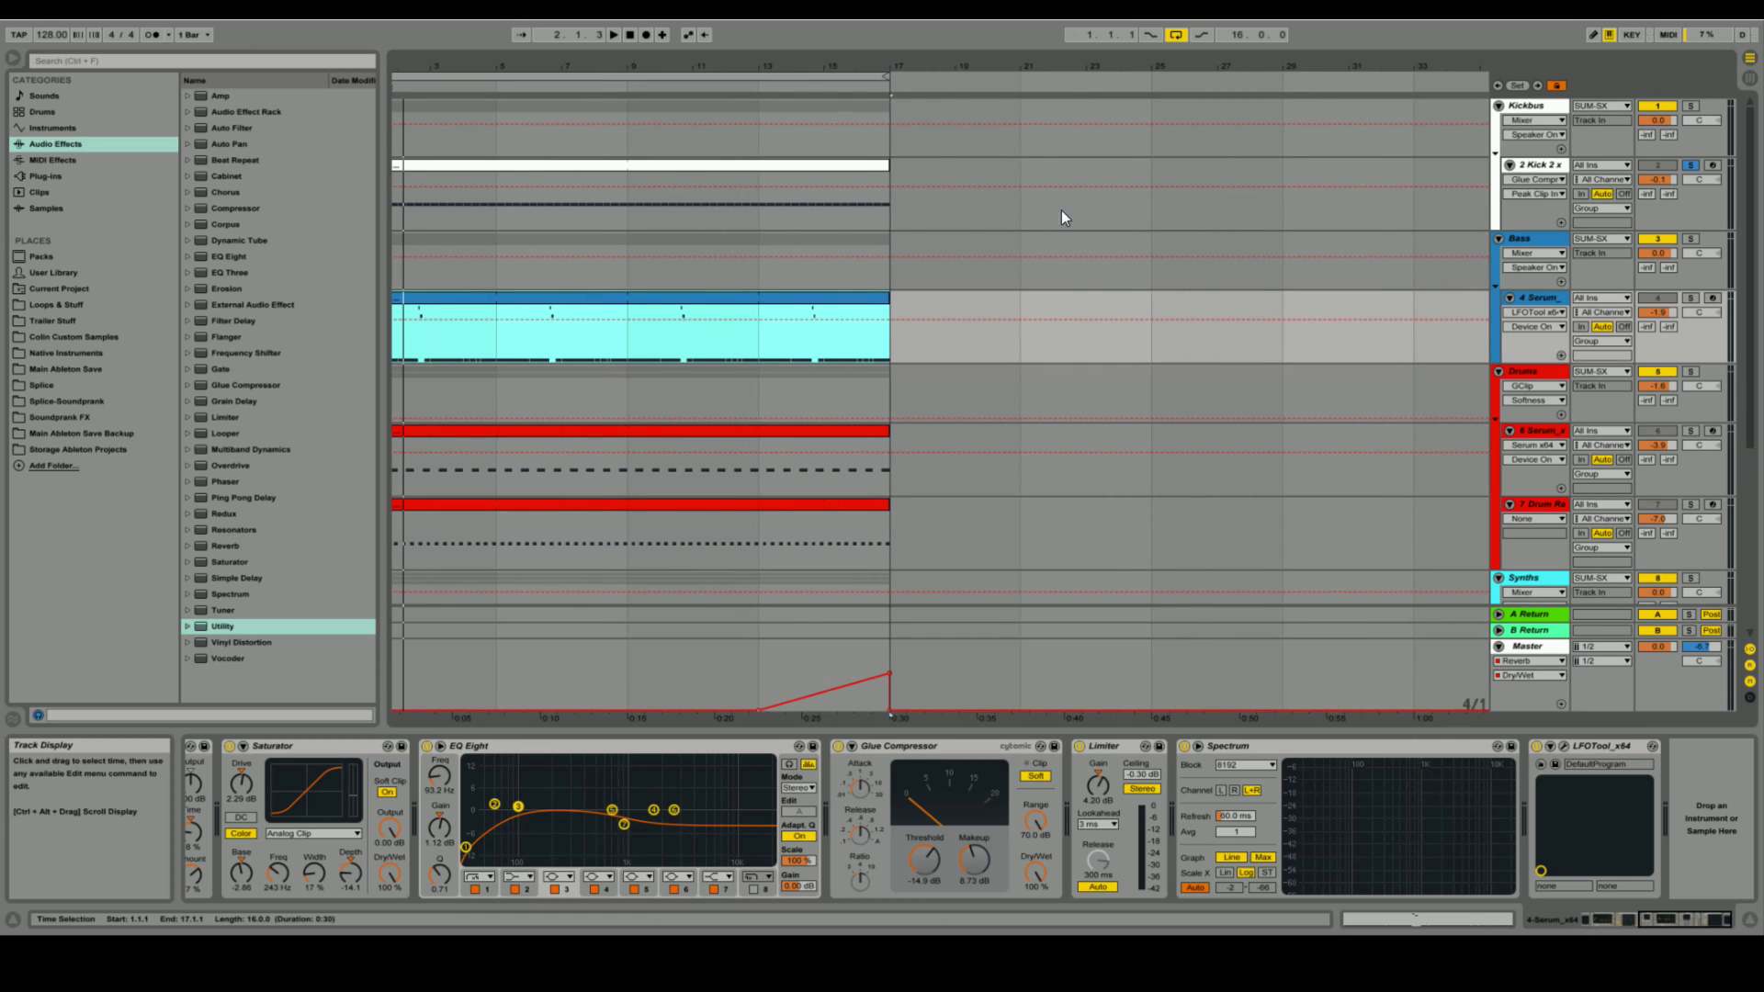
{"action": "left_click", "coordinate": [1534, 303]}
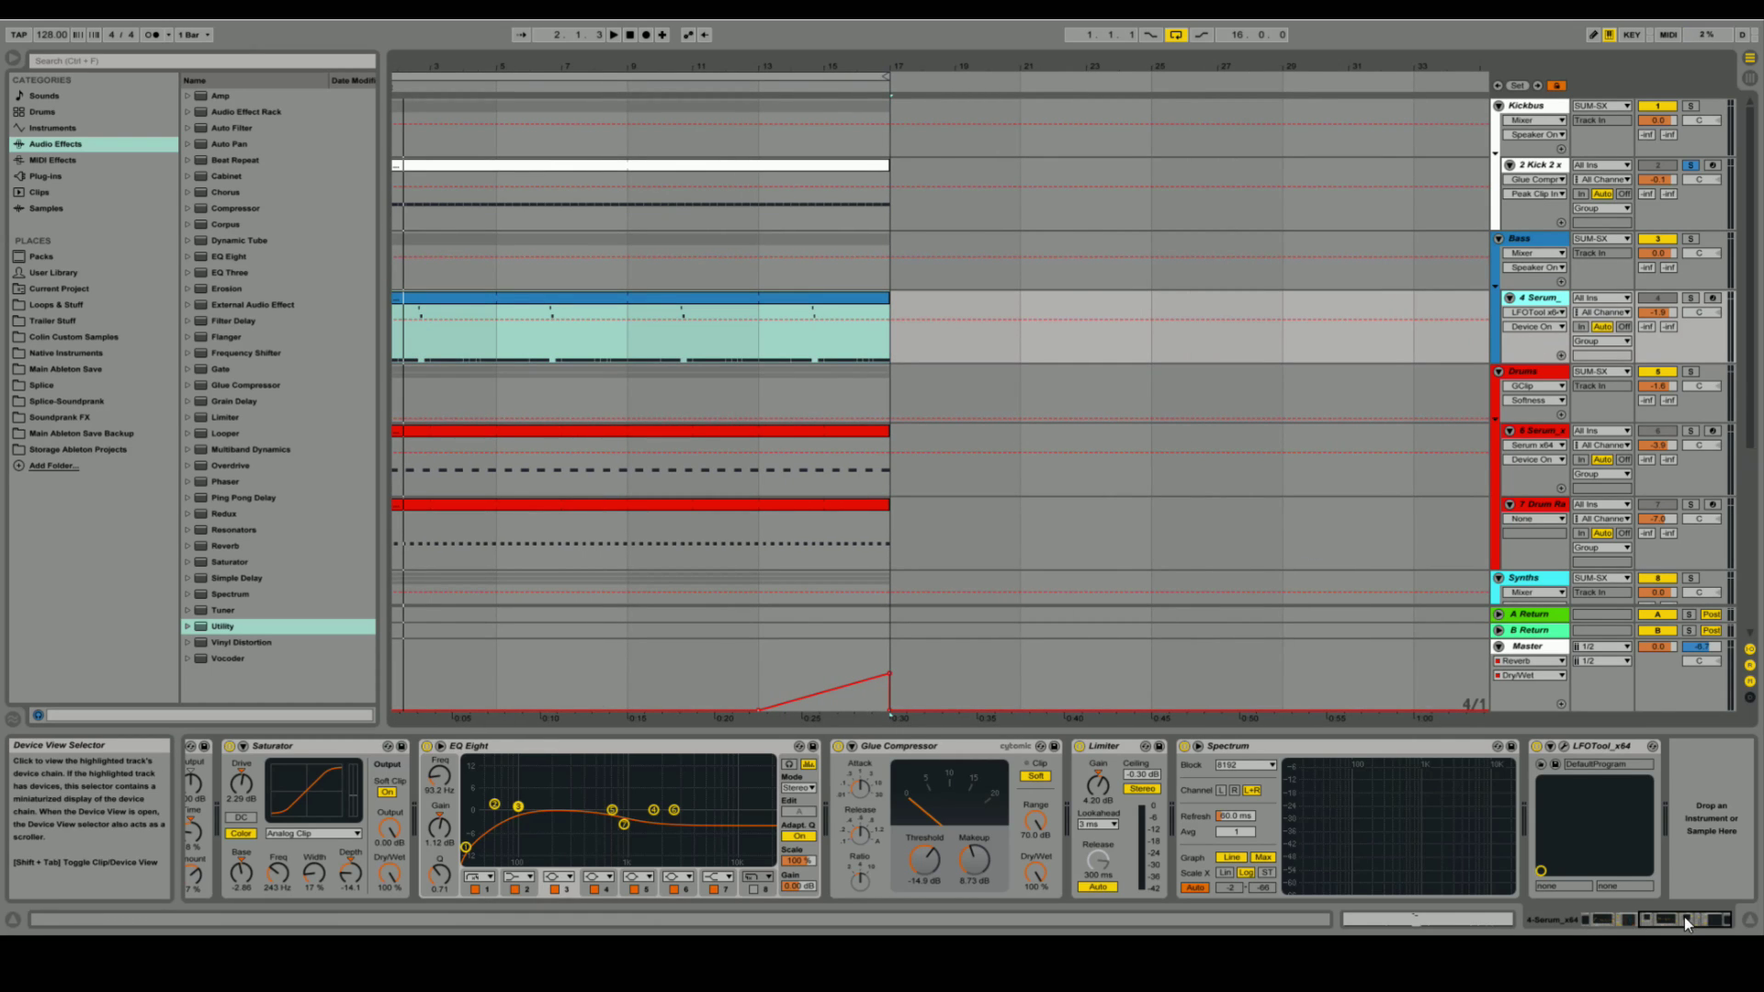
{"action": "left_click", "coordinate": [460, 470]}
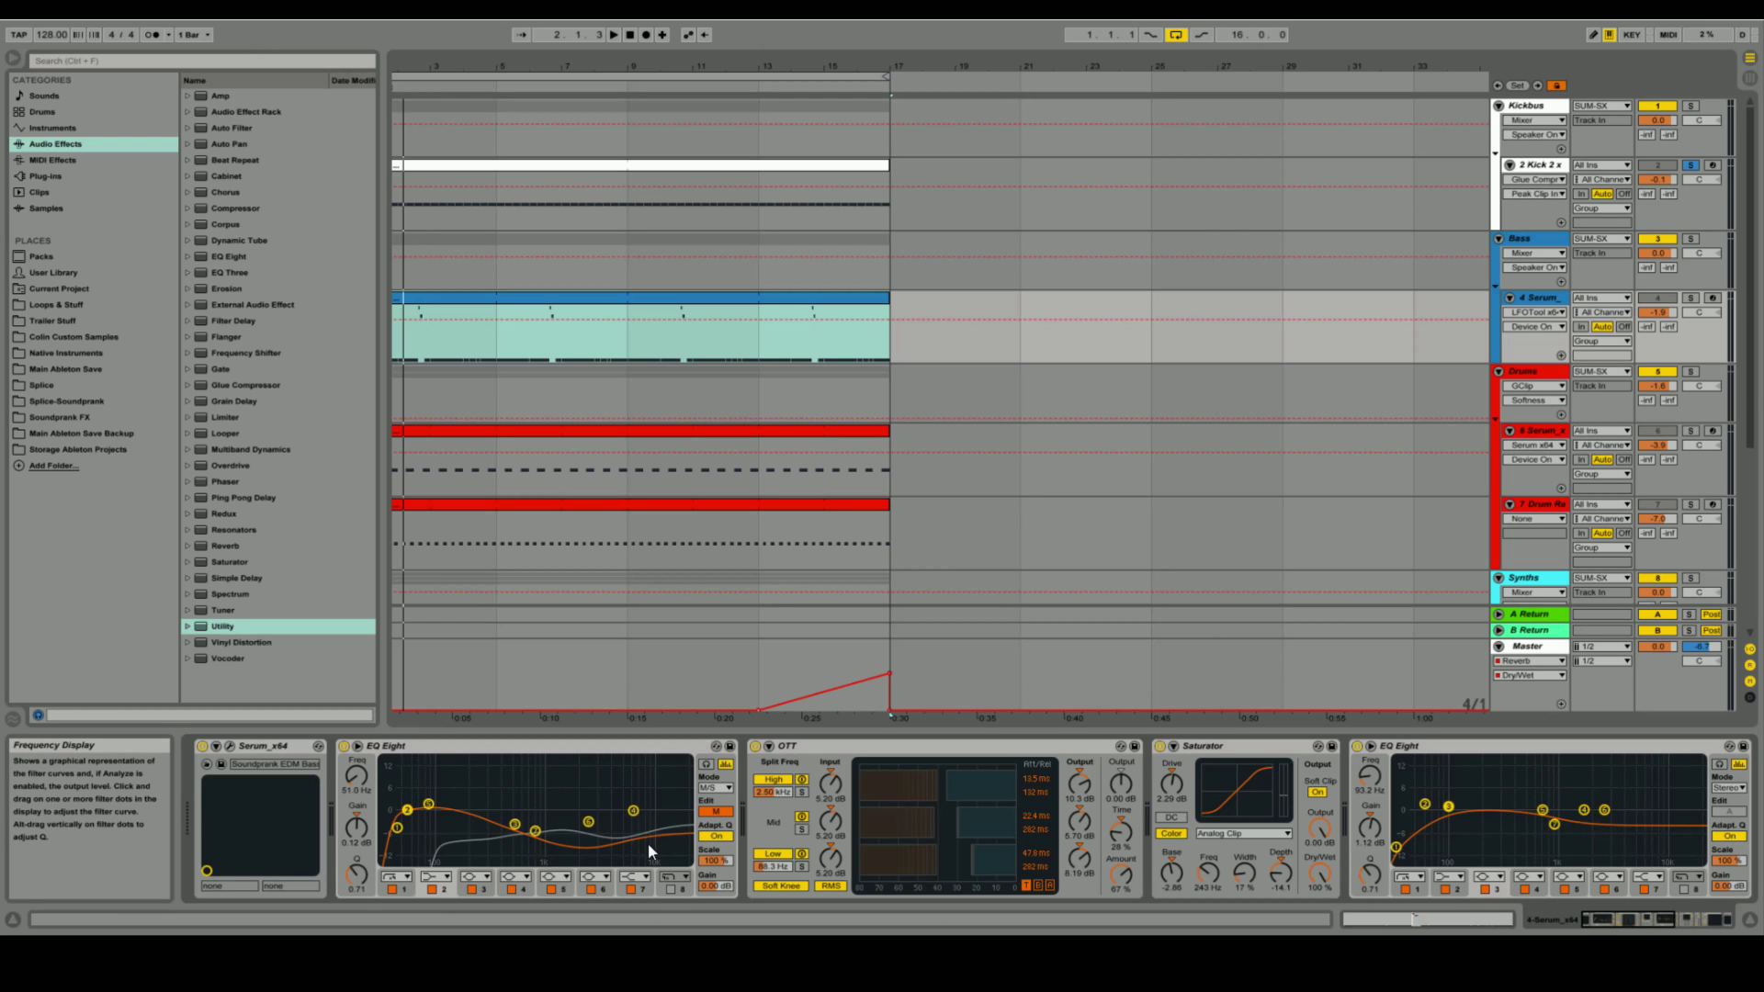
{"action": "left_click", "coordinate": [228, 744]}
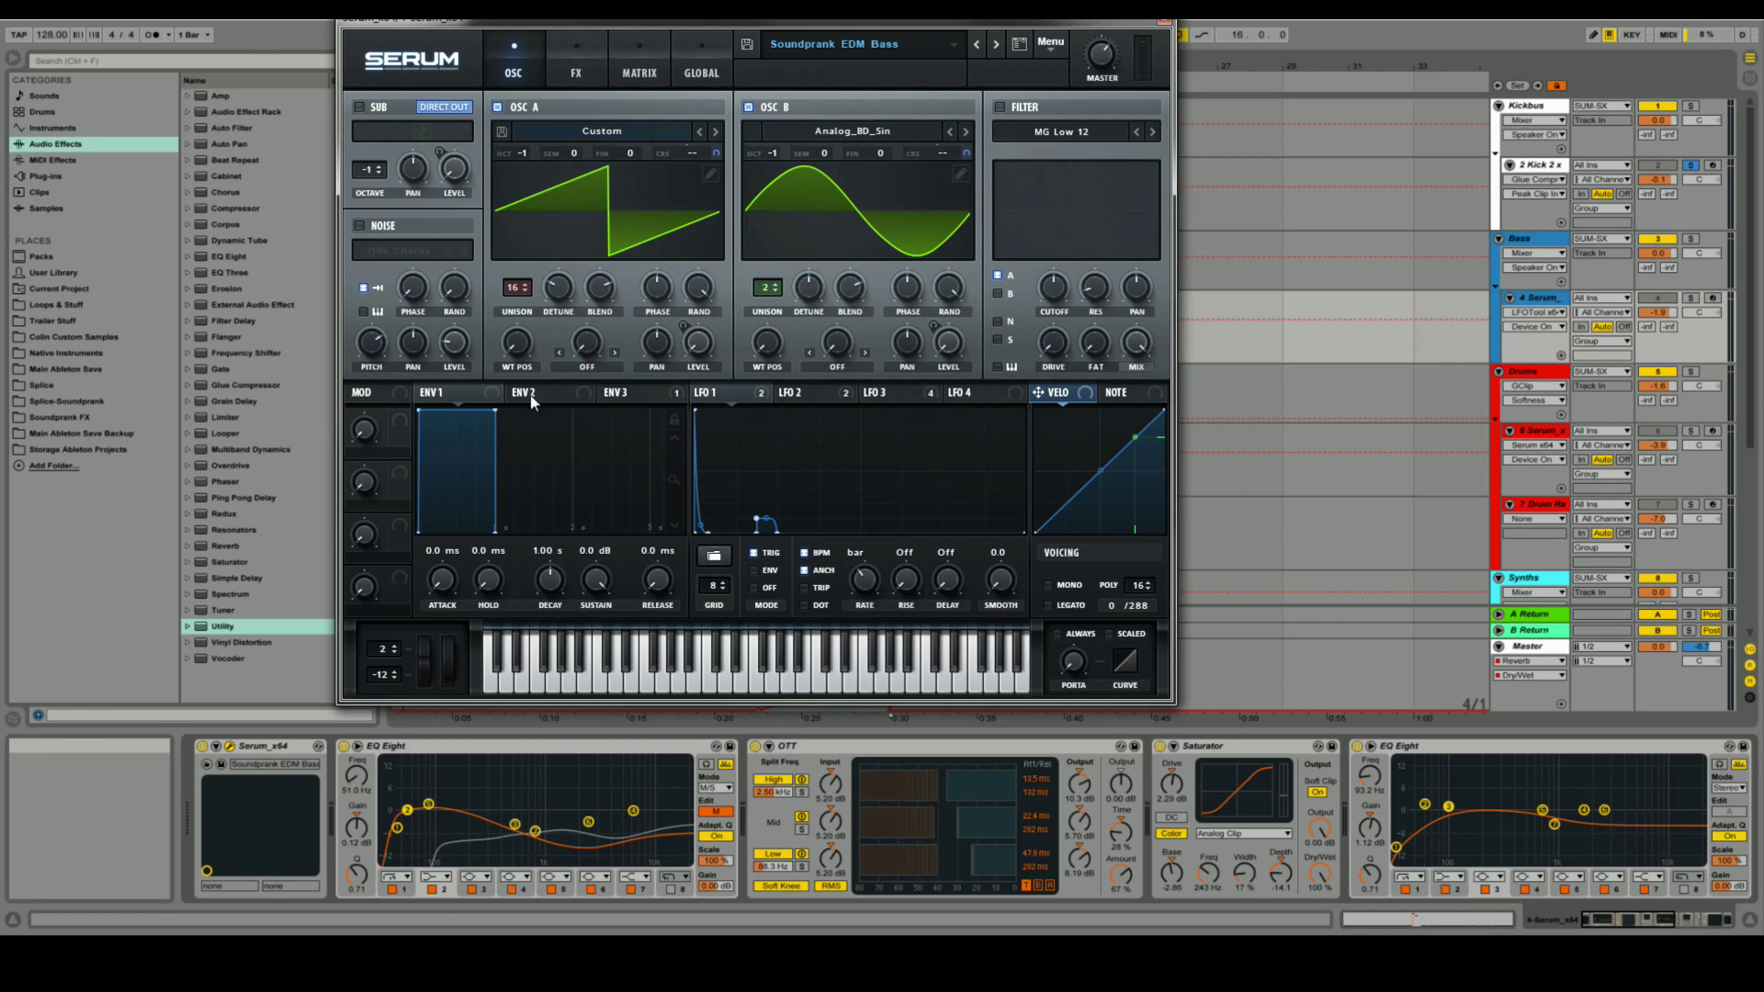
{"action": "left_click_drag", "start_coordinate": [700, 16], "coordinate": [1024, 77]}
Step: Examine the shapes of LFO 2, LFO 3 and LFO 4 in the bass Serum and close the synth
{"action": "left_click", "coordinate": [1129, 452]}
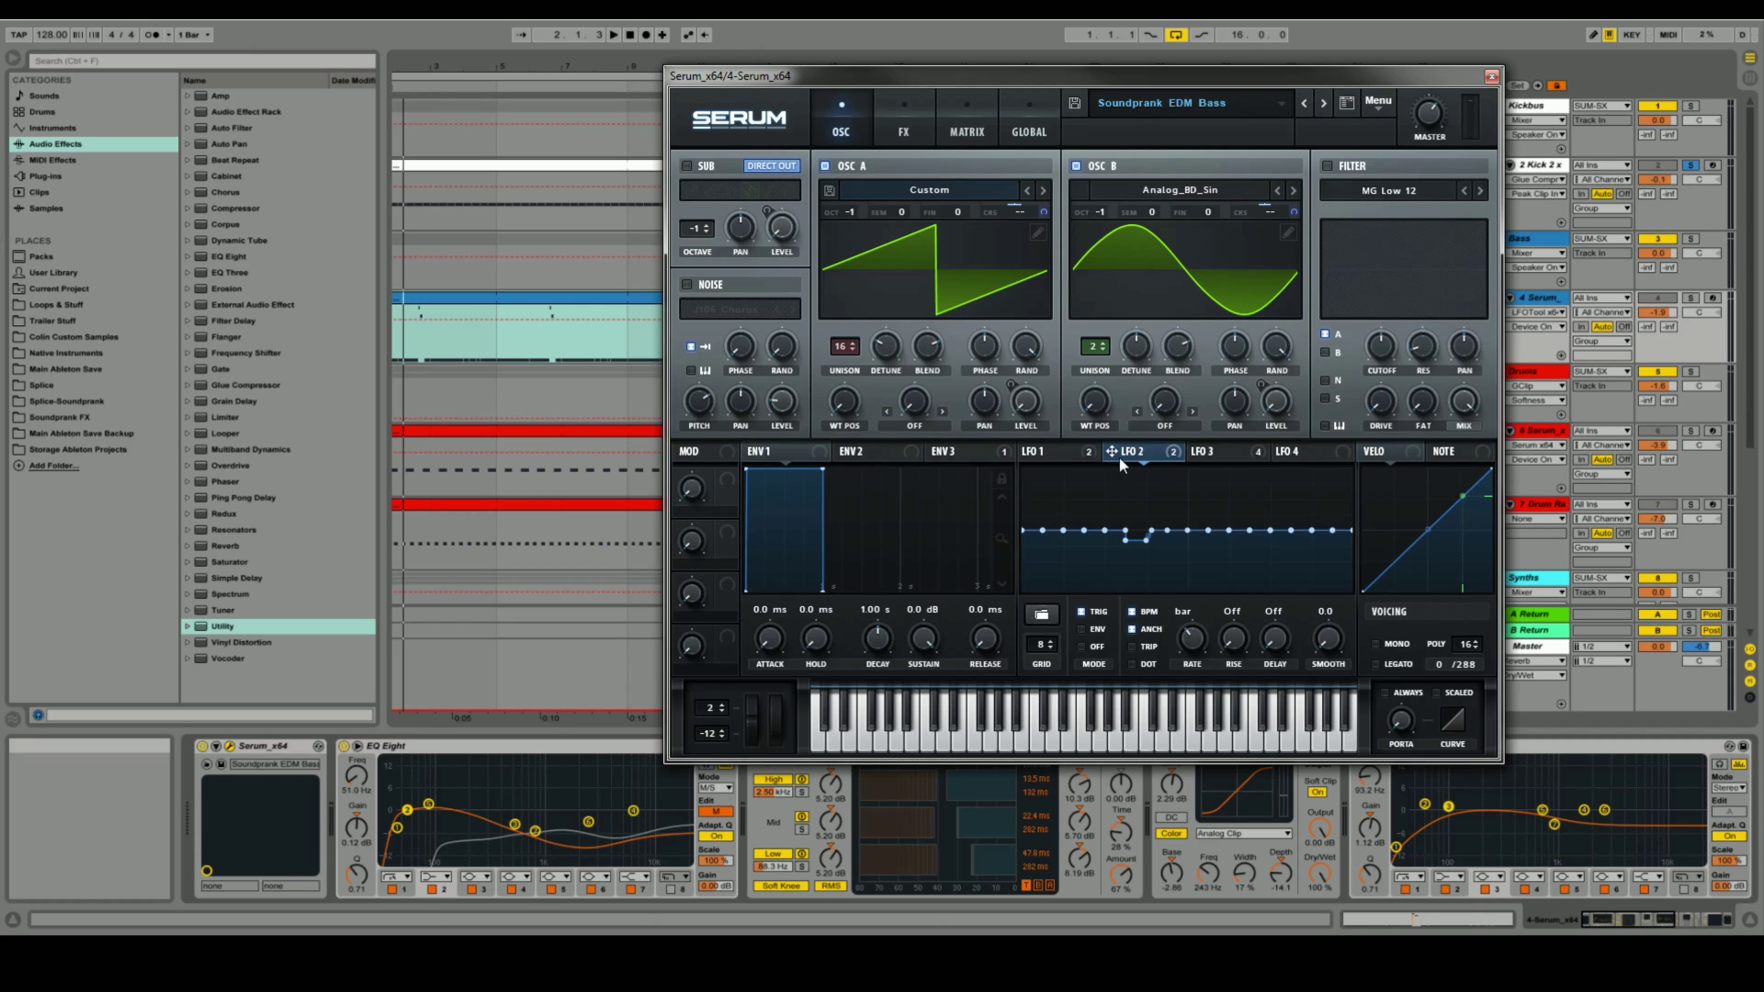
{"action": "left_click", "coordinate": [1214, 451]}
{"action": "left_click", "coordinate": [1294, 451]}
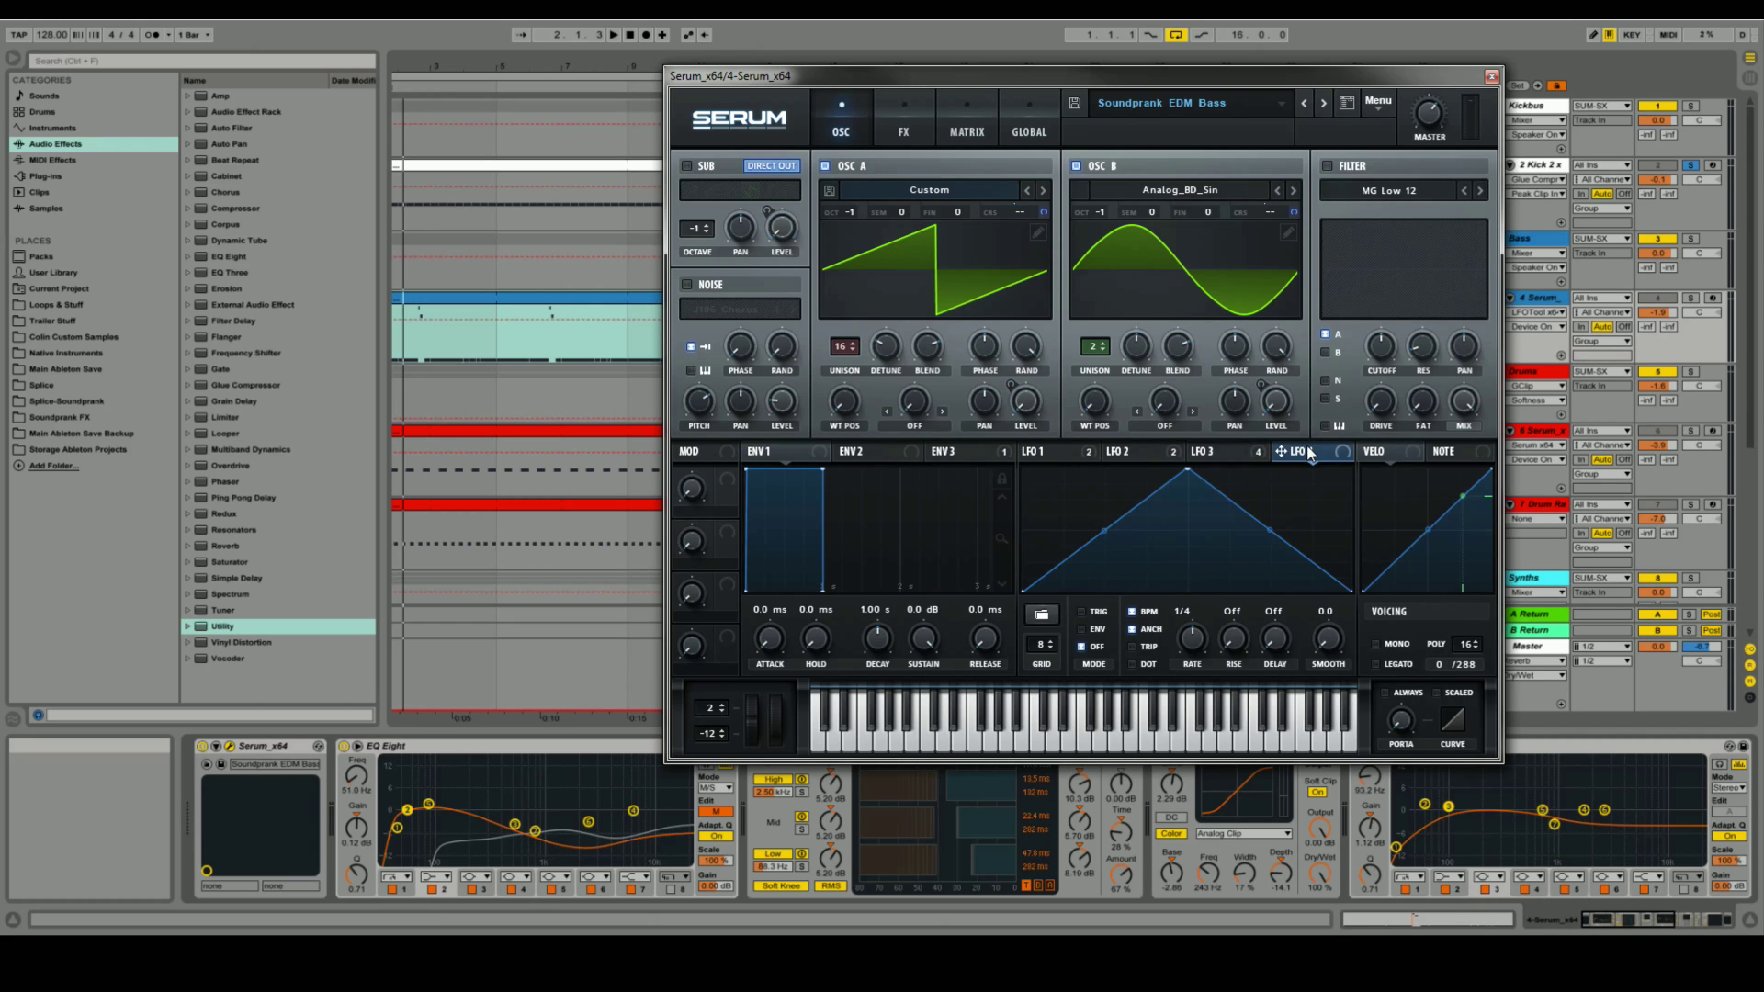
{"action": "left_click", "coordinate": [1223, 453]}
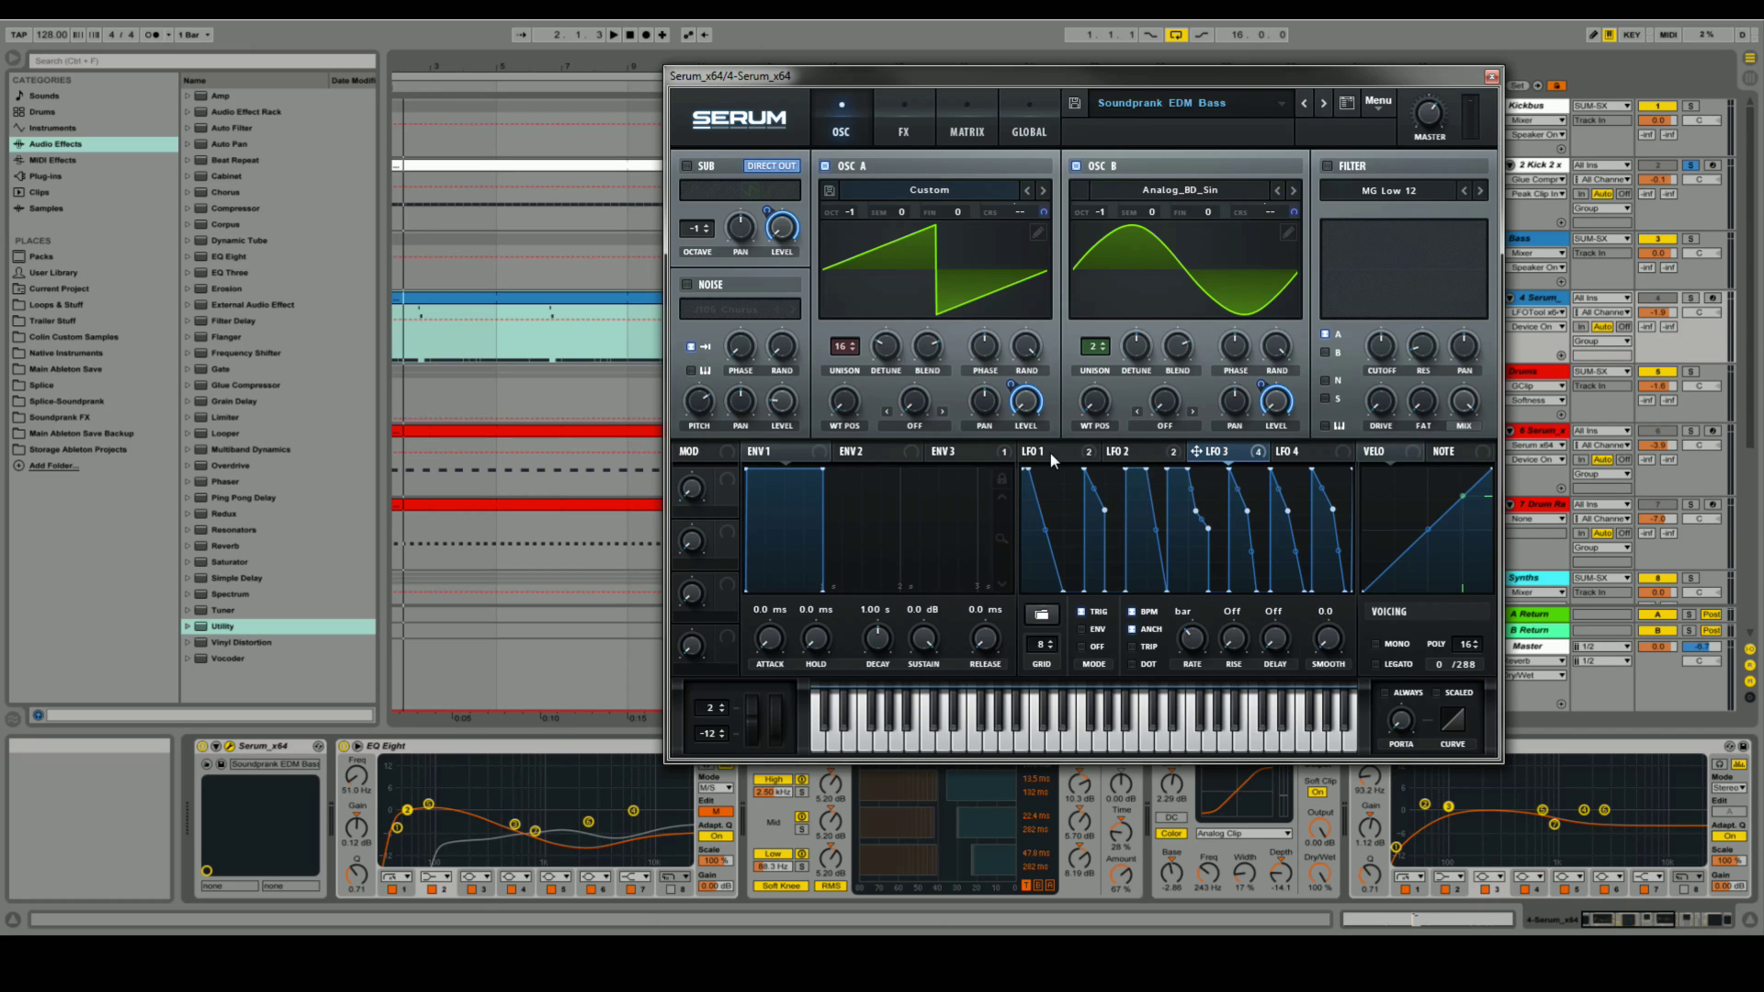
{"action": "left_click_drag", "start_coordinate": [1346, 83], "coordinate": [1257, 191]}
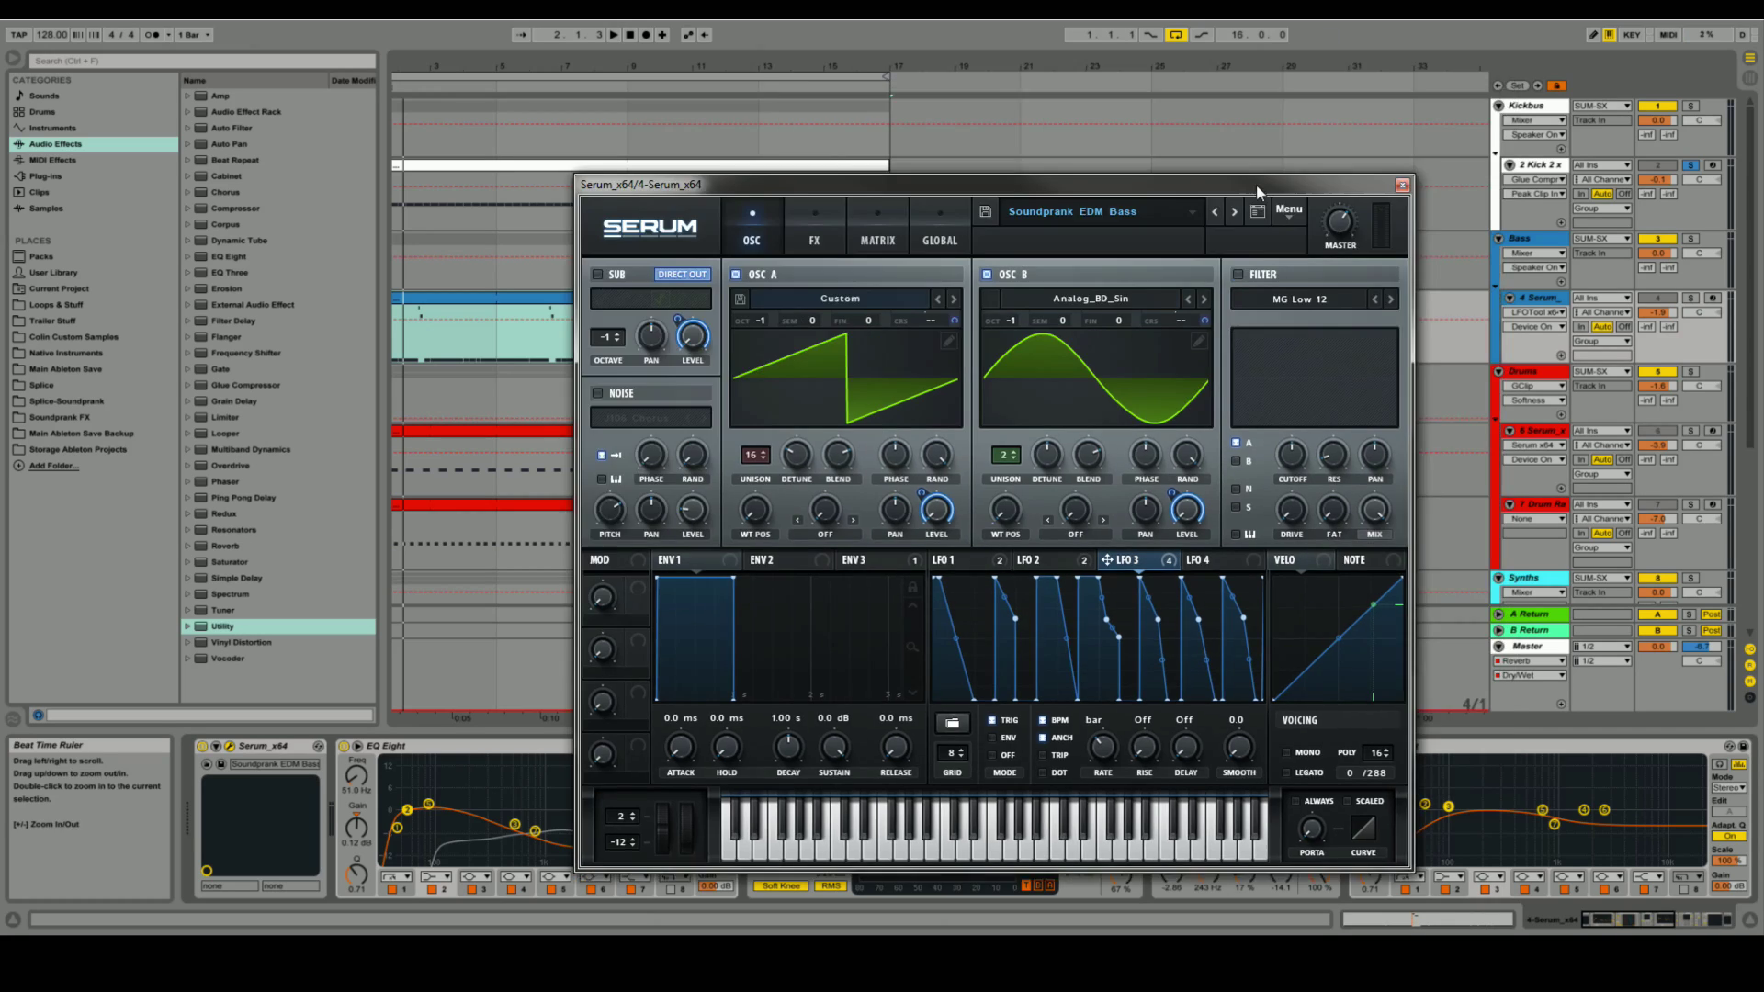
{"action": "left_click", "coordinate": [1402, 185]}
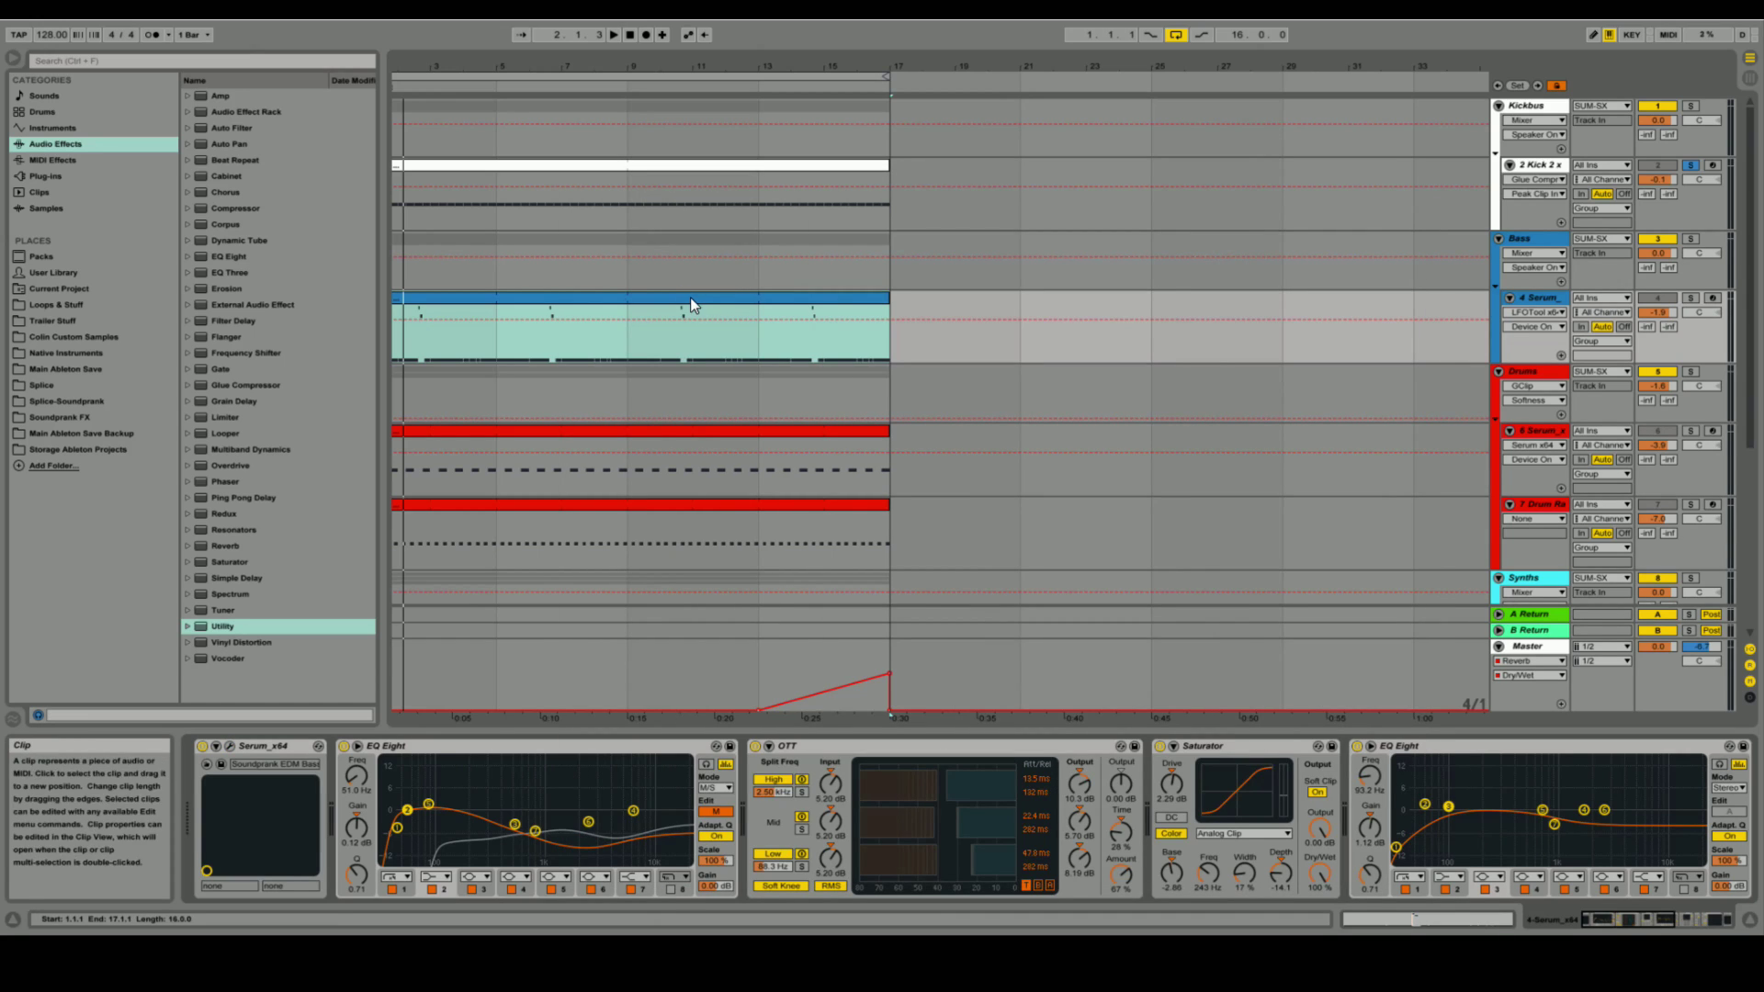
Step: View the MIDI notes of the bass clip and return to the bass track's devices
{"action": "left_click", "coordinate": [691, 299]}
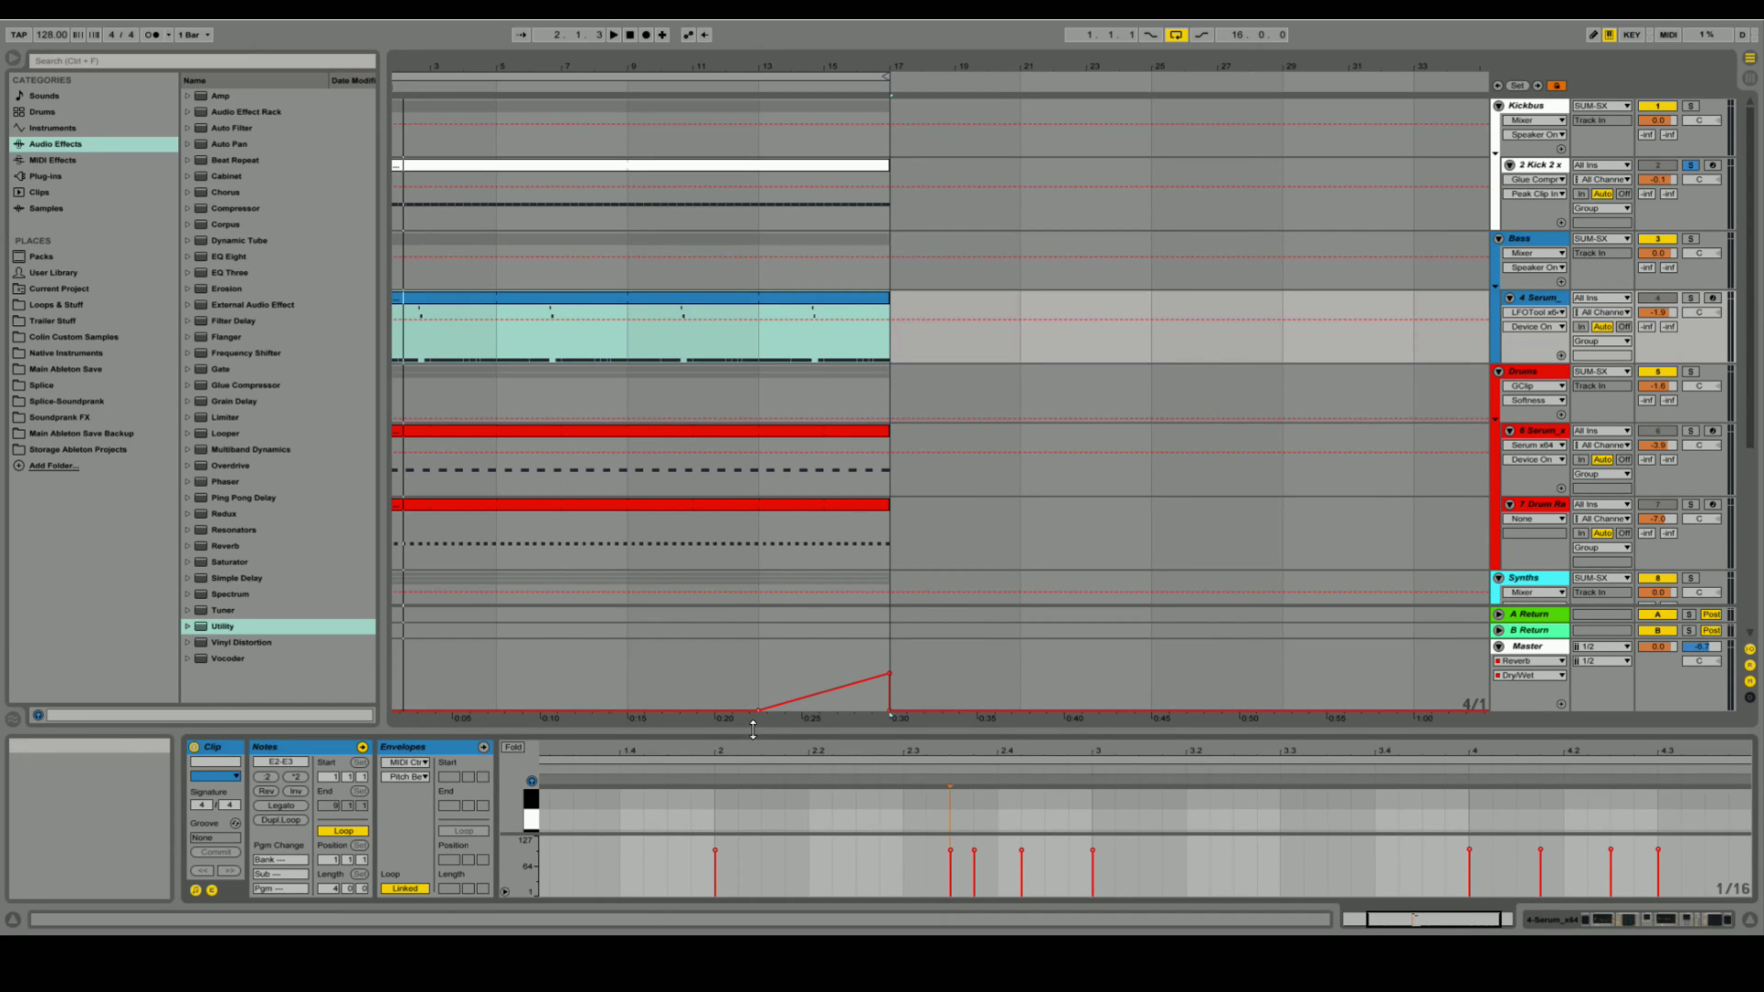
{"action": "mouse_move", "coordinate": [753, 728]}
{"action": "left_mouse_down"}
{"action": "mouse_move", "coordinate": [753, 374]}
{"action": "mouse_move", "coordinate": [752, 728]}
{"action": "left_mouse_up"}
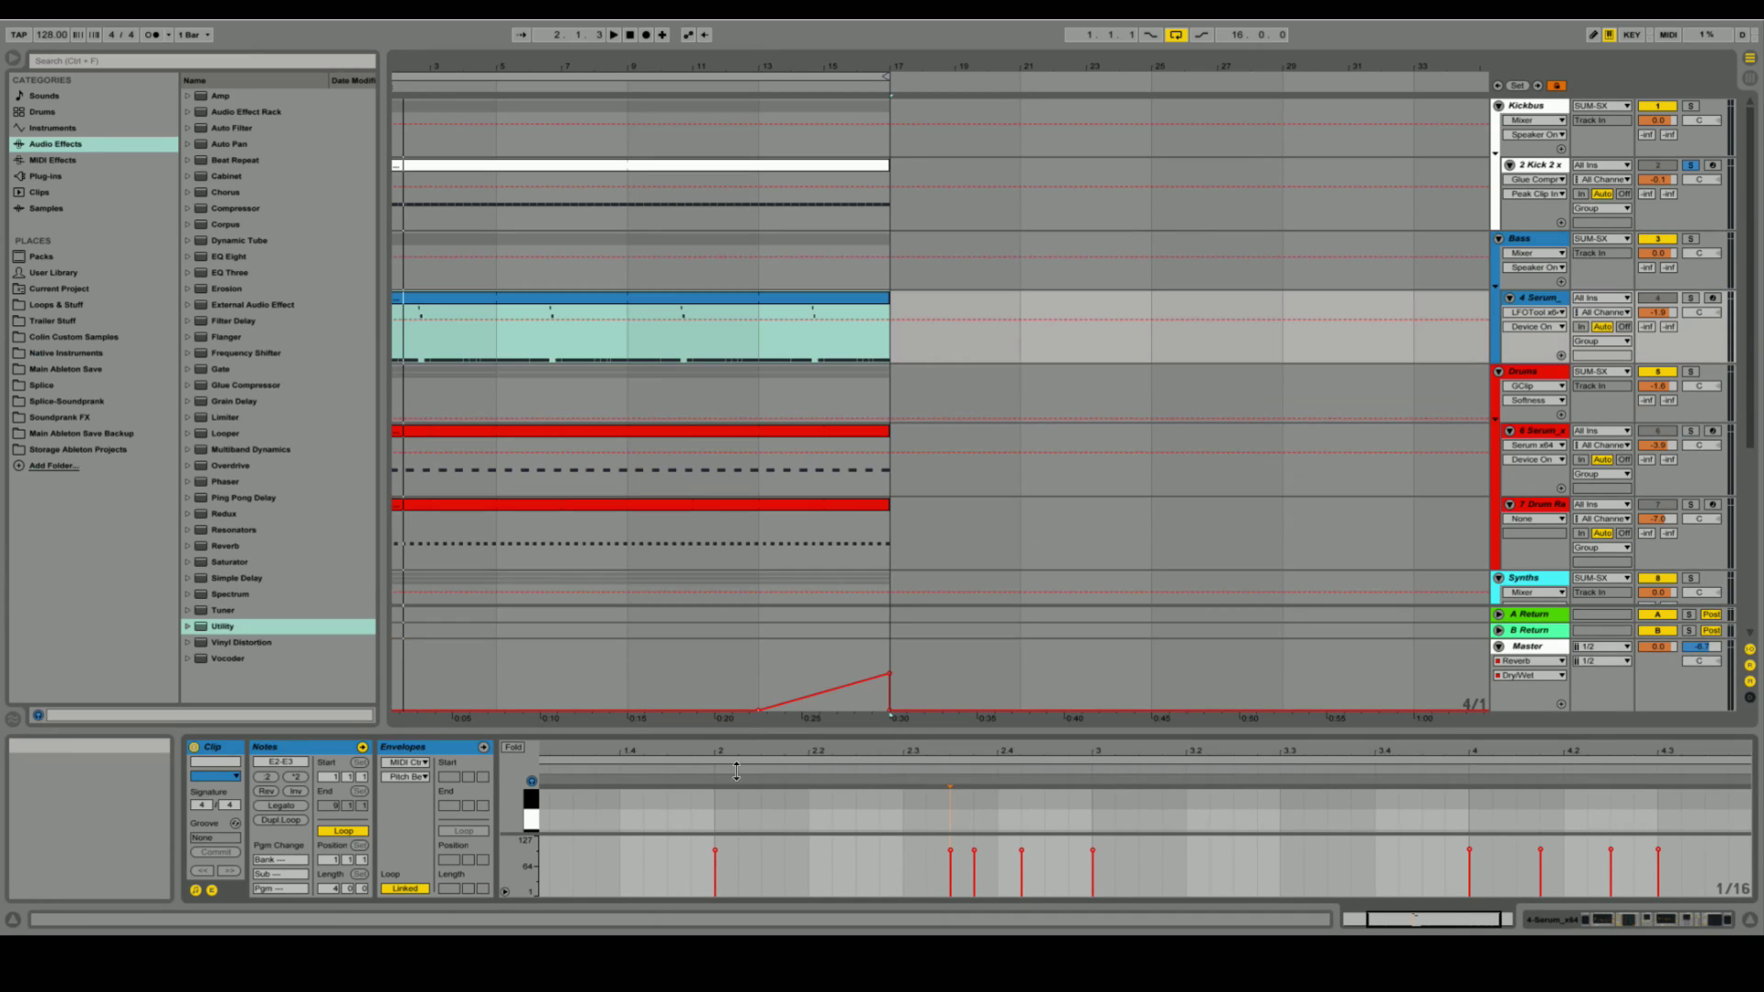
{"action": "left_click", "coordinate": [1532, 300]}
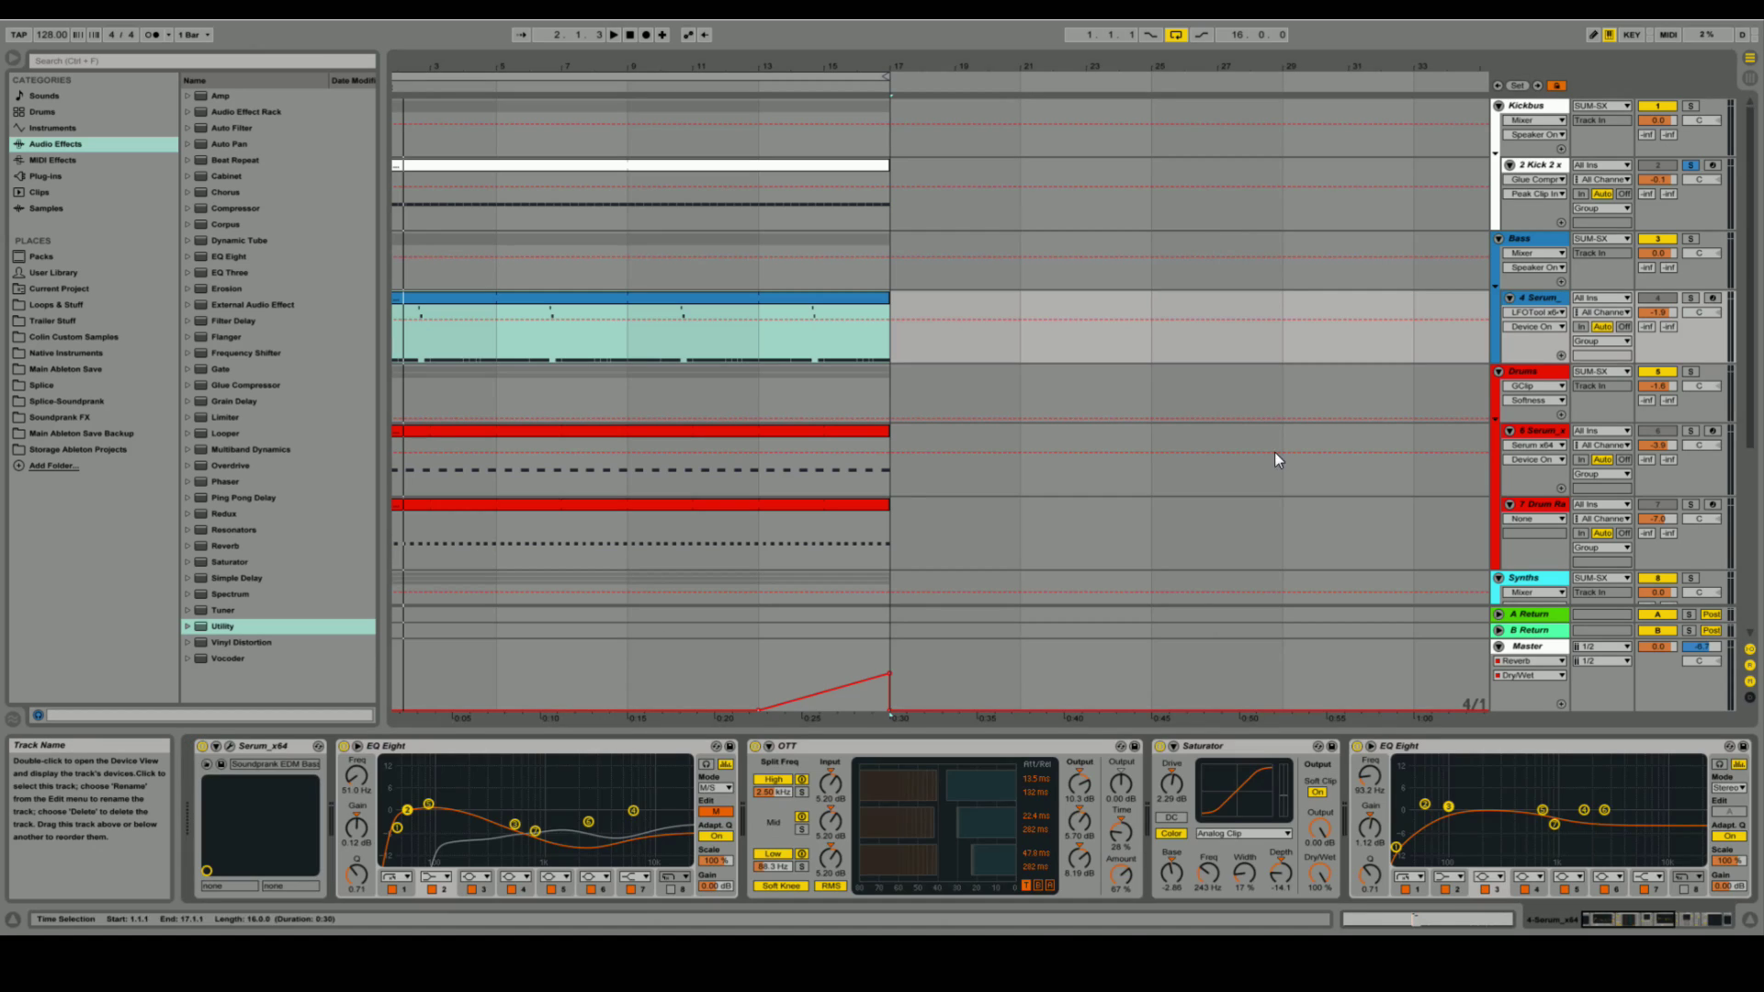
Step: Reopen the bass Serum, solo the Serum bass track instead of the kick, and listen to the bass from bar 1
{"action": "left_click", "coordinate": [229, 748]}
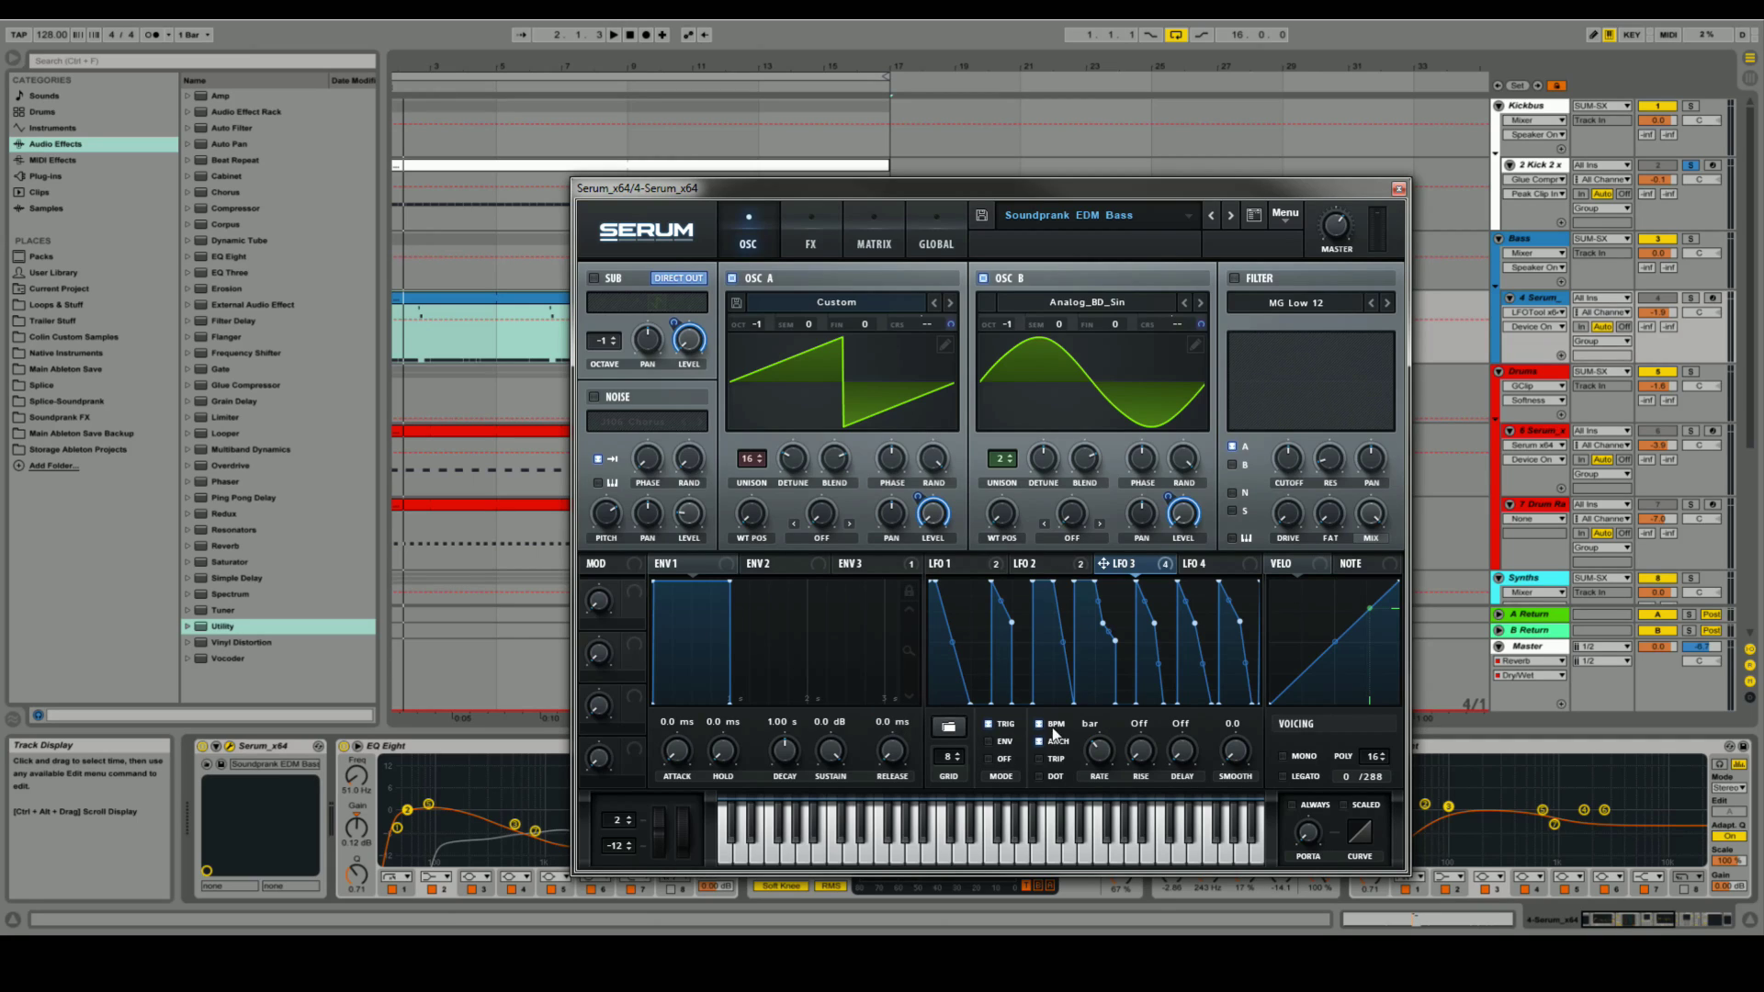
{"action": "left_click", "coordinate": [1691, 299]}
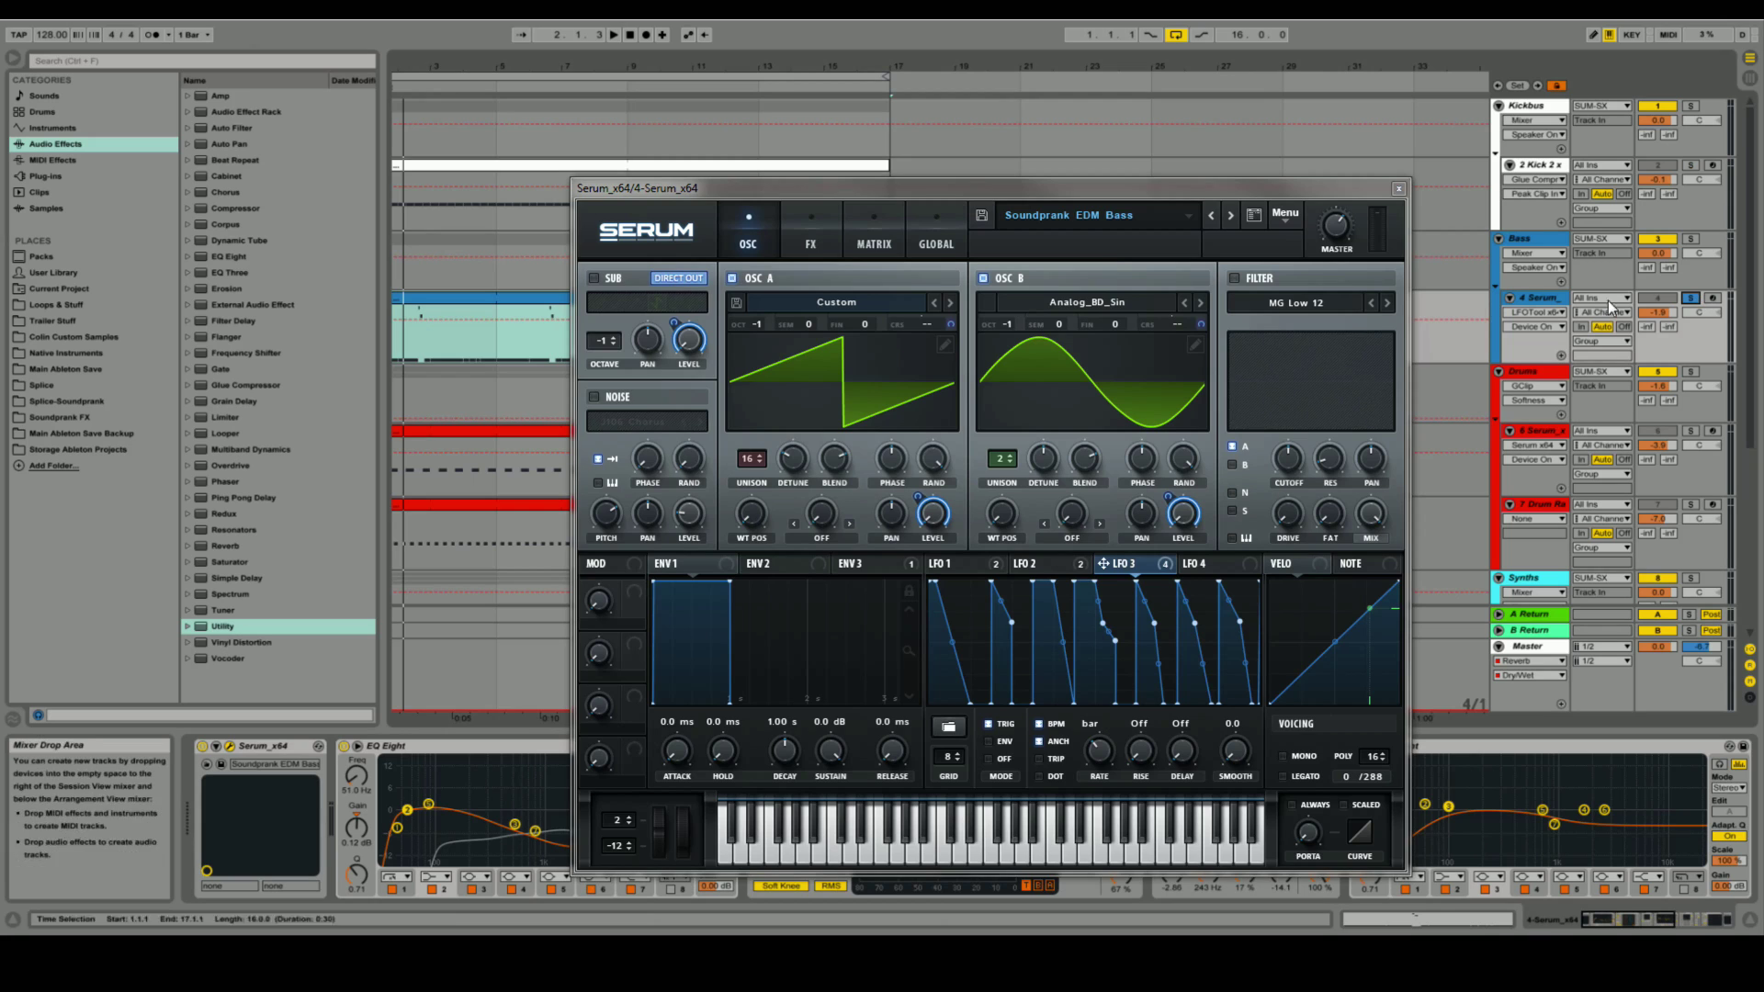
{"action": "left_click_drag", "start_coordinate": [1186, 191], "coordinate": [1142, 28]}
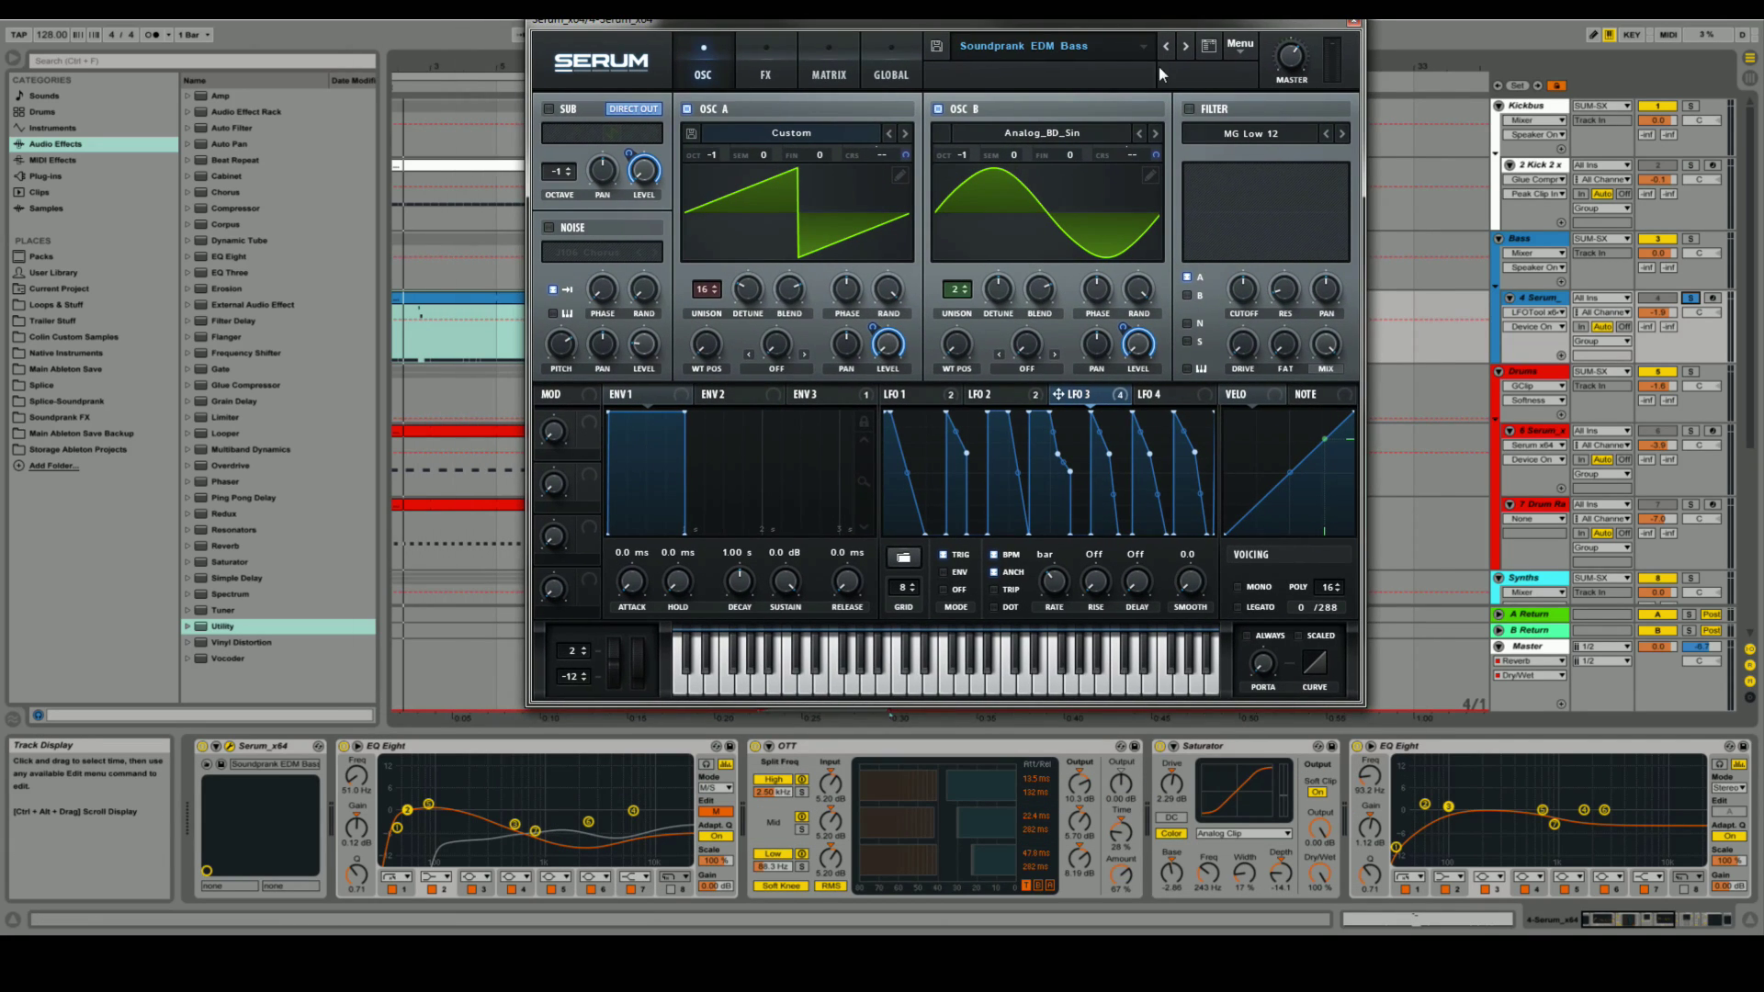
{"action": "key", "text": "space"}
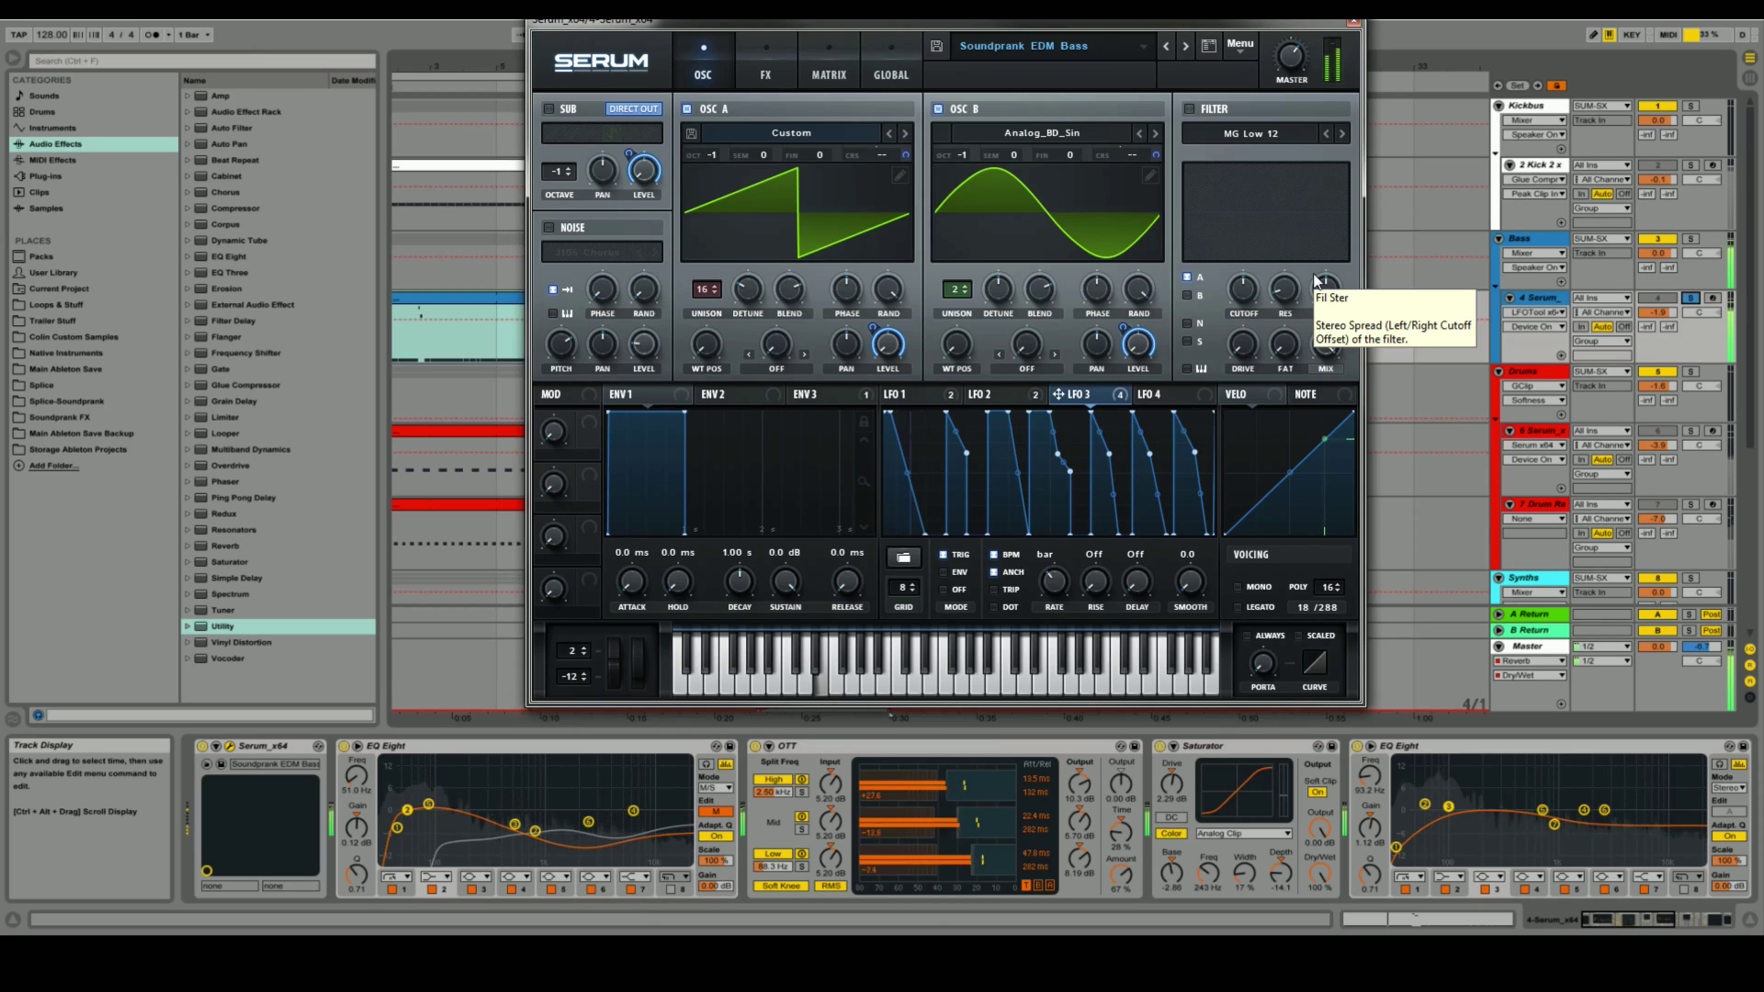
{"action": "left_click", "coordinate": [1382, 291]}
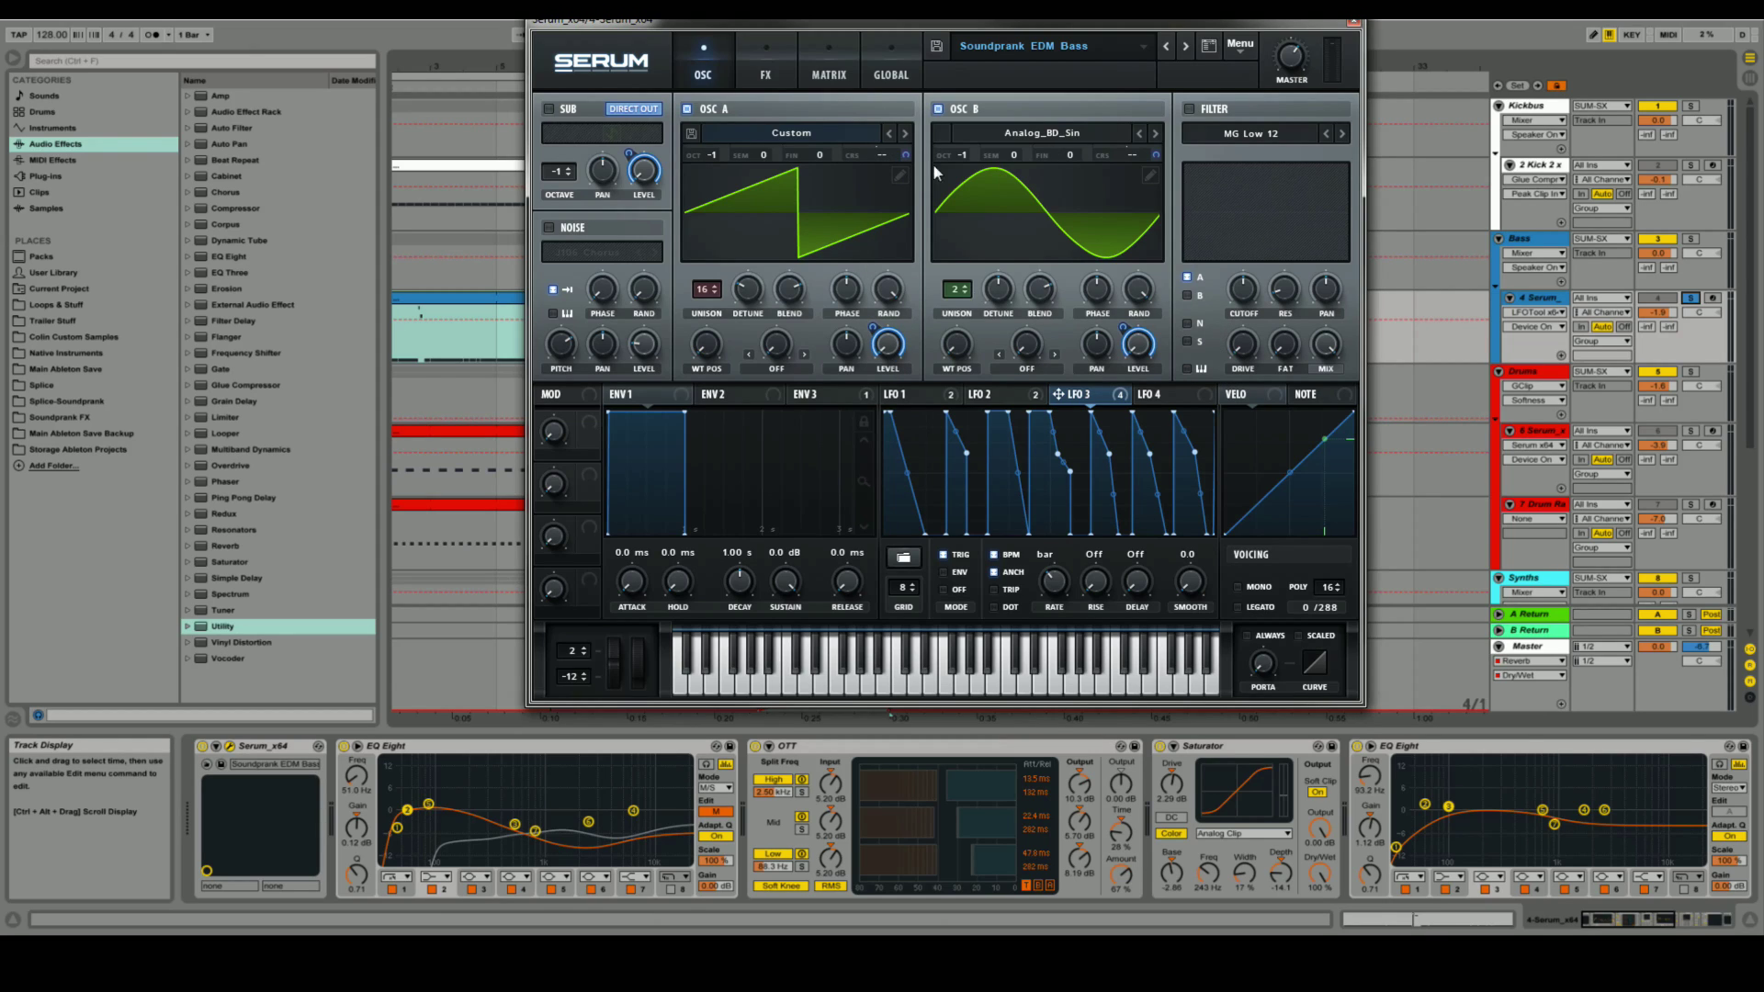
Step: Examine the bass Serum's modulation matrix and its effects chain from Phaser through EQ
{"action": "left_click", "coordinate": [822, 73]}
{"action": "scroll", "coordinate": [968, 163], "scroll_direction": "down", "scroll_amount": 5}
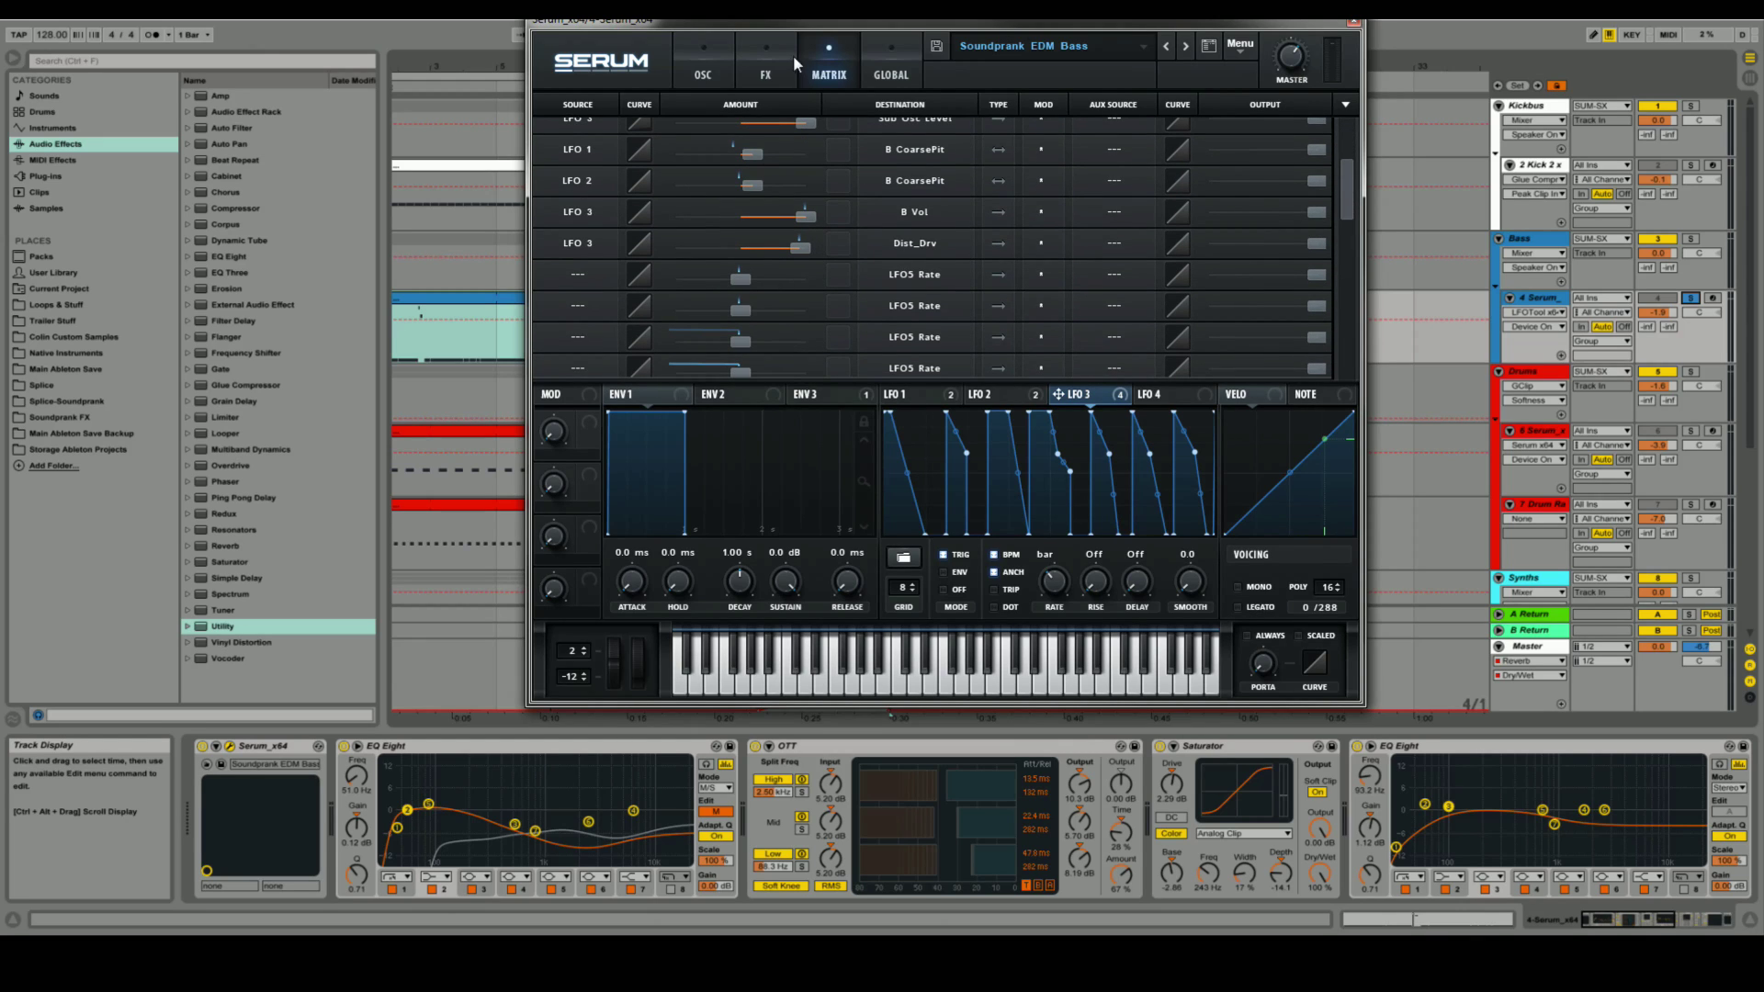
{"action": "left_click", "coordinate": [763, 75]}
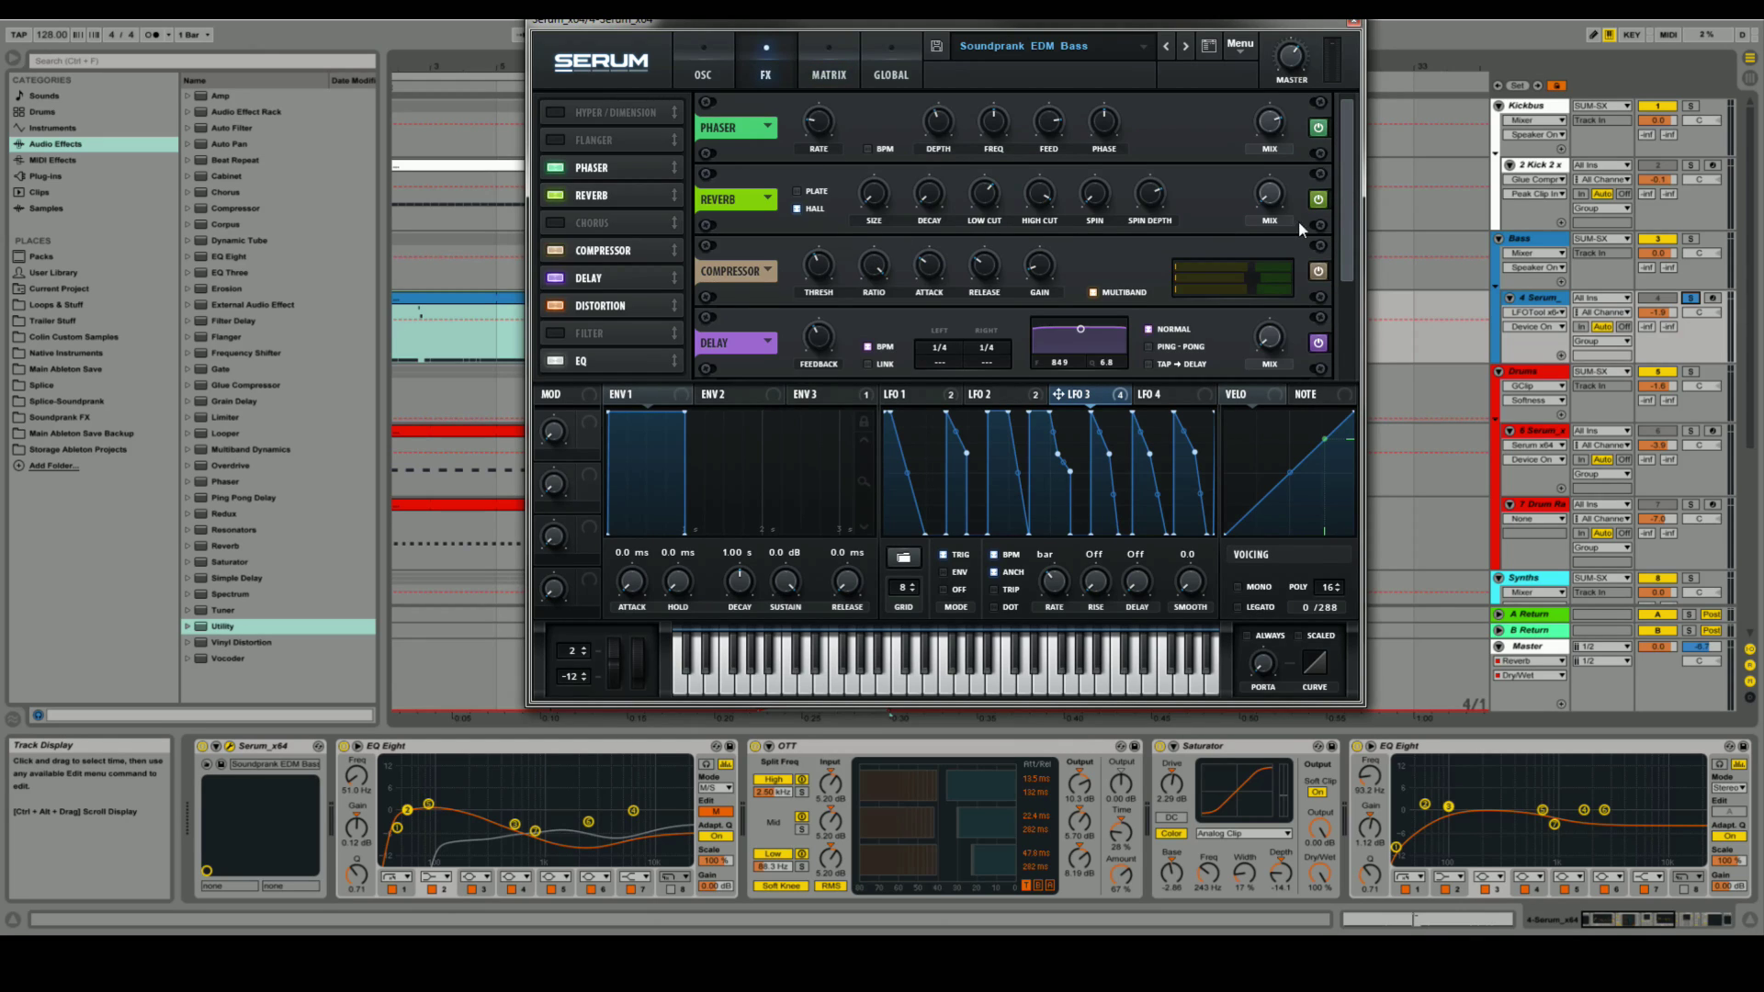
{"action": "left_click_drag", "start_coordinate": [1351, 176], "coordinate": [1360, 356]}
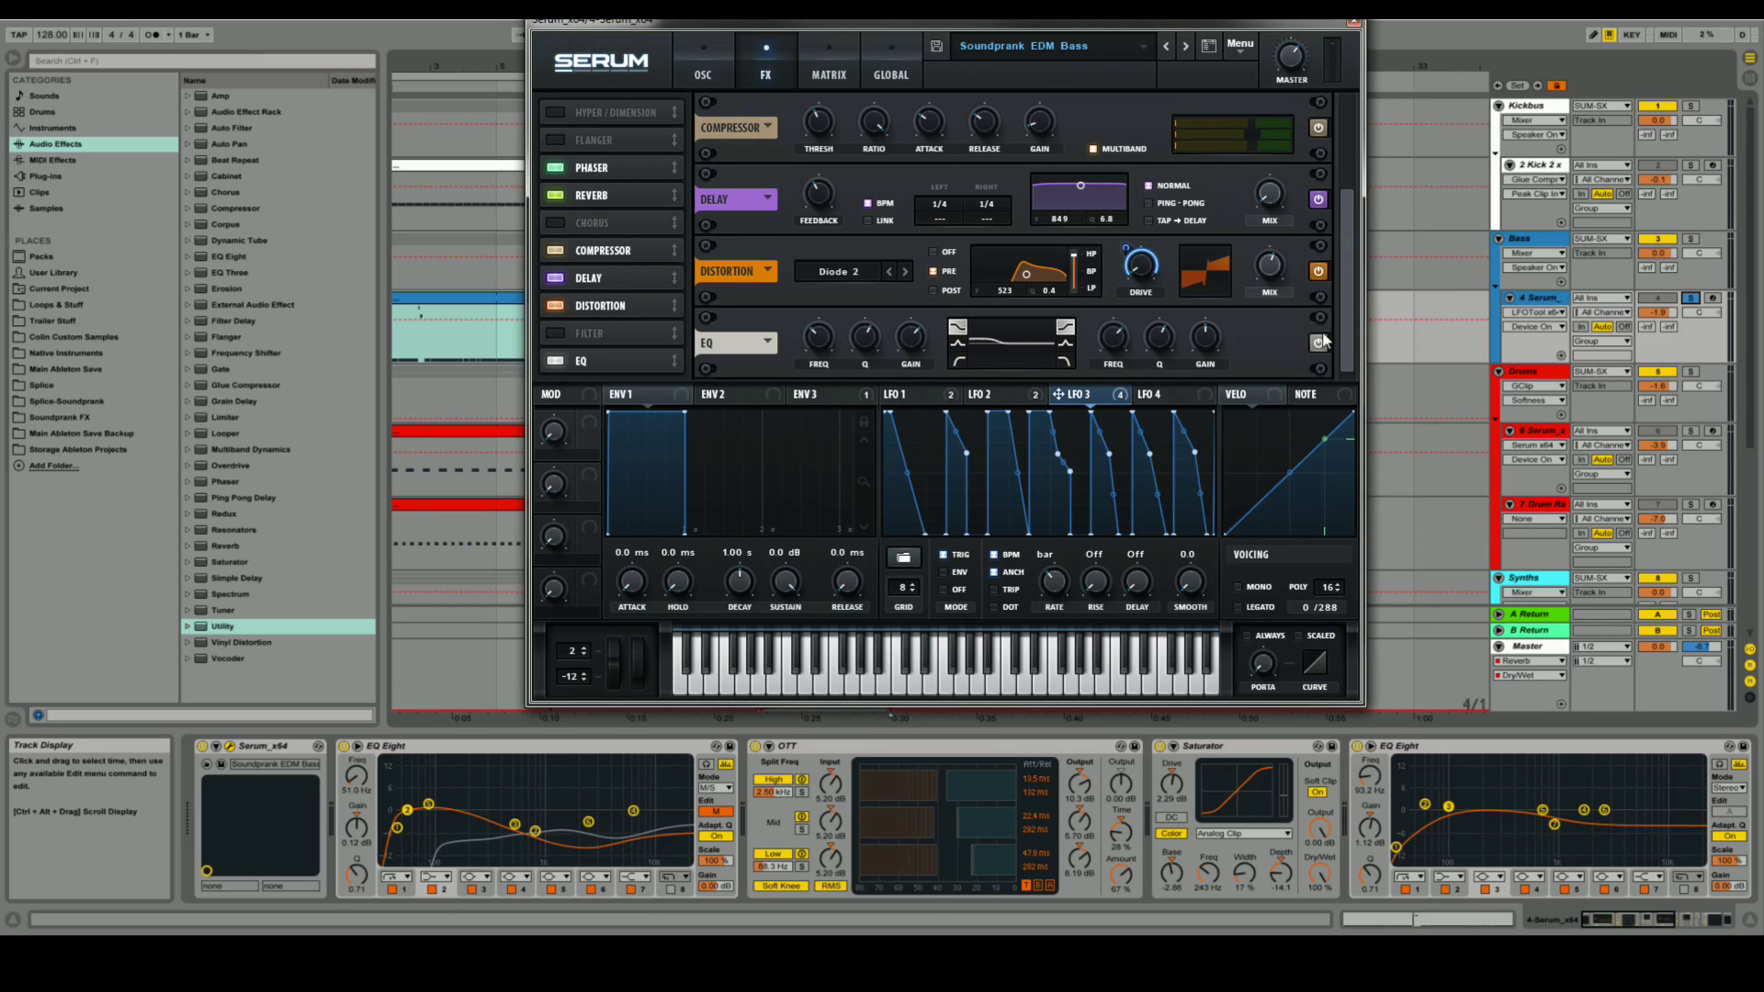
{"action": "left_click_drag", "start_coordinate": [1354, 344], "coordinate": [1347, 188]}
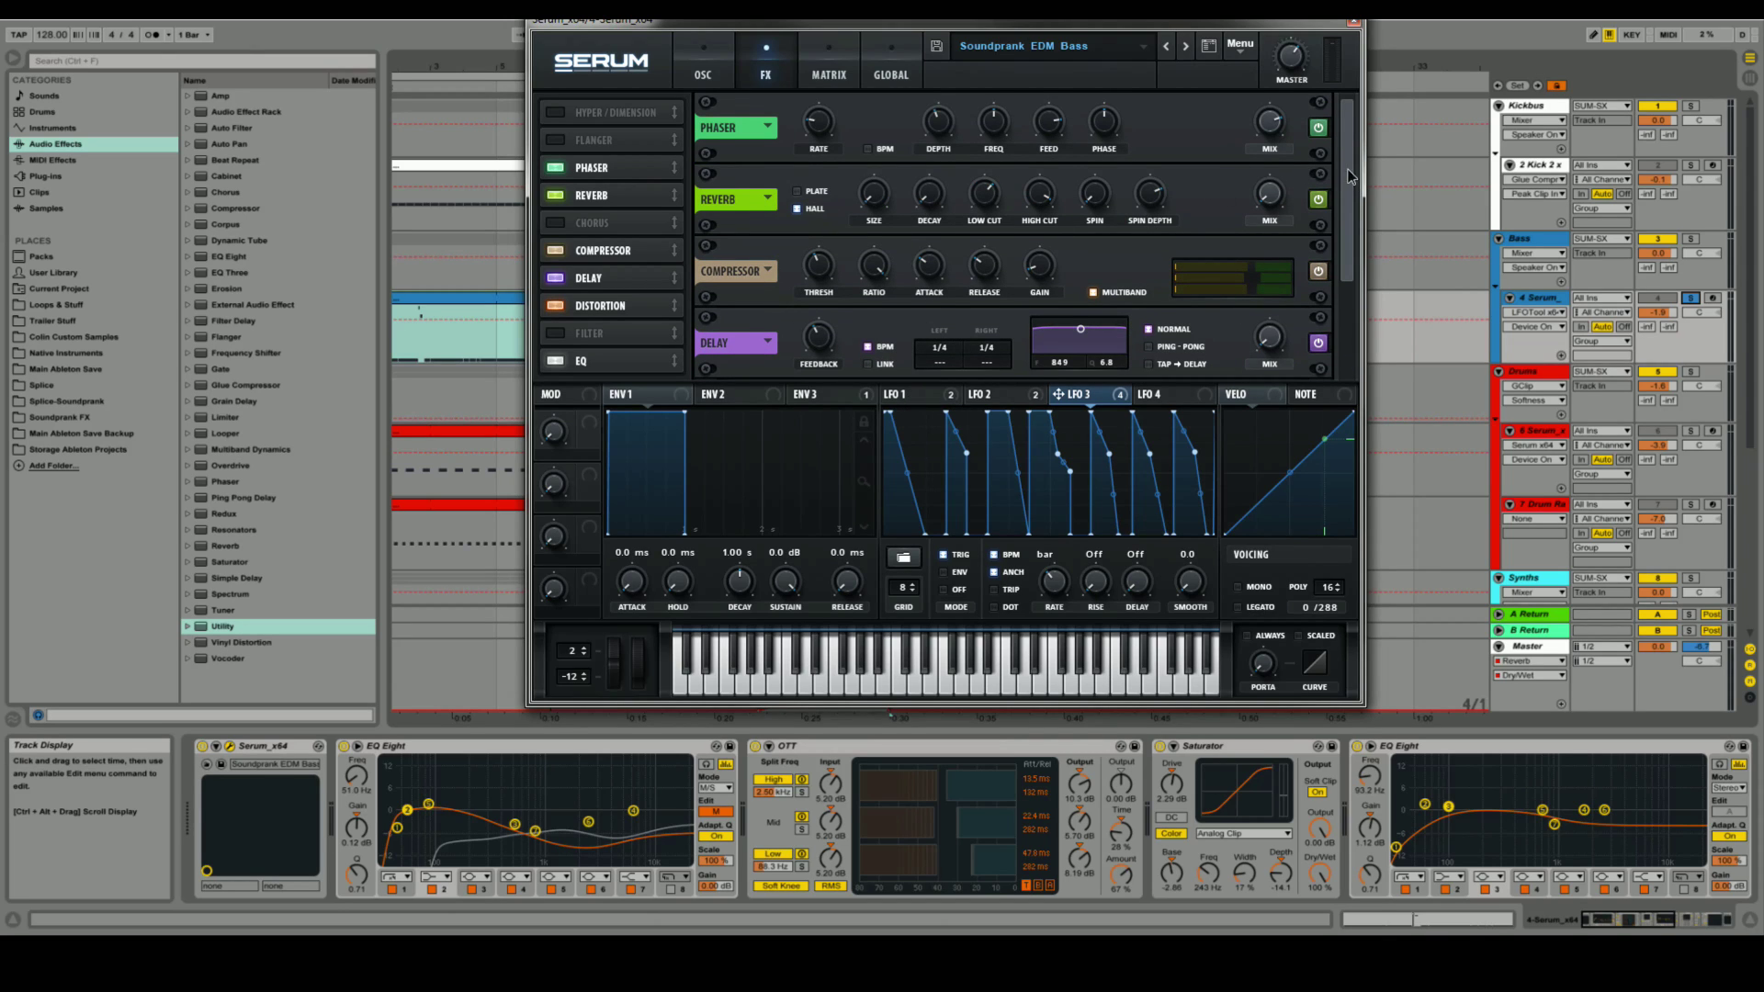
{"action": "left_click_drag", "start_coordinate": [1348, 182], "coordinate": [1373, 283]}
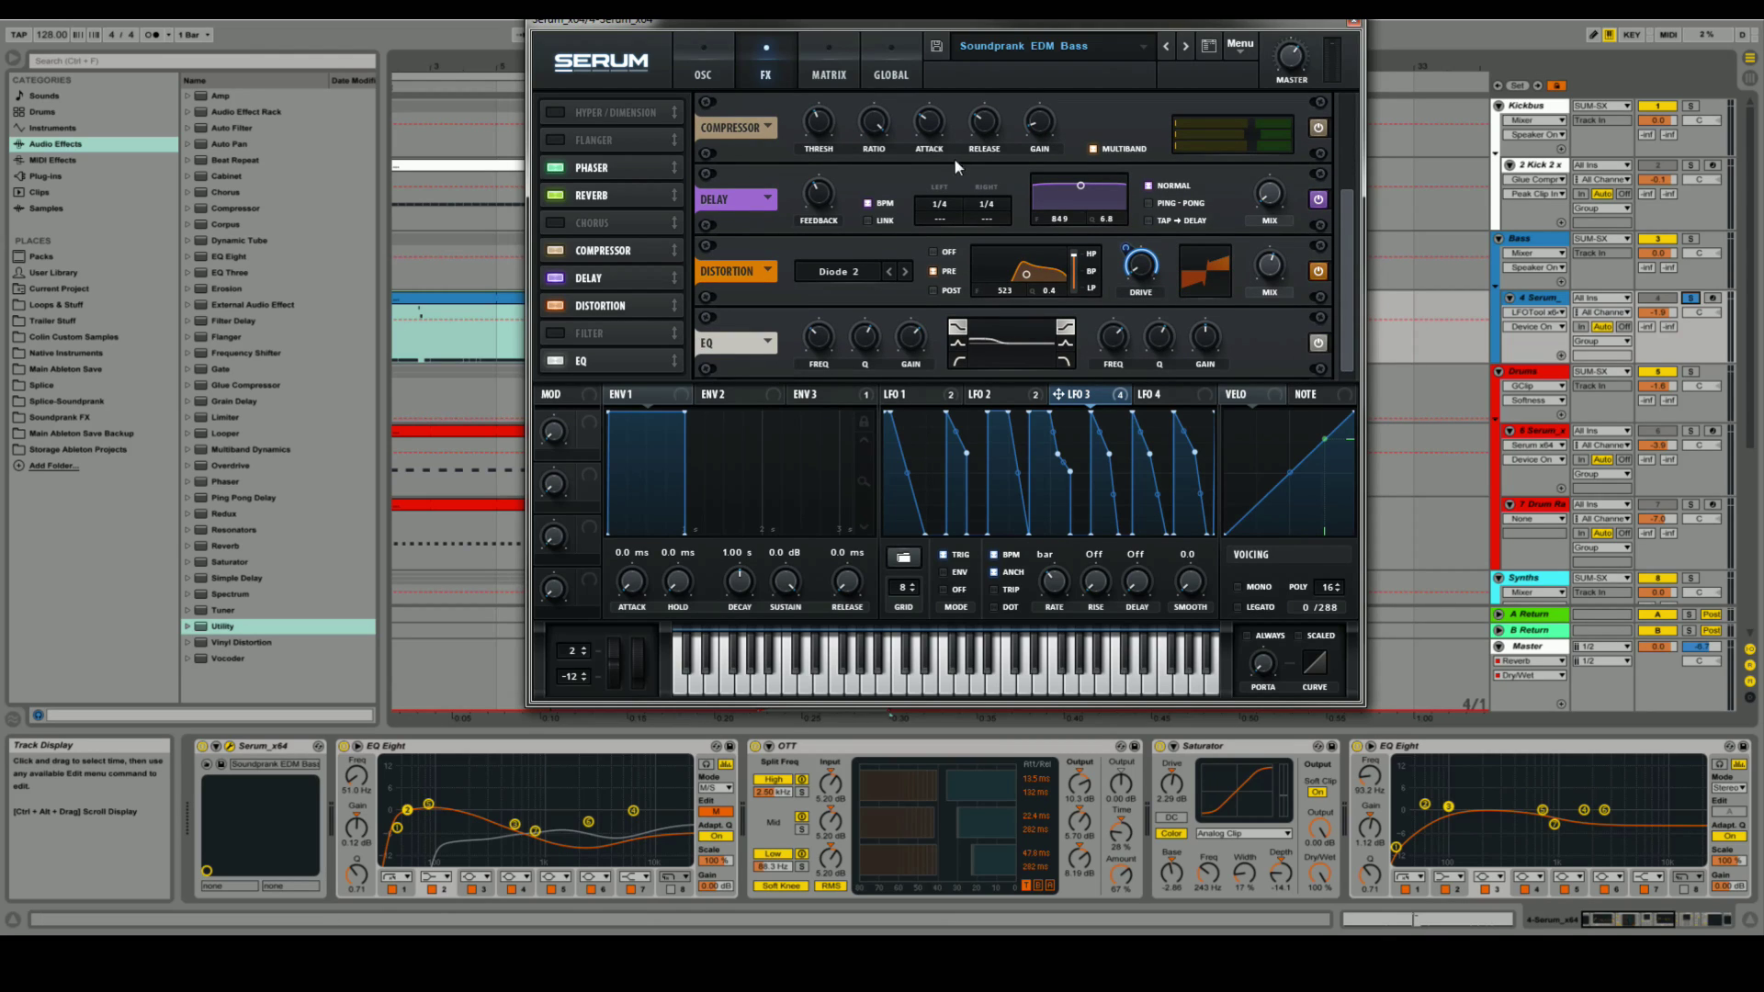
Step: Return to the bass Serum's oscillators and review LFO 1 through LFO 4 in turn
{"action": "left_click", "coordinate": [725, 53]}
{"action": "left_click", "coordinate": [908, 395]}
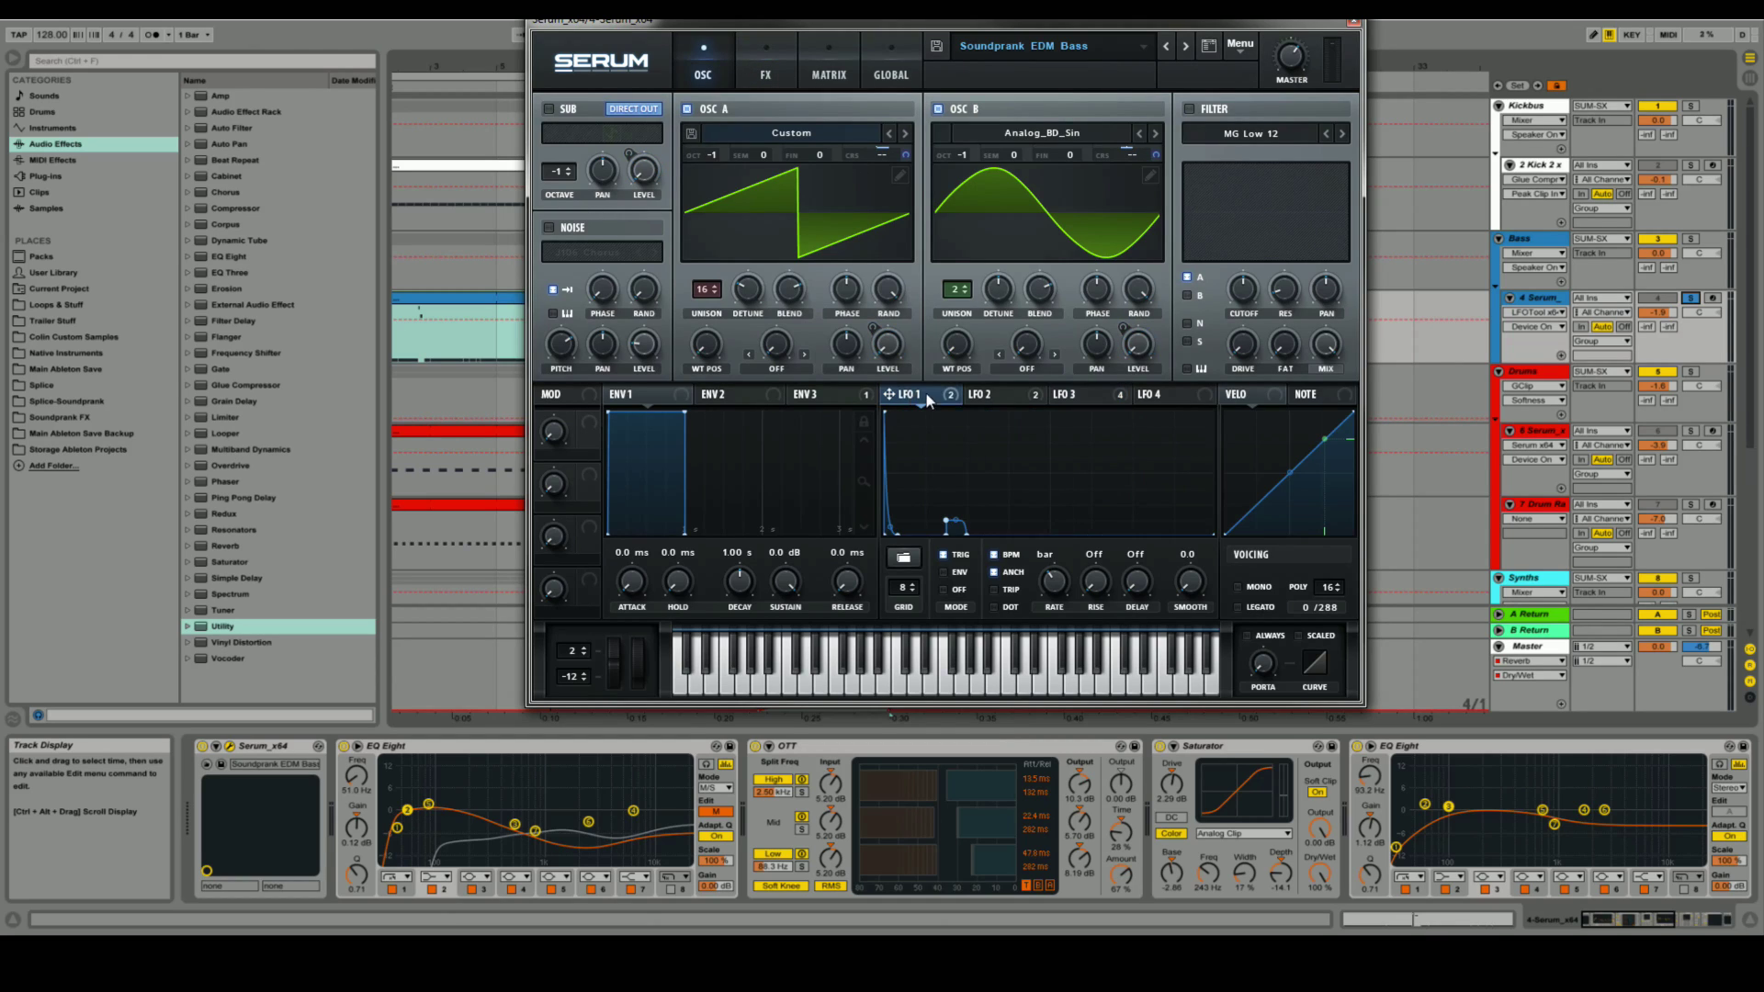
{"action": "left_click", "coordinate": [983, 395]}
{"action": "left_click", "coordinate": [1084, 395]}
{"action": "left_click", "coordinate": [1181, 395]}
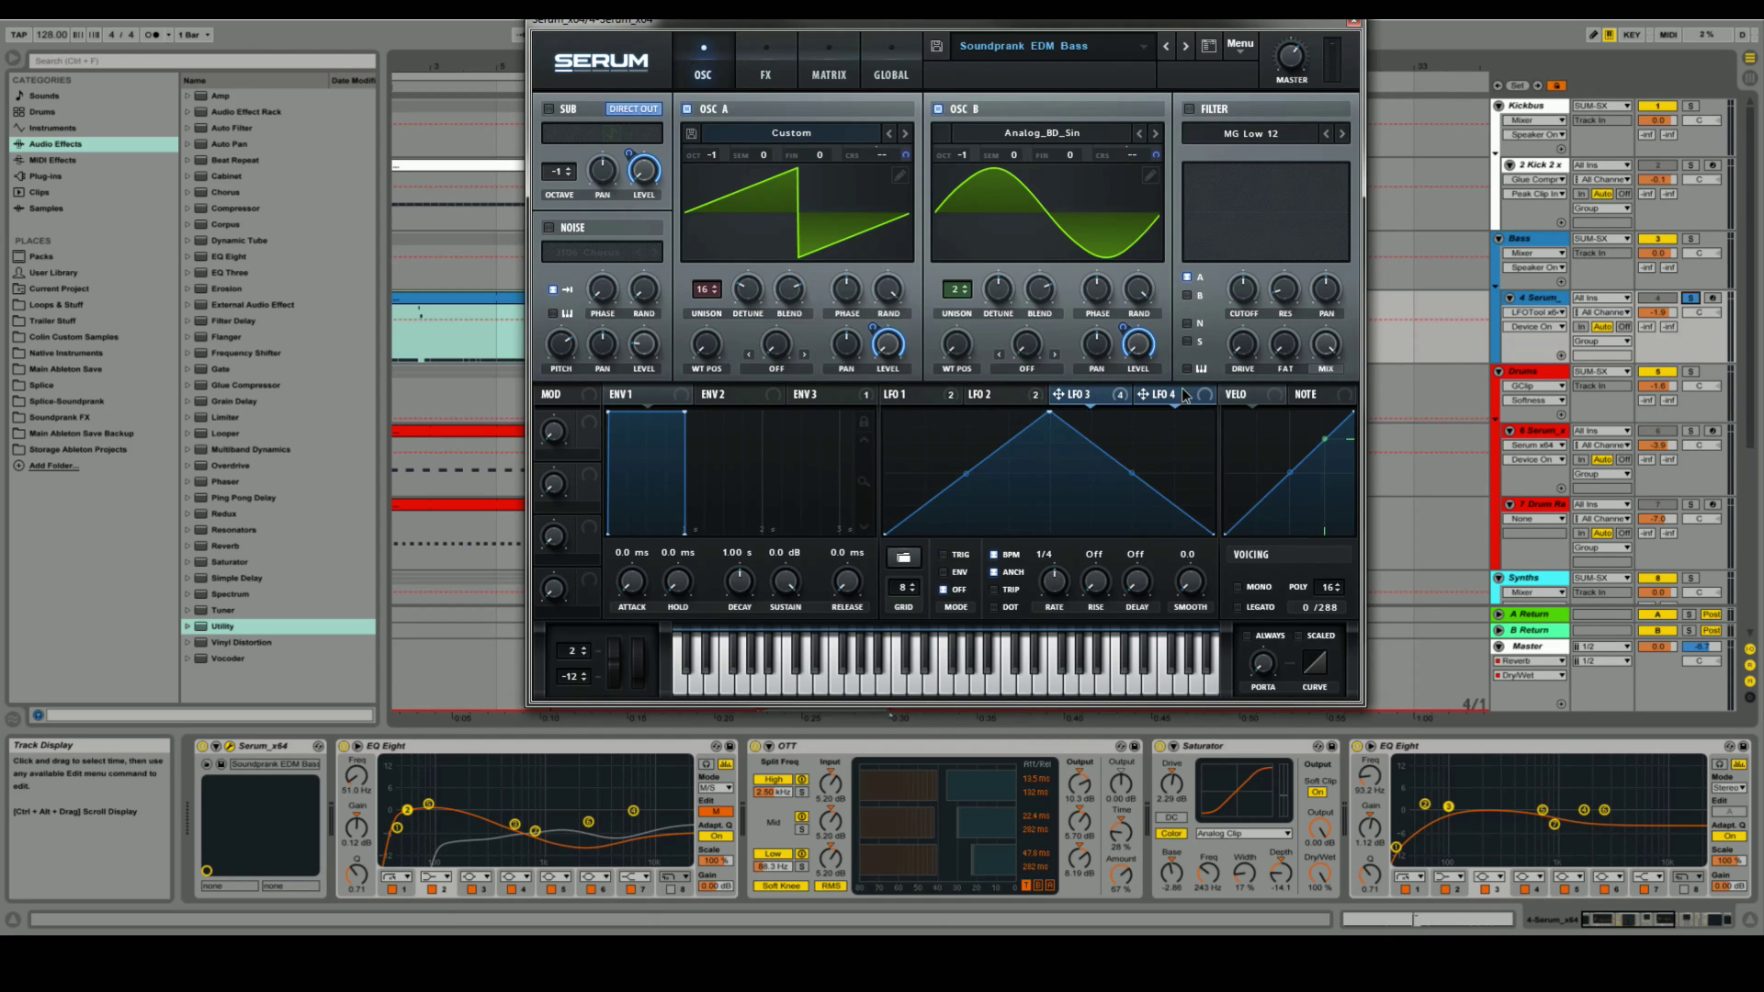
Step: Show LFO 1 of the bass Serum and arm the Serum bass track for recording
{"action": "left_click", "coordinate": [905, 395]}
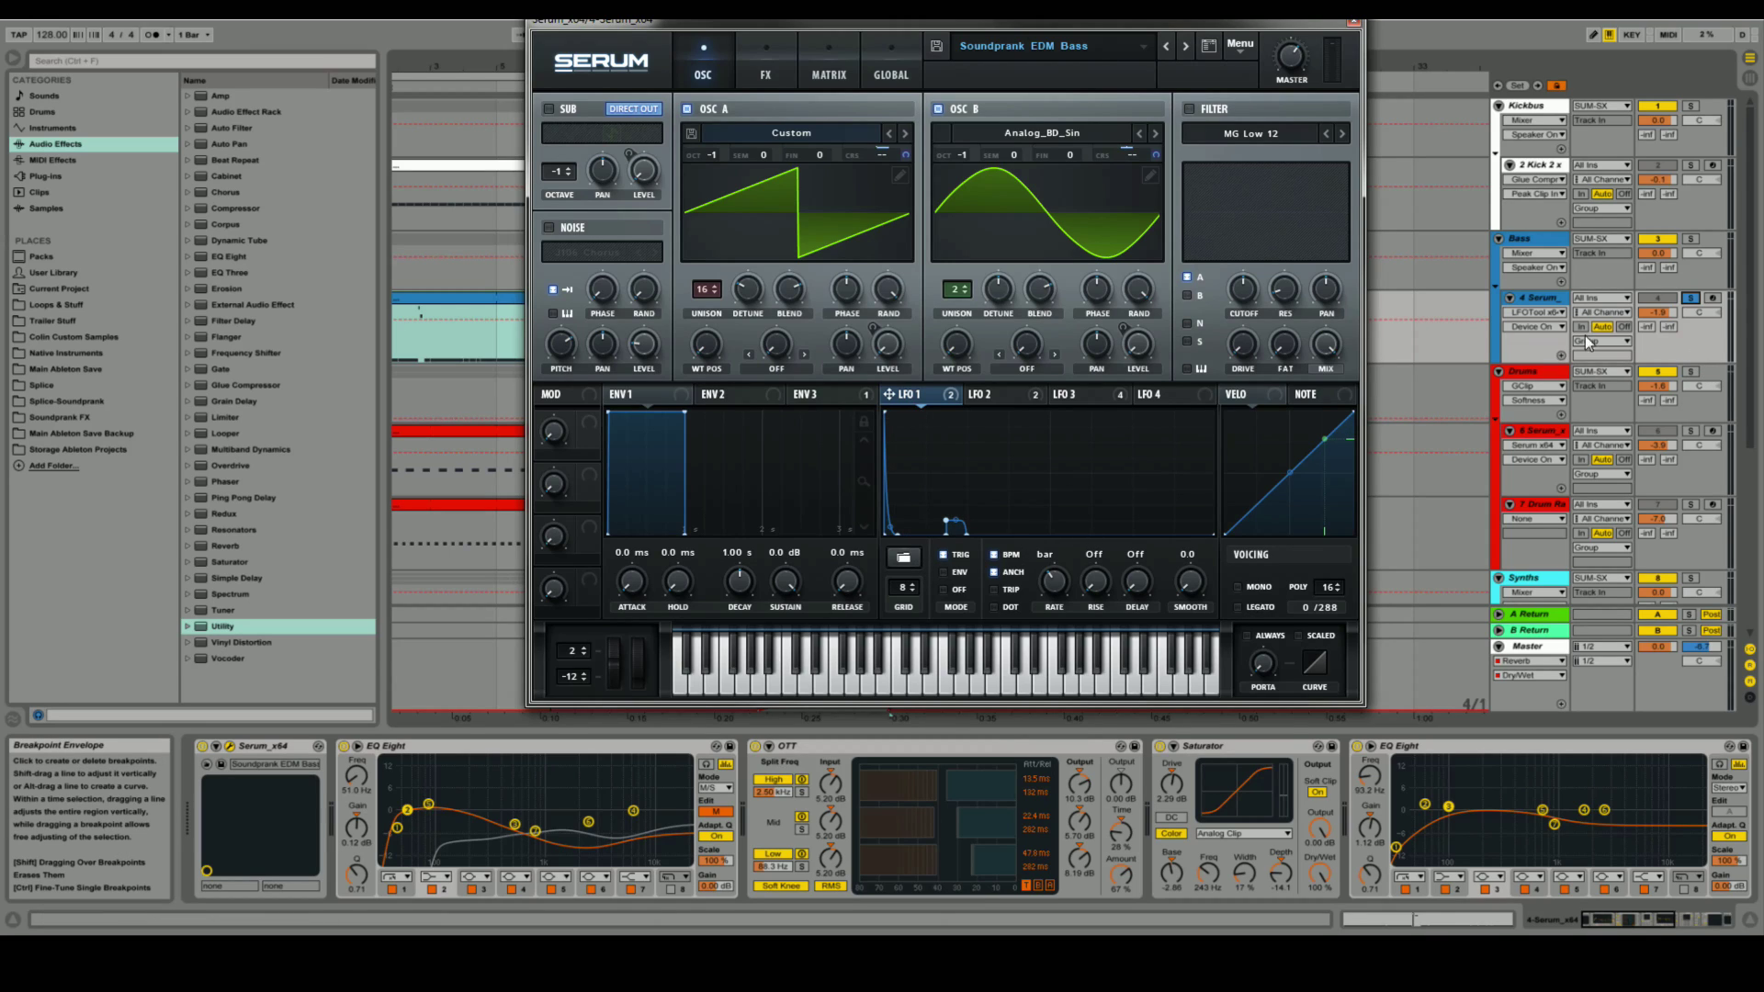
{"action": "left_click", "coordinate": [1714, 298]}
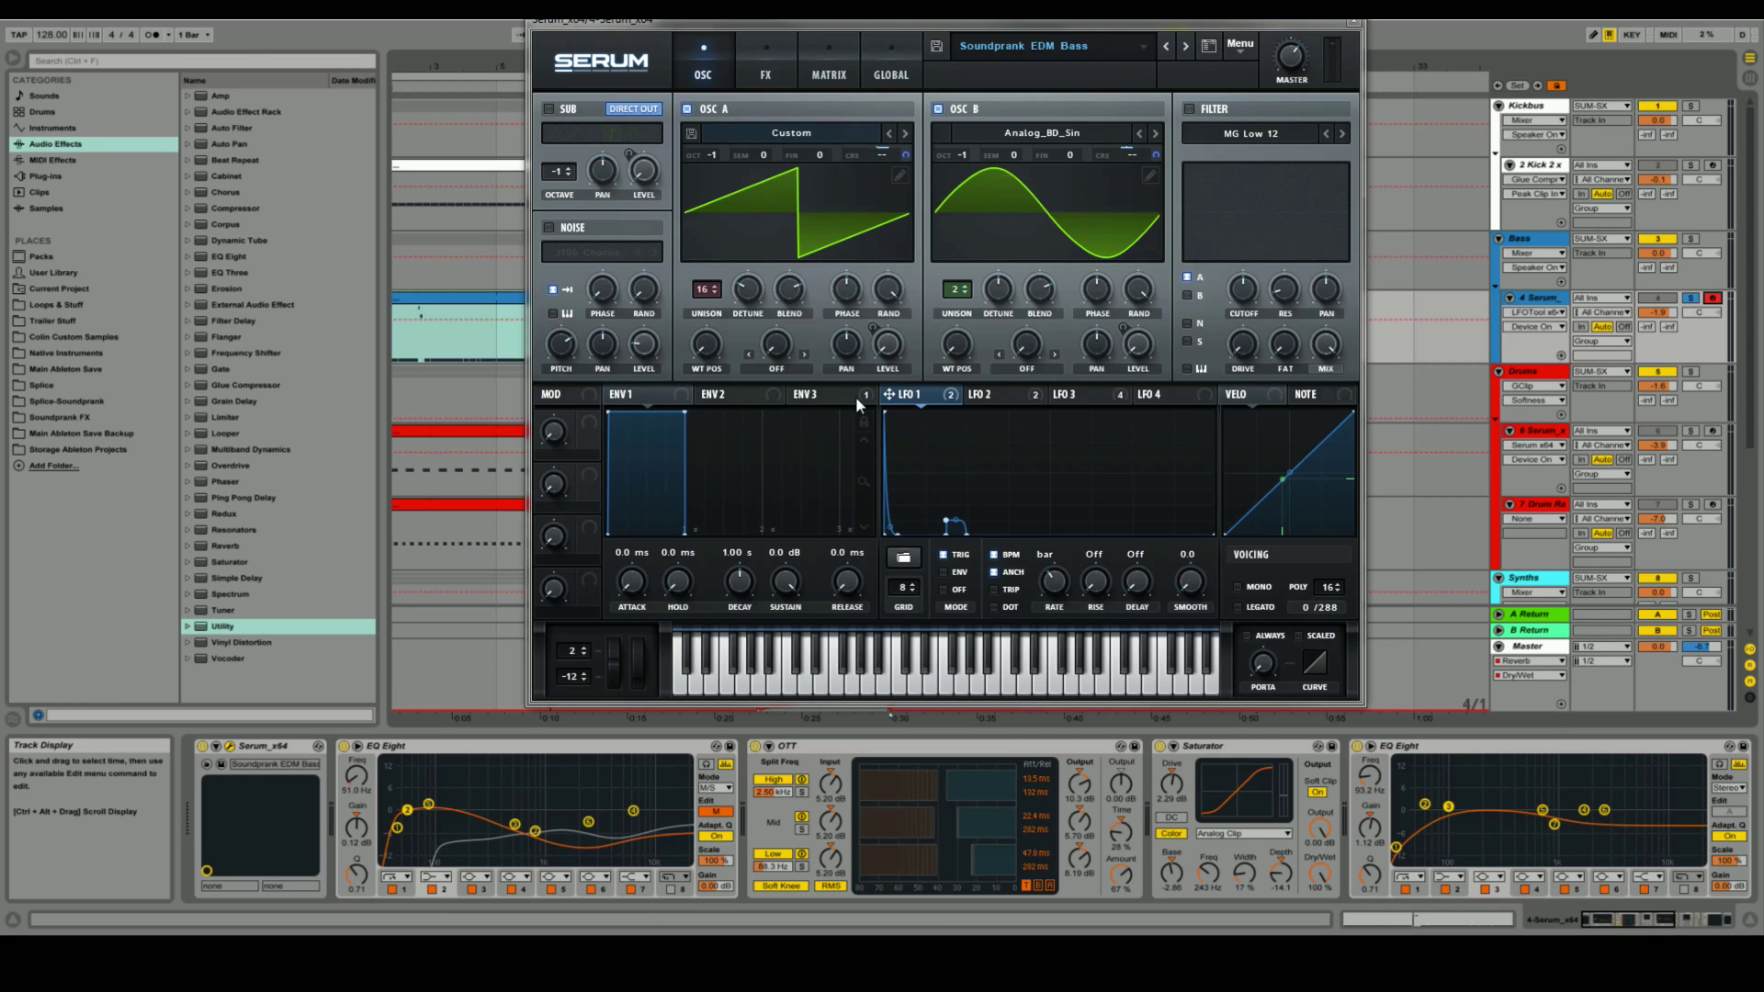
Step: Review the bass Serum's LFO 2 and LFO 3 curves, check LFO 2's modulation destinations, and close the Serum window
{"action": "left_click", "coordinate": [1007, 396]}
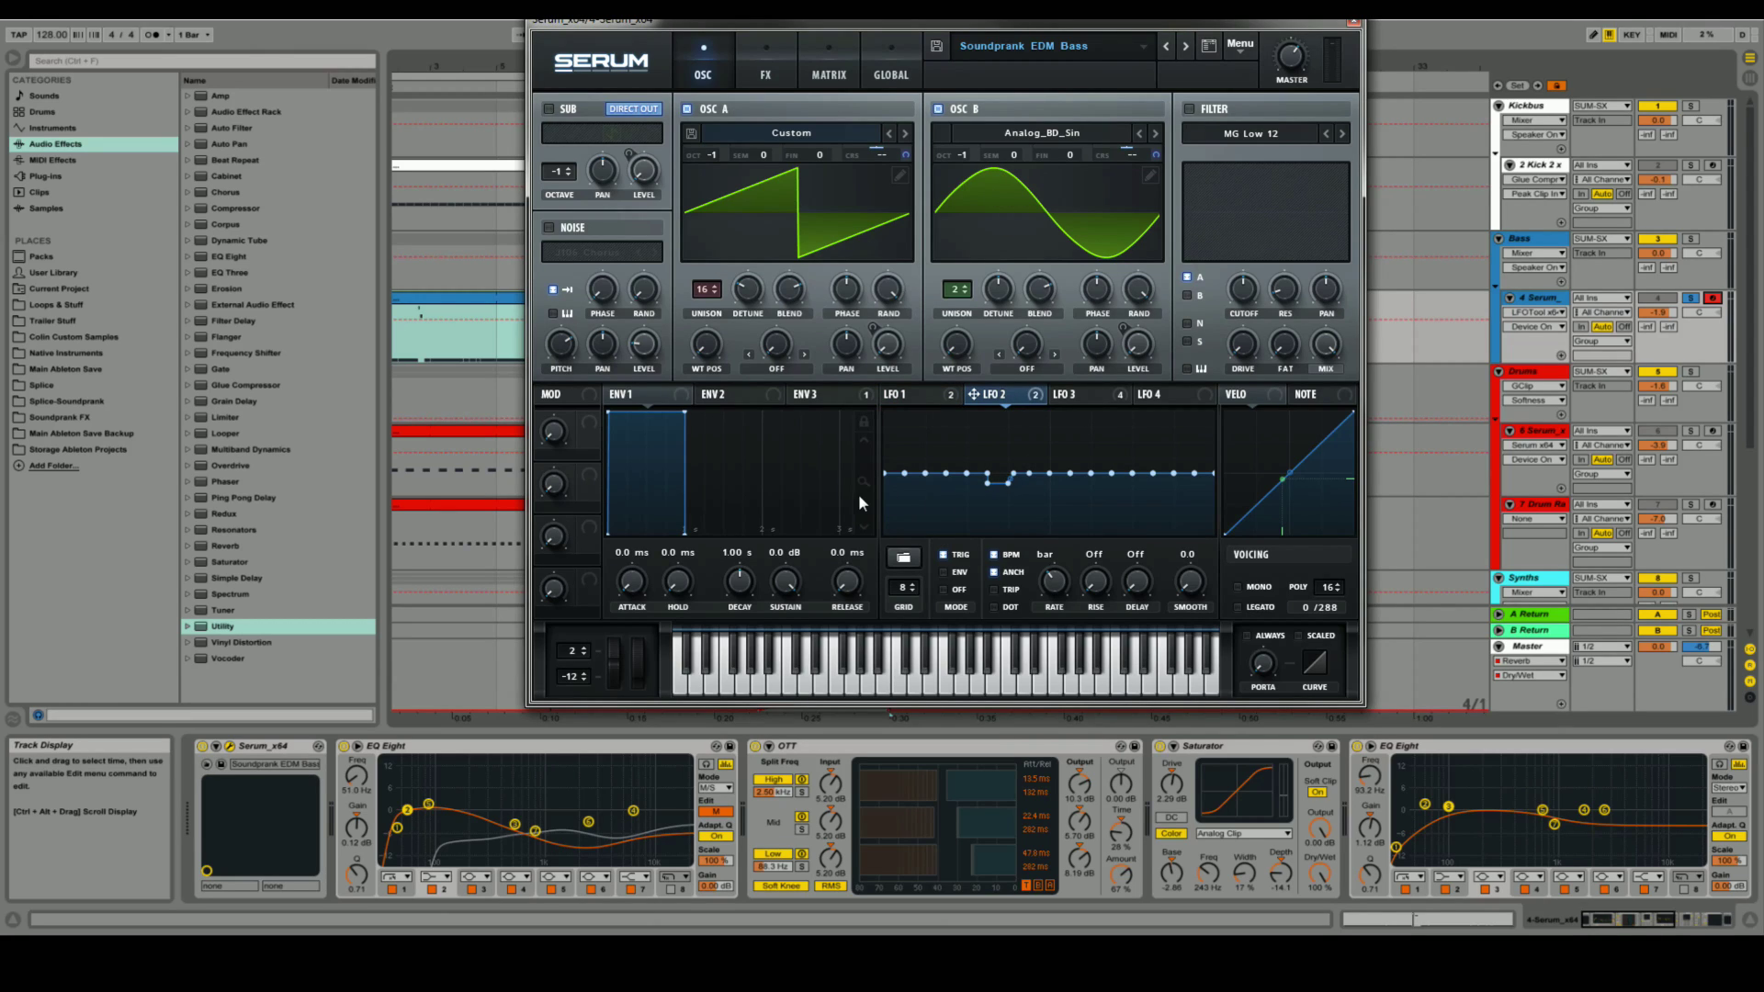
{"action": "left_click", "coordinate": [1099, 400]}
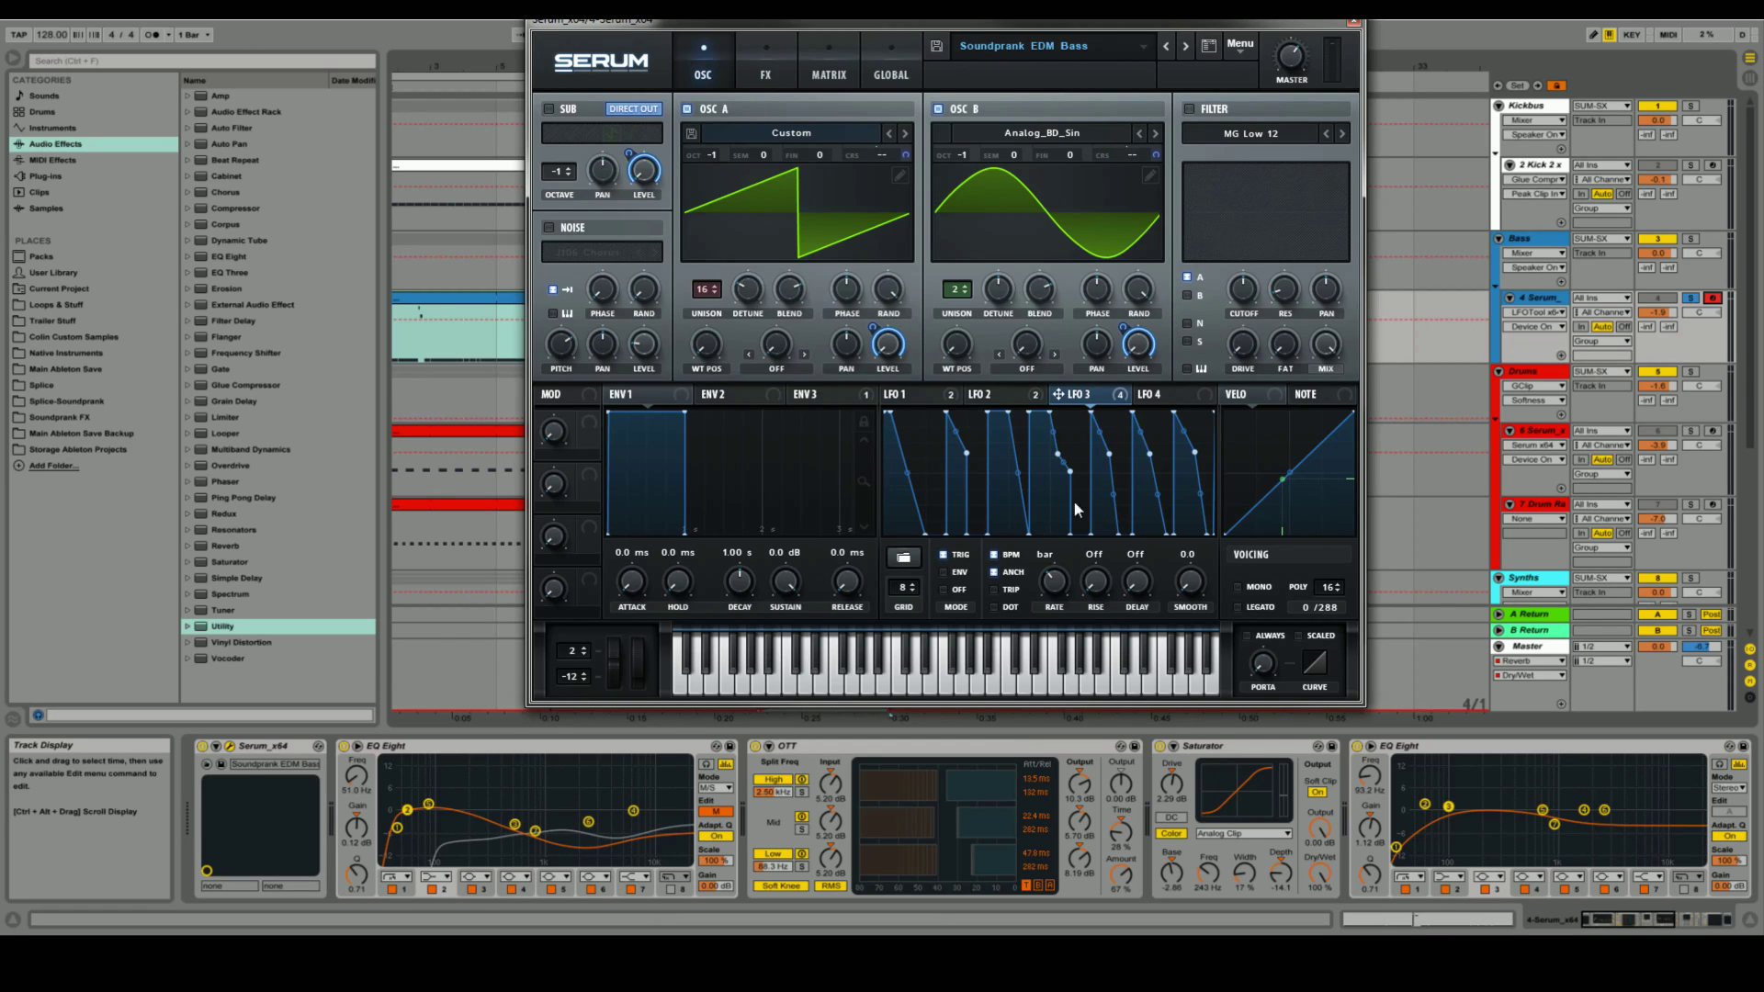
{"action": "key", "text": "space"}
{"action": "right_click", "coordinate": [997, 411]}
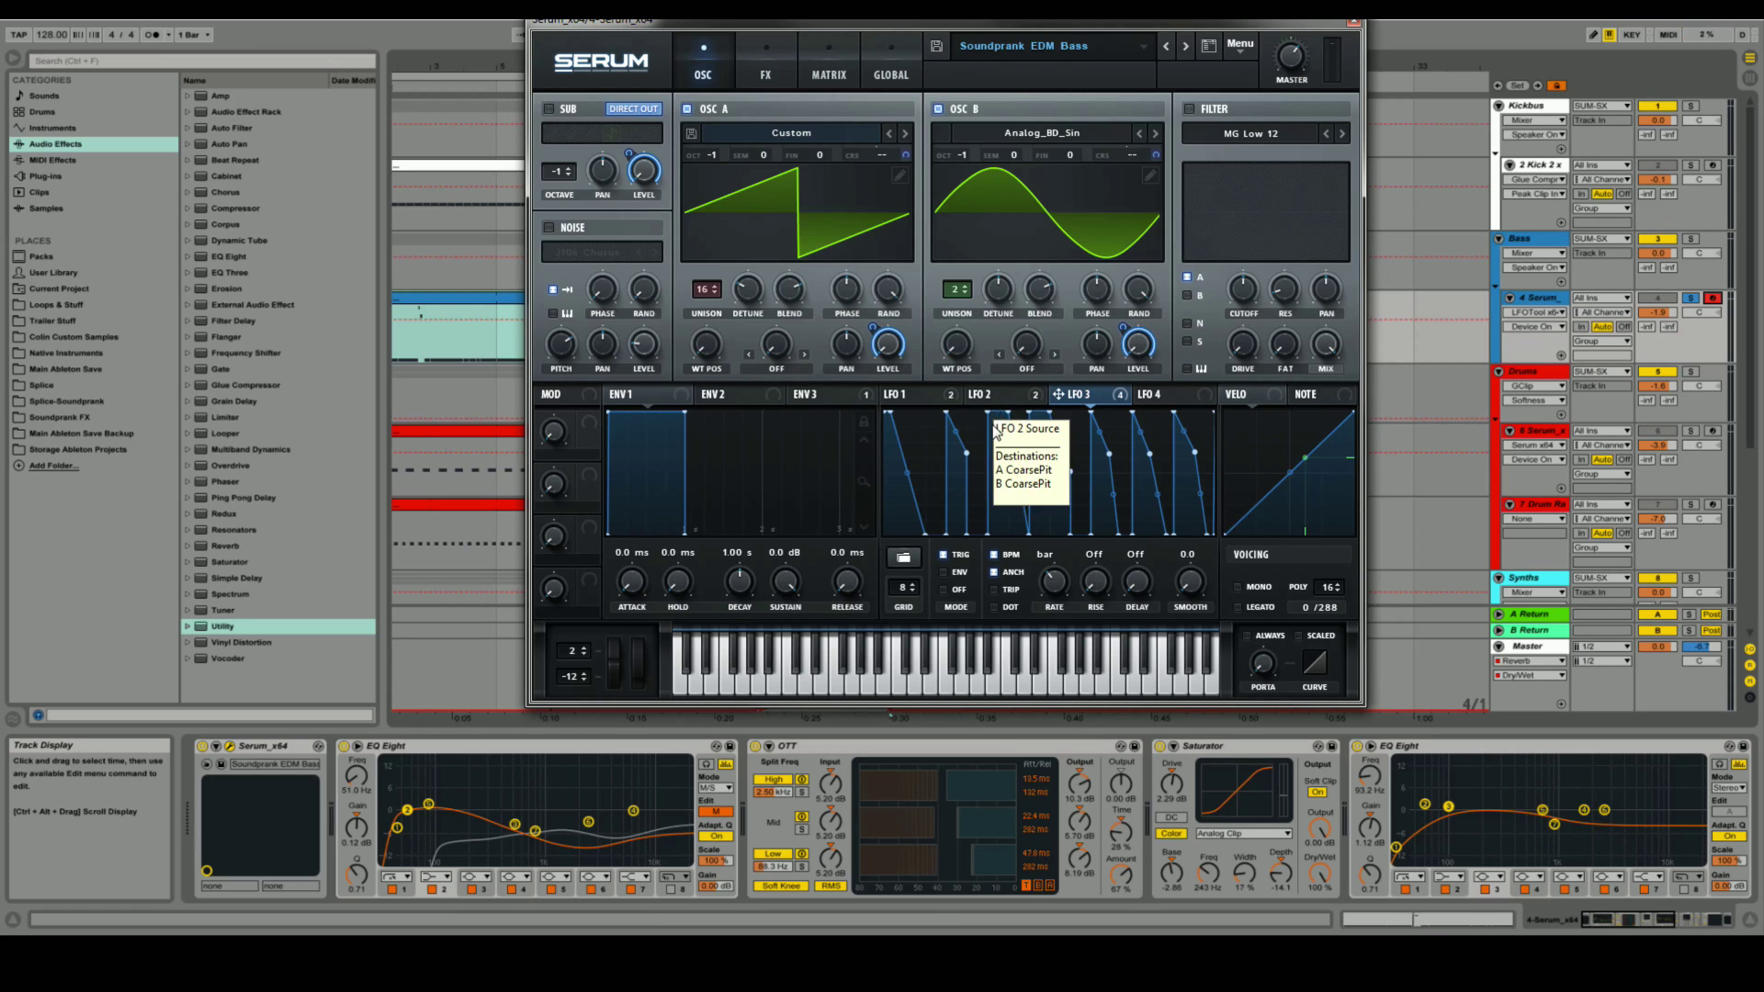
{"action": "left_click", "coordinate": [1038, 478]}
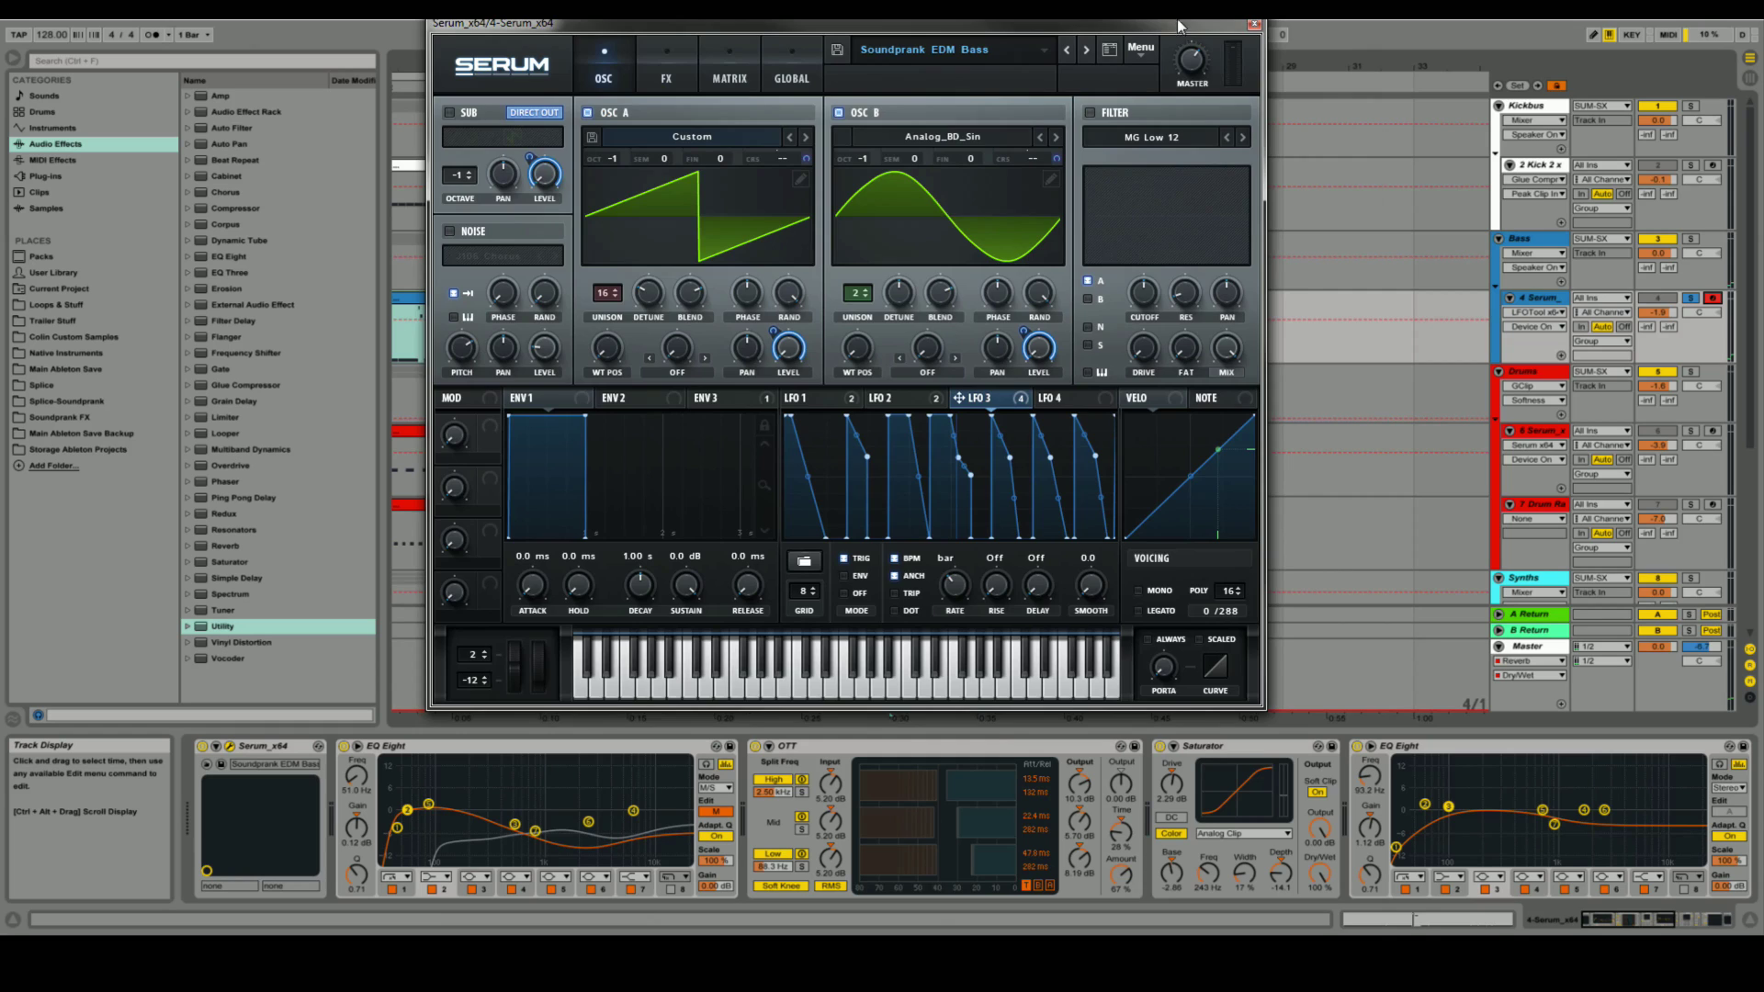
{"action": "left_click", "coordinate": [1253, 24]}
Step: View the bass clip's MIDI notes across all four bars in an enlarged editor, and return to the bass track's devices
{"action": "left_click", "coordinate": [714, 314]}
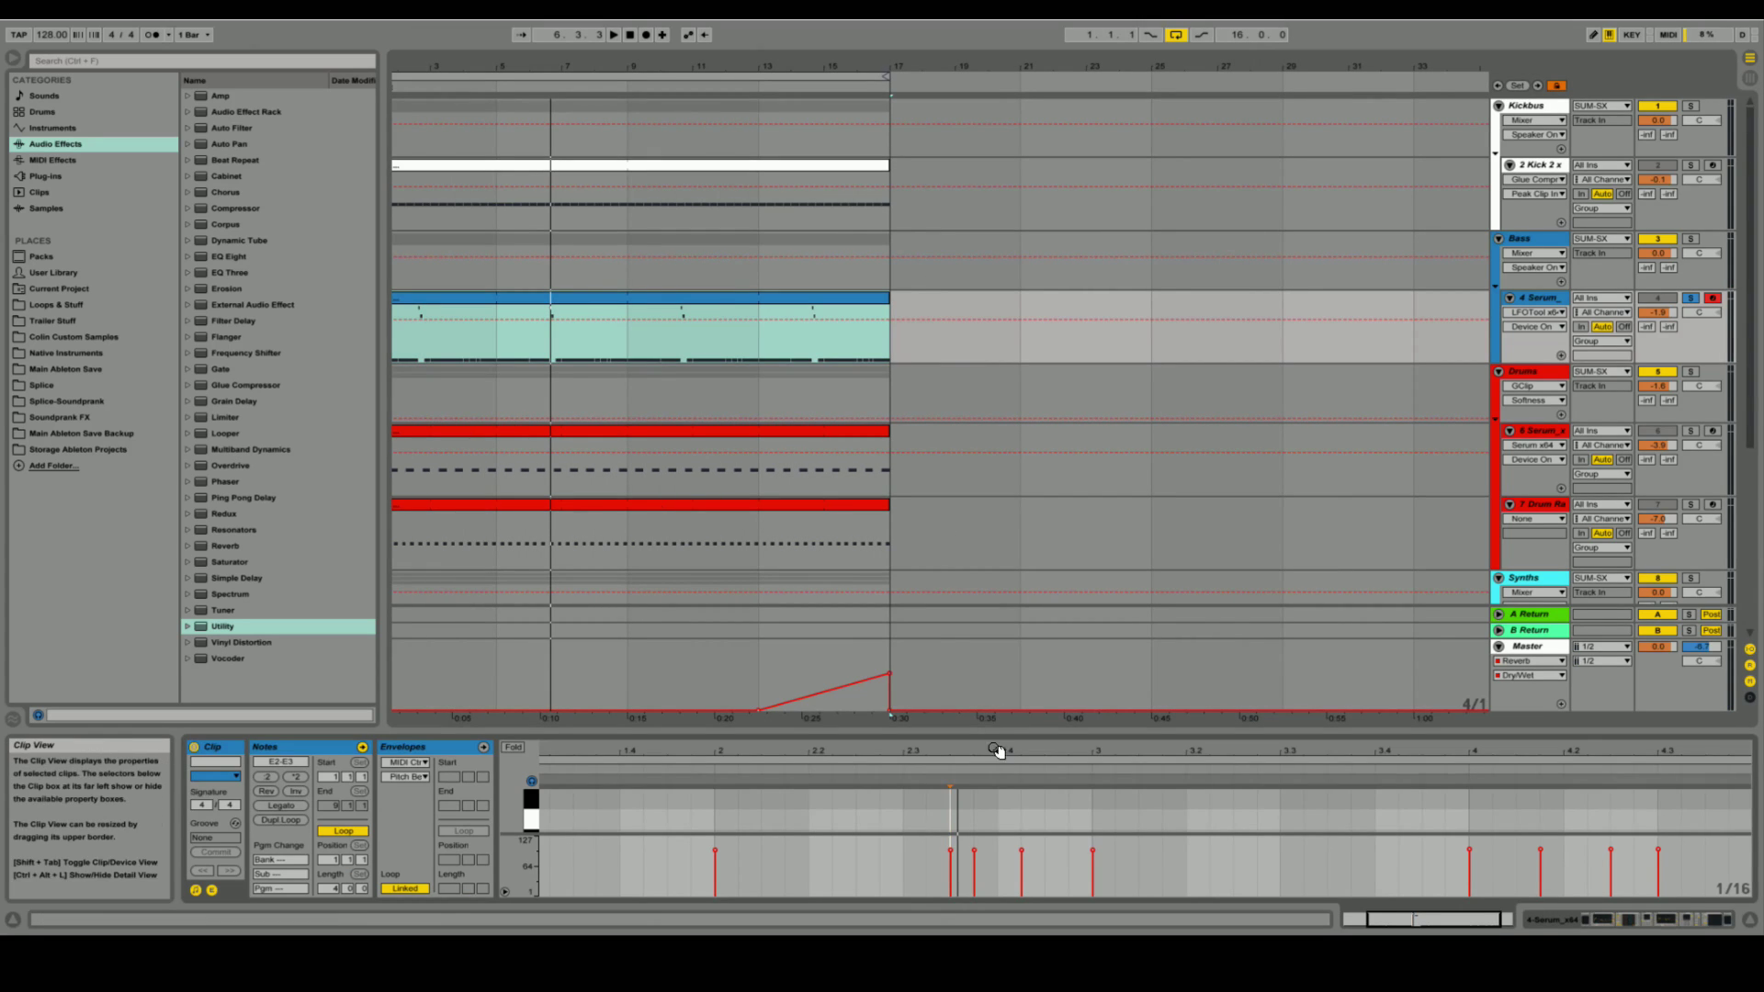
{"action": "left_click_drag", "start_coordinate": [996, 735], "coordinate": [974, 165]}
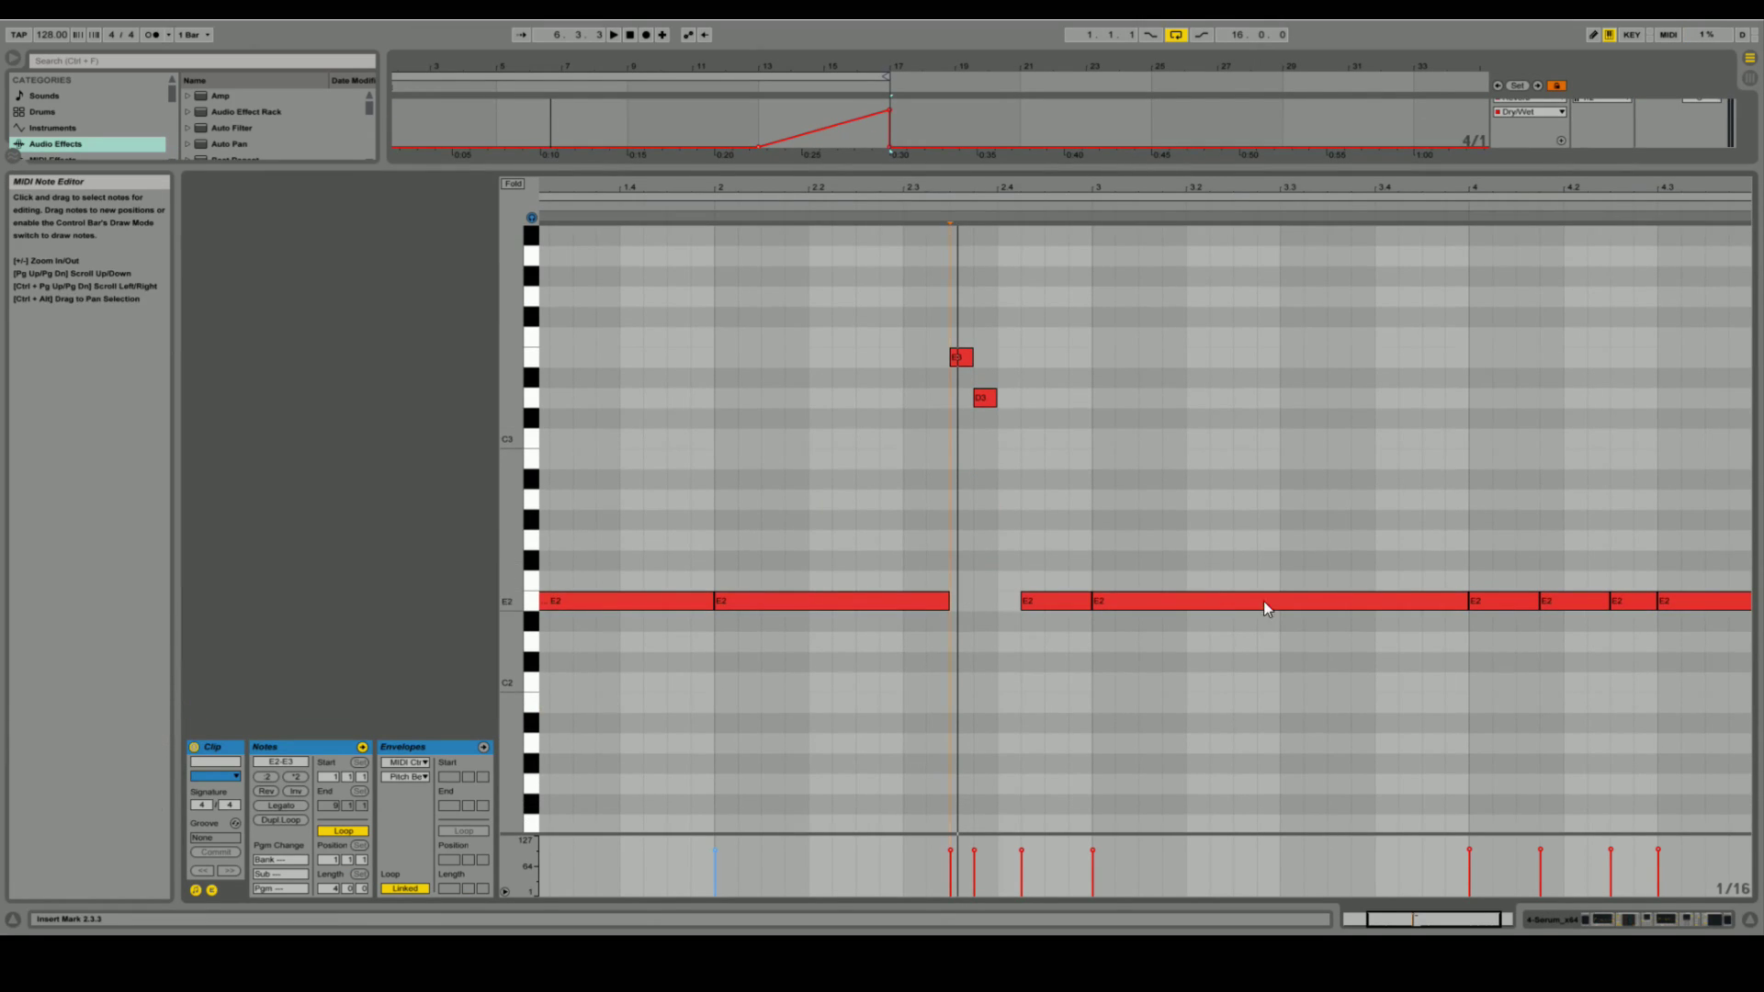
{"action": "left_click_drag", "start_coordinate": [1295, 188], "coordinate": [1295, 174]}
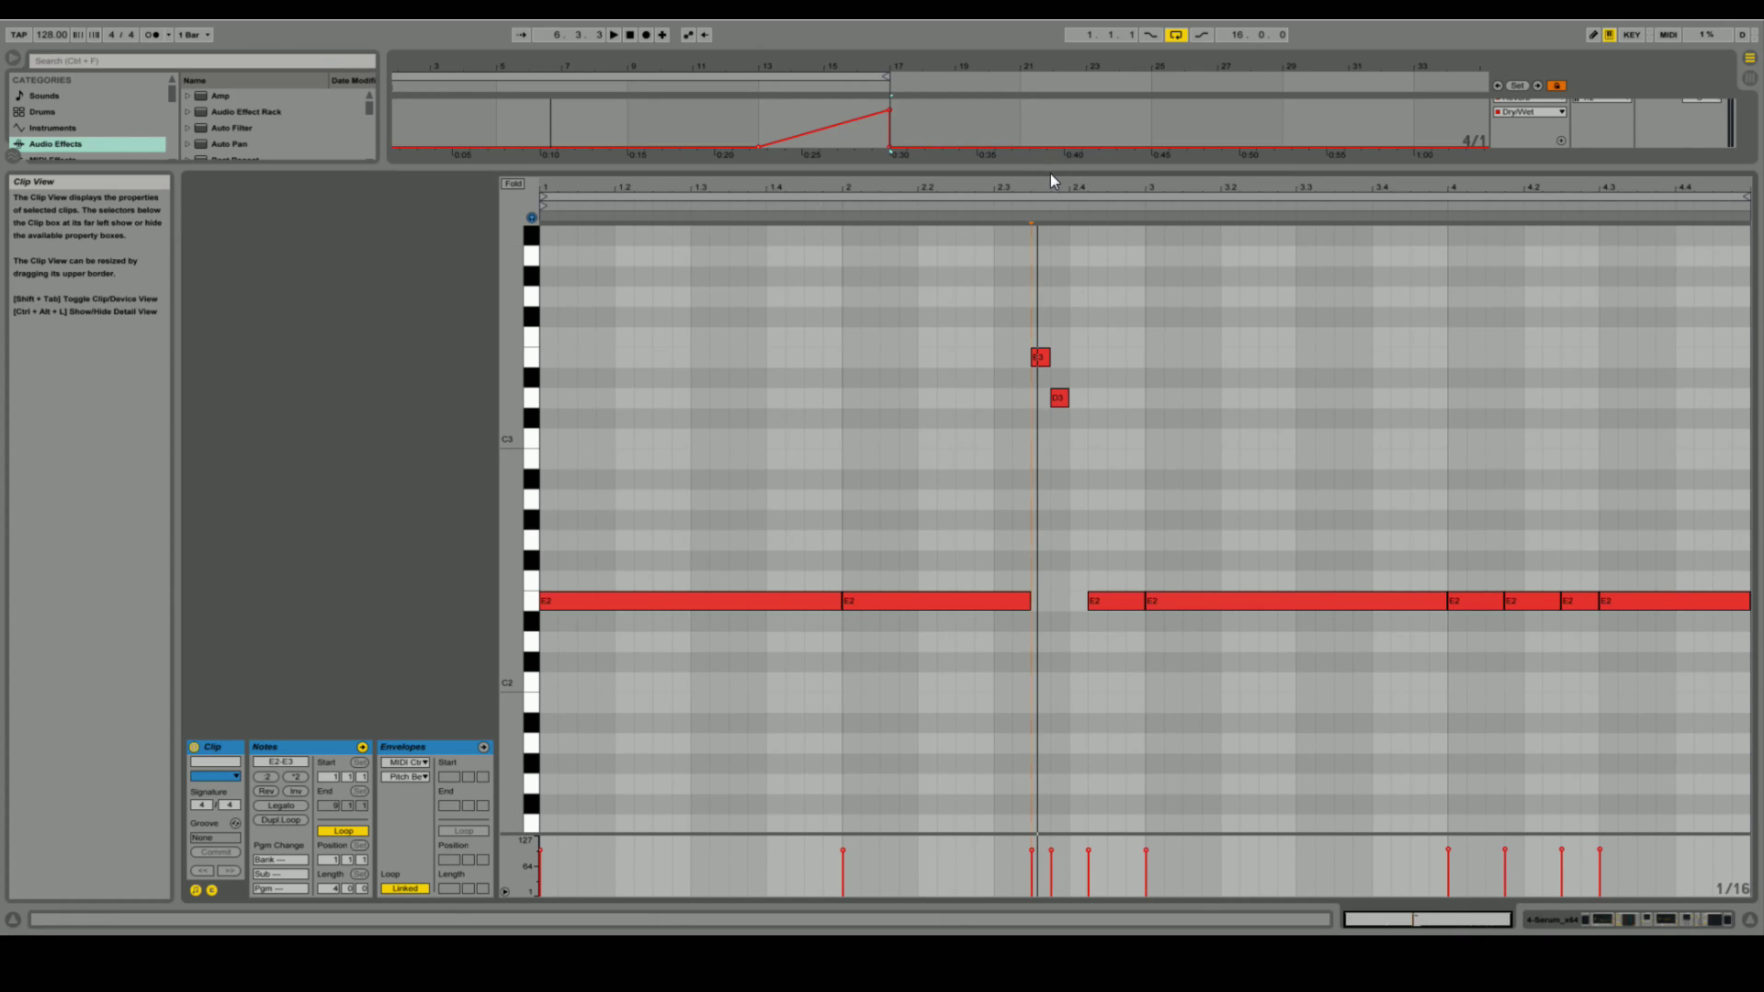
{"action": "left_click_drag", "start_coordinate": [1050, 172], "coordinate": [1050, 735]}
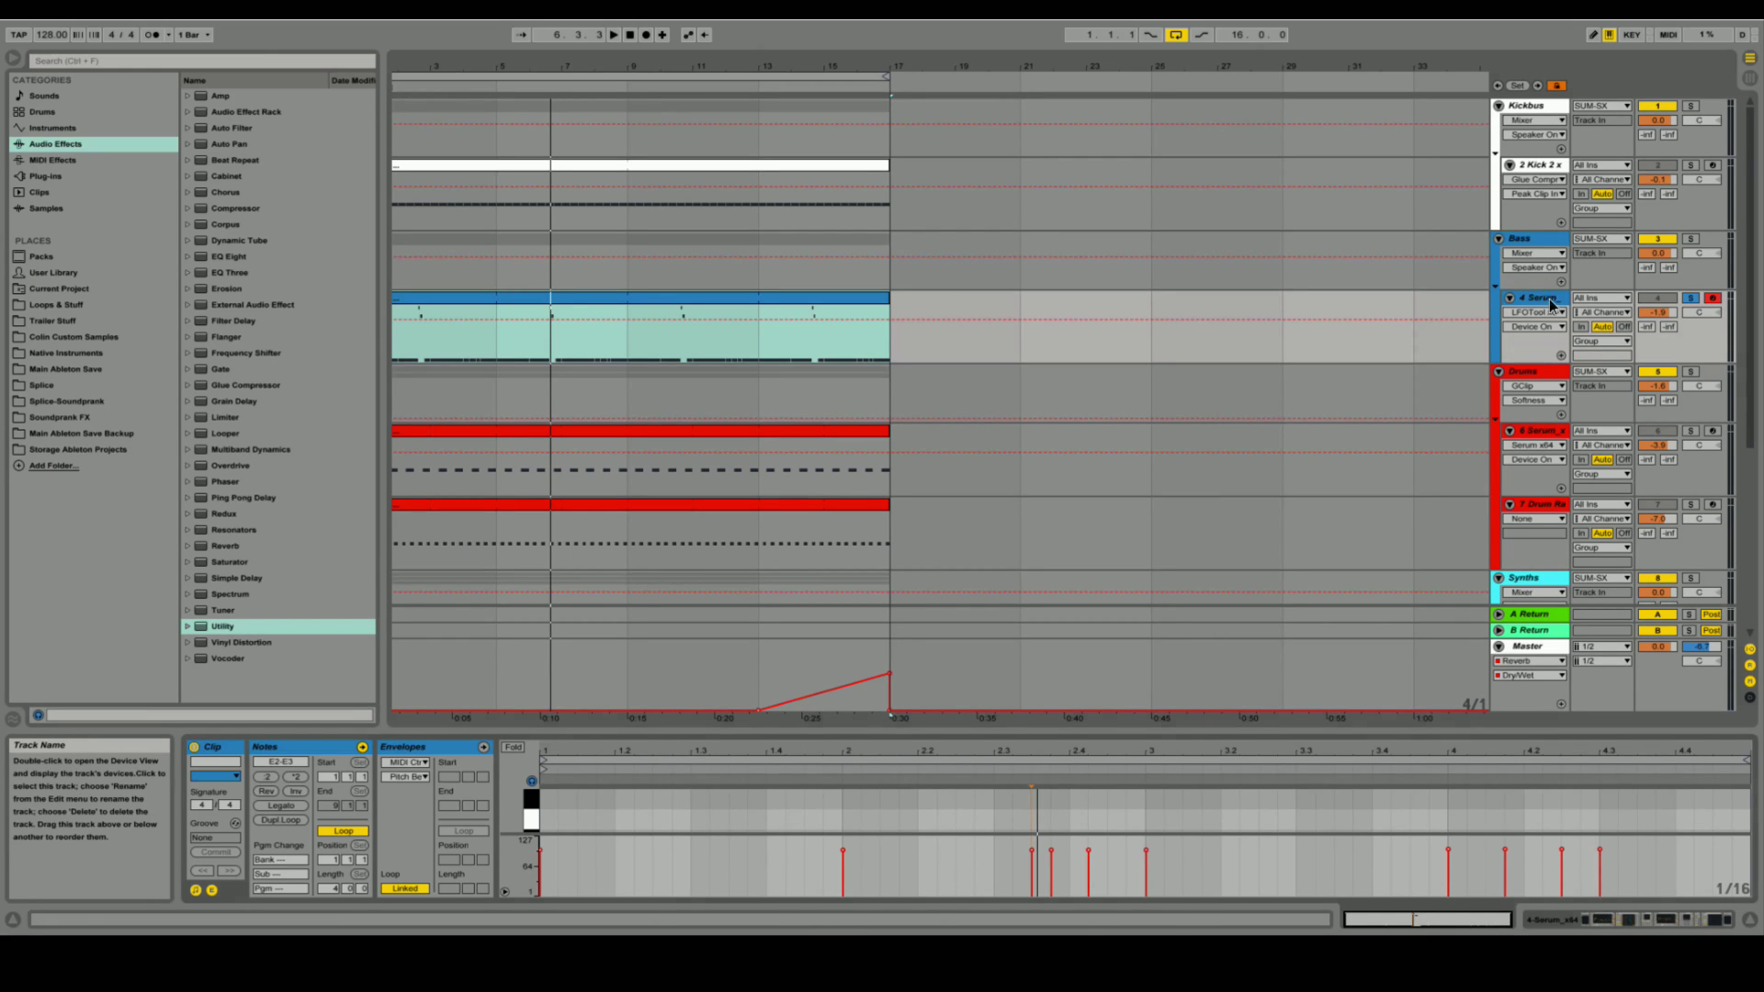
{"action": "double_click", "coordinate": [1550, 303]}
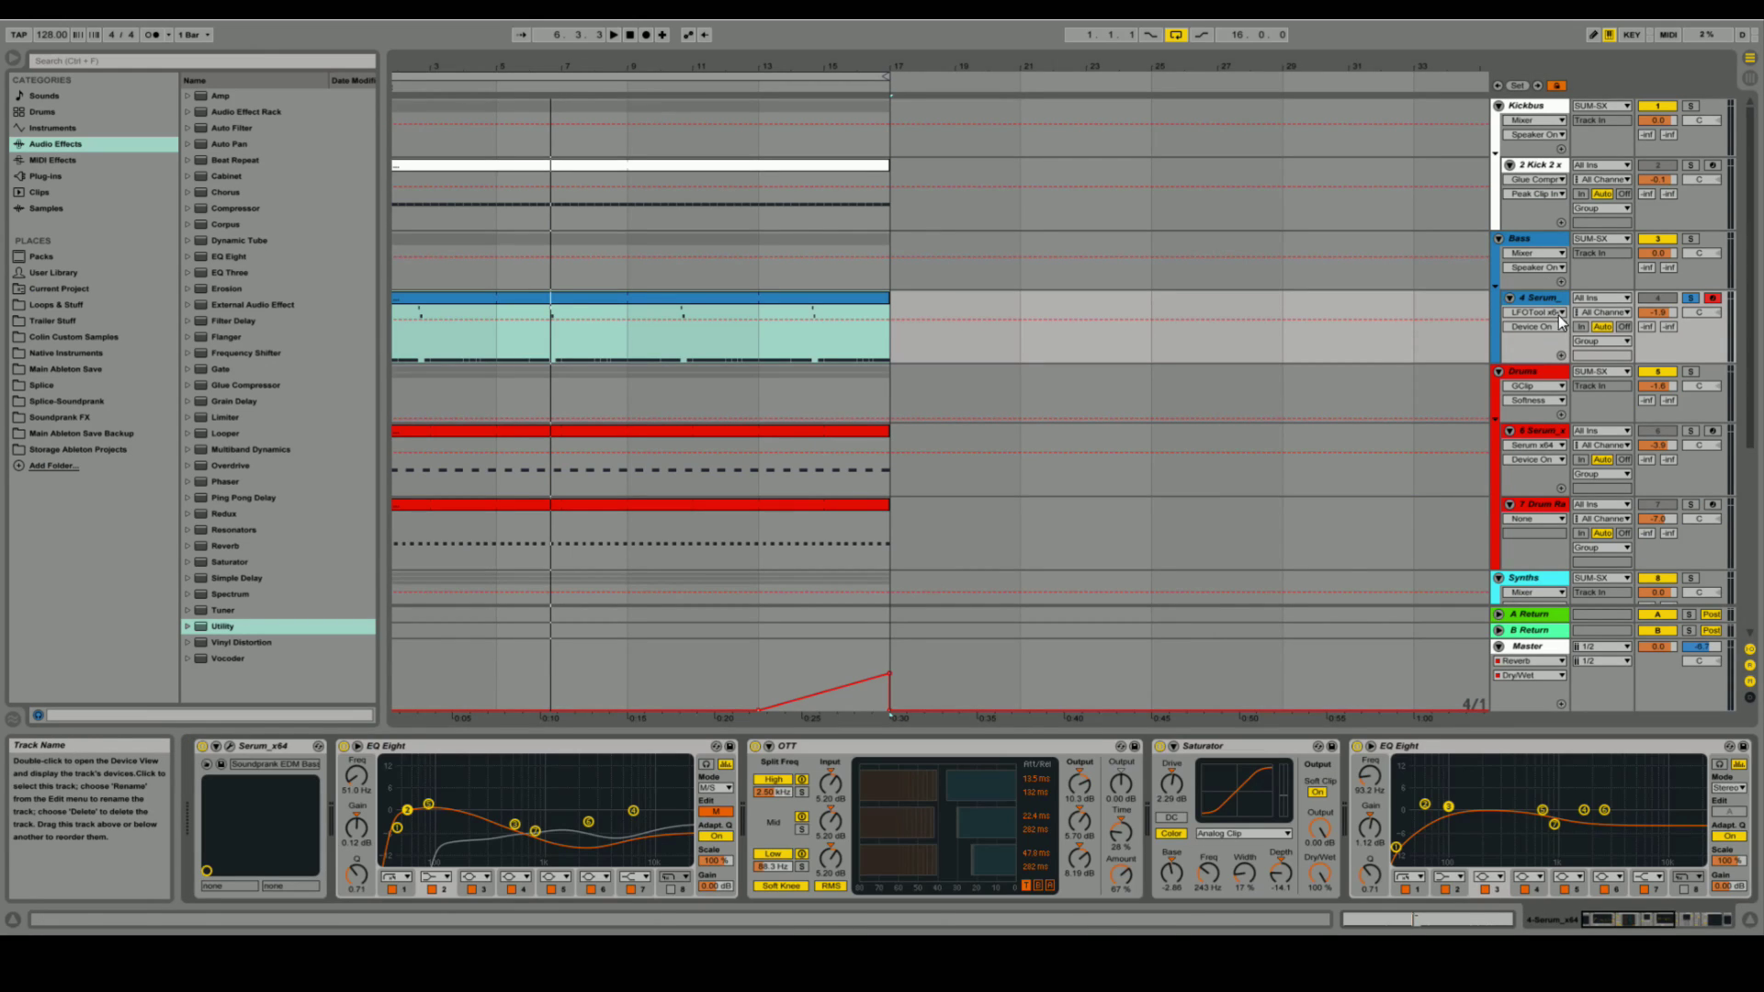
Step: Examine the mid curve of the bass's first EQ Eight, including filter band 1, and switch its editing to the side channel
{"action": "left_click", "coordinate": [447, 746]}
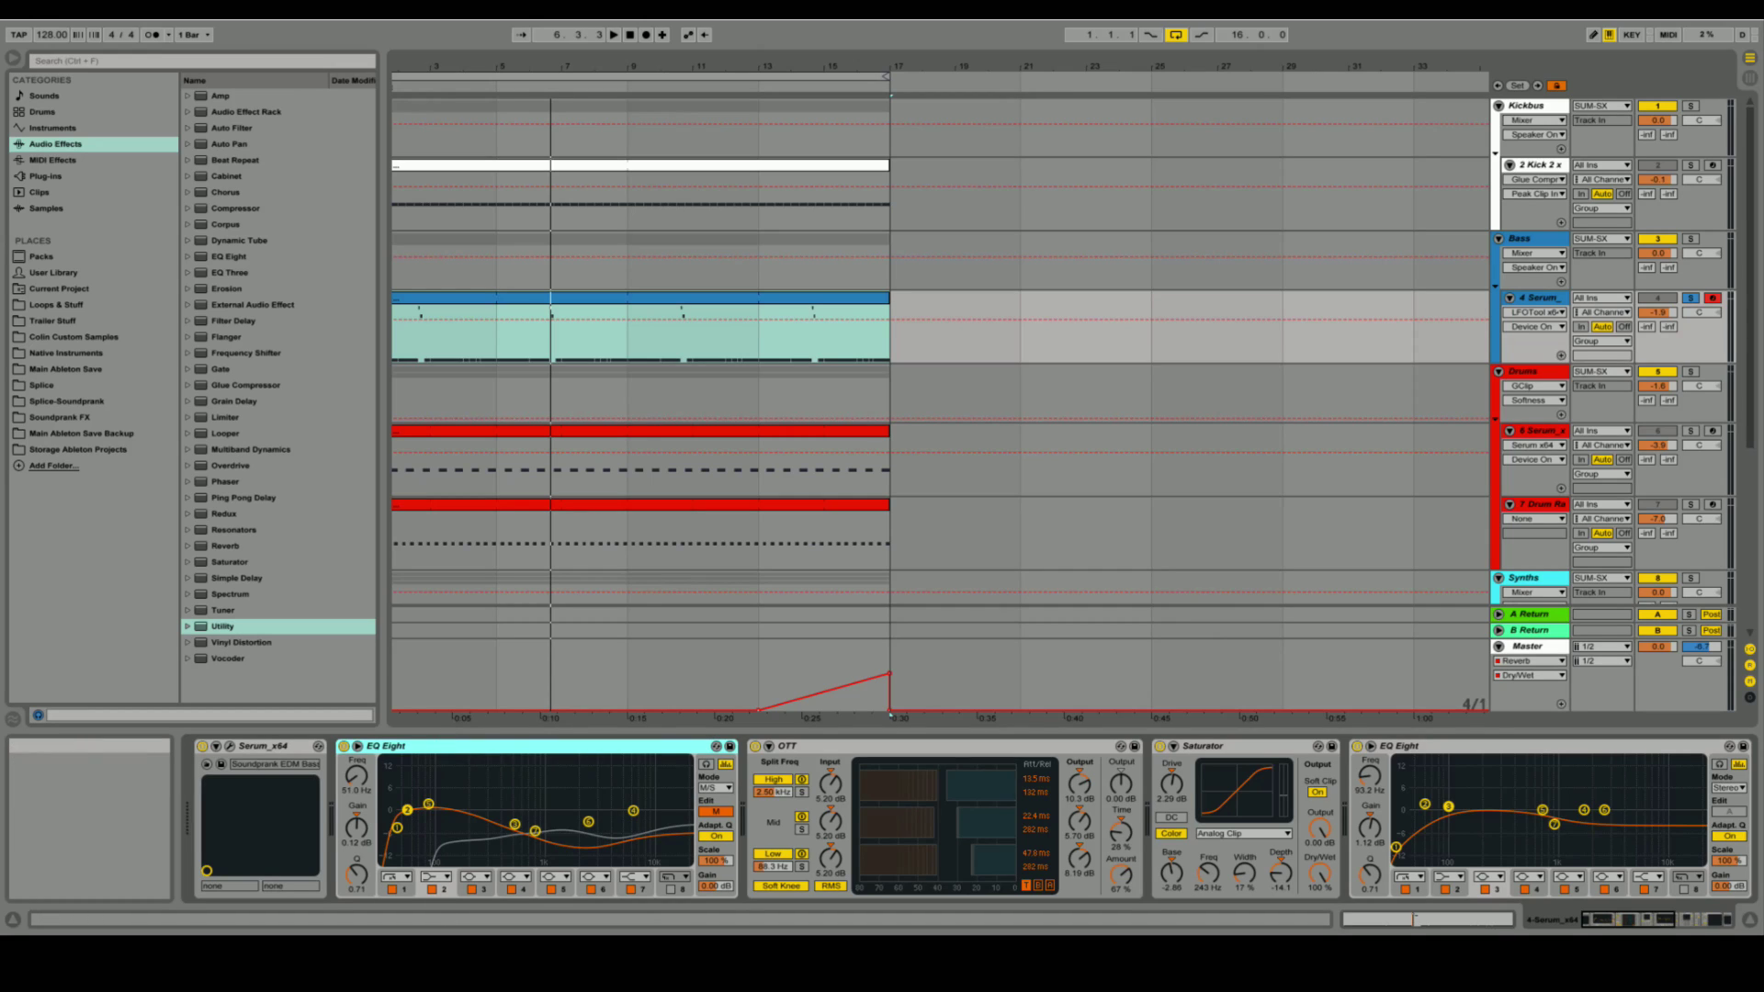
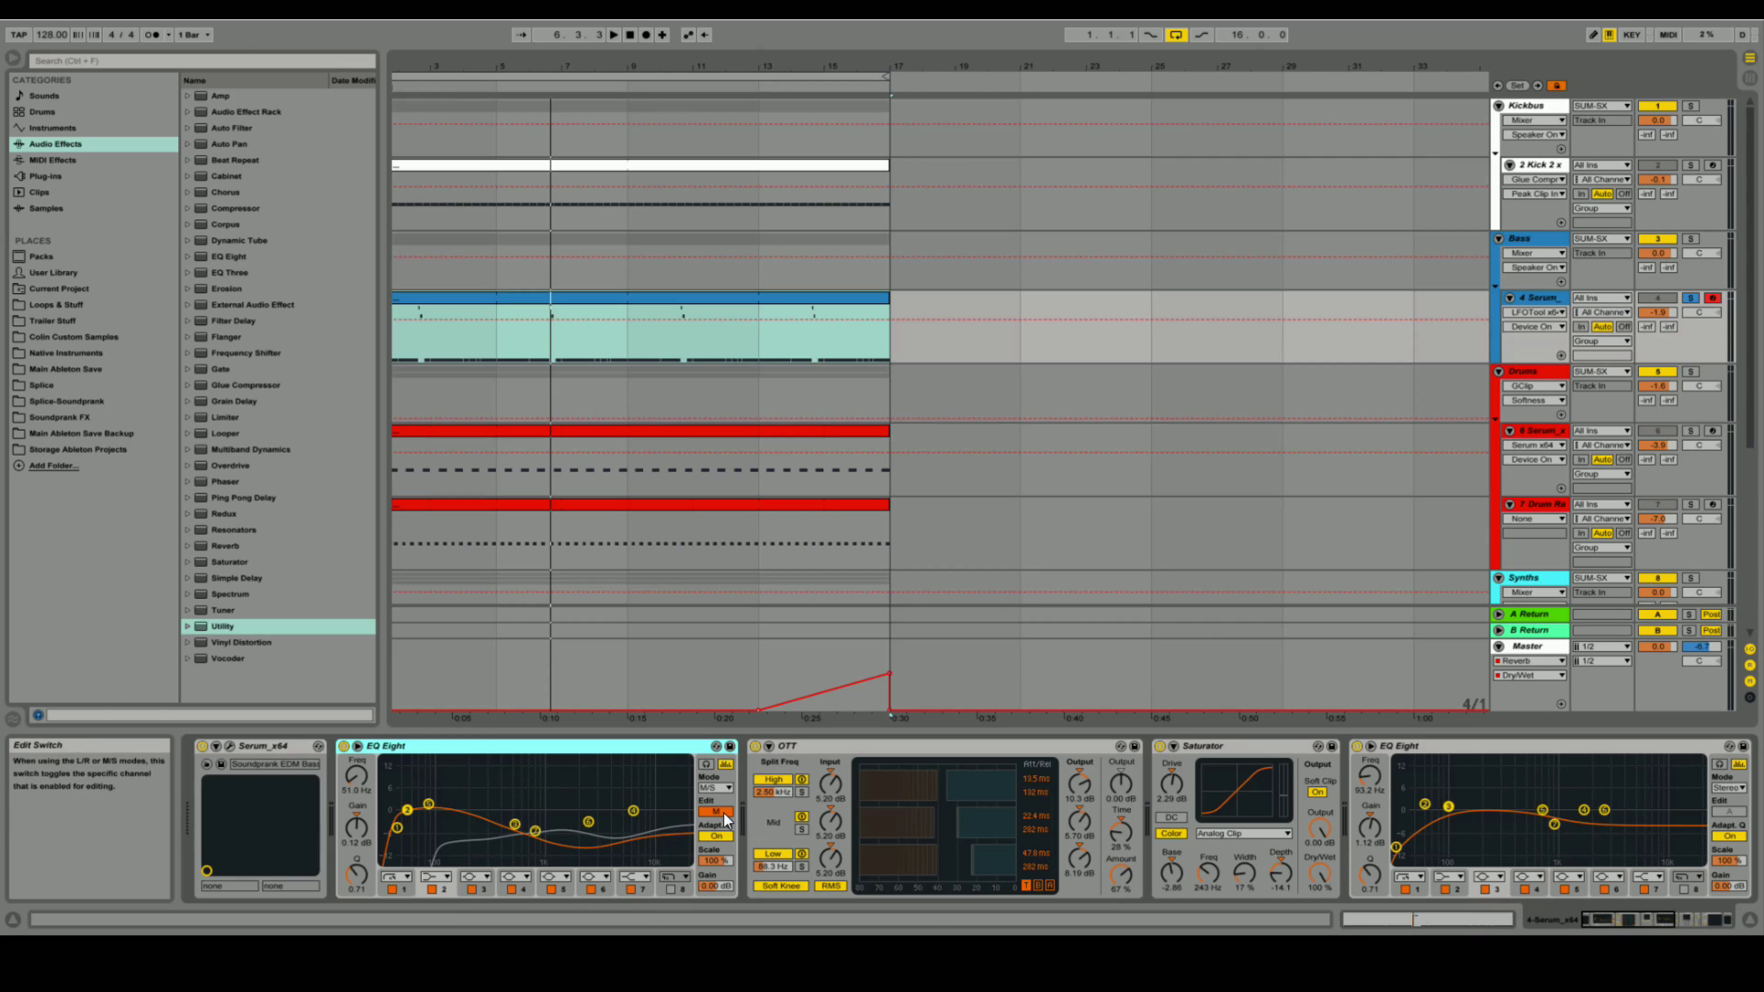
{"action": "left_click", "coordinate": [399, 830]}
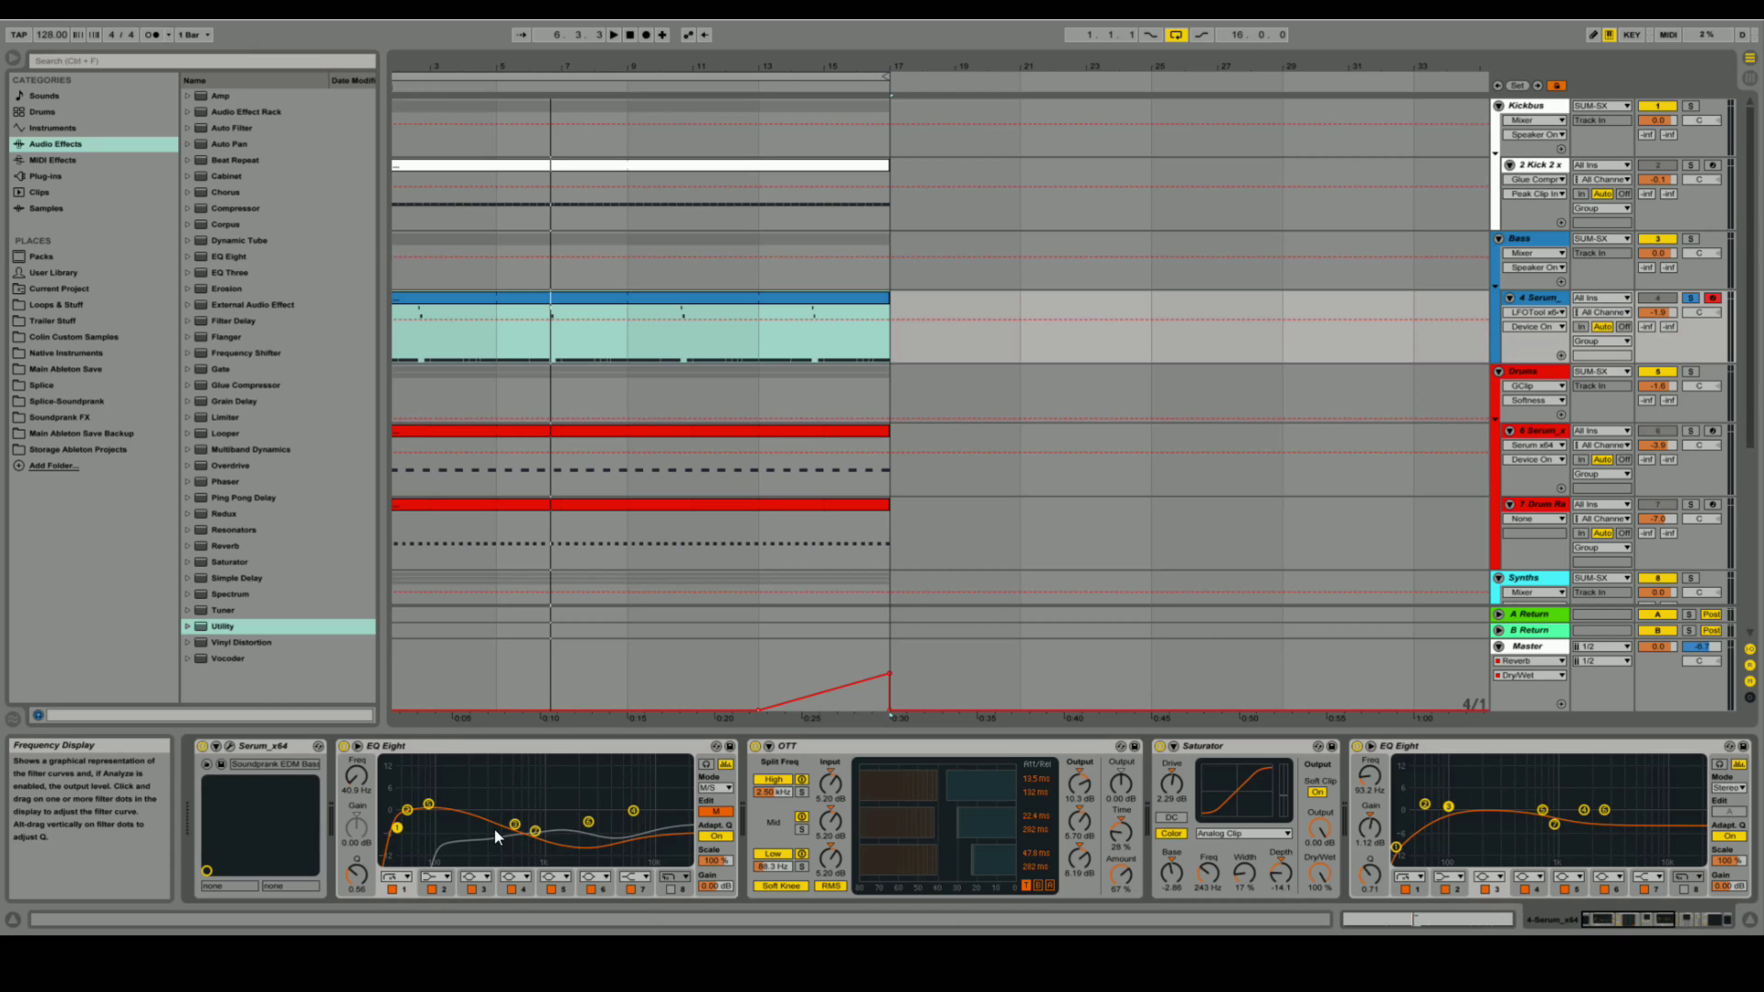
{"action": "left_click", "coordinate": [719, 811]}
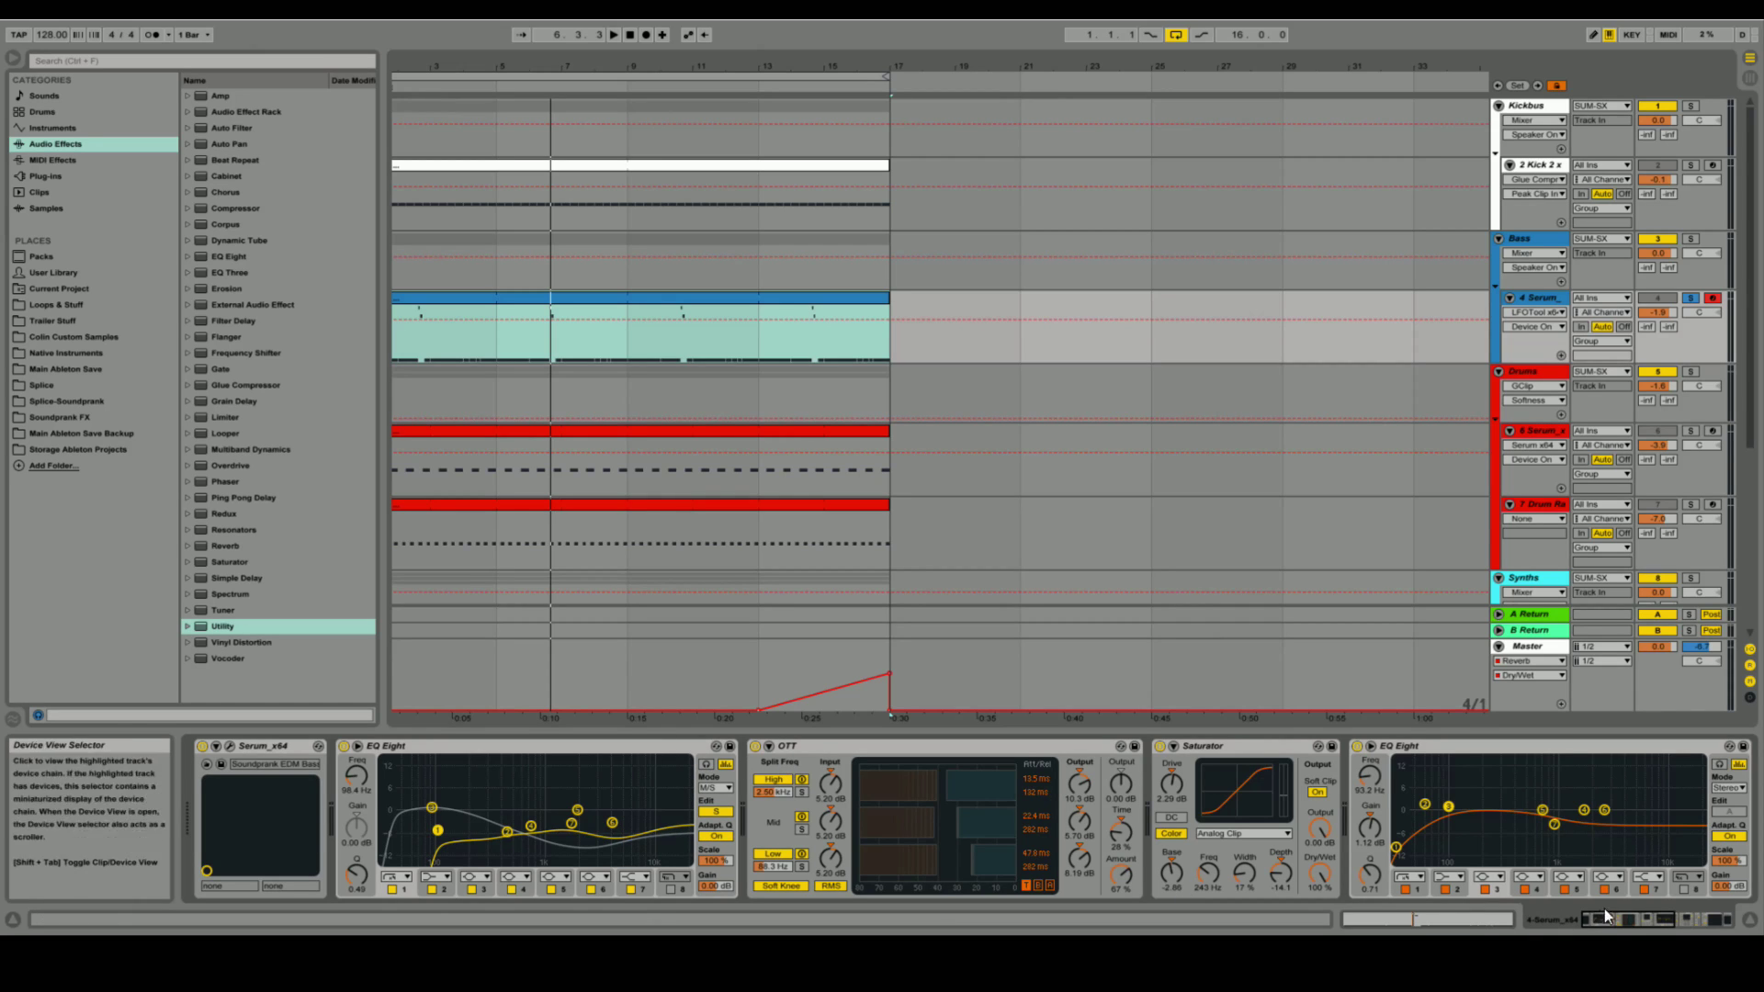
Step: Set the Time of the bass track's OTT to 32 %
{"action": "left_click", "coordinate": [1628, 915]}
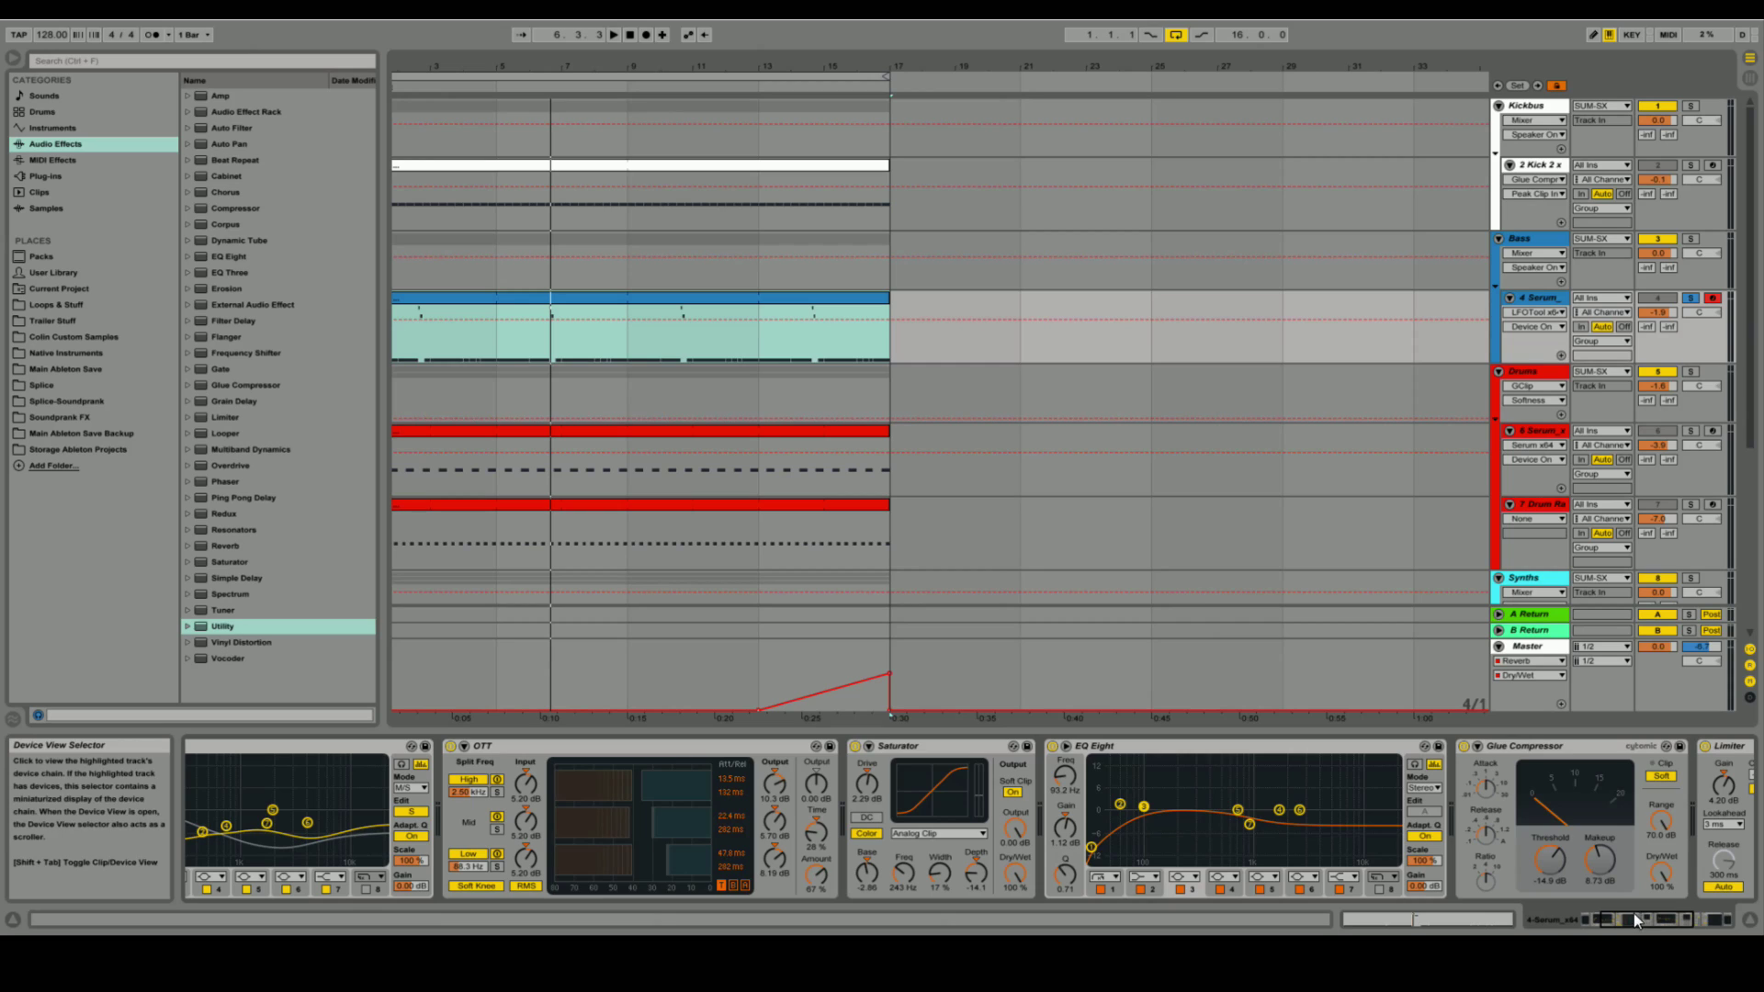
{"action": "left_click", "coordinate": [1635, 921]}
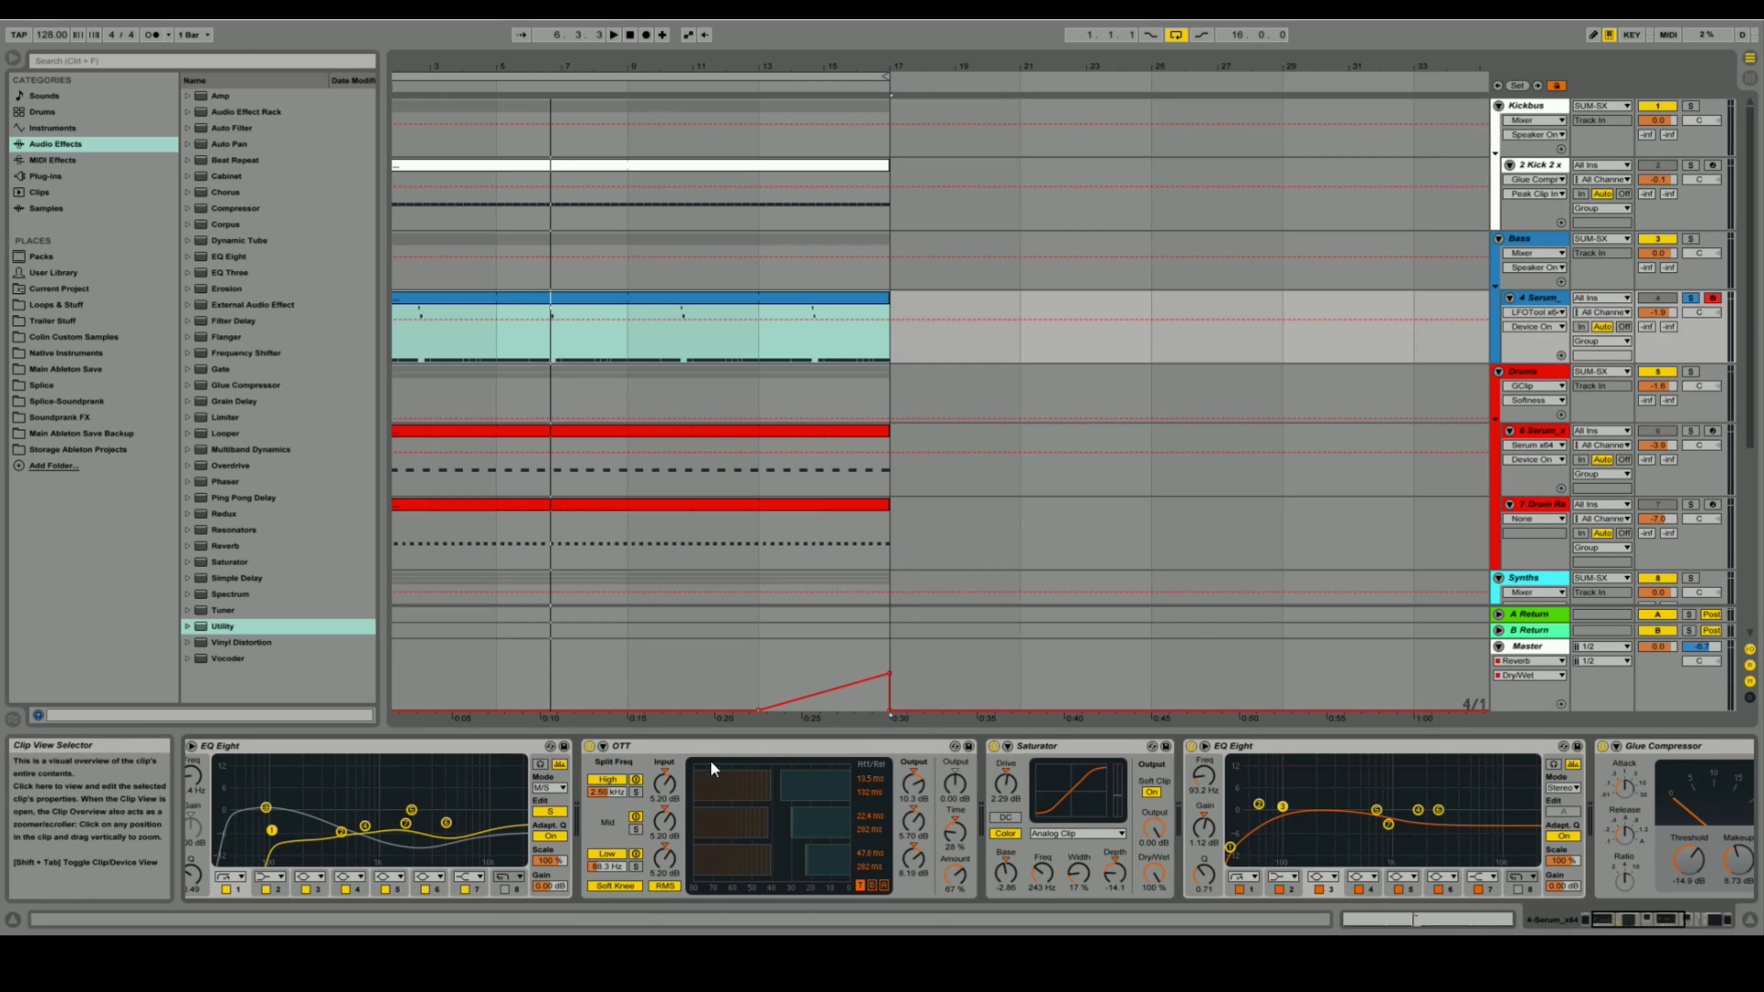
{"action": "left_click", "coordinate": [764, 747]}
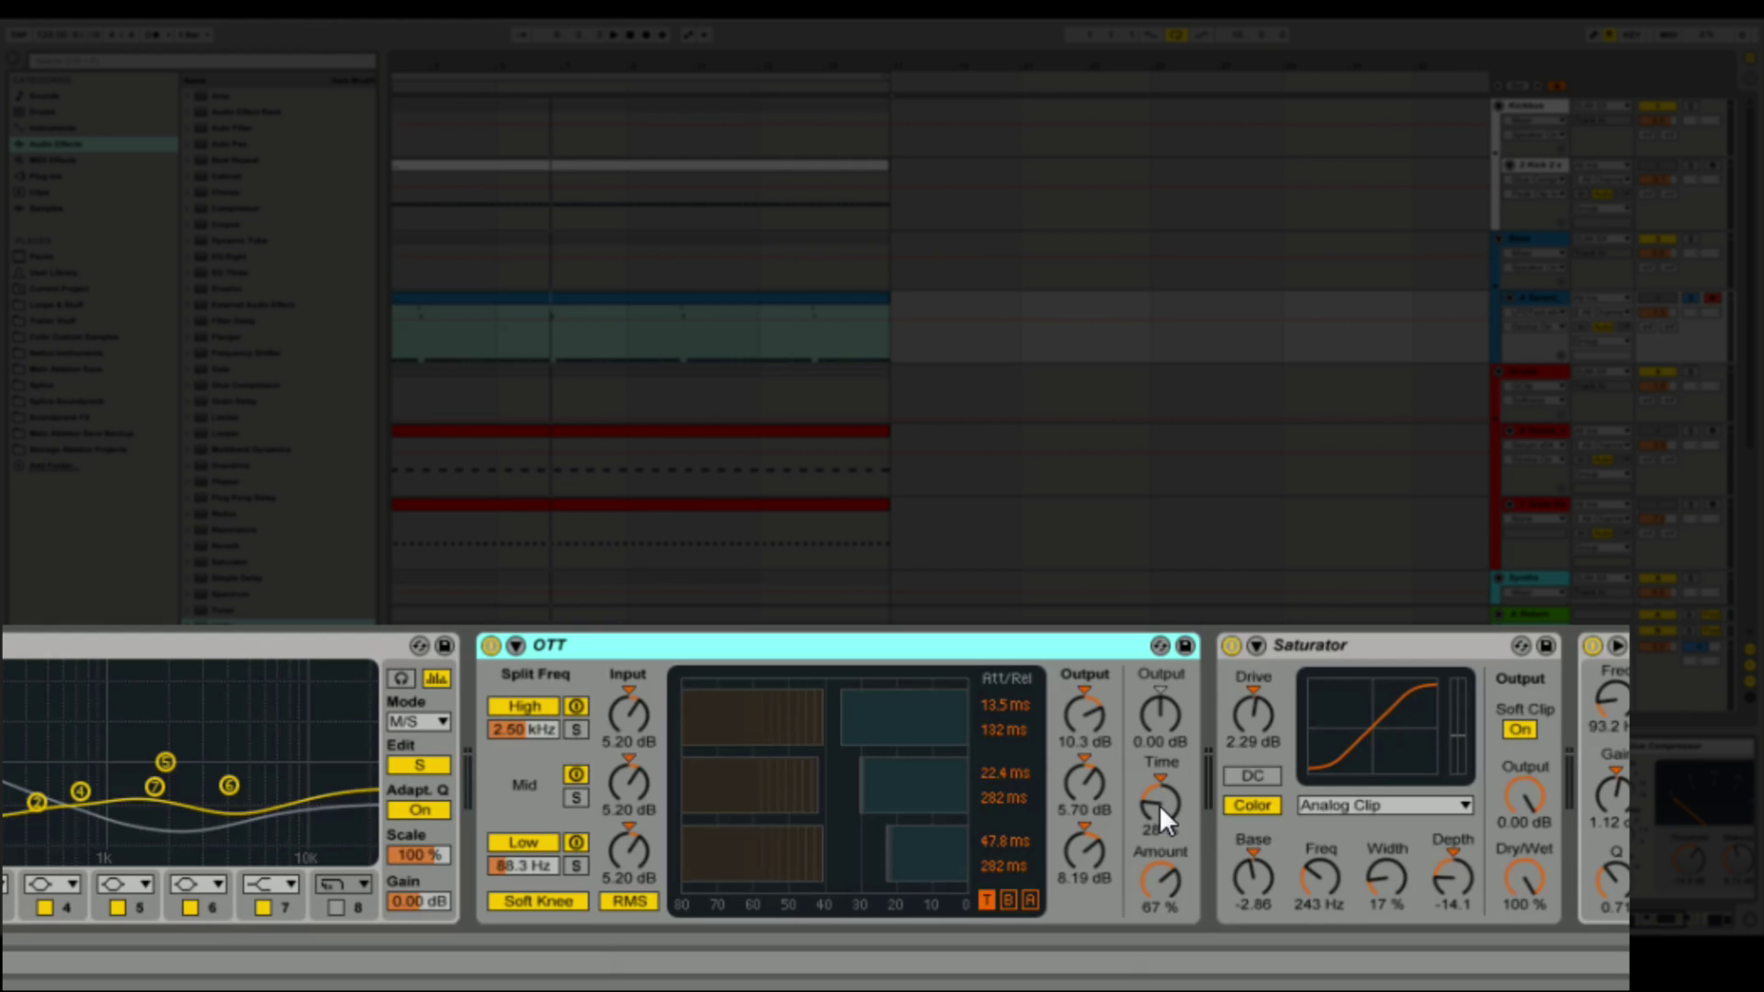
{"action": "left_click_drag", "start_coordinate": [1154, 813], "coordinate": [1154, 801]}
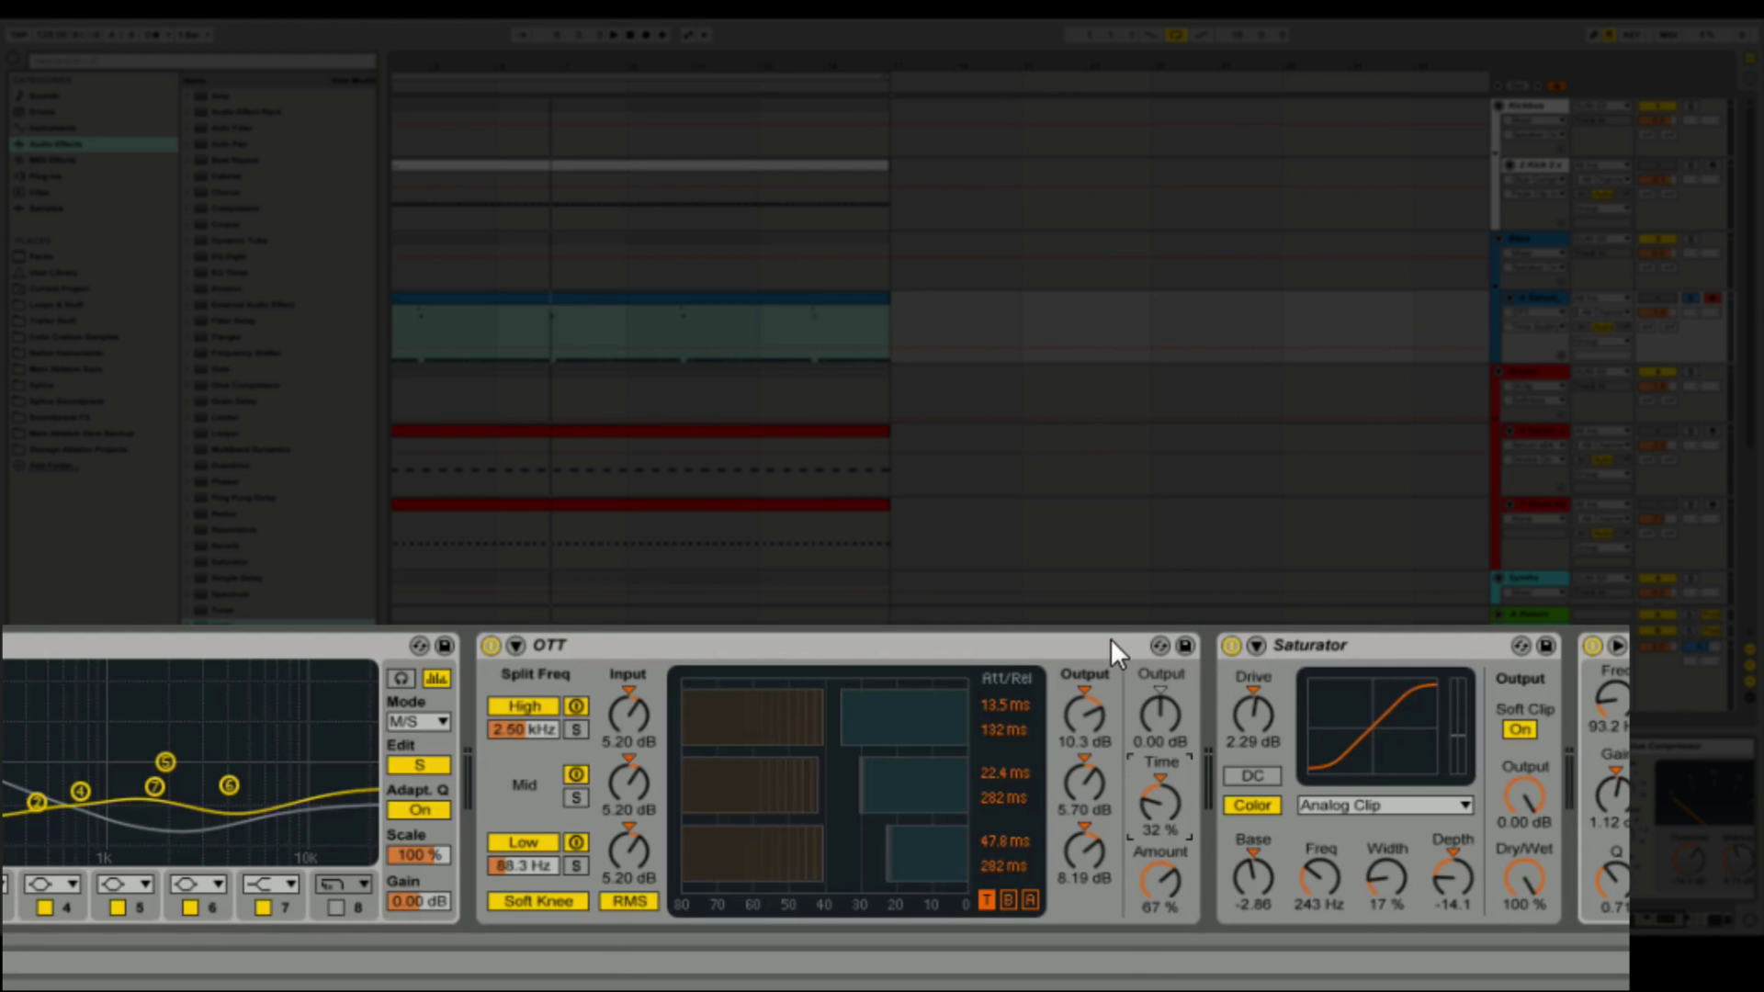
Step: Try OTT at 100 % Amount while playing the bass, comparing a Time of 589 % with a much shorter one
{"action": "scroll", "coordinate": [1044, 865], "scroll_direction": "right", "scroll_amount": 5}
{"action": "scroll", "coordinate": [1044, 865], "scroll_direction": "left", "scroll_amount": 8}
{"action": "scroll", "coordinate": [1044, 865], "scroll_direction": "right", "scroll_amount": 4}
{"action": "left_click_drag", "start_coordinate": [1159, 880], "coordinate": [1170, 809]}
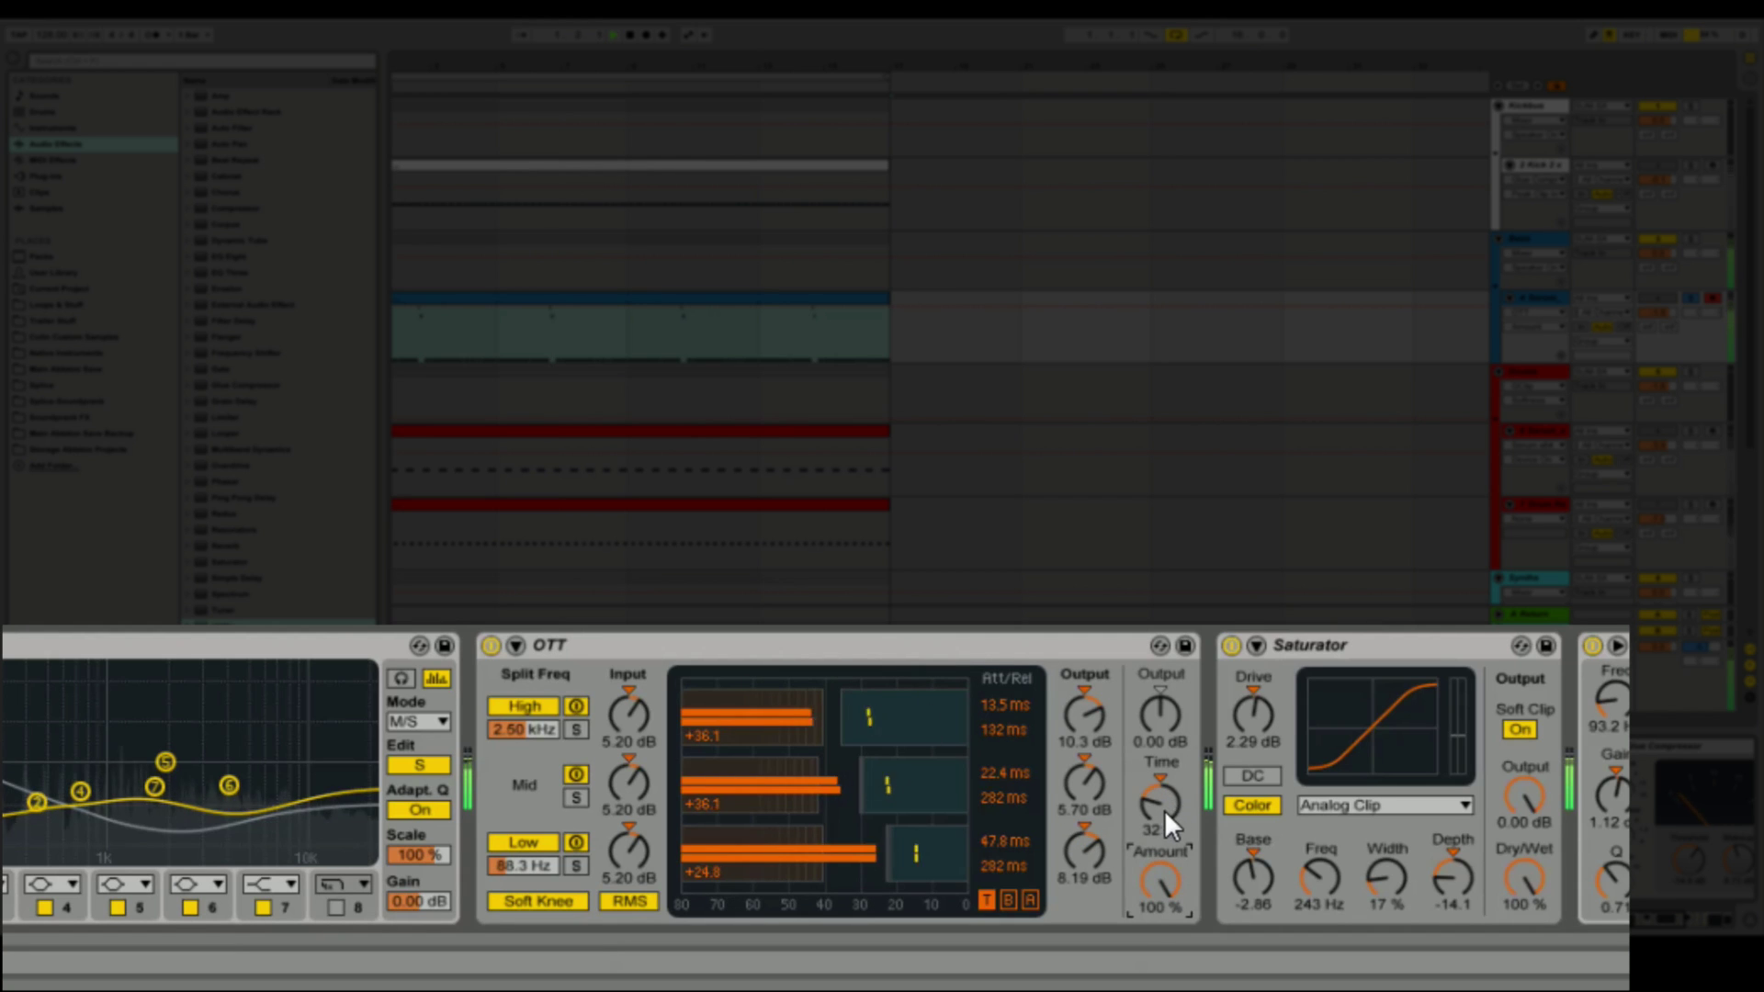
{"action": "mouse_move", "coordinate": [1161, 808]}
{"action": "left_mouse_down"}
{"action": "mouse_move", "coordinate": [1161, 744]}
{"action": "mouse_move", "coordinate": [1160, 825]}
{"action": "left_mouse_up"}
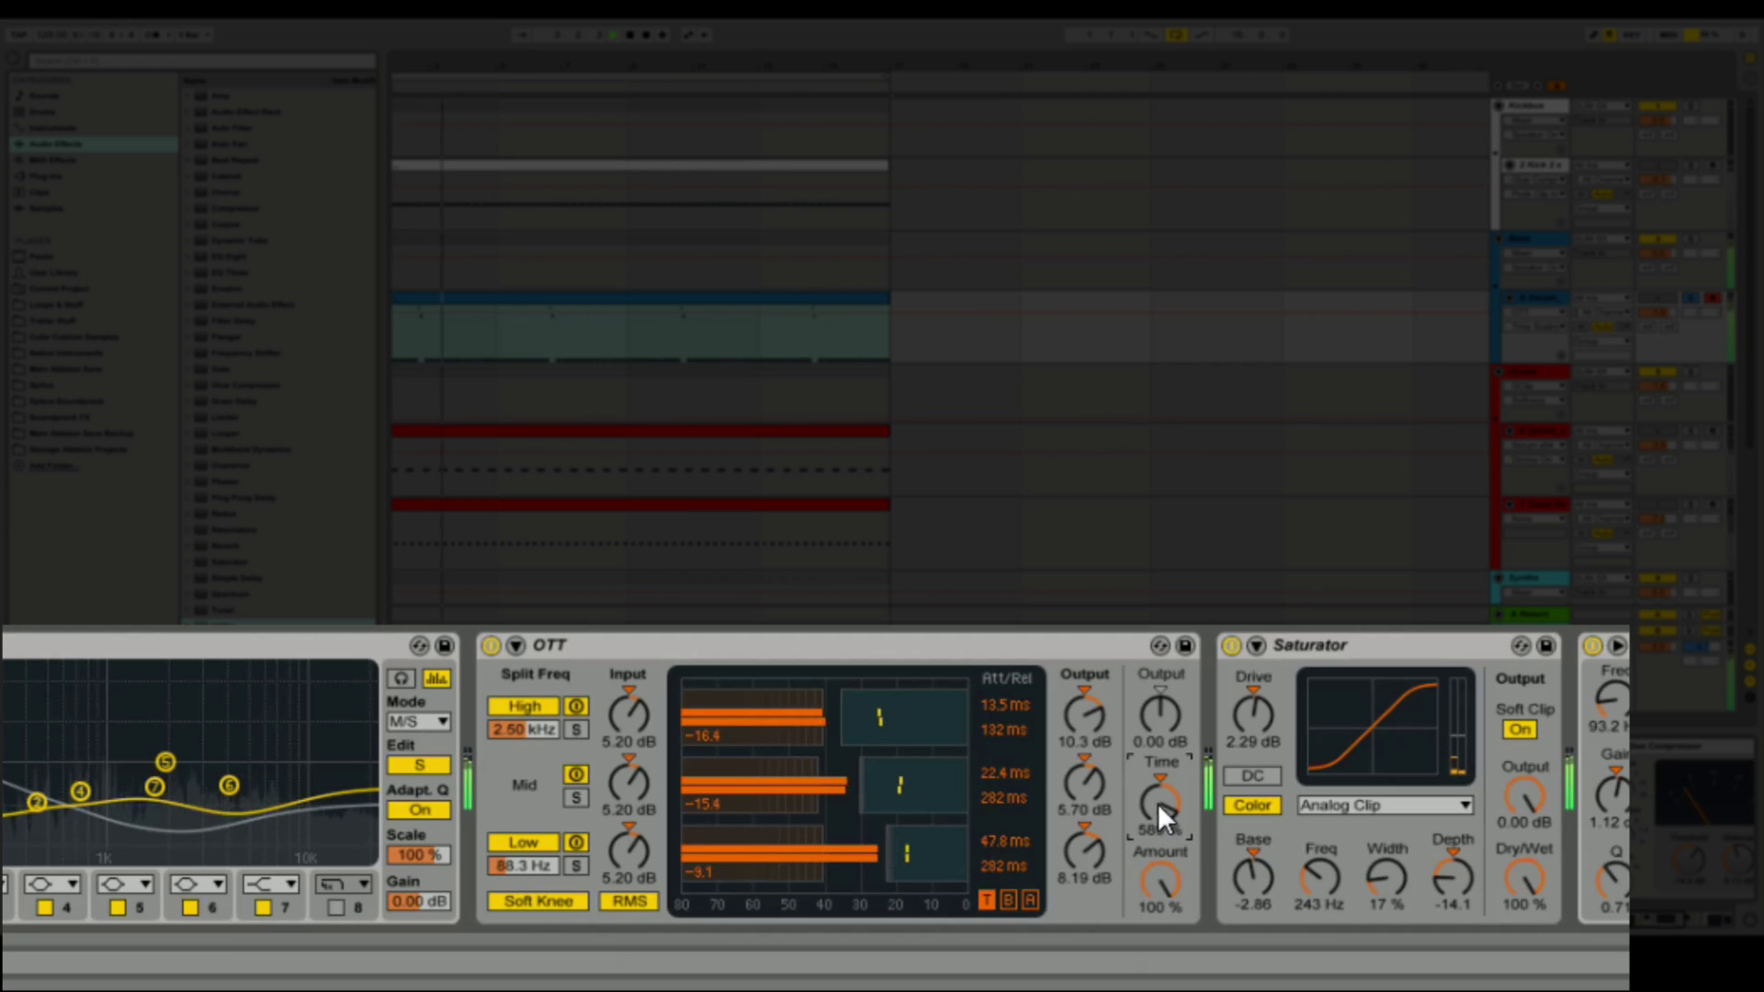
{"action": "key", "text": "space"}
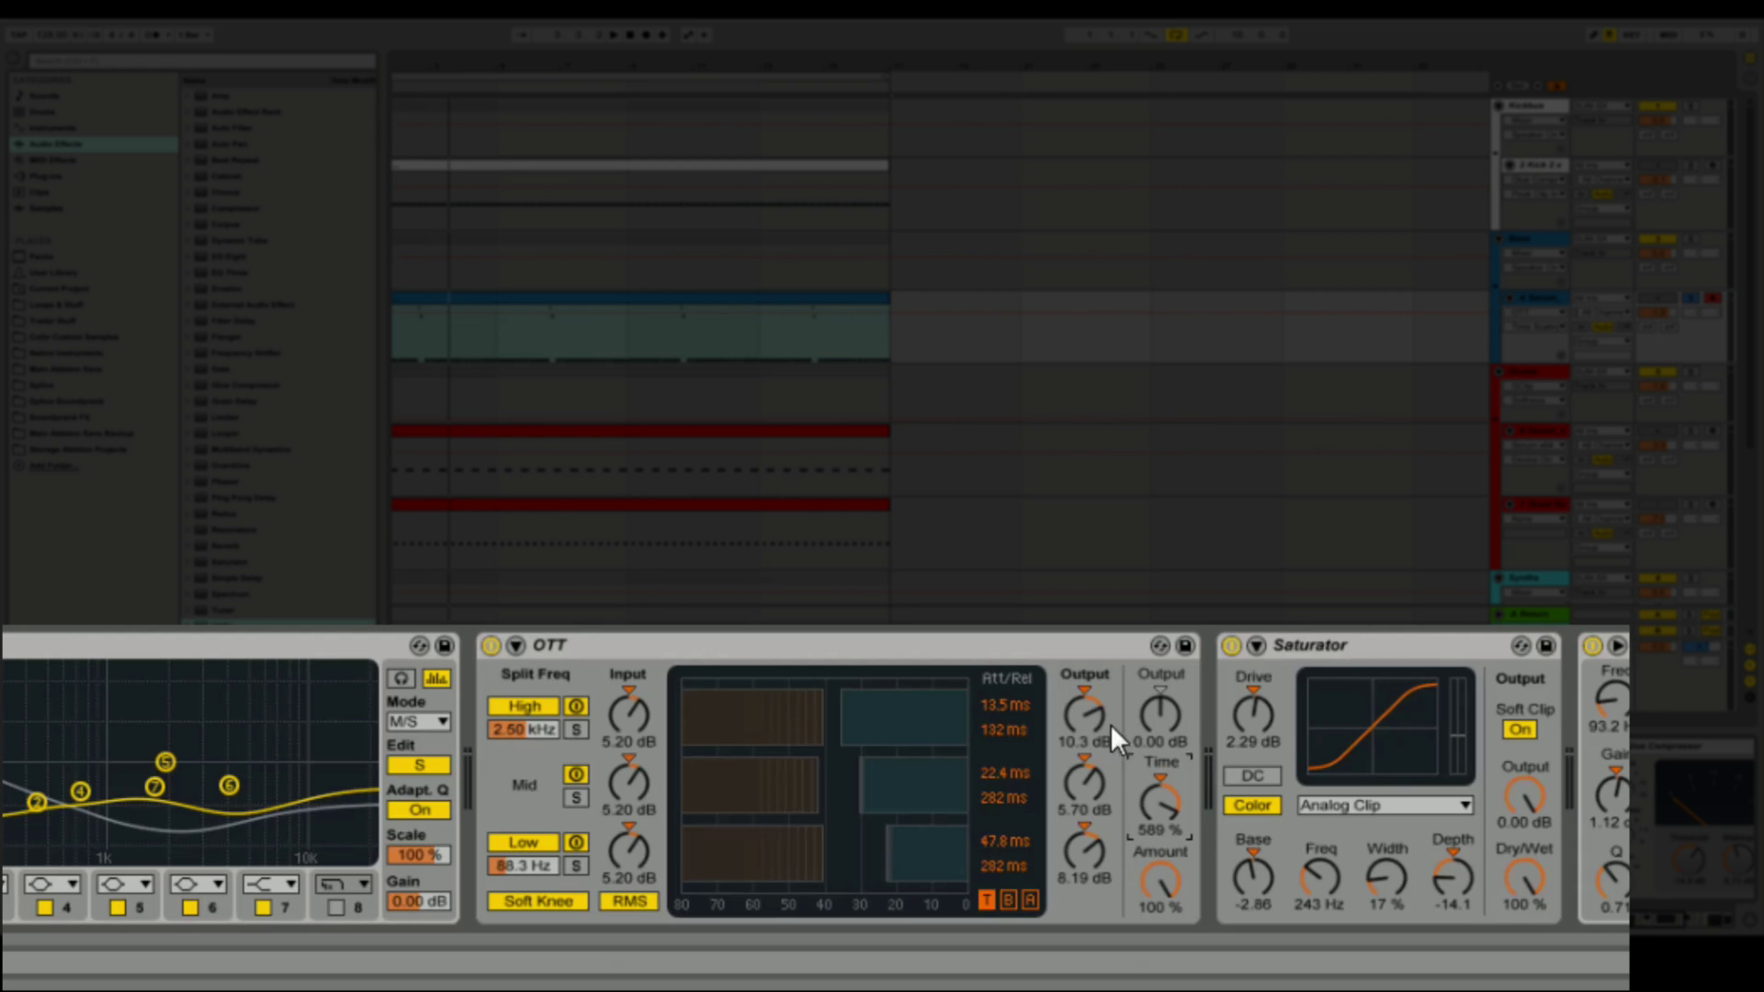
{"action": "key", "text": "space"}
{"action": "left_click_drag", "start_coordinate": [1194, 785], "coordinate": [1152, 796]}
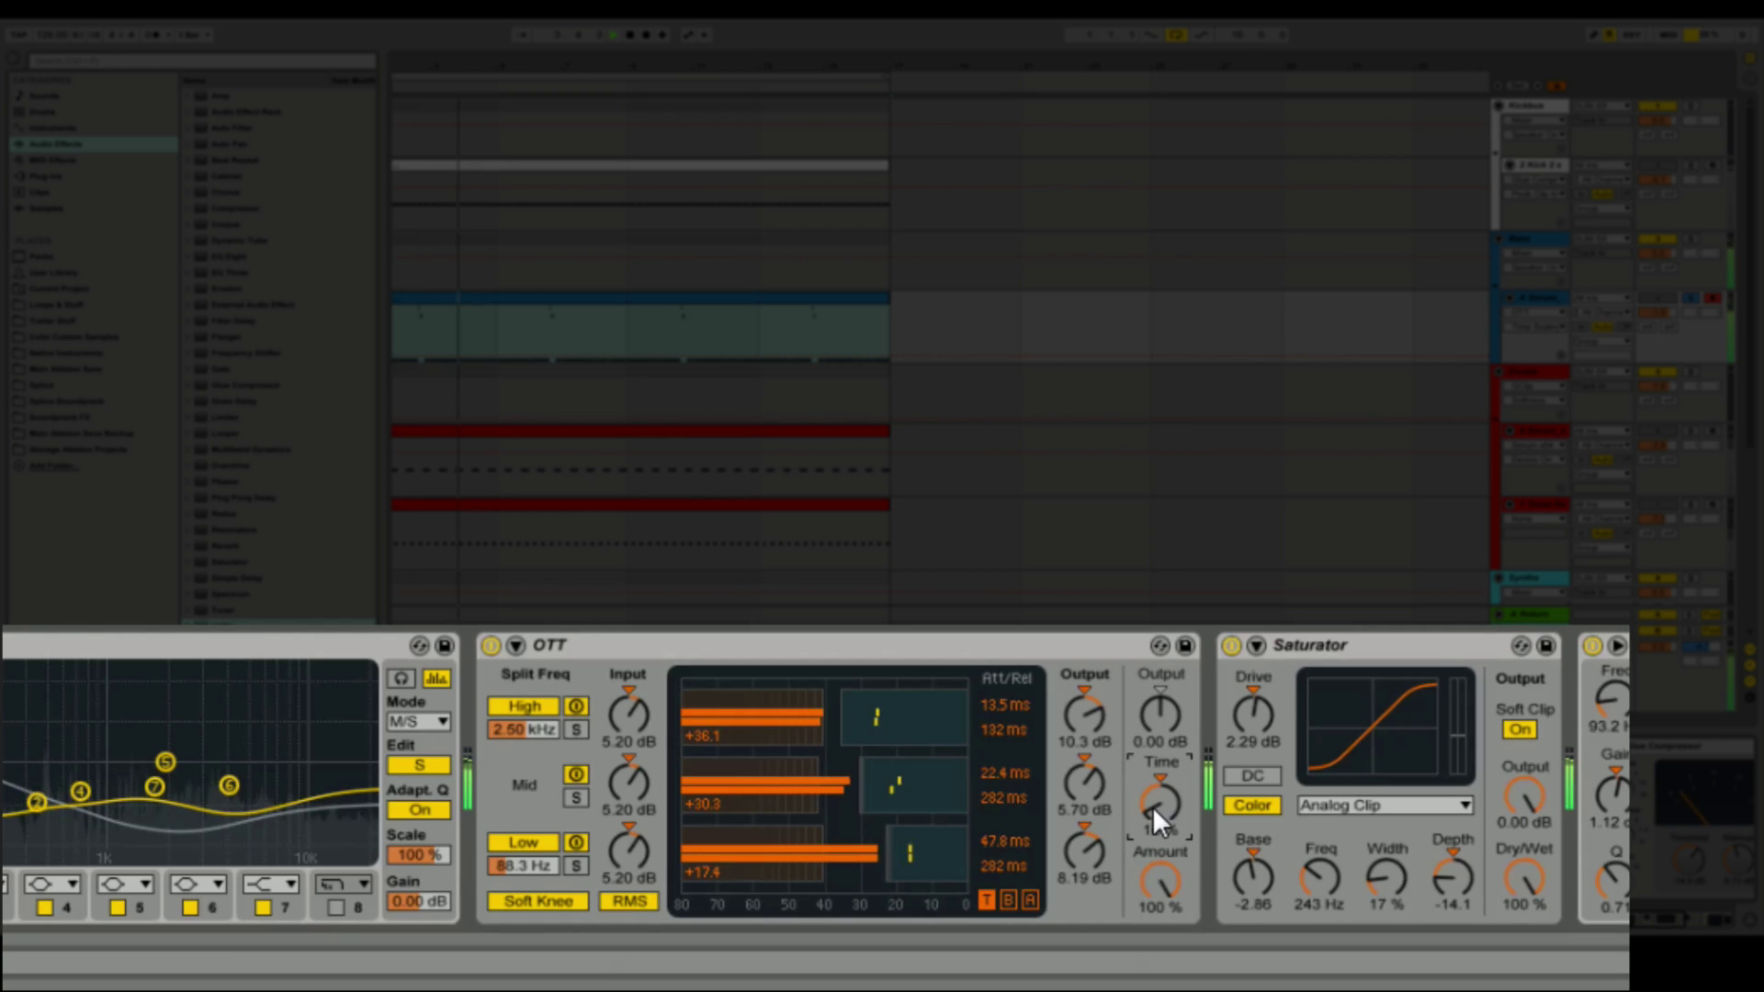
Step: Undo the trial changes to OTT's Amount and Time
{"action": "key", "text": "ctrl+z"}
{"action": "key", "text": "ctrl+z"}
{"action": "key", "text": "ctrl+z"}
{"action": "key", "text": "ctrl+z"}
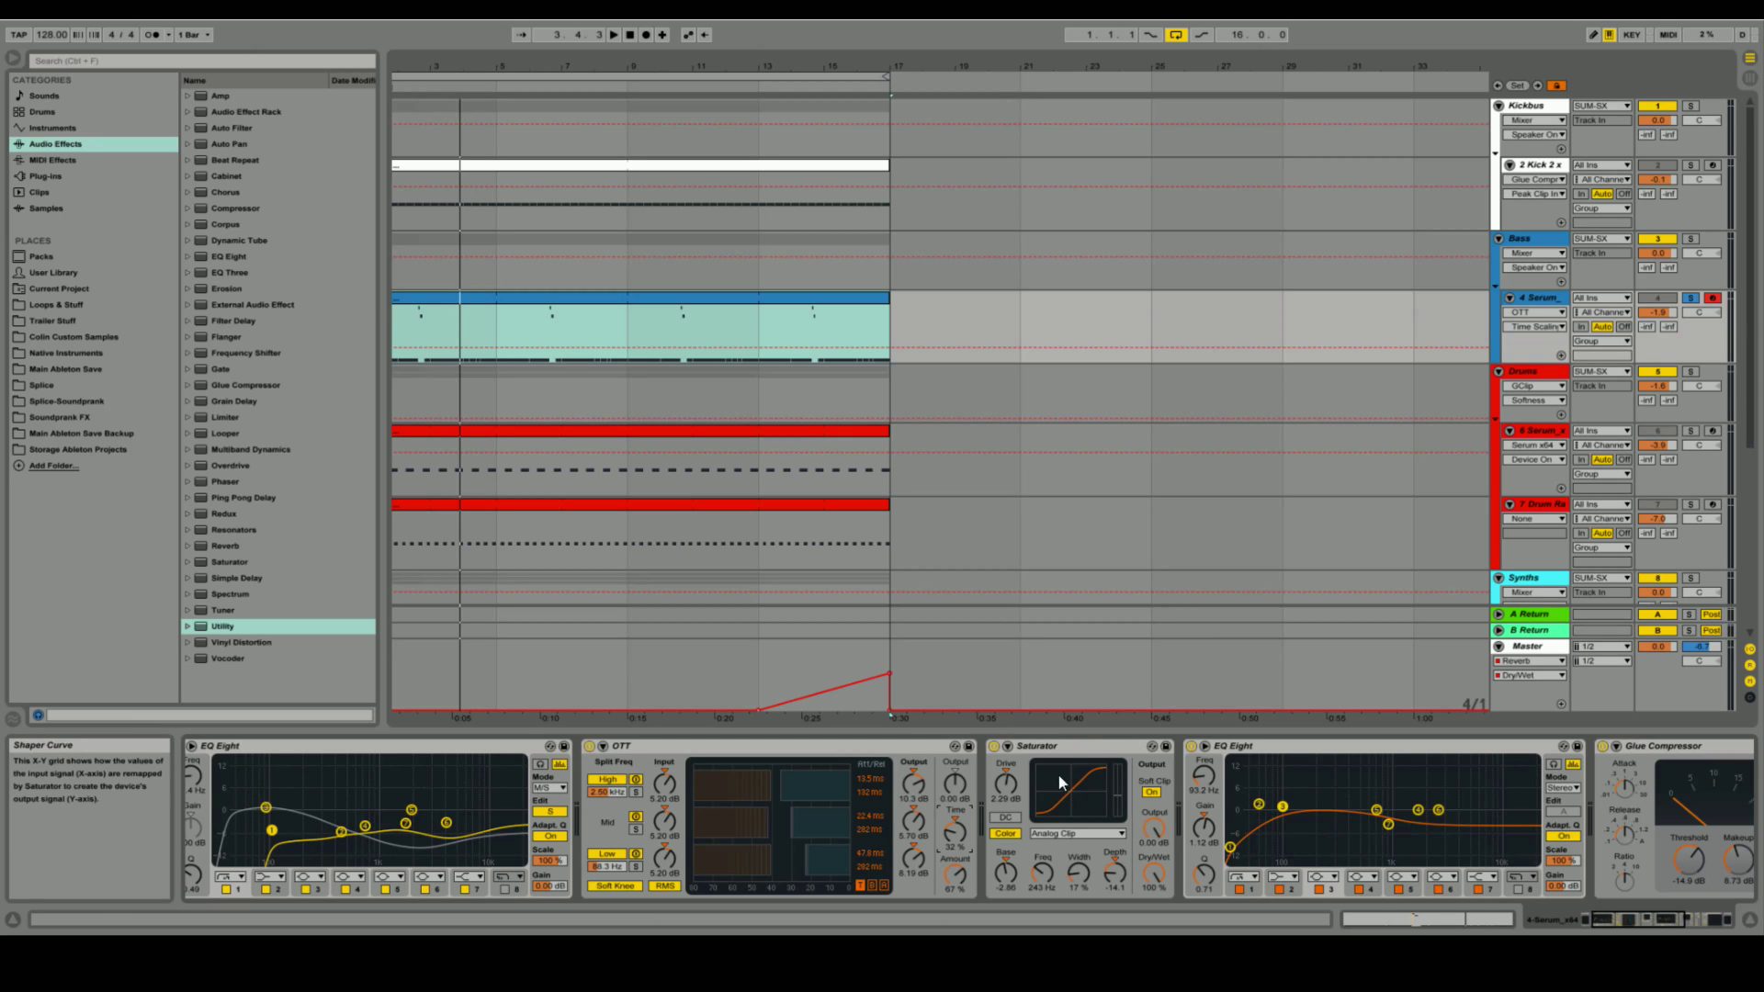
Step: Examine the Saturator on the bass track while briefly playing the bass
{"action": "left_click", "coordinate": [1091, 753]}
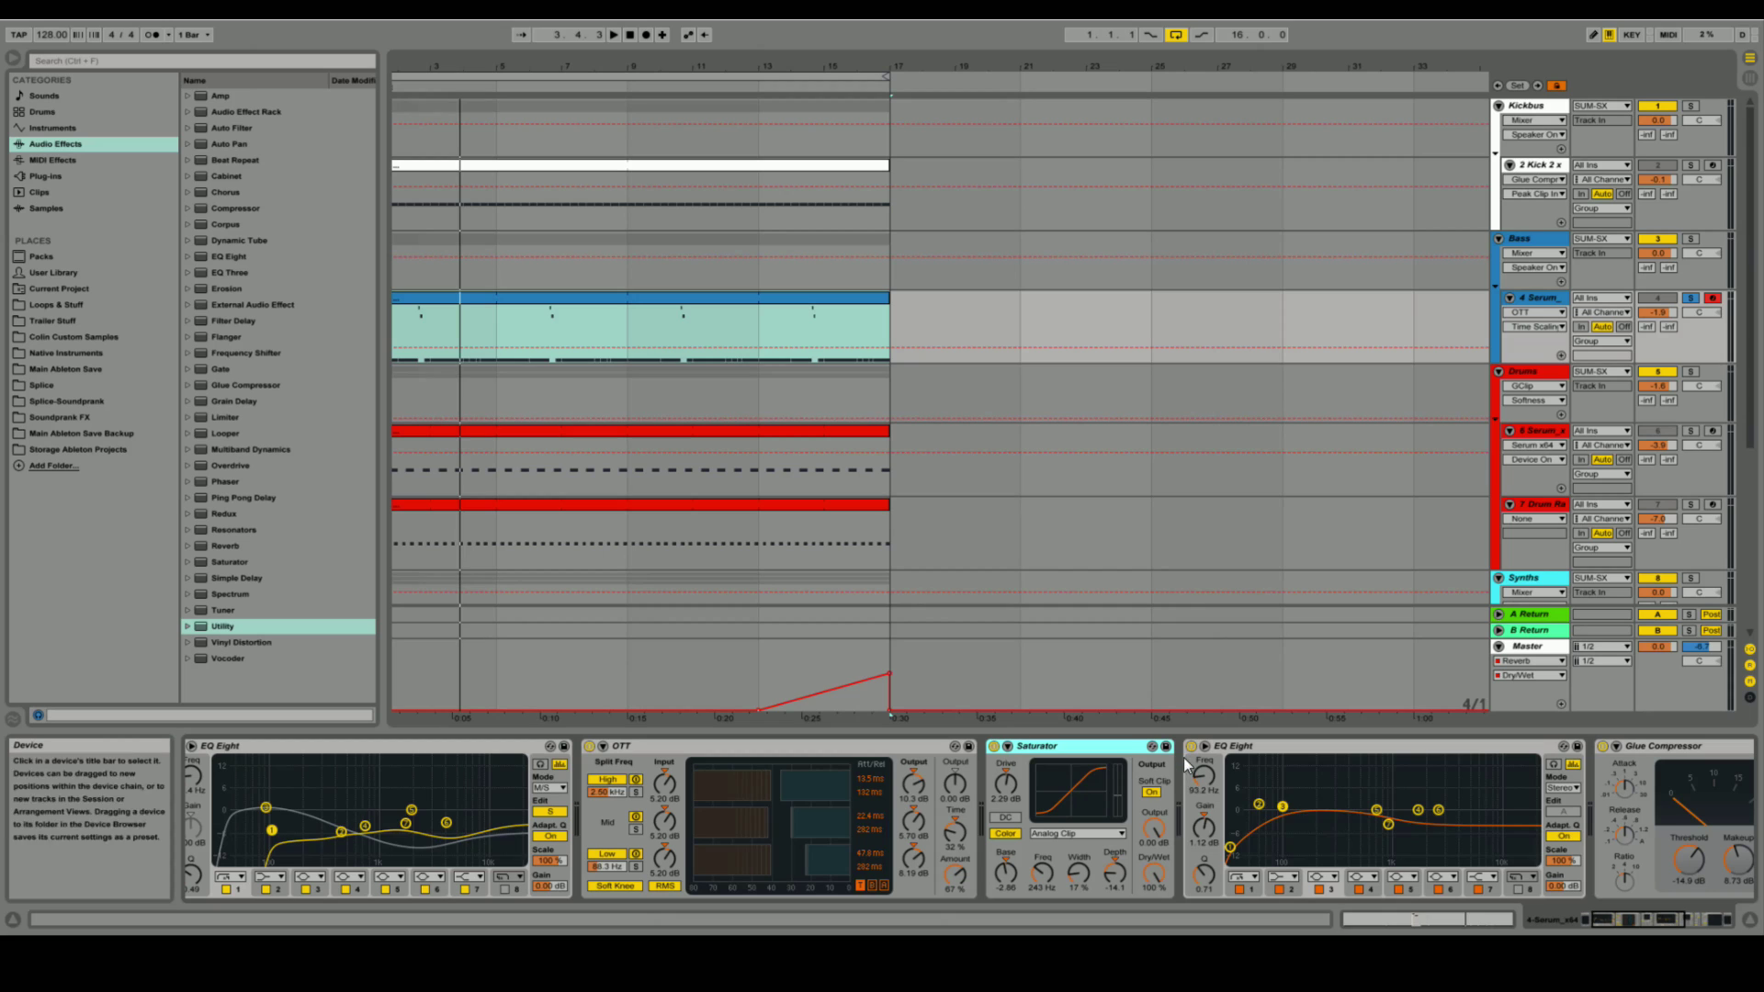
{"action": "key", "text": "space"}
{"action": "key", "text": "space"}
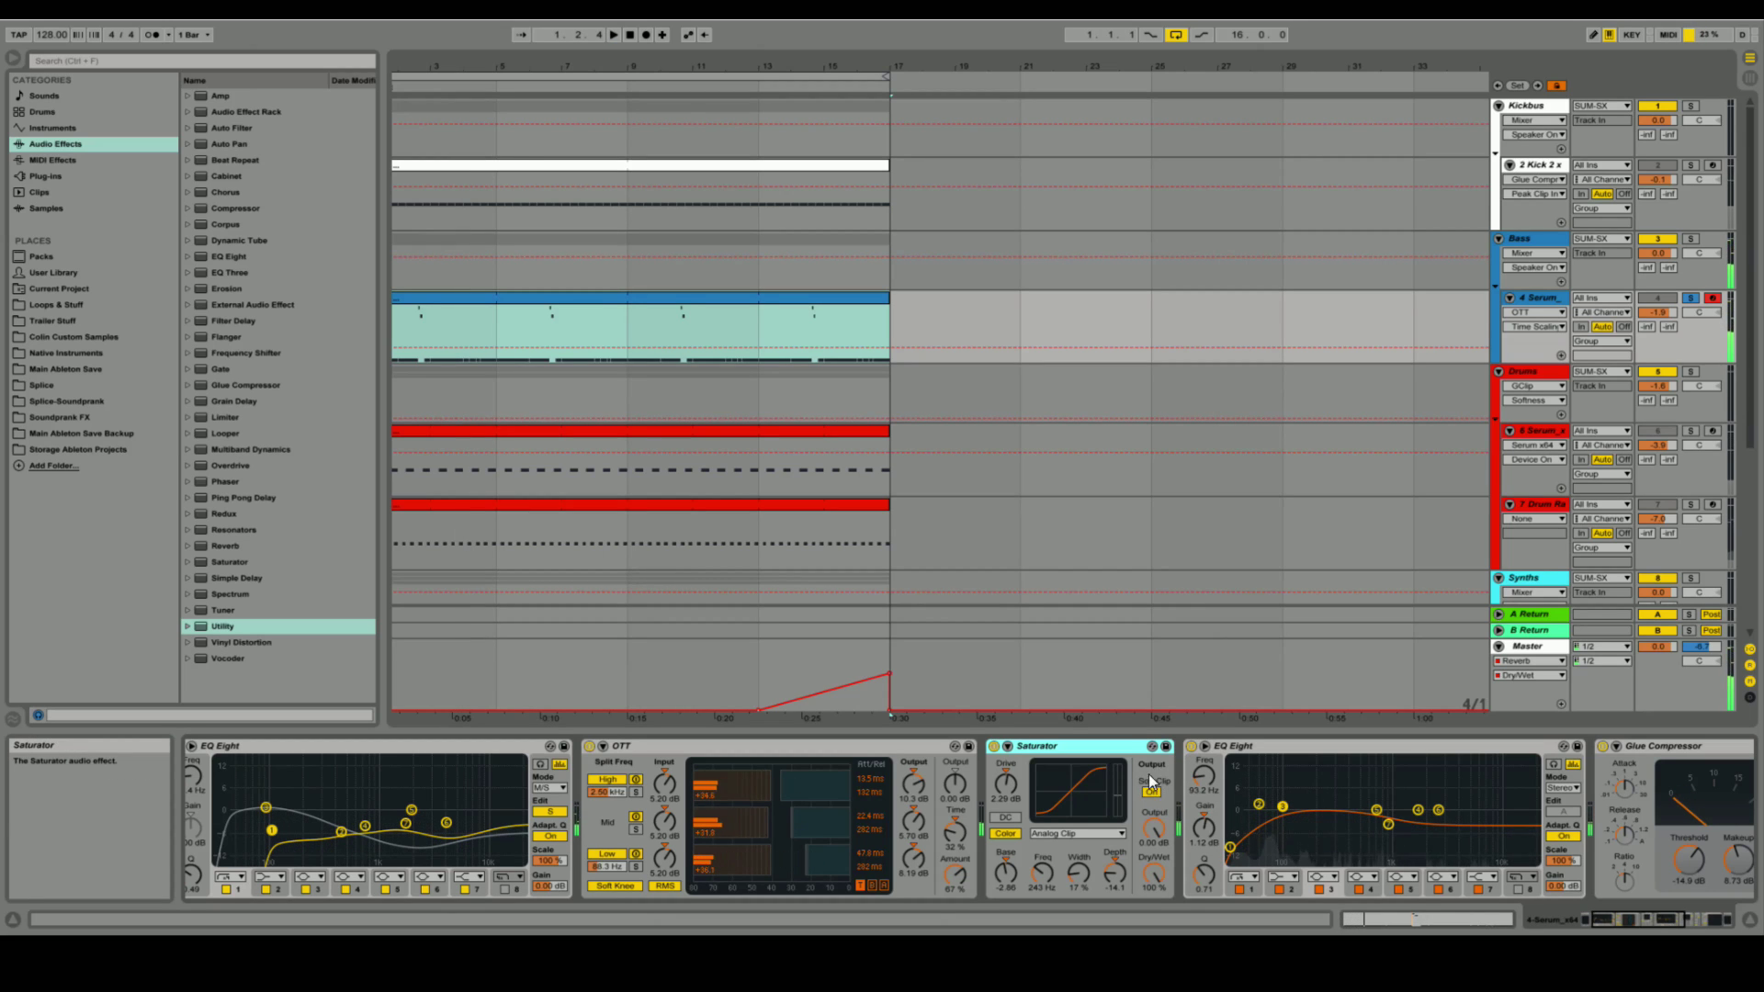
Step: Examine the bass's second EQ Eight, Glue Compressor, Limiter and Spectrum, and listen to the processed bass
{"action": "left_click_drag", "start_coordinate": [1634, 917], "coordinate": [1670, 923]}
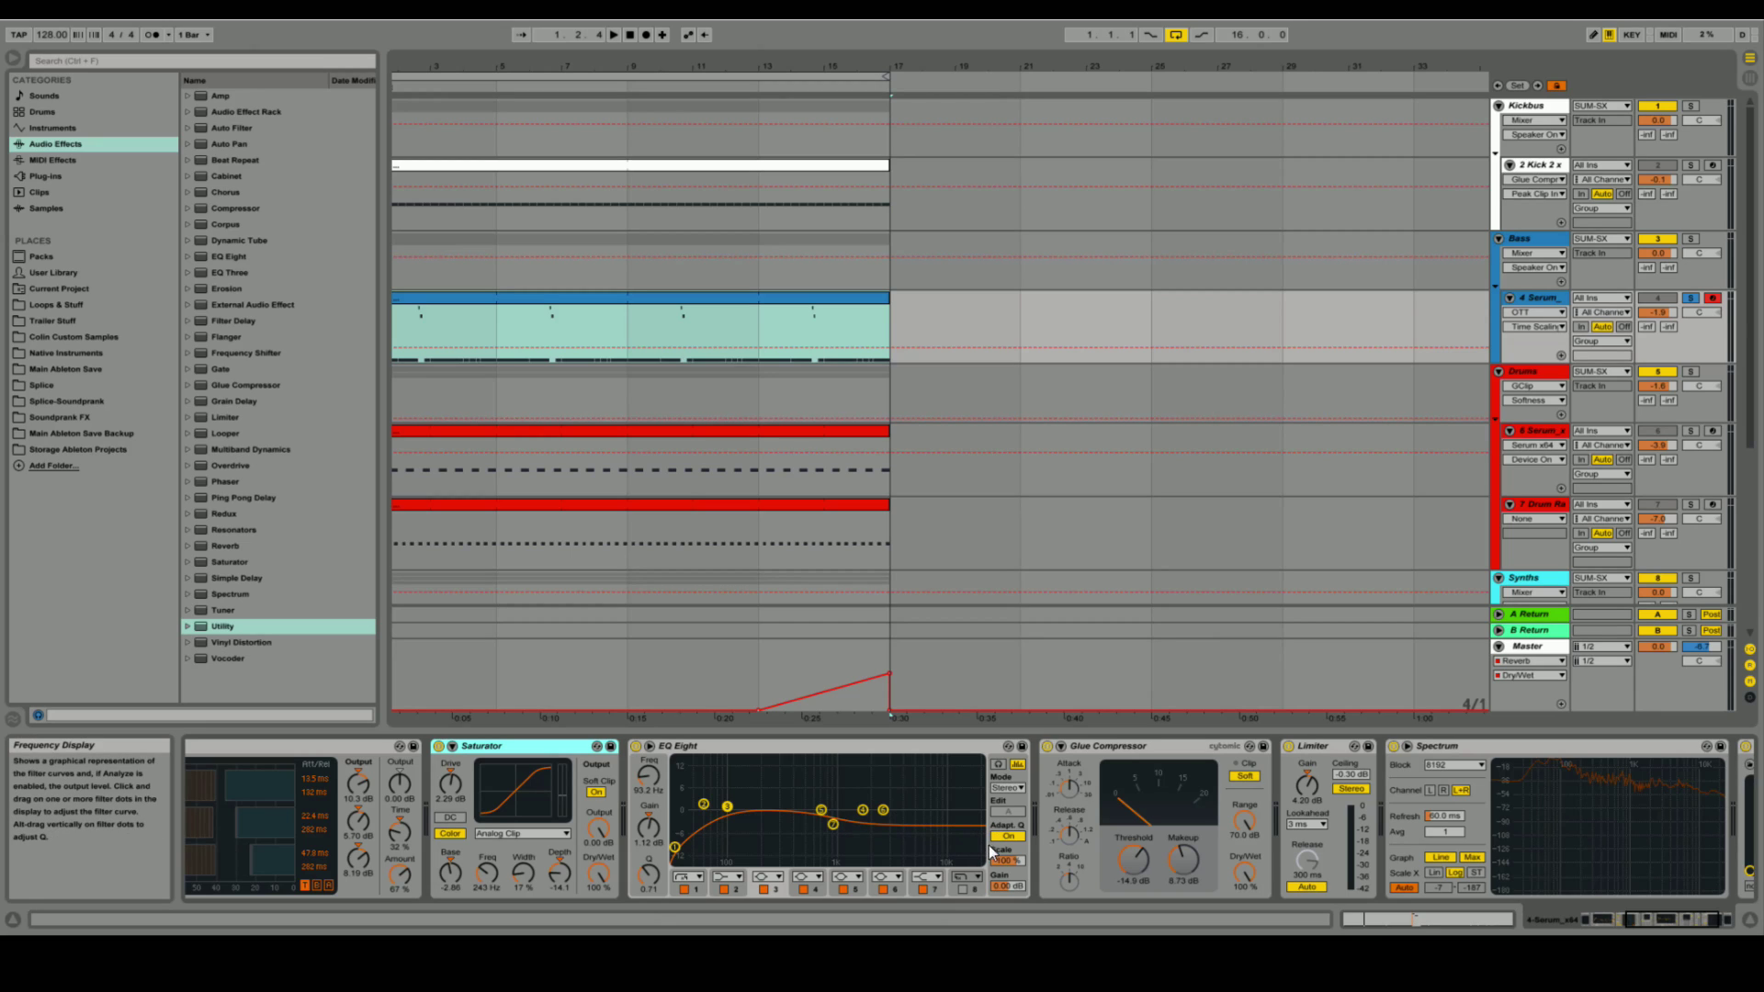
{"action": "left_click", "coordinate": [1664, 908]}
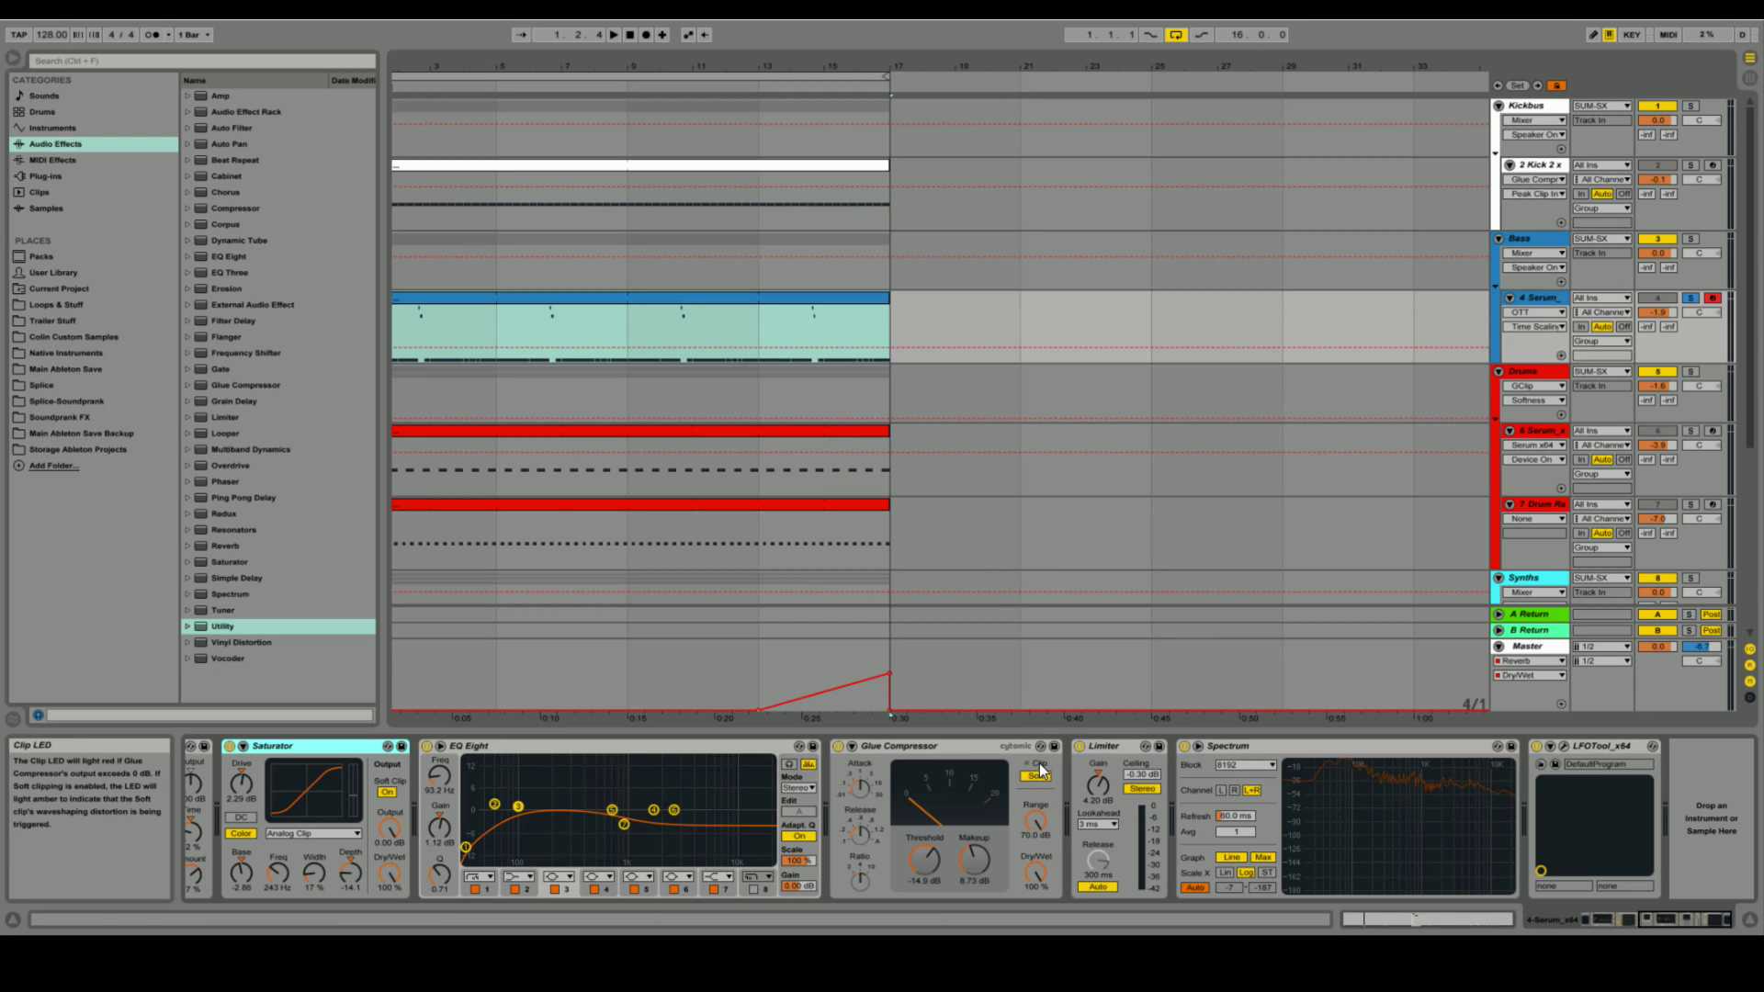
{"action": "left_click", "coordinate": [951, 749]}
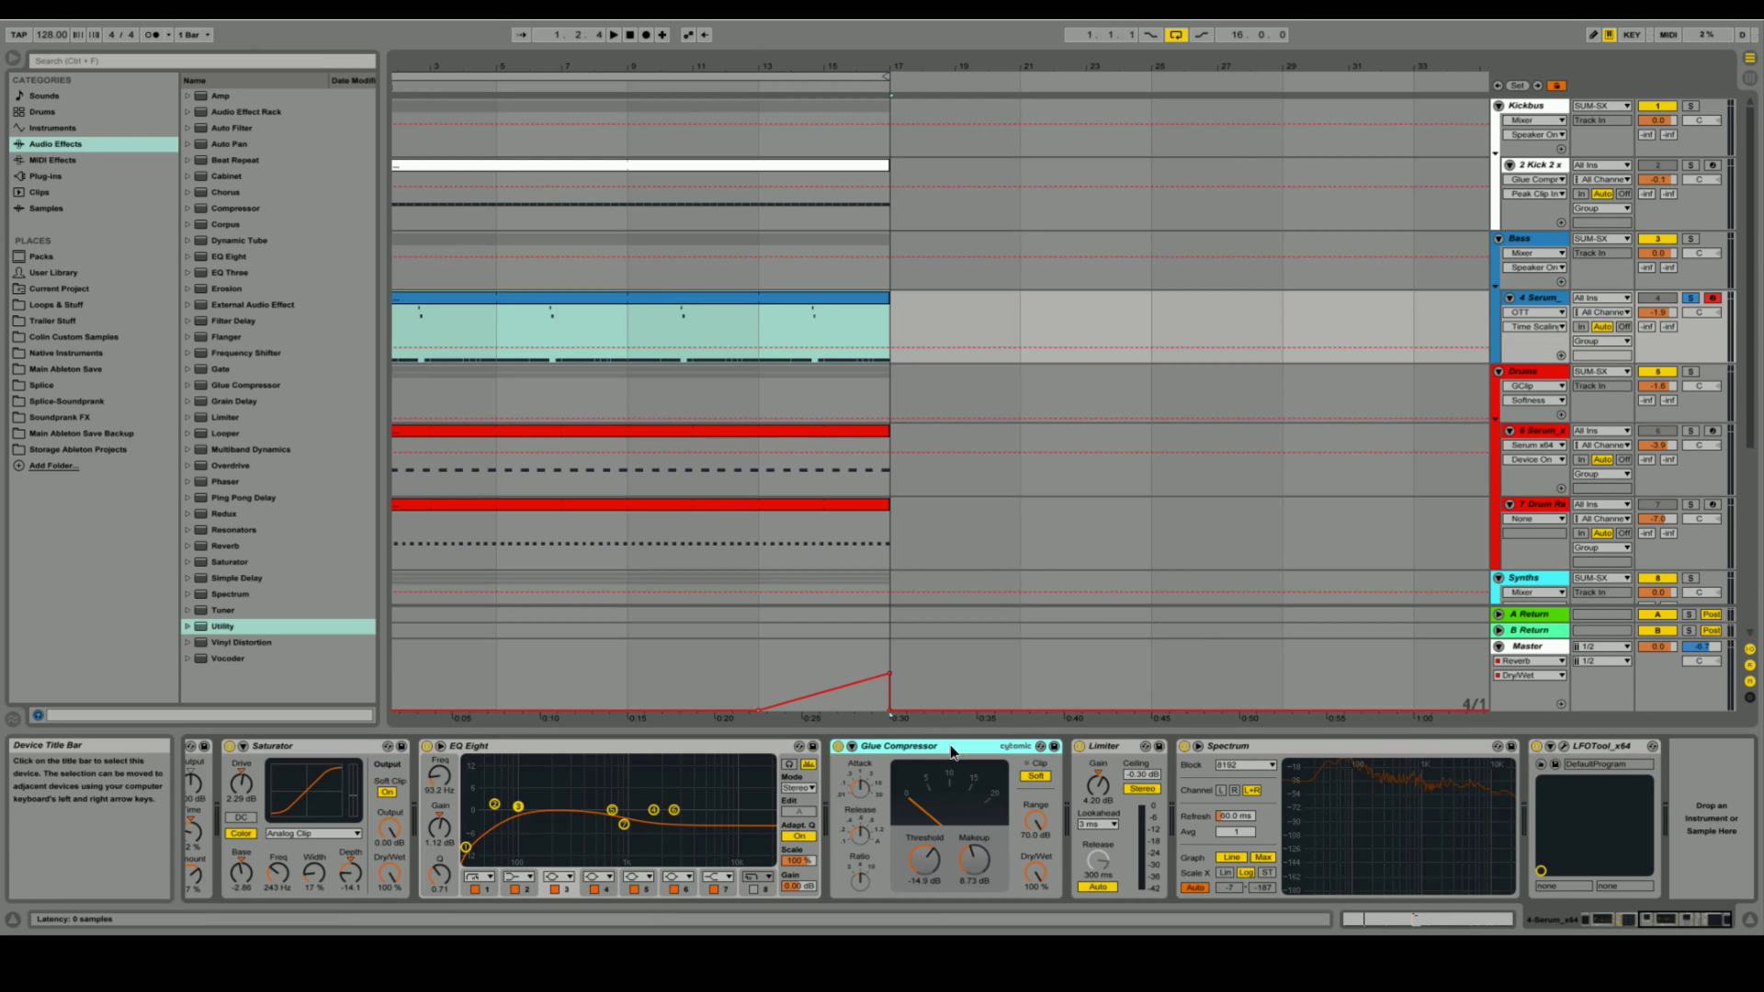
{"action": "key", "text": "space"}
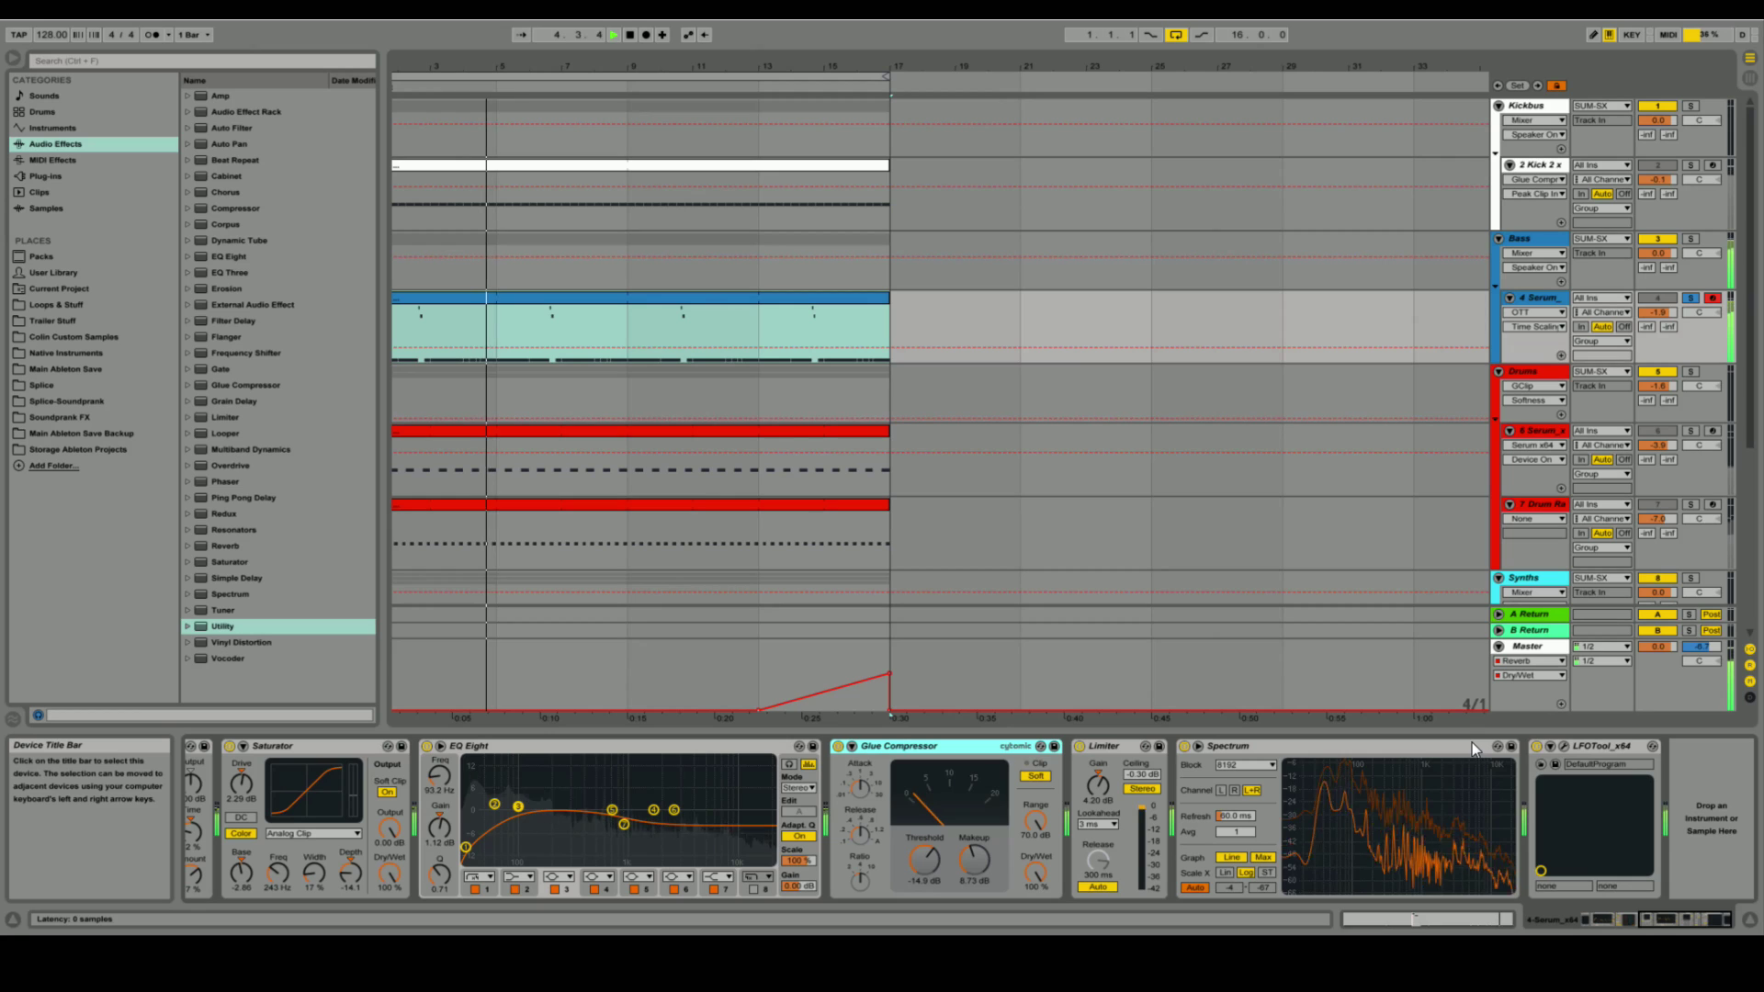
Step: Inspect the volume curve in the bass's LFOTool, close it, and look over the bass device chain from Serum to LFOTool
{"action": "left_click", "coordinate": [1561, 747]}
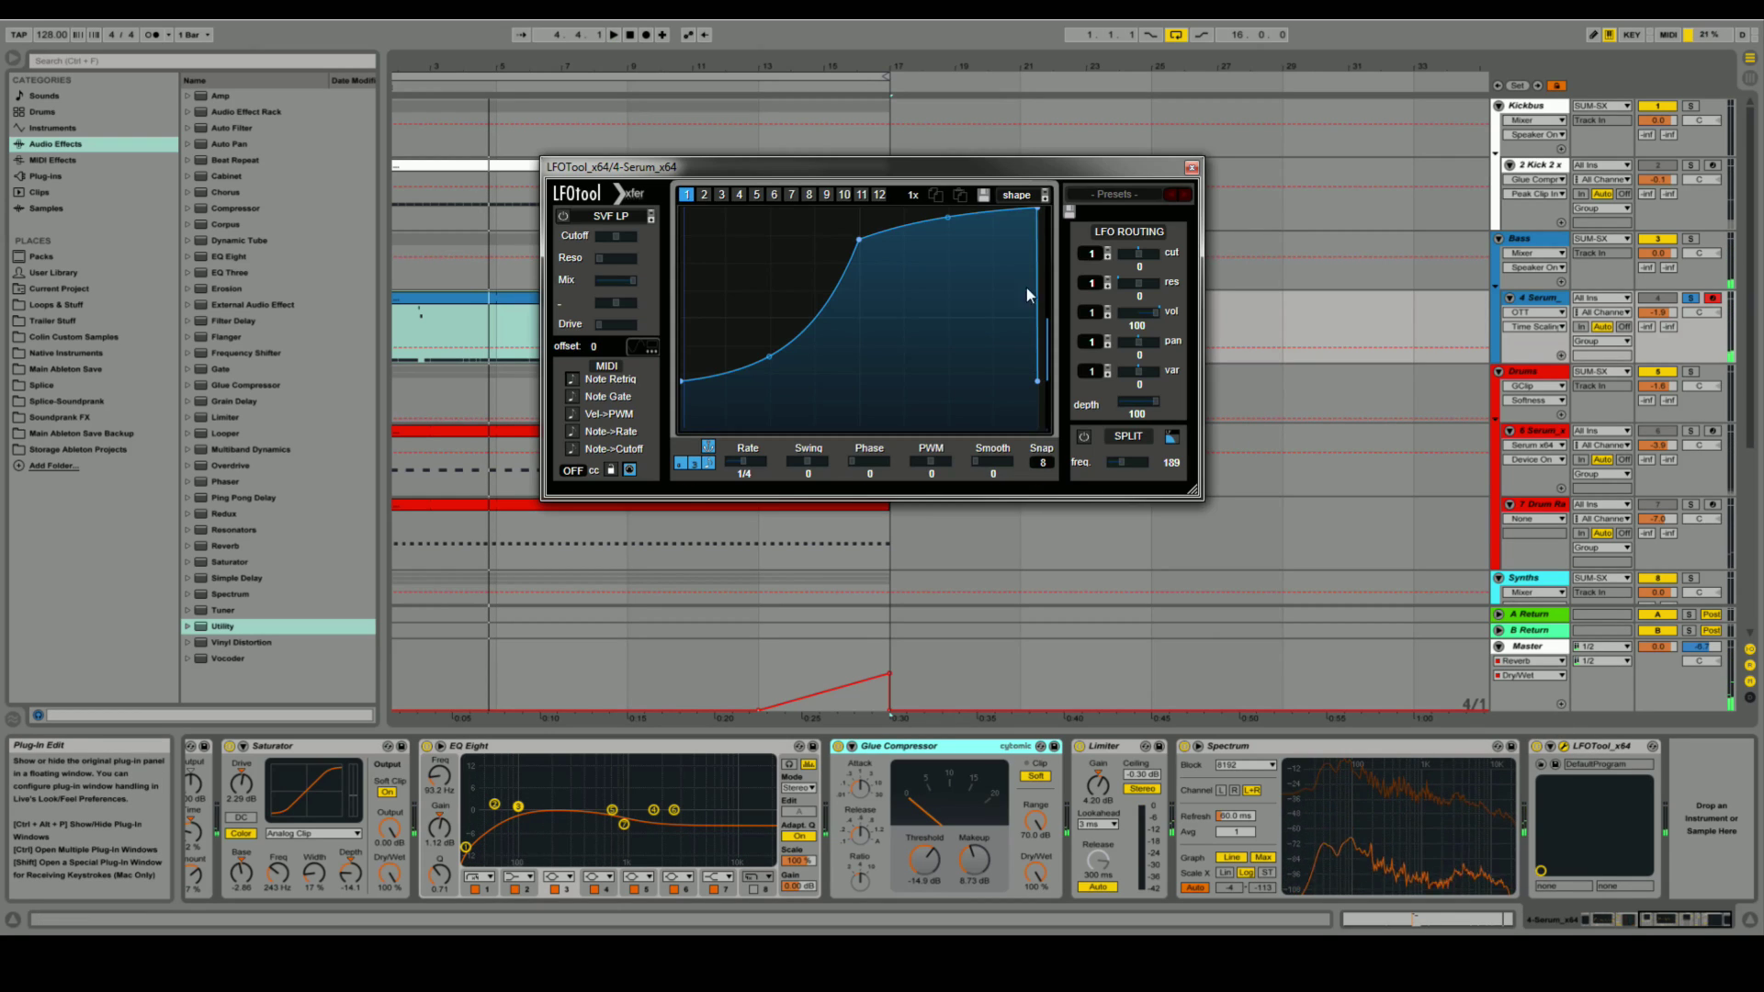
{"action": "left_click_drag", "start_coordinate": [979, 166], "coordinate": [1288, 165]}
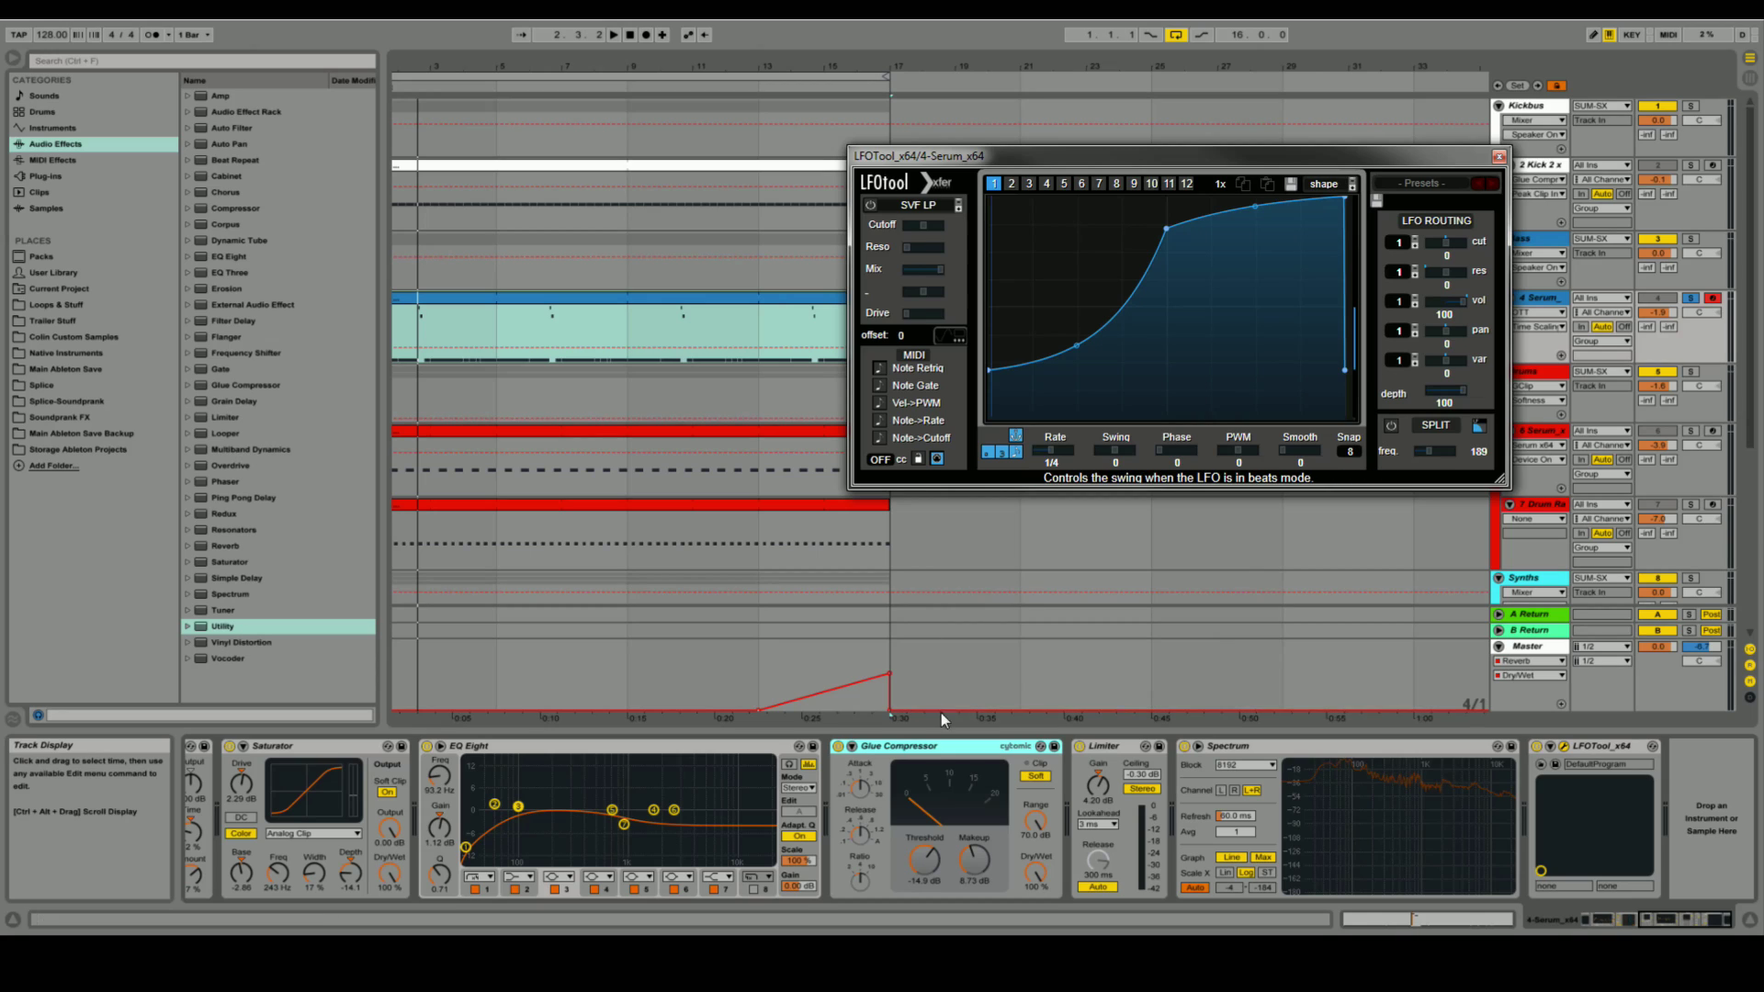
{"action": "left_click", "coordinate": [1501, 156]}
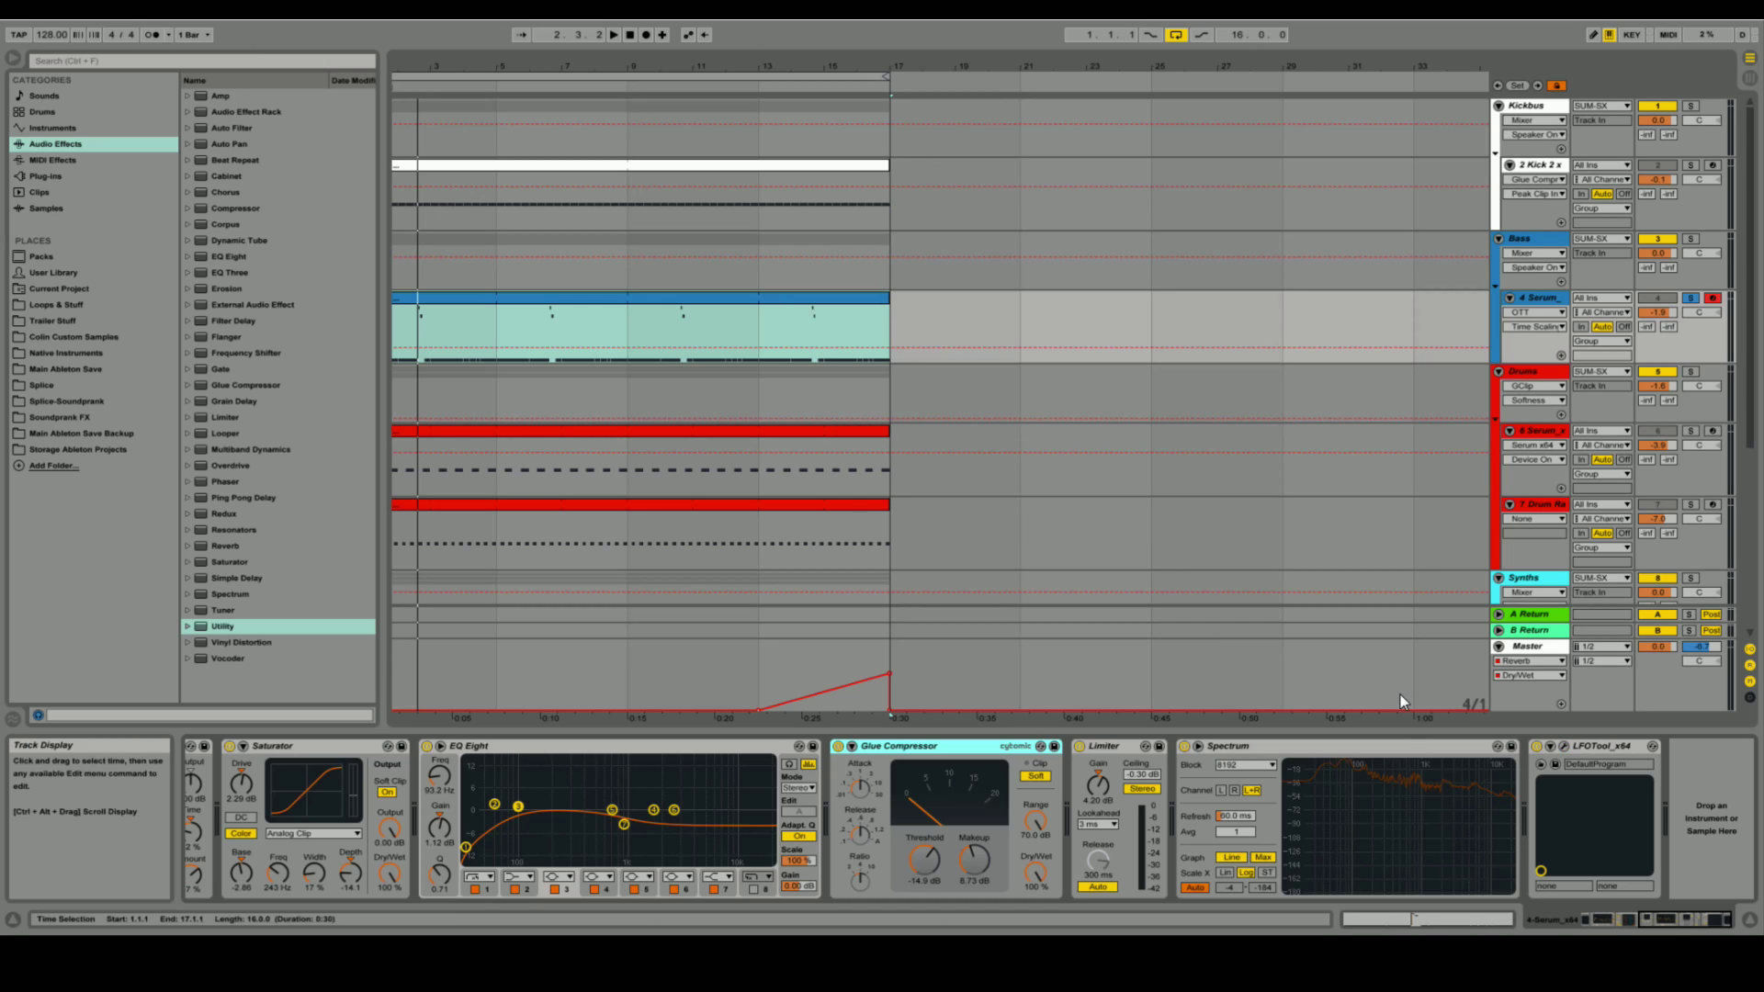
{"action": "left_click", "coordinate": [1596, 921]}
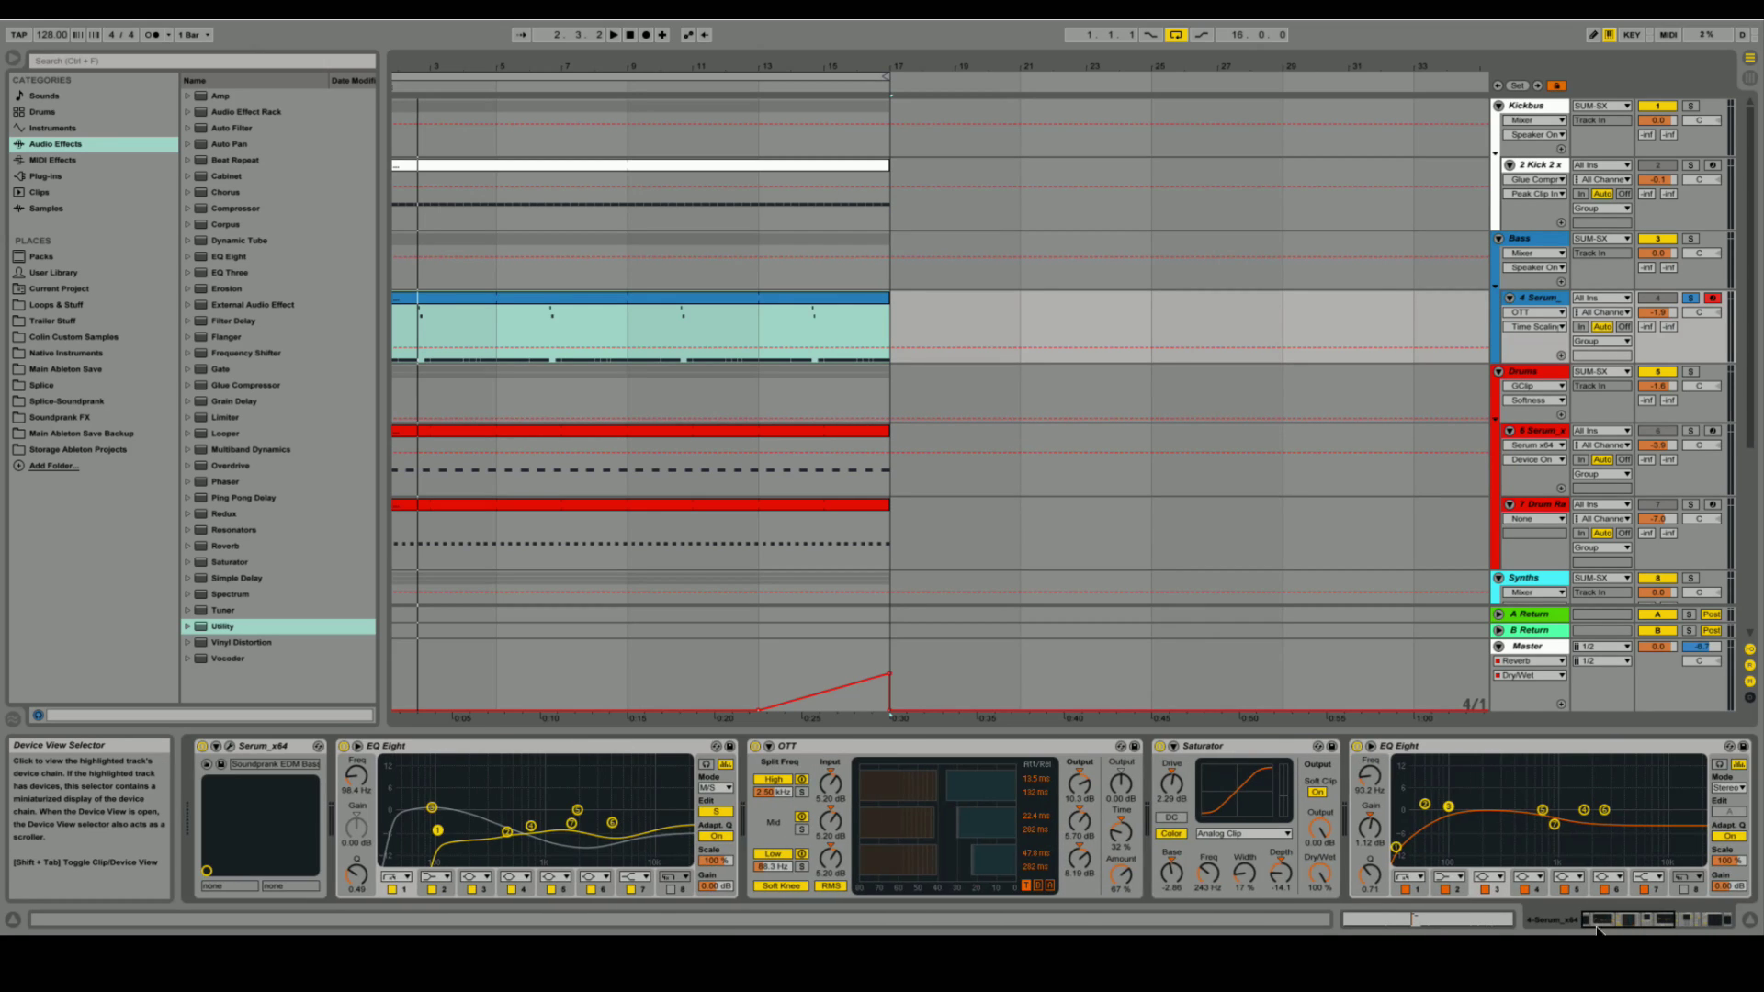
{"action": "left_click", "coordinate": [1728, 921]}
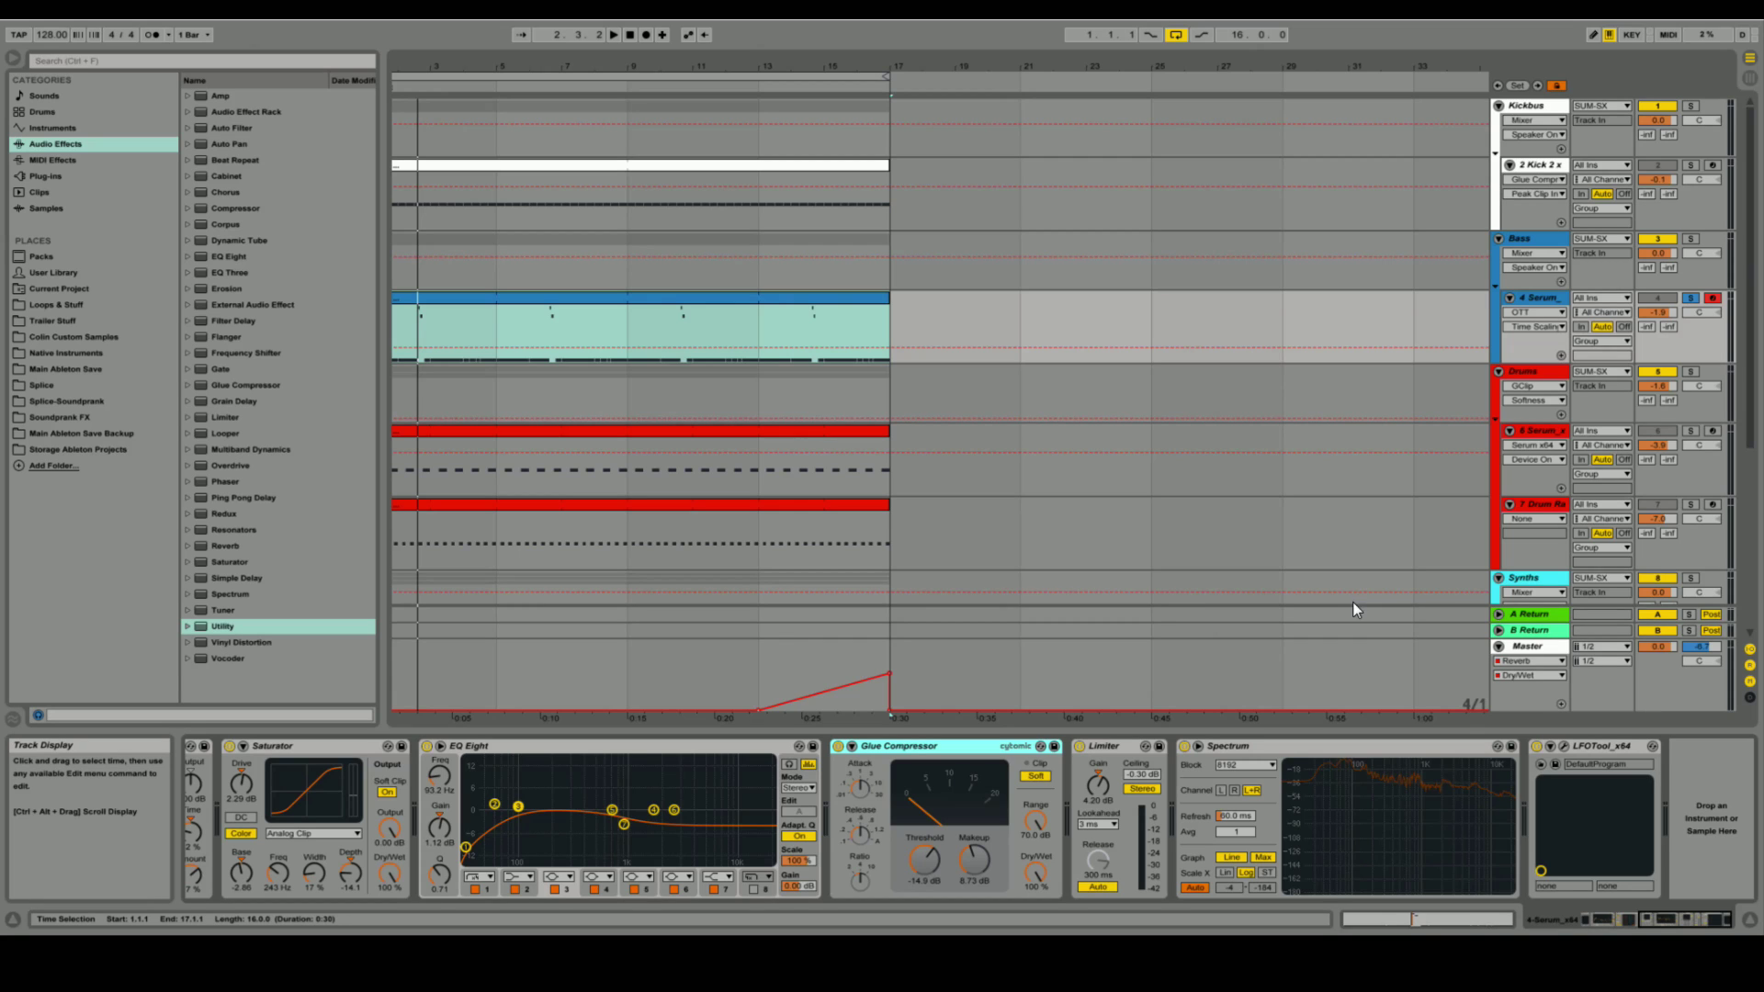
Step: Check the Bass group for effects and turn off solo on the Serum bass track inside it
{"action": "key", "text": "space"}
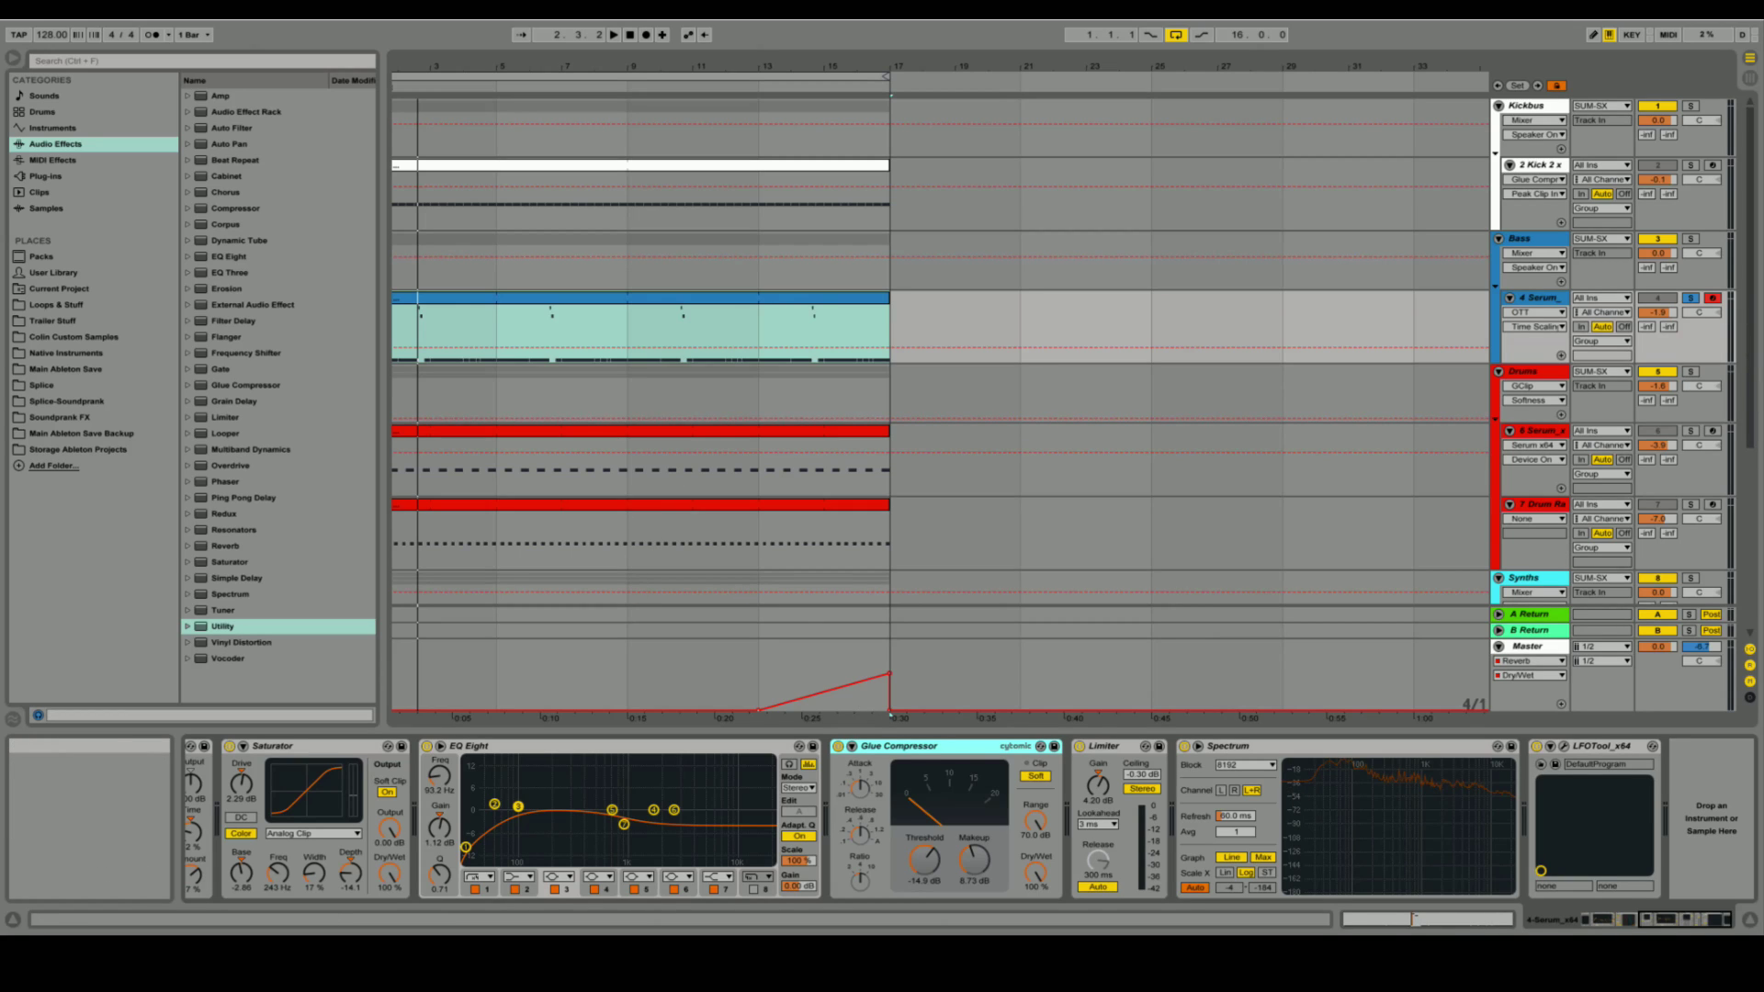
{"action": "left_click", "coordinate": [1535, 242]}
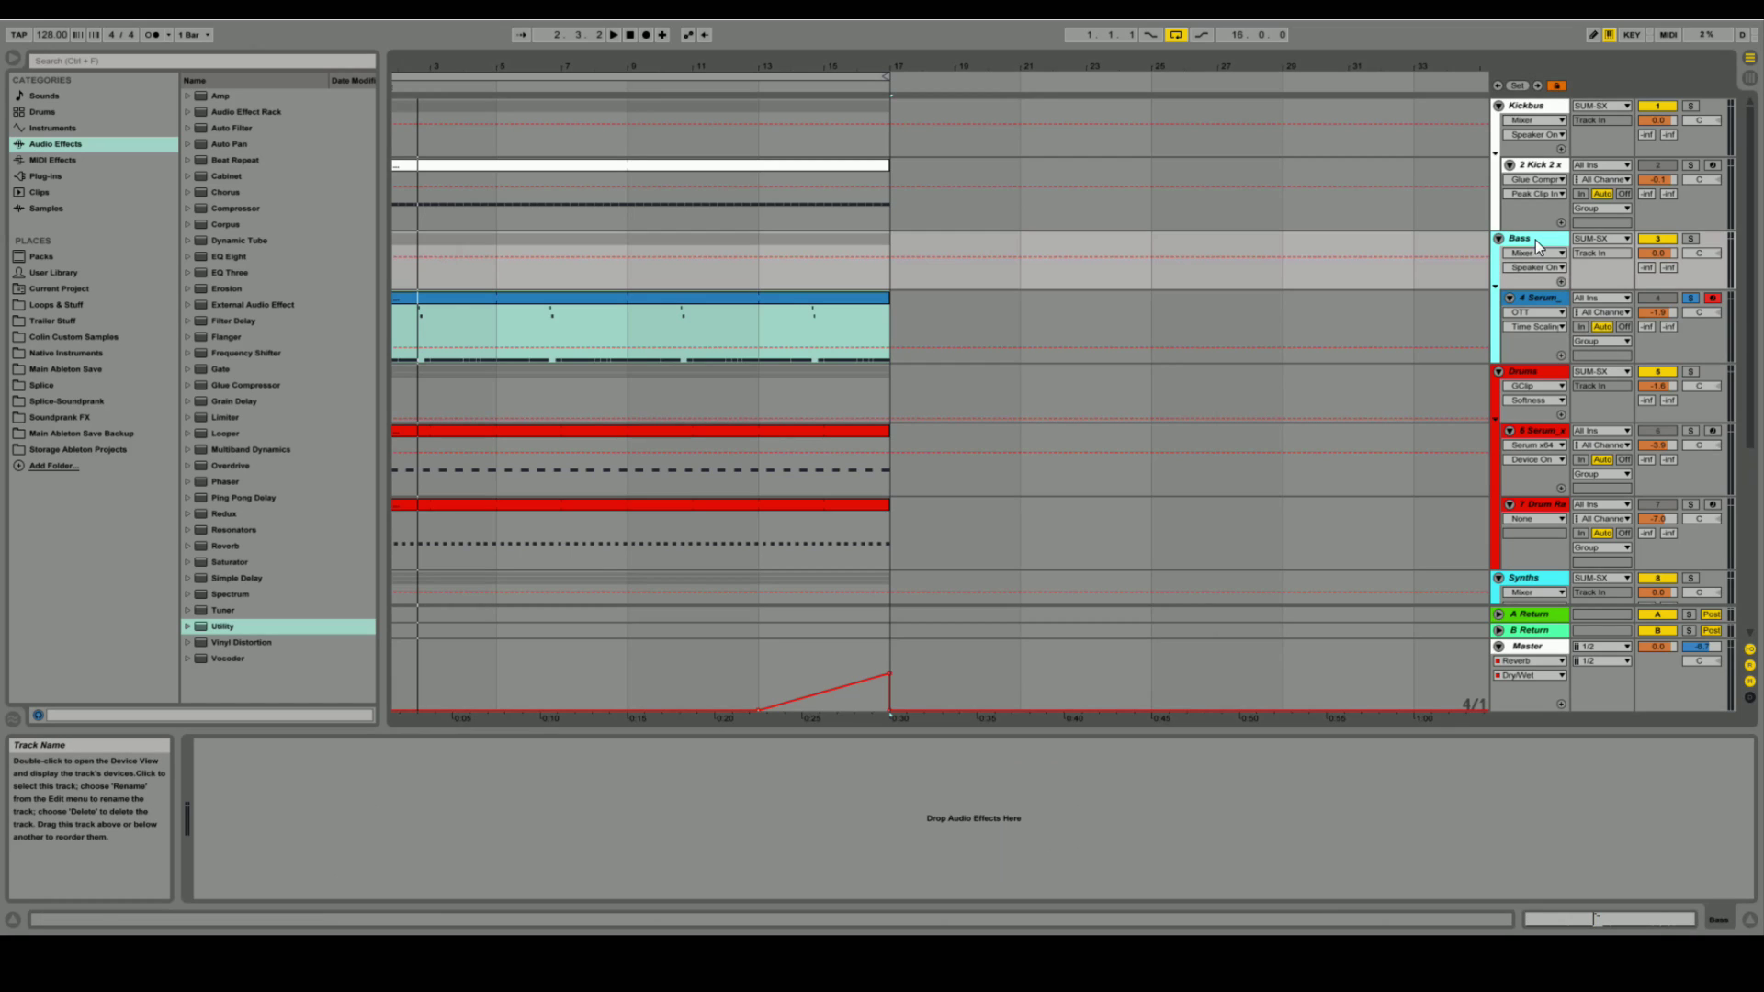
{"action": "left_click", "coordinate": [1691, 299]}
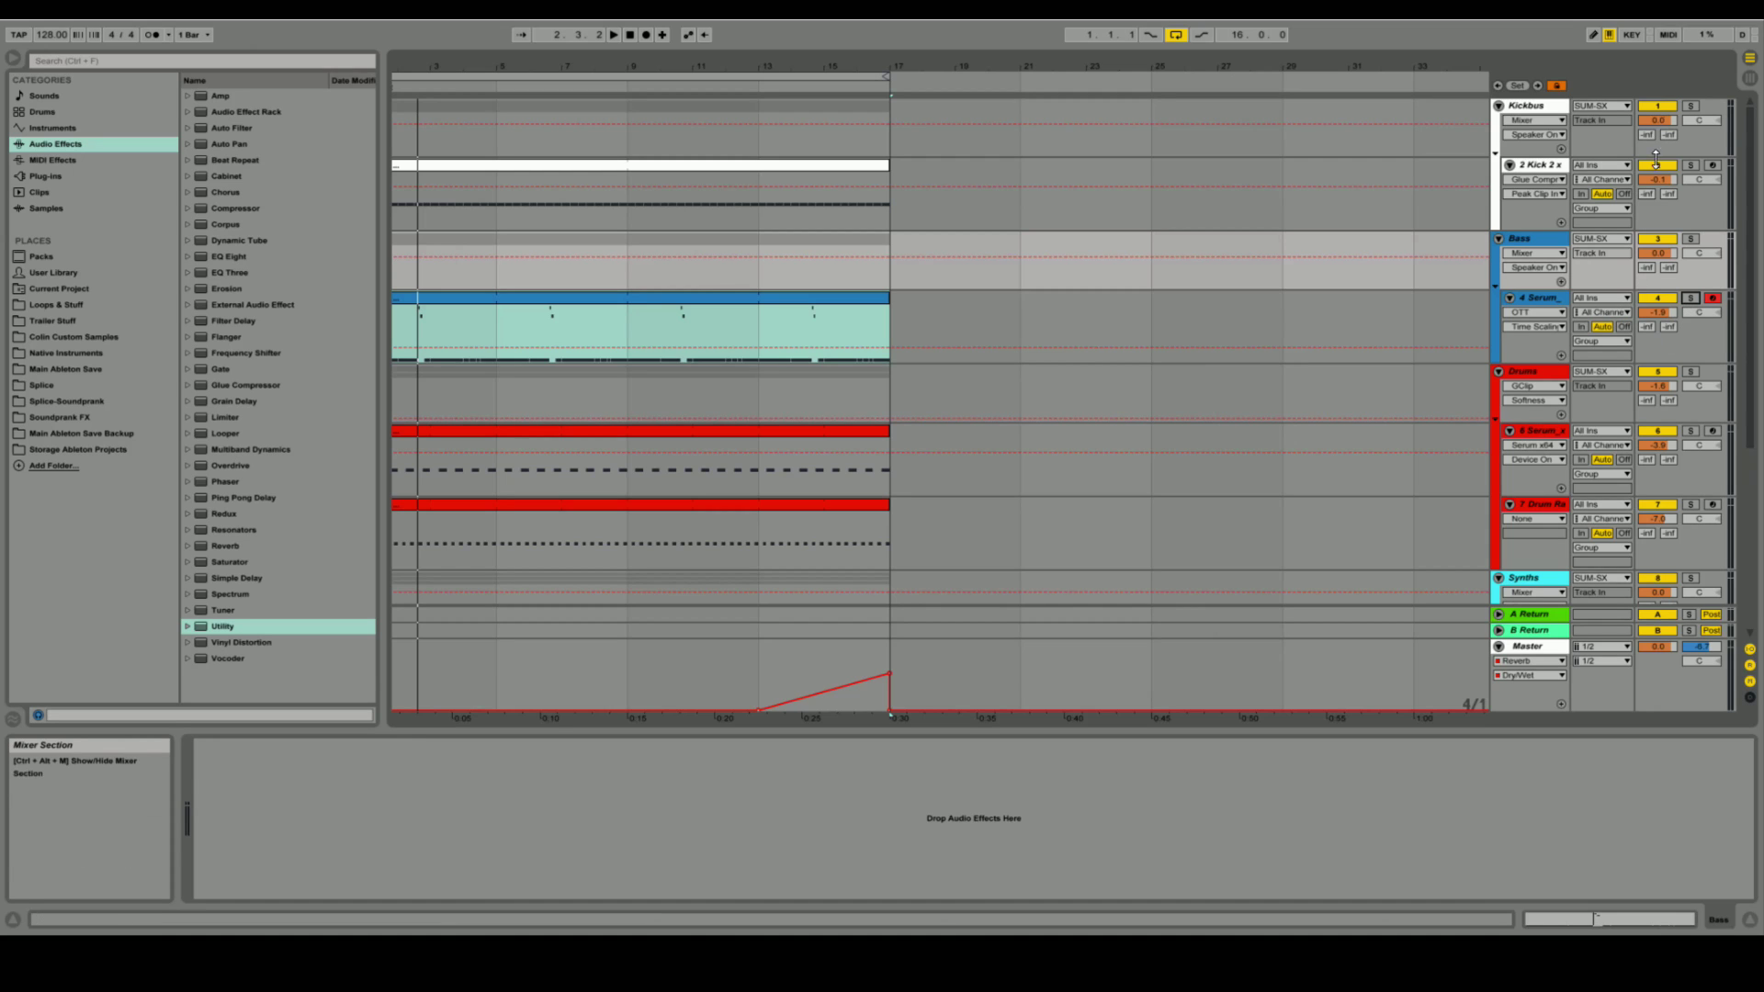
Step: Compare the device chain of the Serum bass track with those of the Bass and Kickbus groups
{"action": "left_click", "coordinate": [1552, 301]}
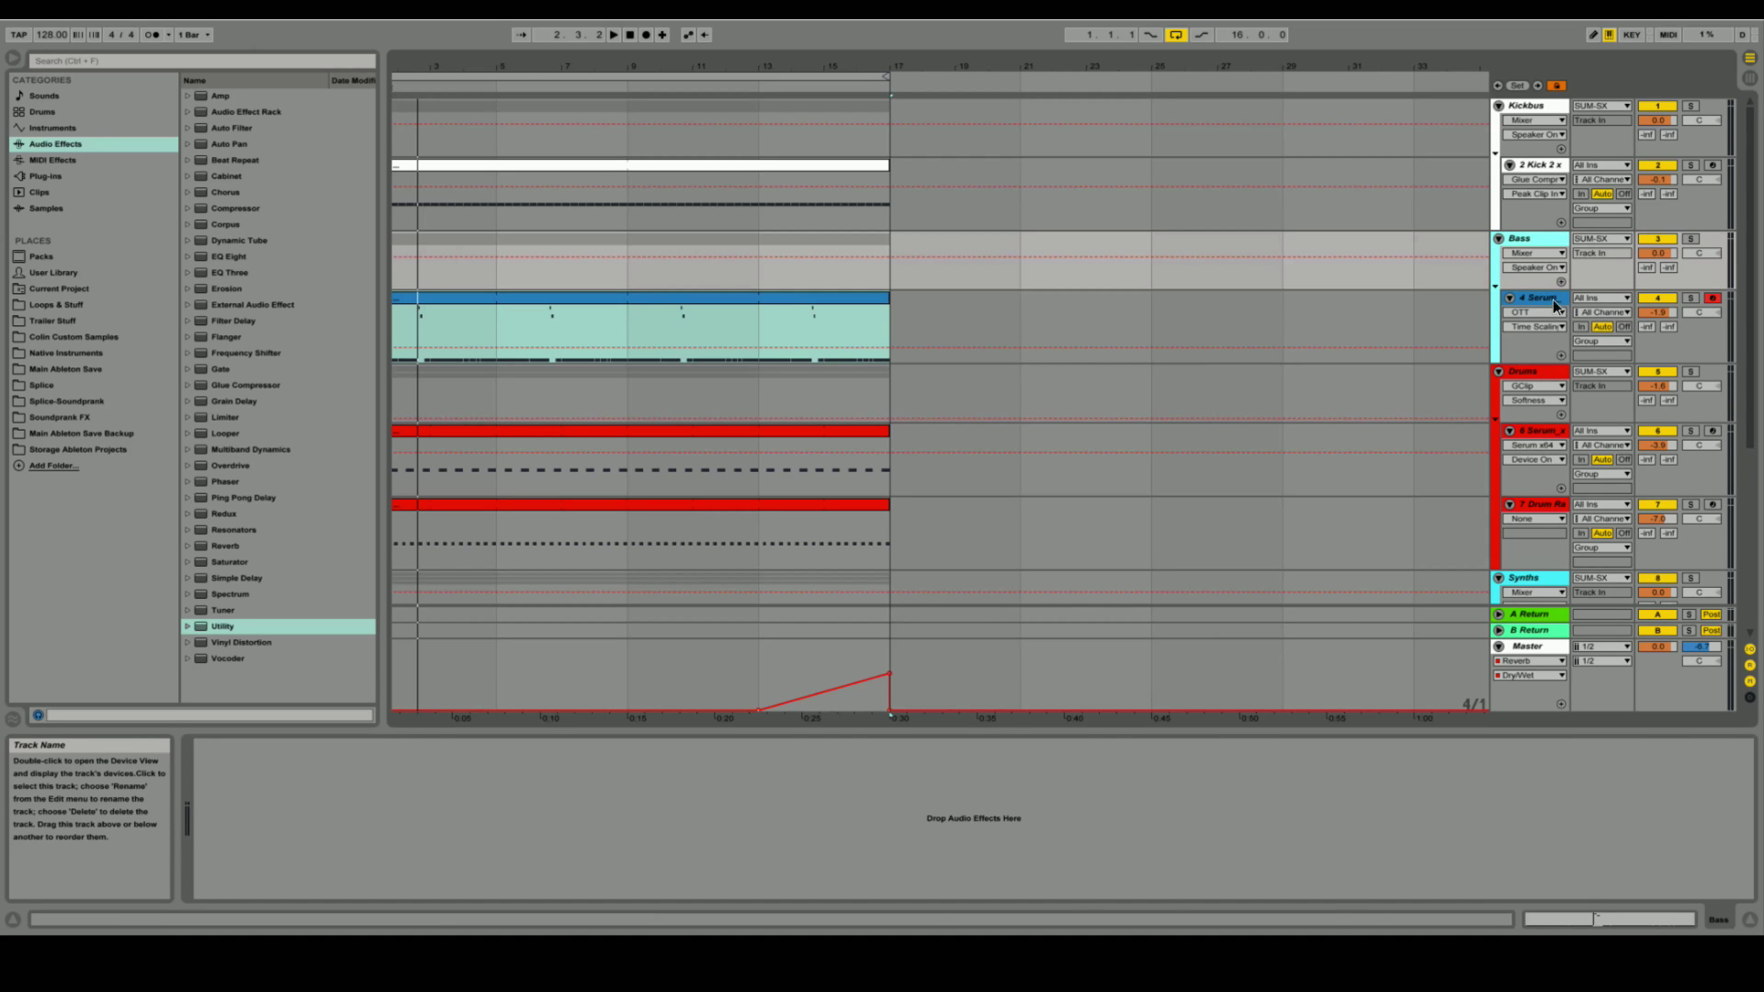
{"action": "left_click", "coordinate": [1553, 303]}
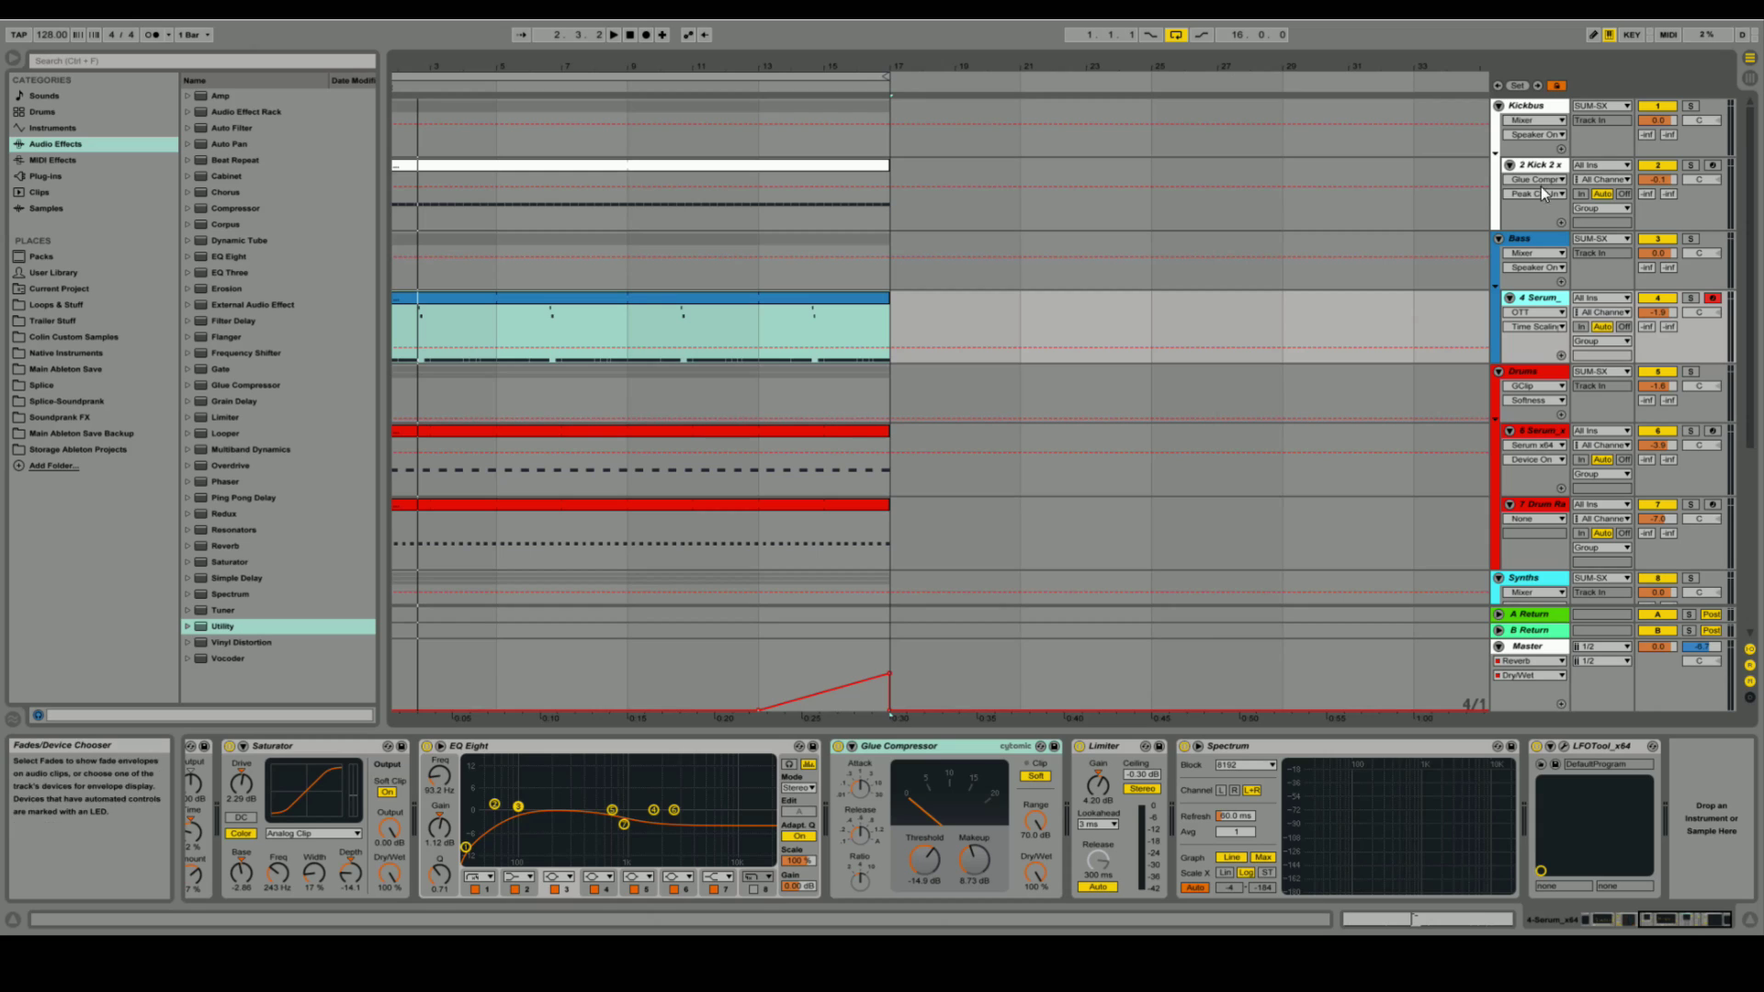
{"action": "left_click", "coordinate": [1532, 238]}
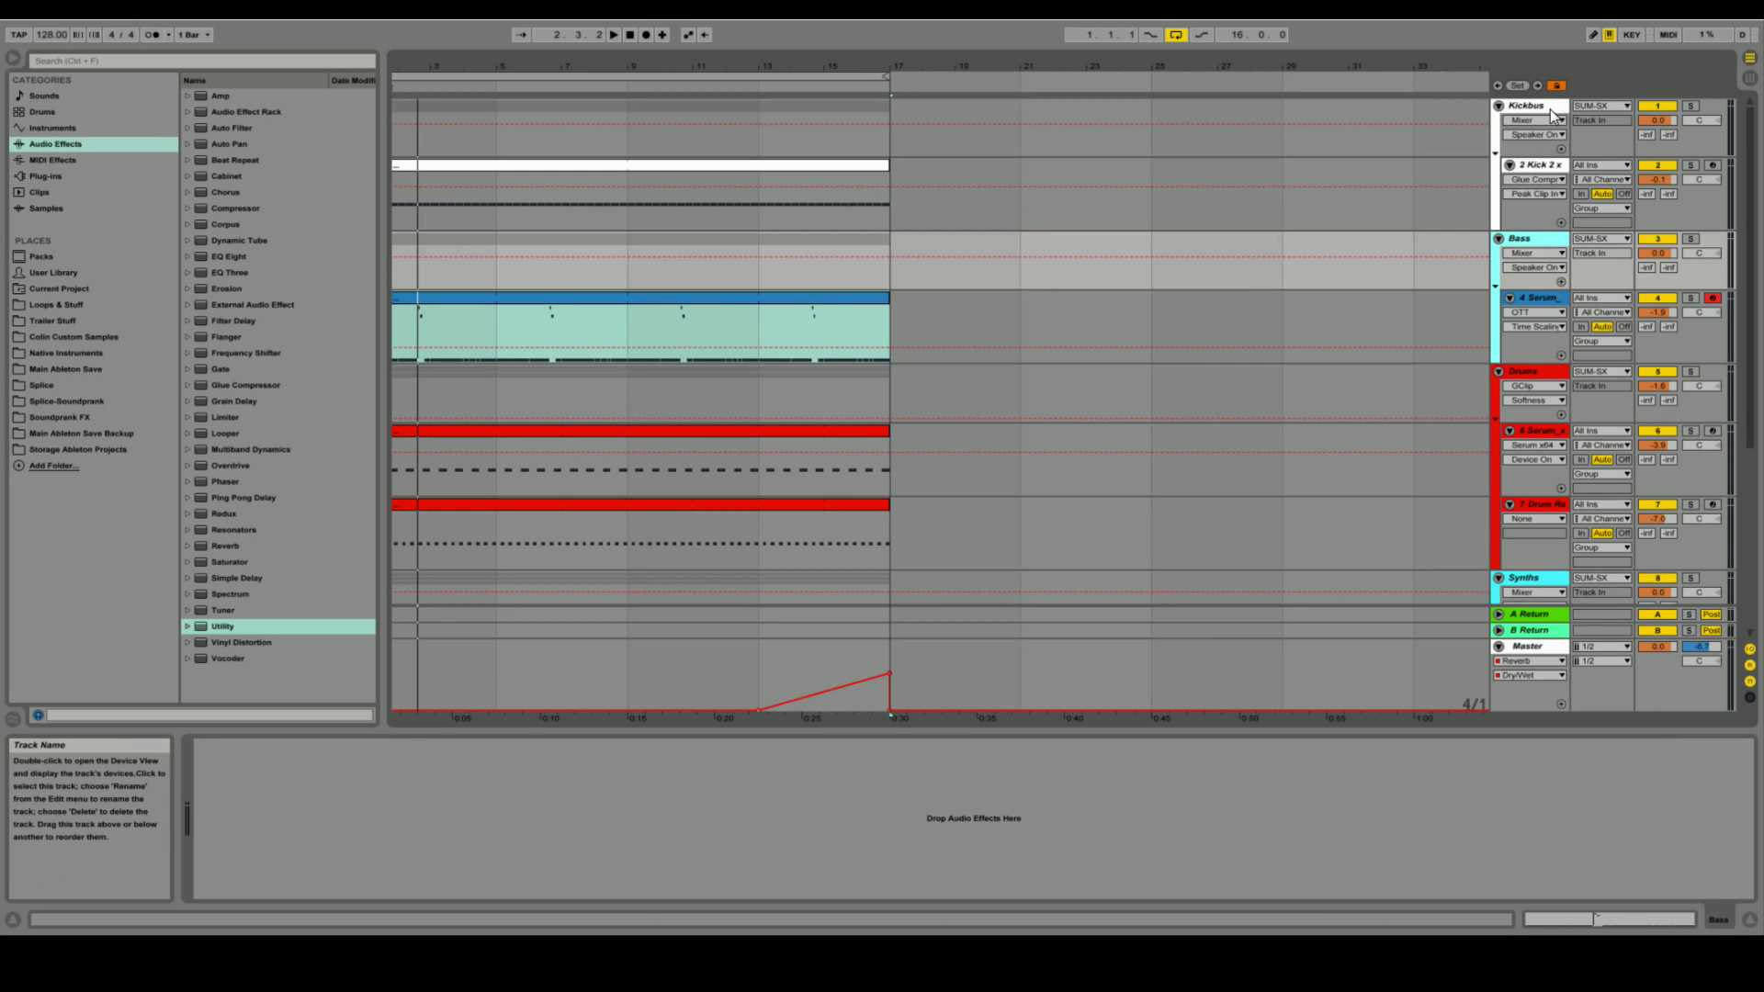
{"action": "left_click", "coordinate": [1551, 110]}
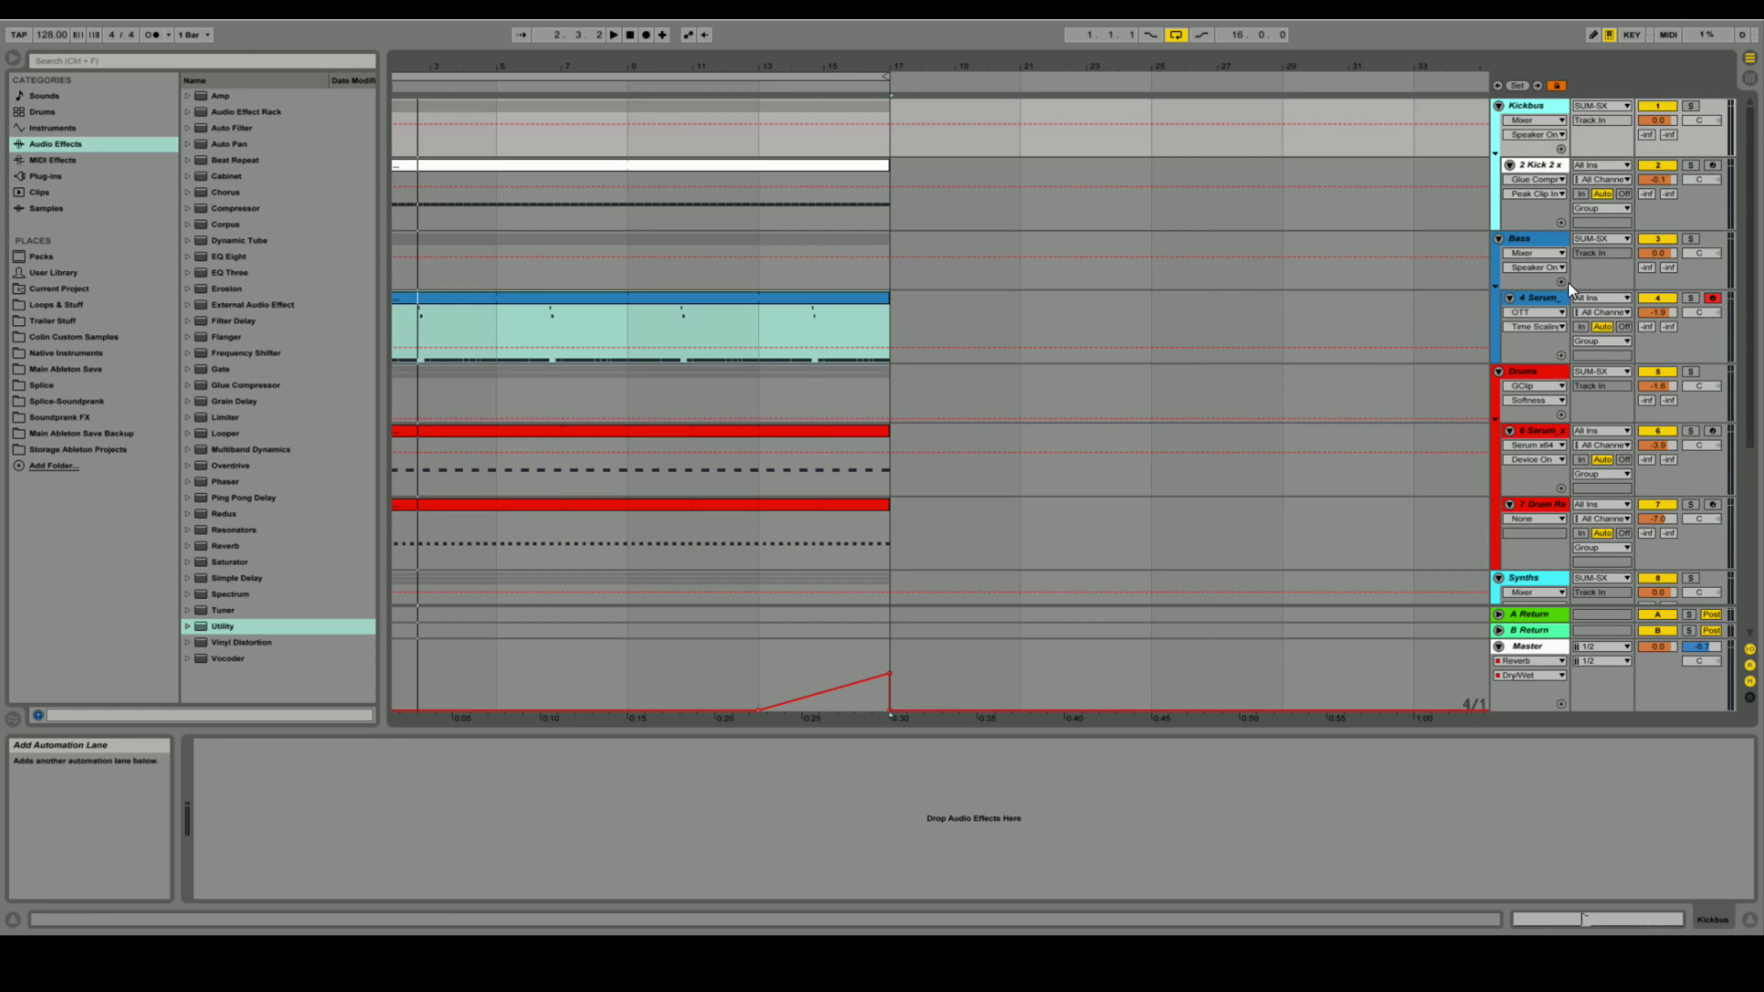
{"action": "scroll", "coordinate": [1393, 328], "scroll_direction": "down", "scroll_amount": 1}
{"action": "scroll", "coordinate": [1382, 314], "scroll_direction": "up", "scroll_amount": 1}
Step: Inspect the volume curve in the Serum bass track's LFOTool again, close it, and look over the bass clip in the arrangement
{"action": "left_click", "coordinate": [620, 364]}
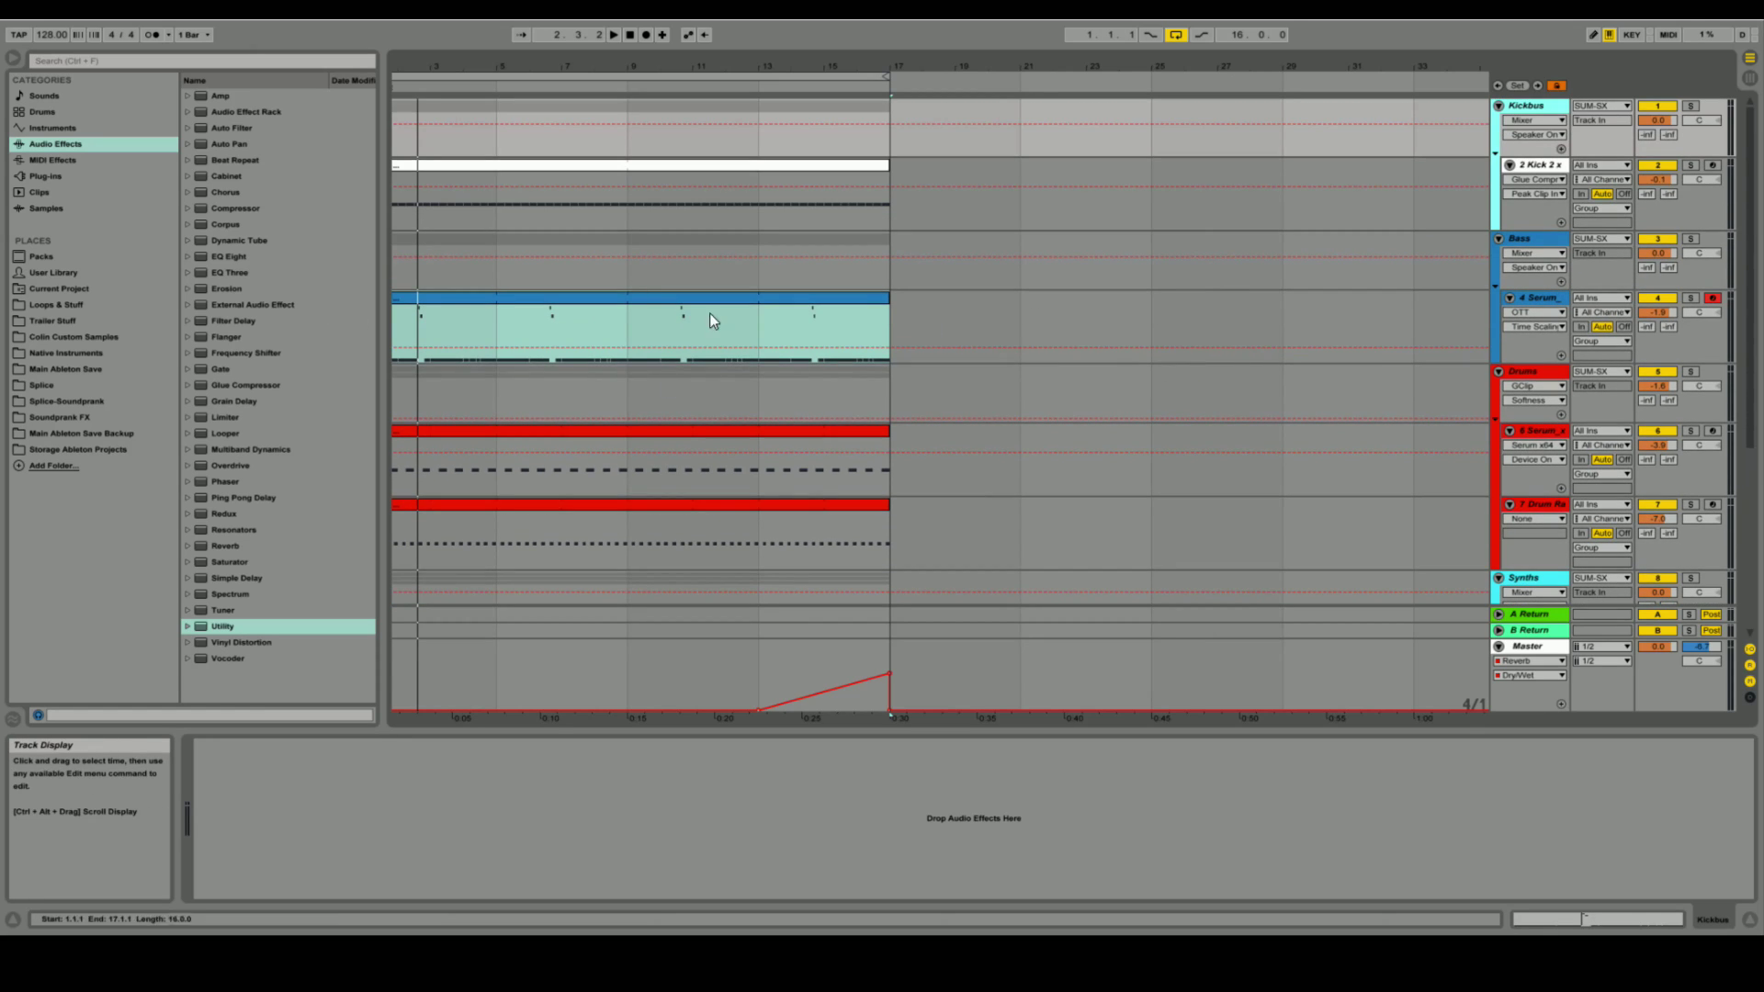
{"action": "left_click", "coordinate": [916, 323]}
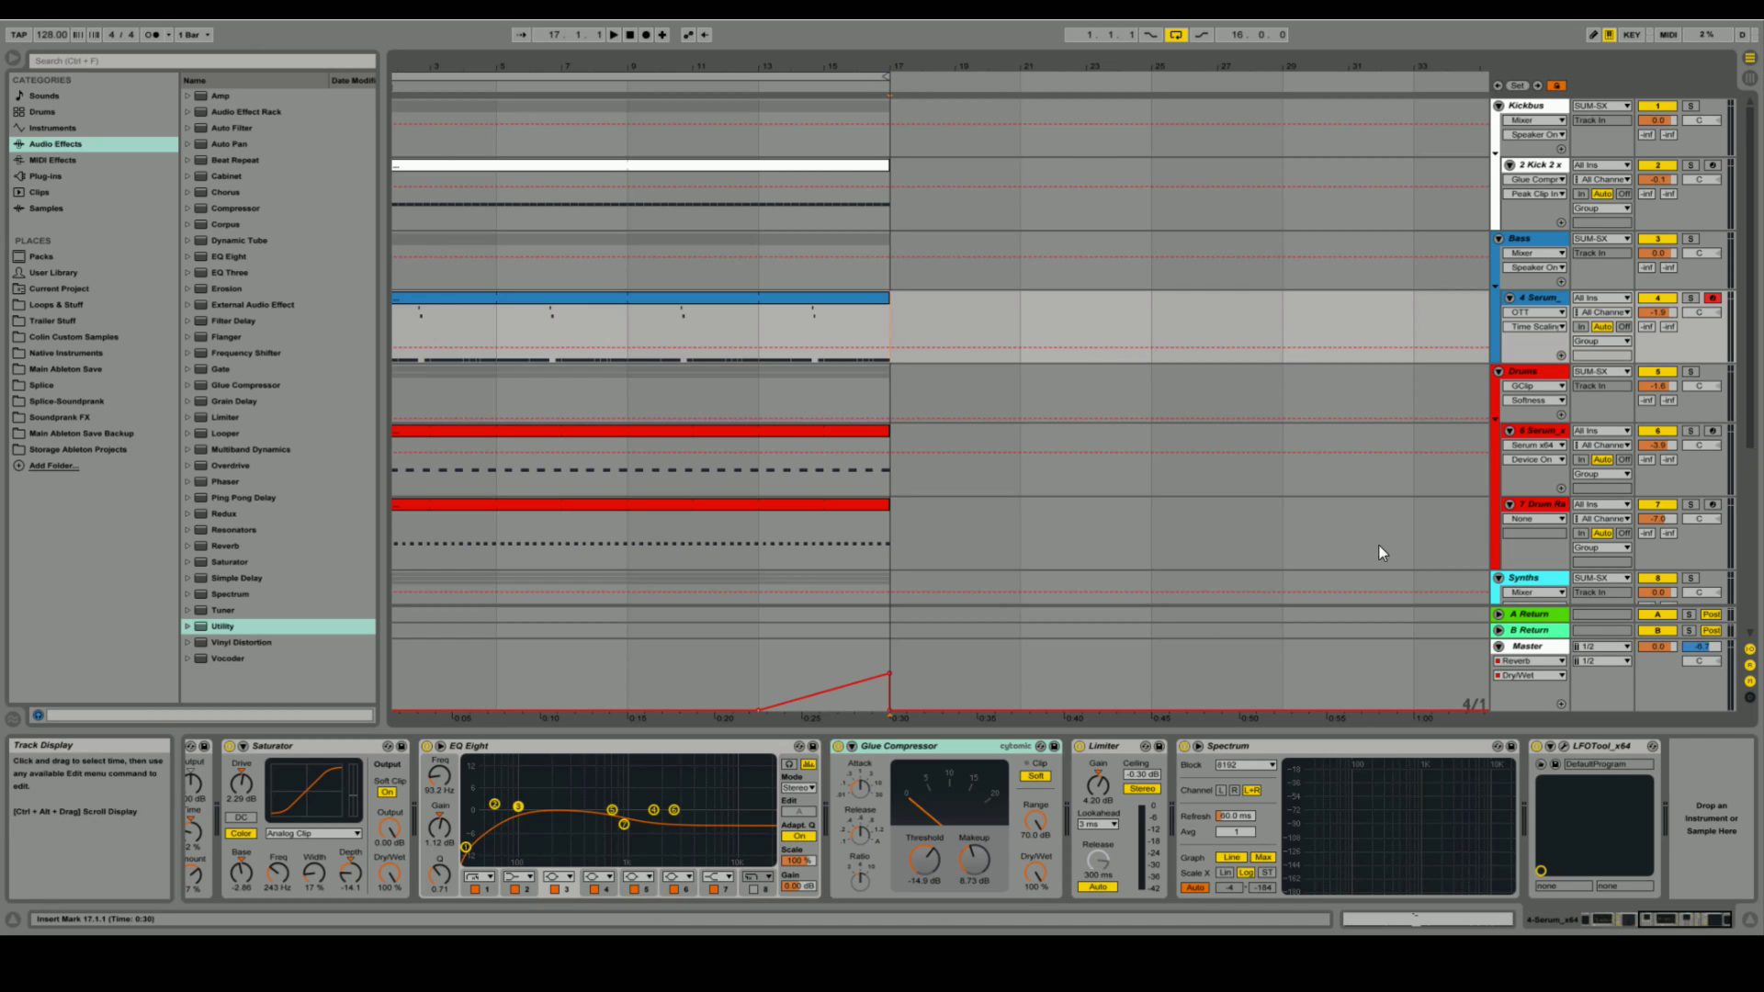
{"action": "left_click", "coordinate": [1565, 745]}
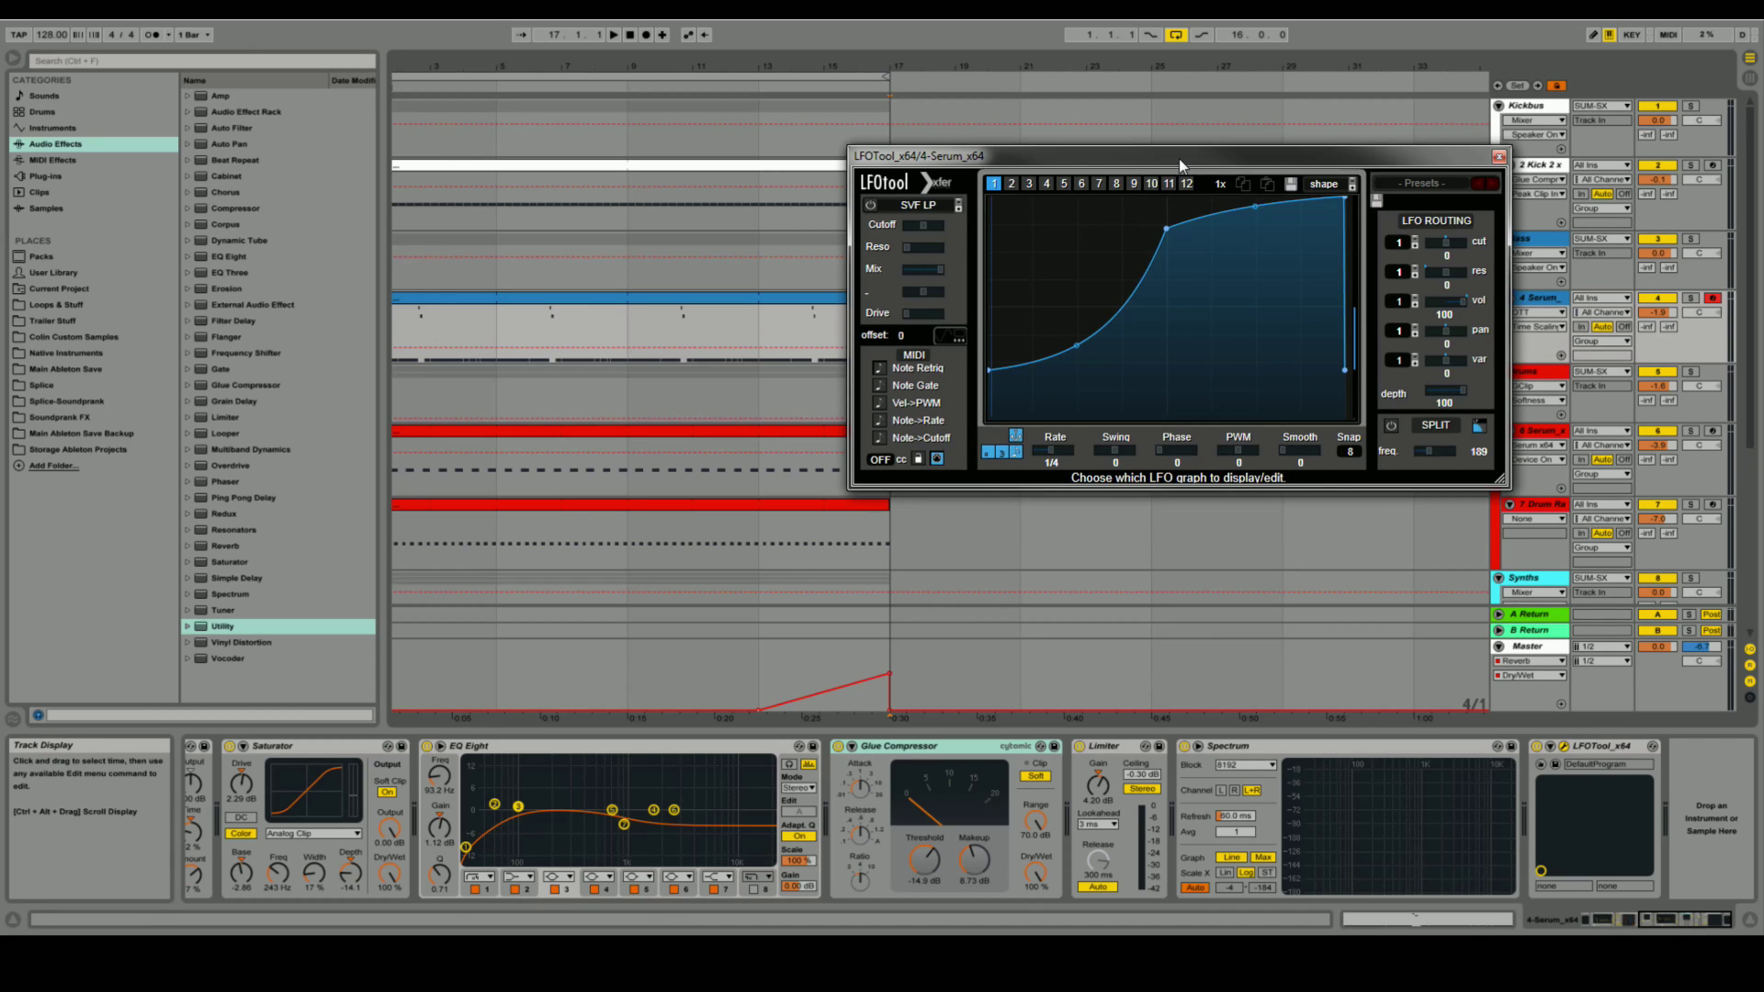
{"action": "left_click_drag", "start_coordinate": [1177, 158], "coordinate": [1028, 202]}
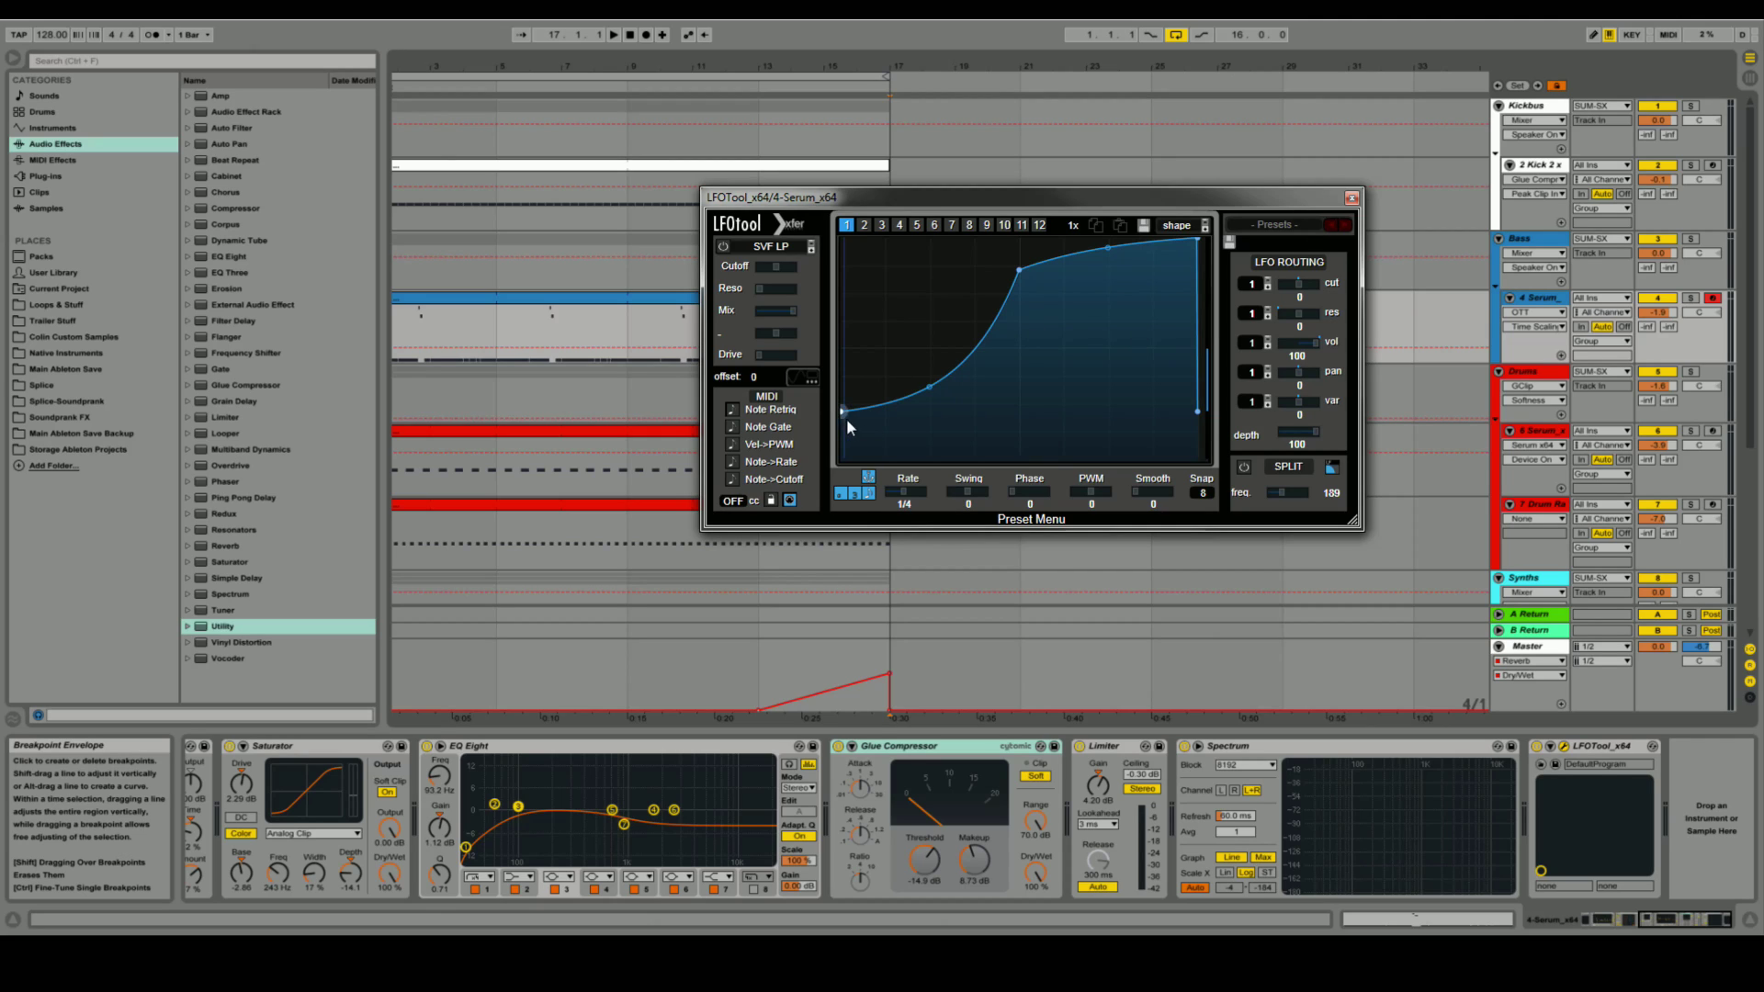
{"action": "left_click", "coordinate": [1352, 198]}
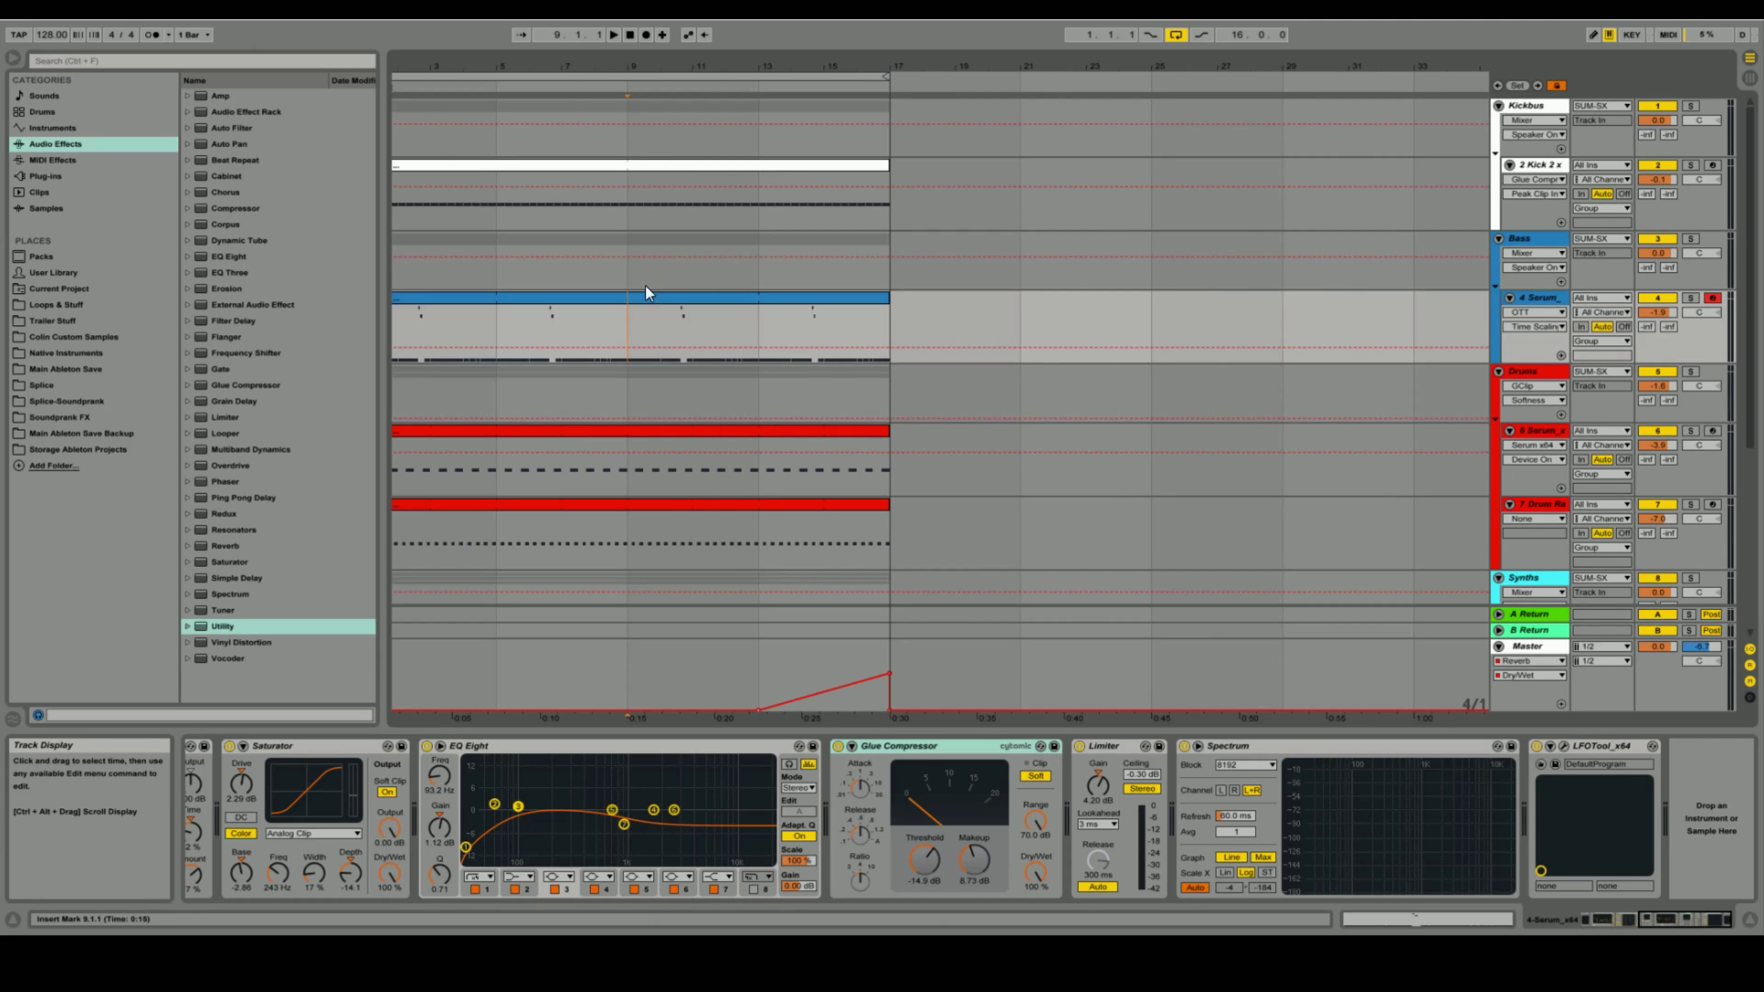
{"action": "left_click_drag", "start_coordinate": [564, 67], "coordinate": [653, 89]}
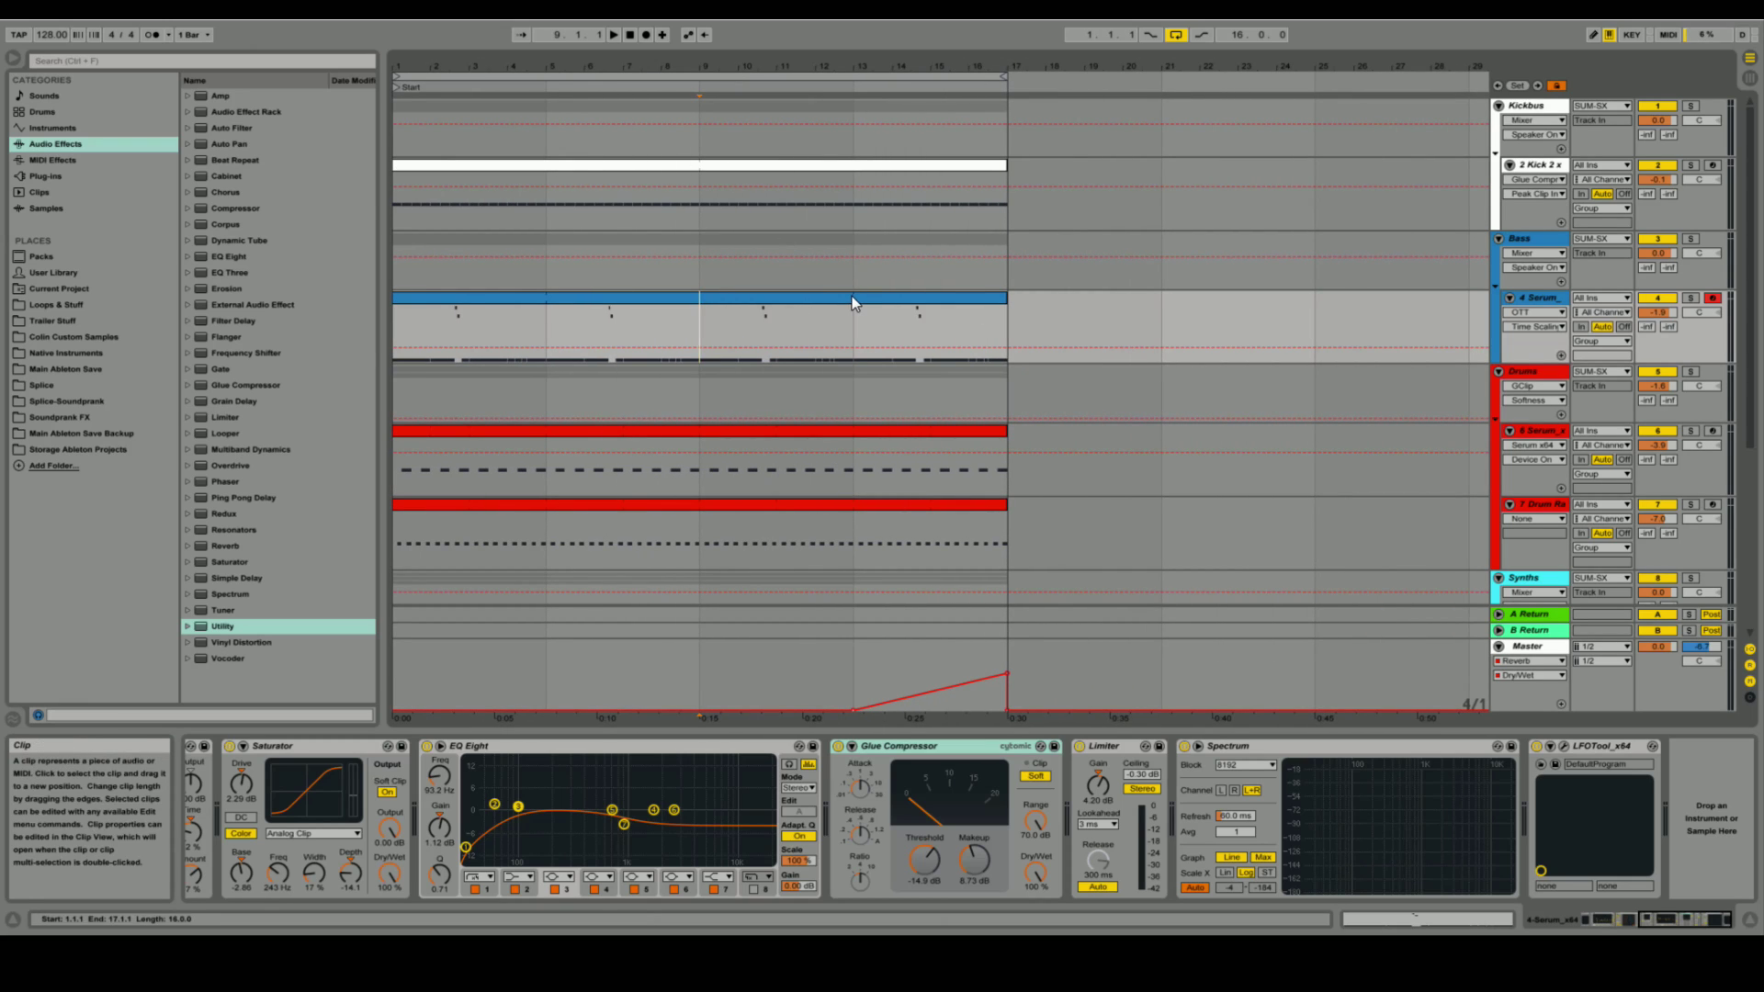